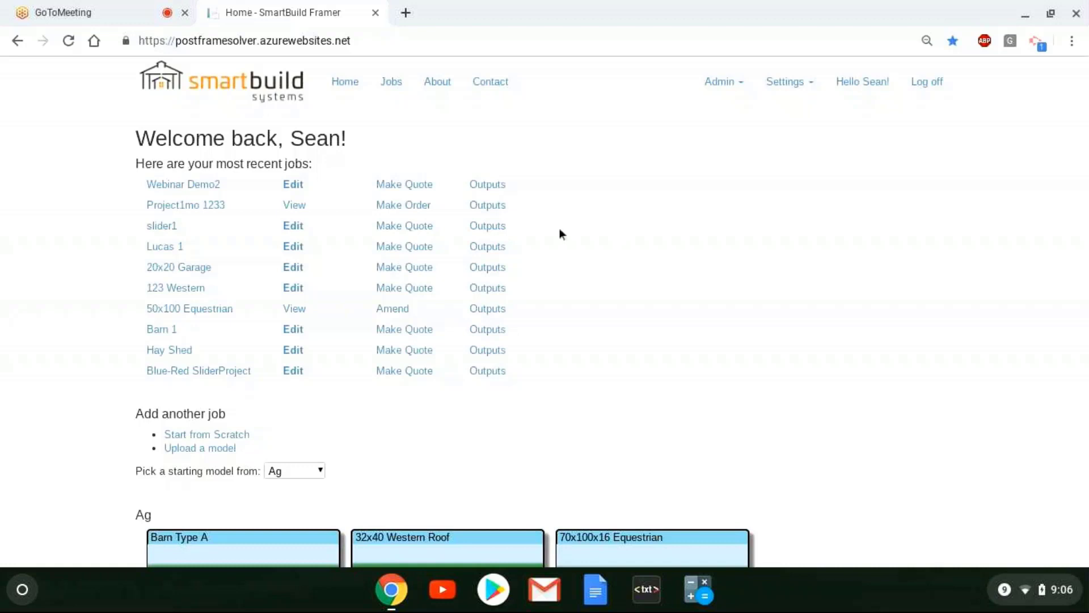
# Step: Open the Webinar Demo2 job for editing, dismiss the invalid materials warning, inspect the 3D building, and return to the job list
pyautogui.click(293, 185)
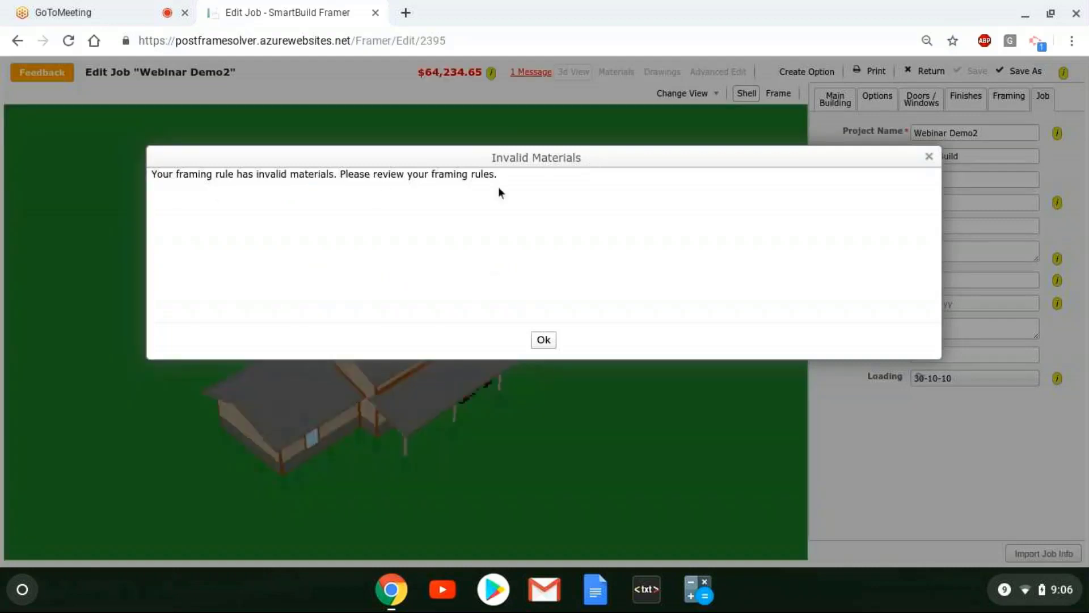
pyautogui.click(543, 341)
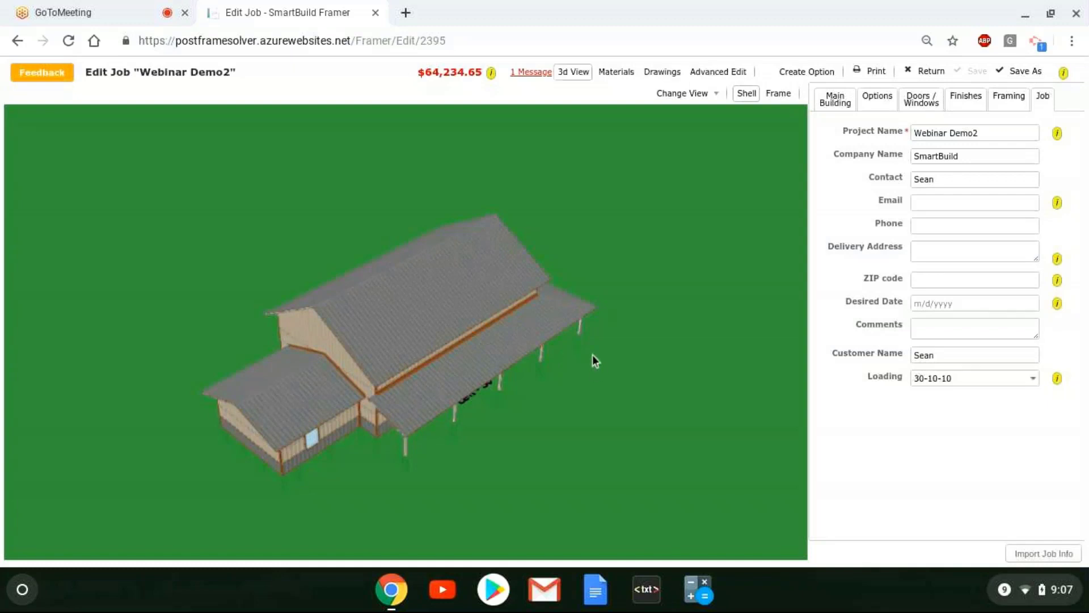
pyautogui.moveTo(592, 355); pyautogui.dragTo(598, 324)
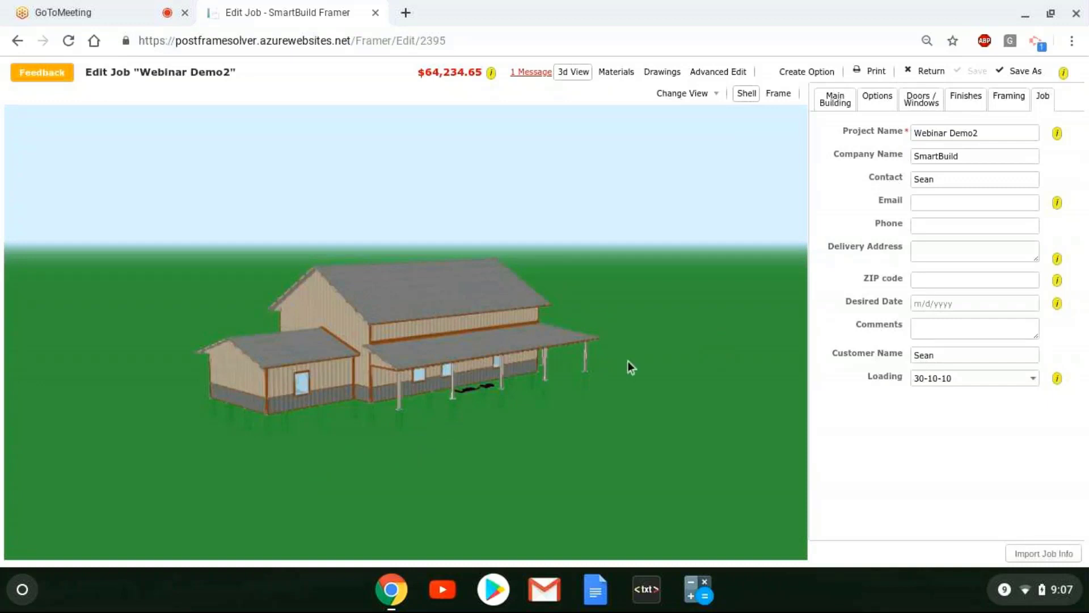
pyautogui.moveTo(628, 361); pyautogui.dragTo(607, 380)
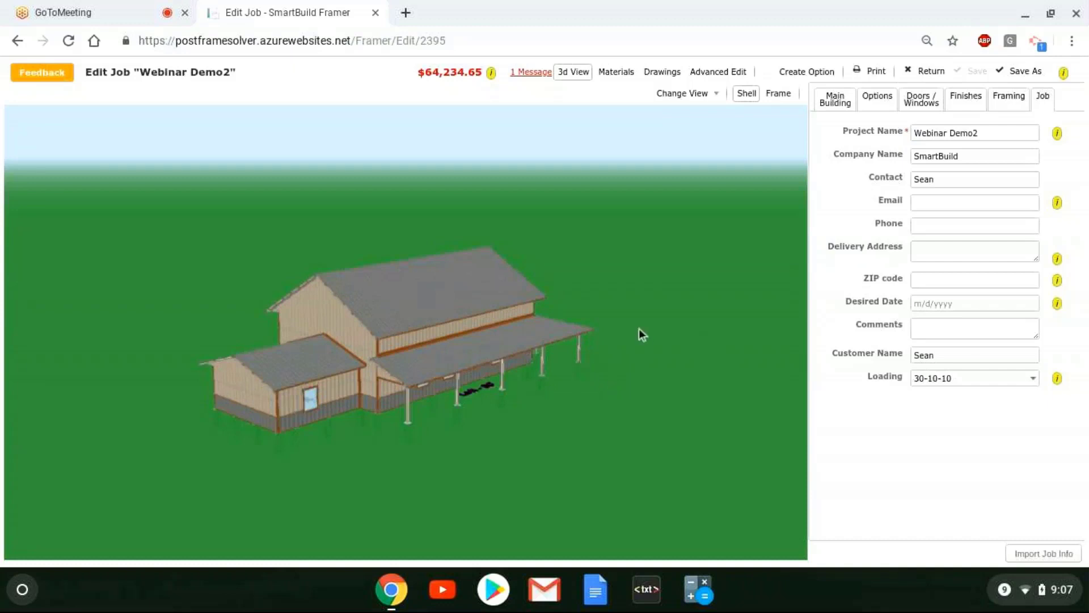
pyautogui.click(930, 75)
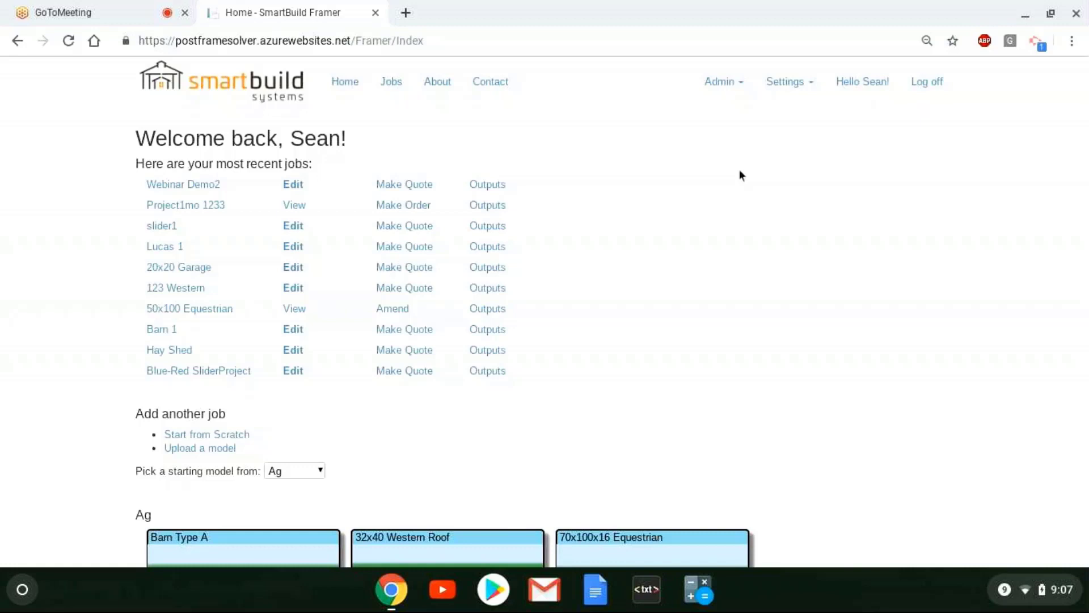
# Step: In the framing rules, add Gambrel Transition Trim as the option for the unset Roof Trim - Gambrel Transition Trim and save it
pyautogui.click(788, 81)
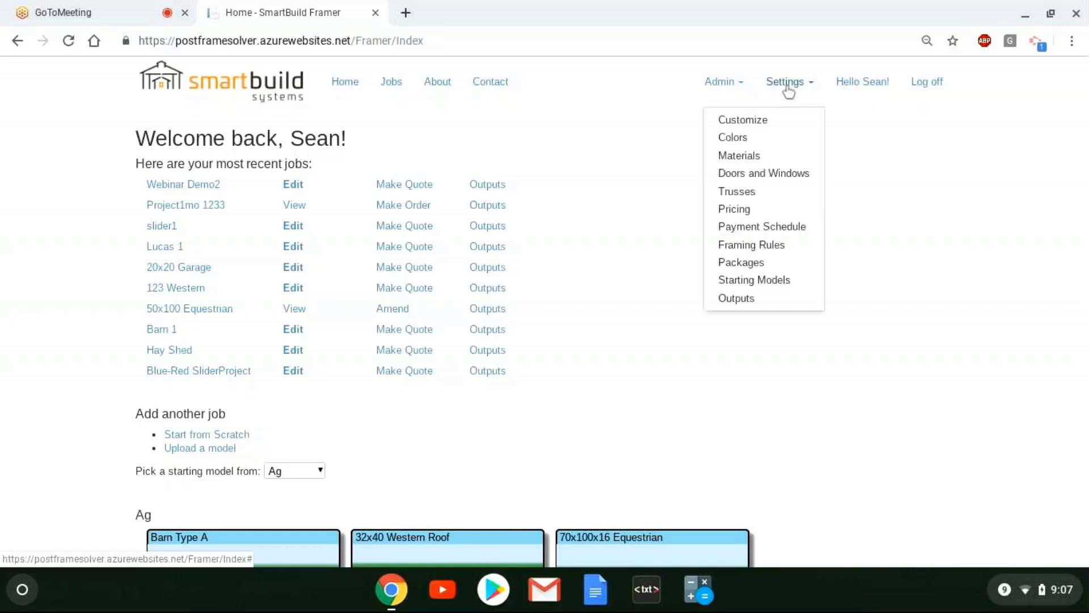
pyautogui.click(780, 253)
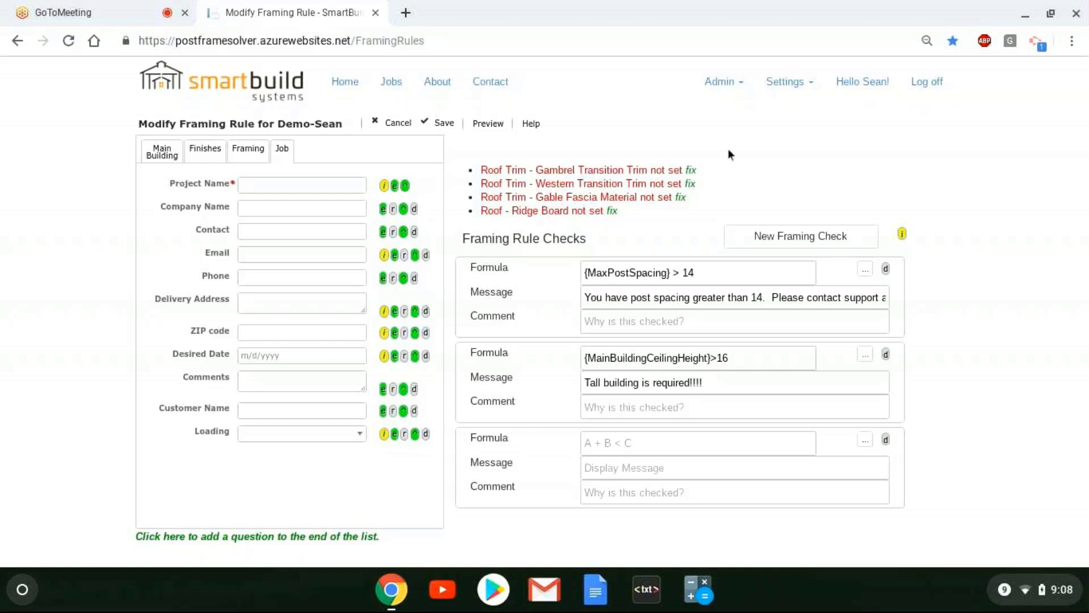
pyautogui.click(690, 170)
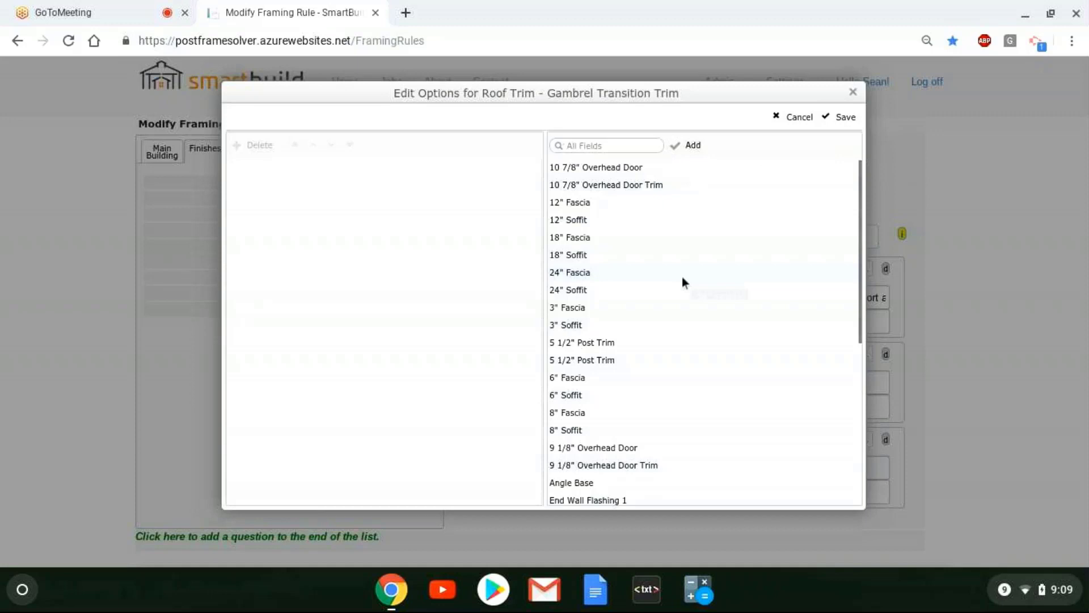
pyautogui.scroll(-1, 658, 196)
pyautogui.scroll(-2, 659, 196)
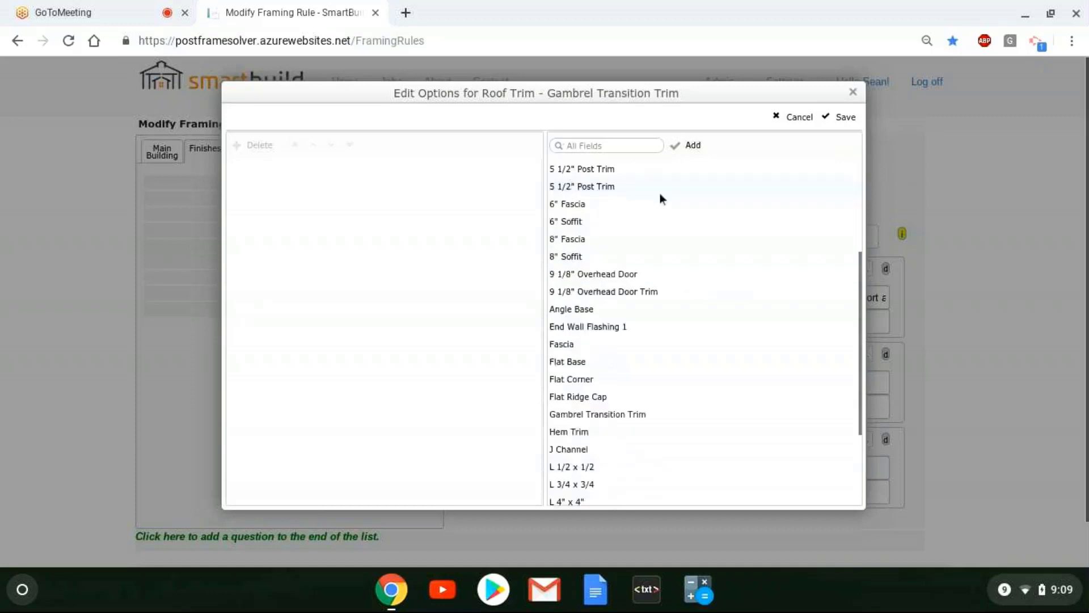
pyautogui.scroll(-2, 723, 193)
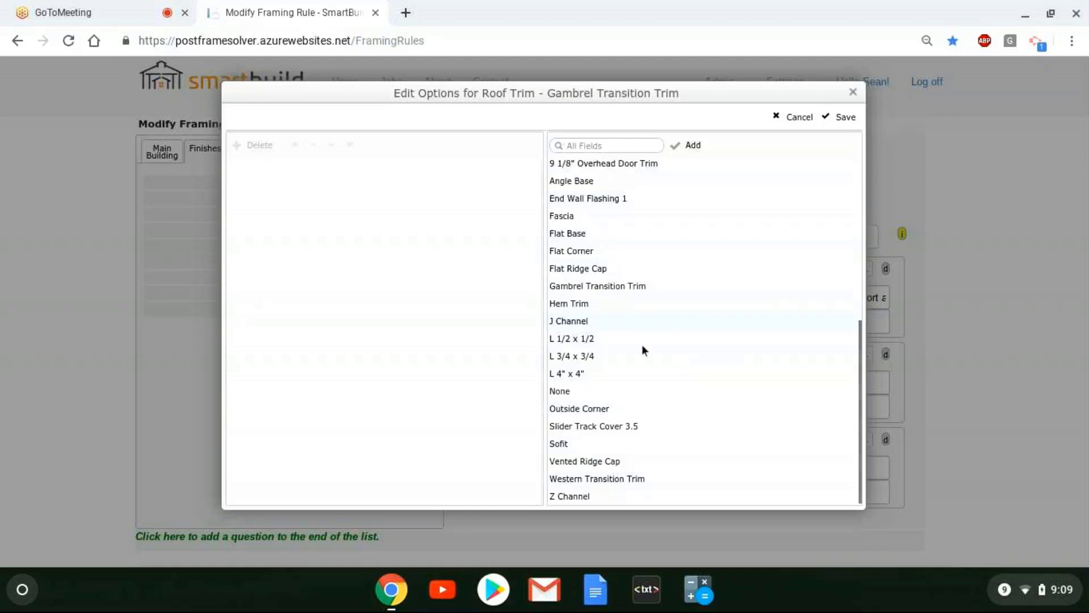
pyautogui.scroll(1, 683, 423)
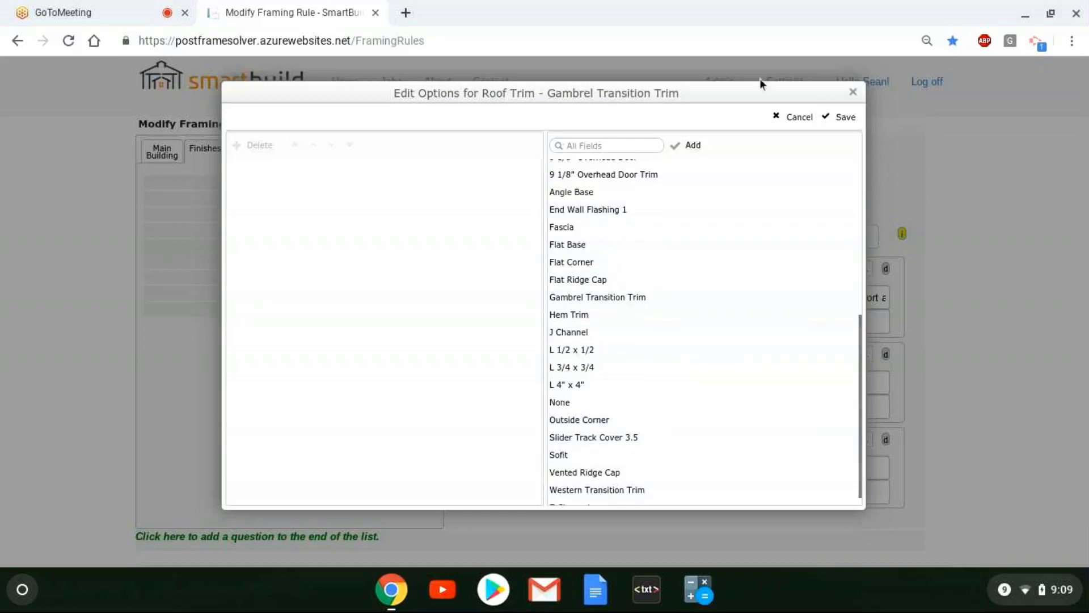
pyautogui.moveTo(761, 80)
pyautogui.mouseDown()
pyautogui.moveTo(743, 186)
pyautogui.moveTo(755, 86)
pyautogui.mouseUp()
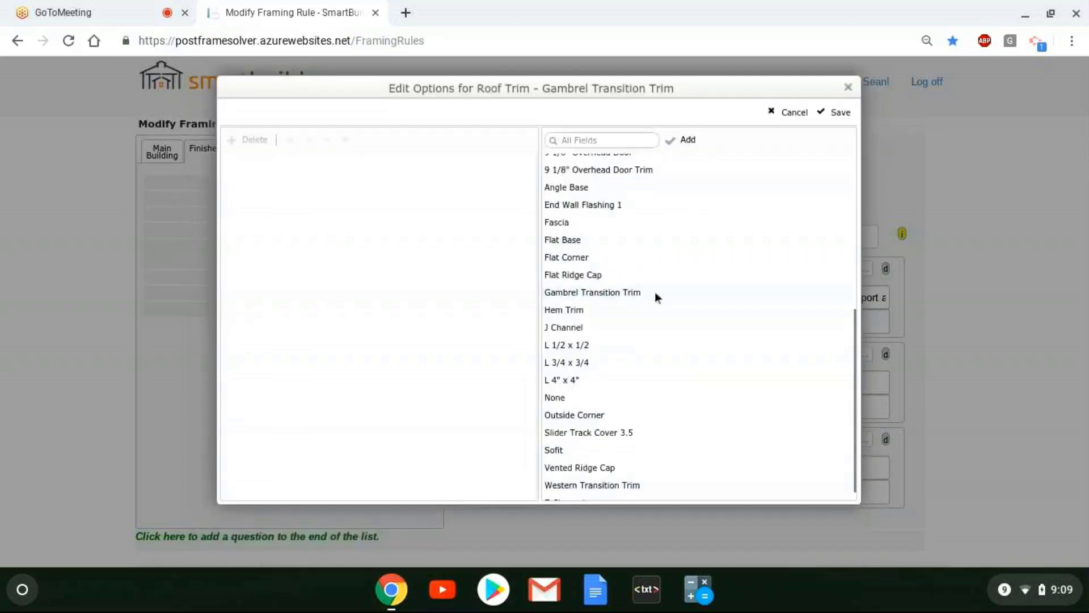
pyautogui.doubleClick(638, 291)
pyautogui.click(838, 113)
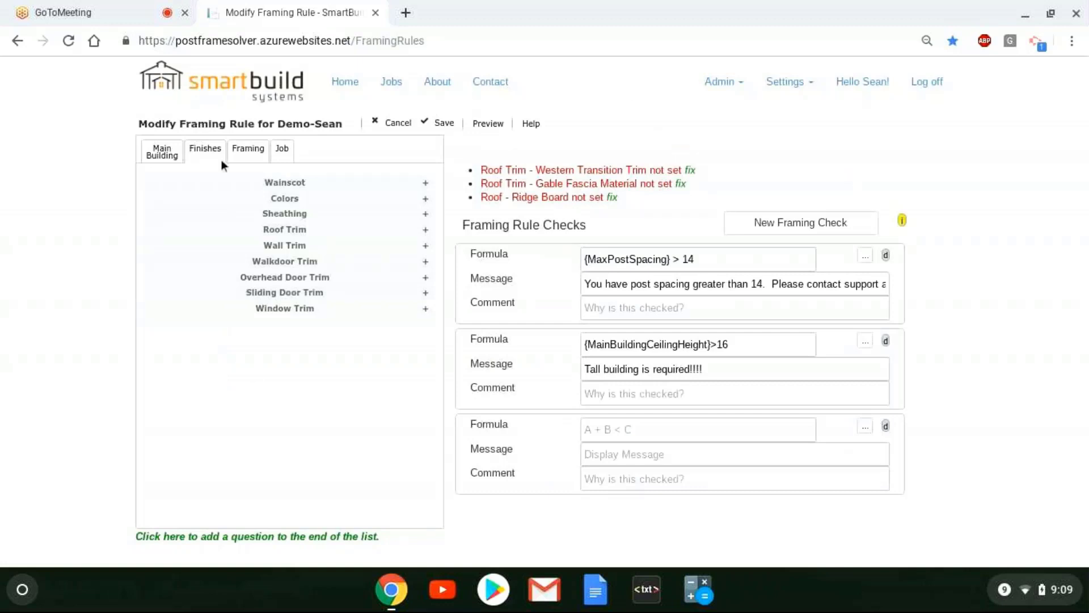
# Step: Set Western Transition Trim as the Western Transition Trim option, and save 8", 6" and 3" Fascia as the Gable Fascia Material options
pyautogui.click(689, 169)
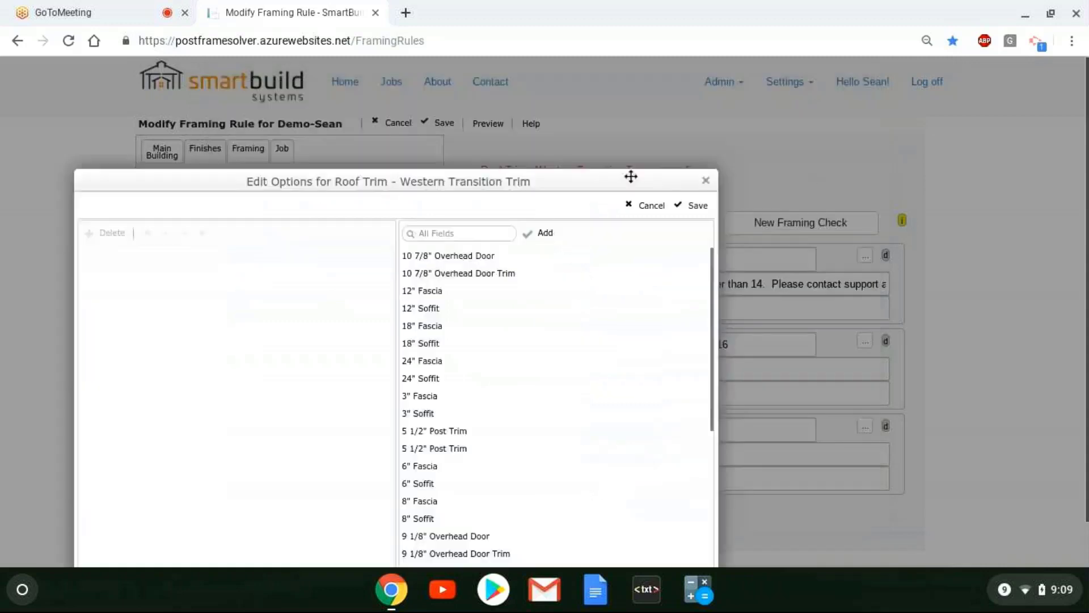
pyautogui.moveTo(631, 177); pyautogui.dragTo(671, 106)
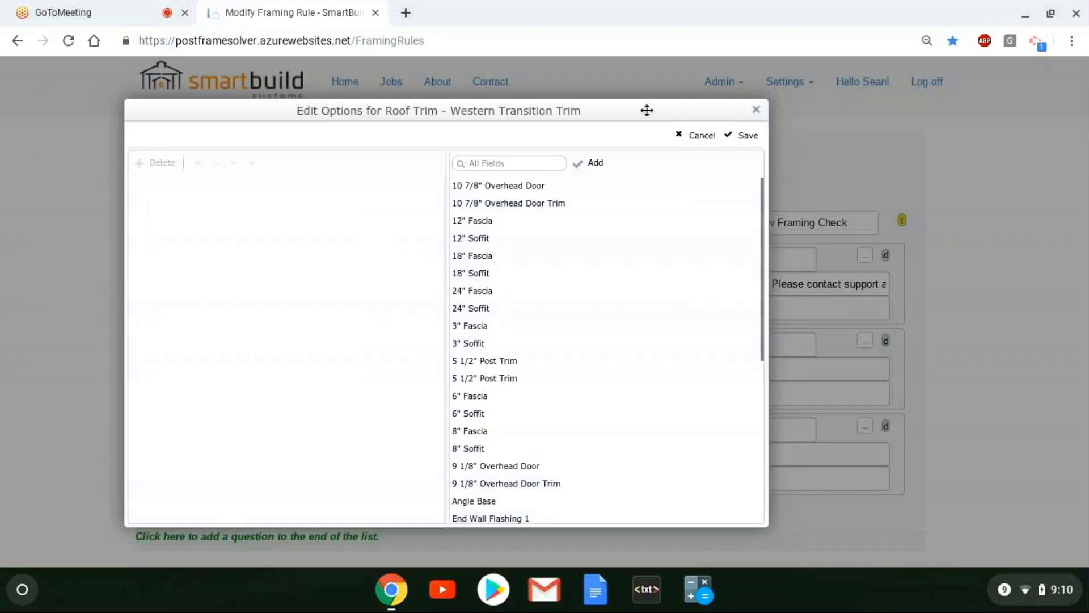
pyautogui.moveTo(647, 110); pyautogui.dragTo(552, 116)
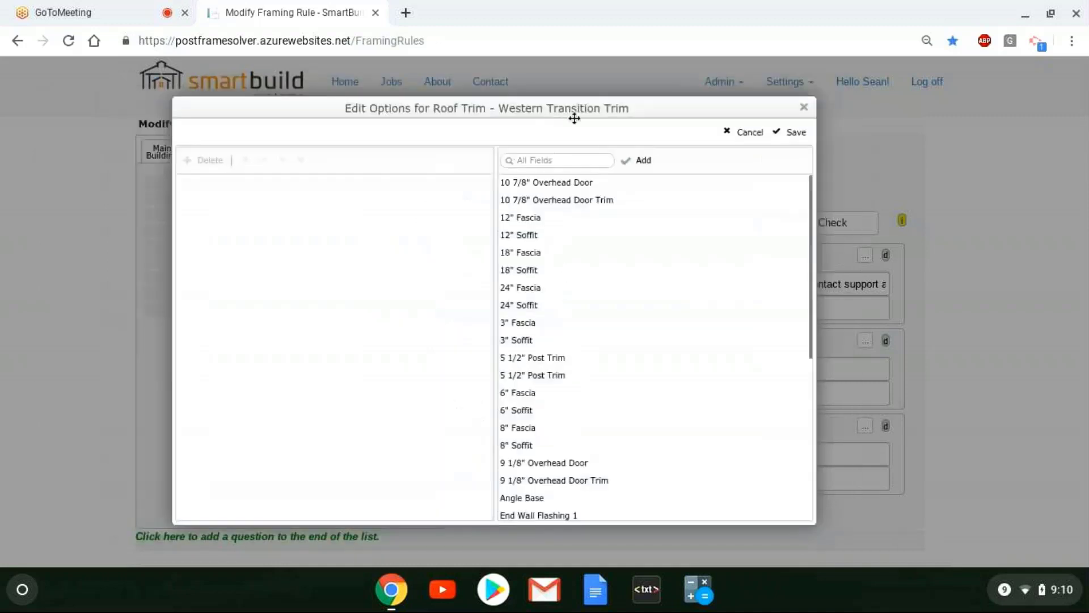
pyautogui.scroll(-1, 615, 320)
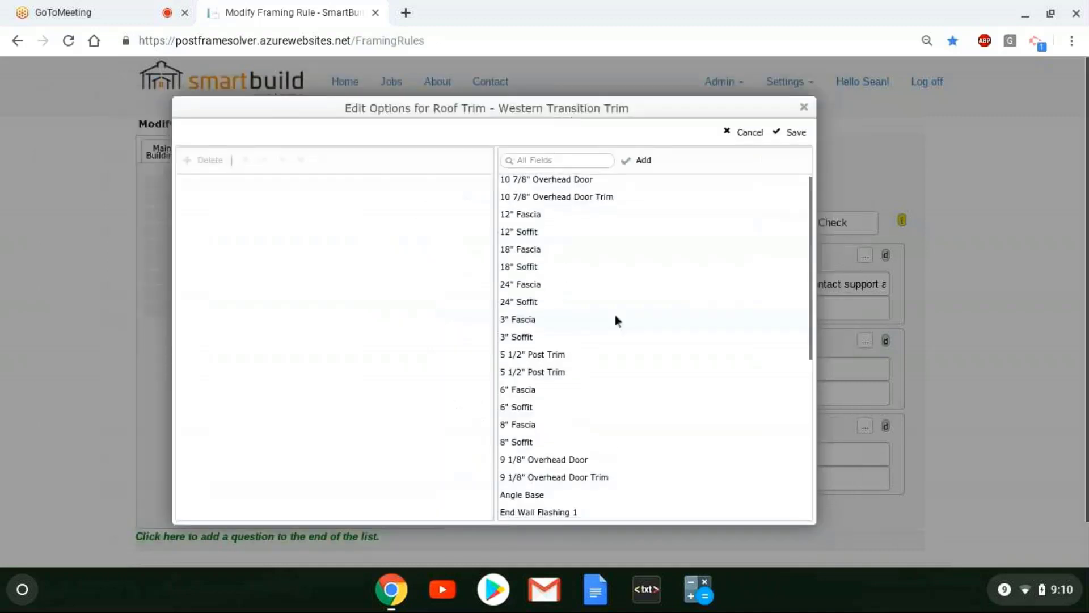
pyautogui.scroll(-5, 616, 316)
pyautogui.click(571, 492)
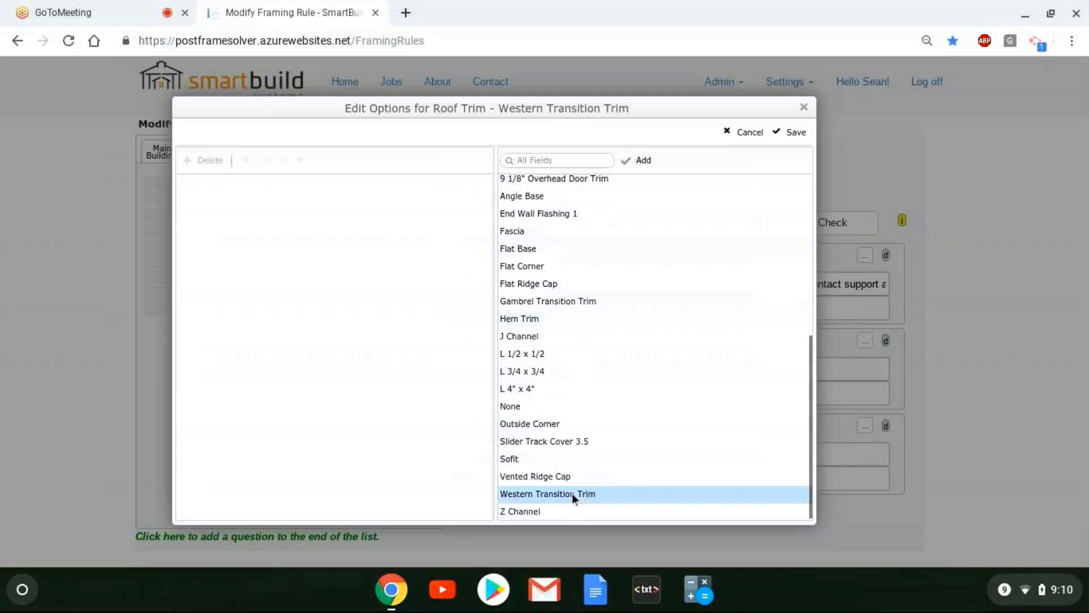
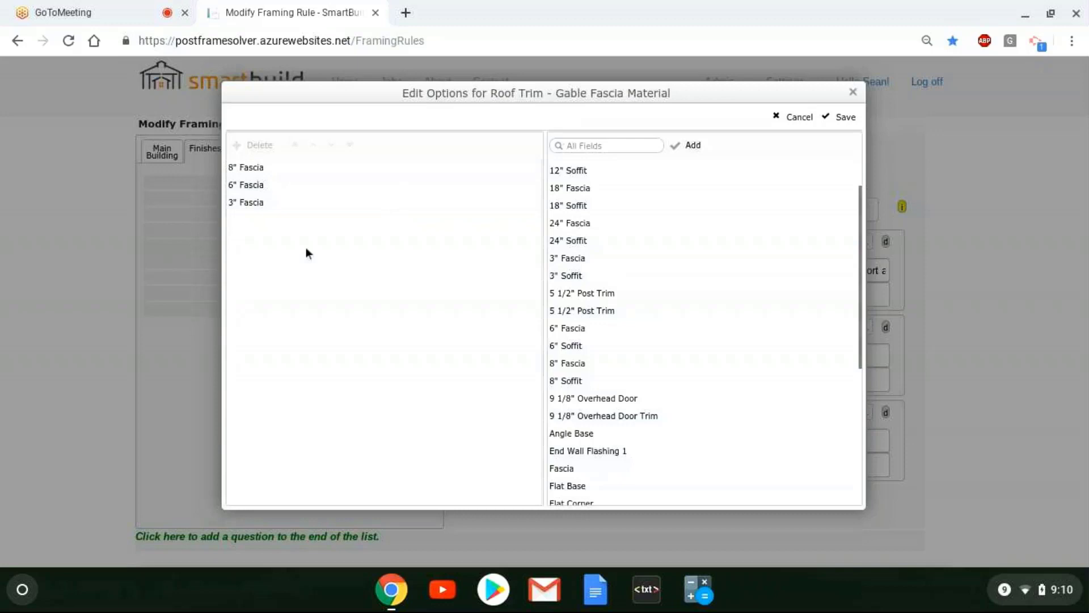
pyautogui.click(840, 118)
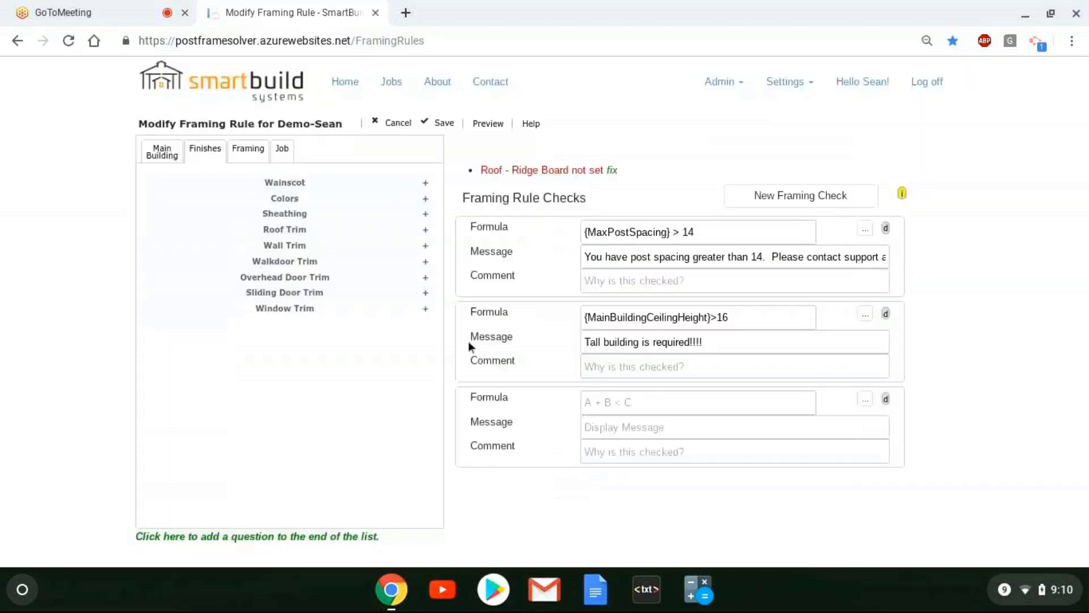
# Step: Add 2x12, 2x4, 2x6 and 2x8 as options for the unset Roof - Ridge Board material
pyautogui.click(612, 172)
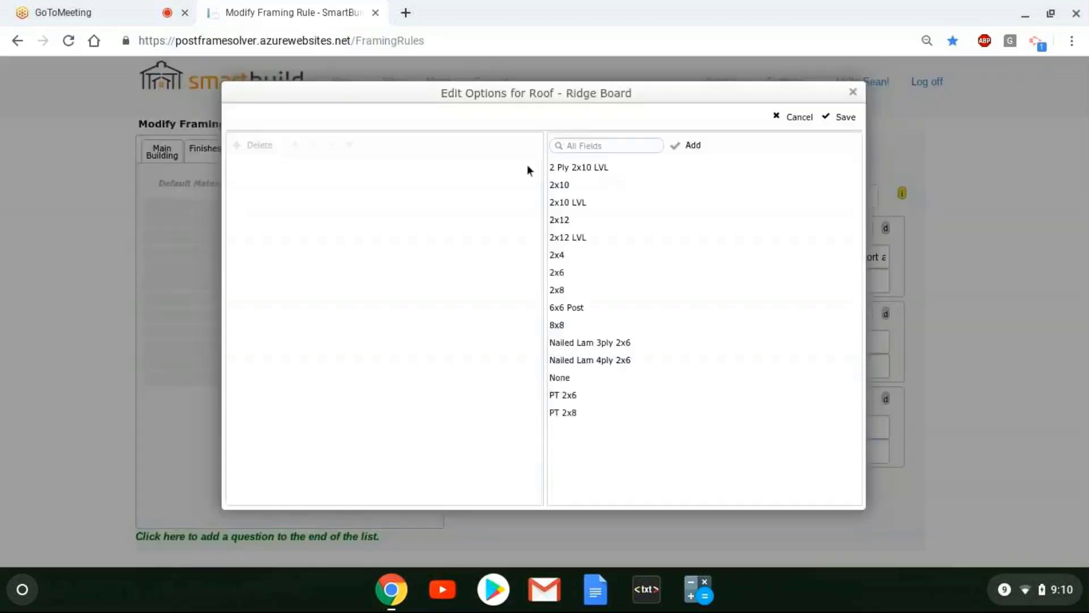
pyautogui.click(622, 227)
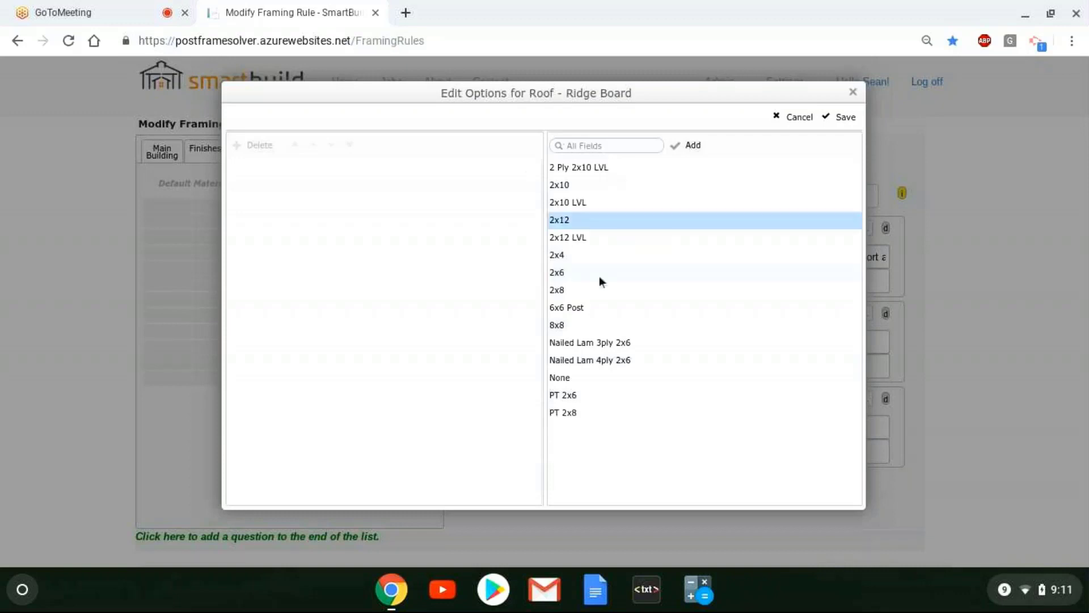
pyautogui.keyDown('ctrl'); pyautogui.click(605, 264); pyautogui.keyUp('ctrl')
pyautogui.keyDown('shift'); pyautogui.click(607, 289); pyautogui.keyUp('shift')
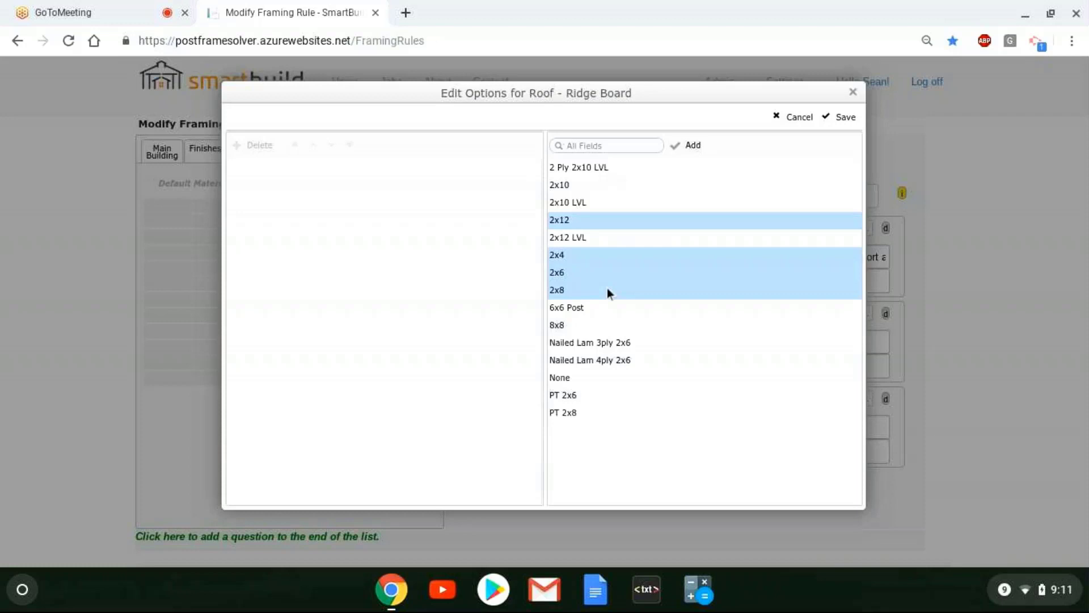
pyautogui.click(692, 146)
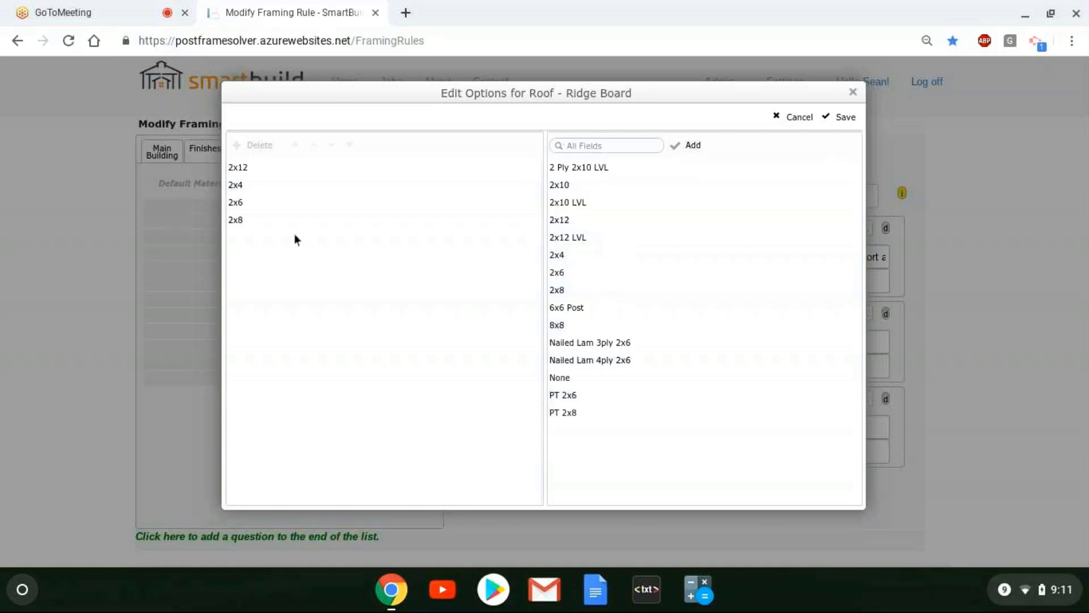
# Step: Reorder the Ridge Board options to 2x4, 2x6, 2x8, 2x12 and save them
pyautogui.click(289, 187)
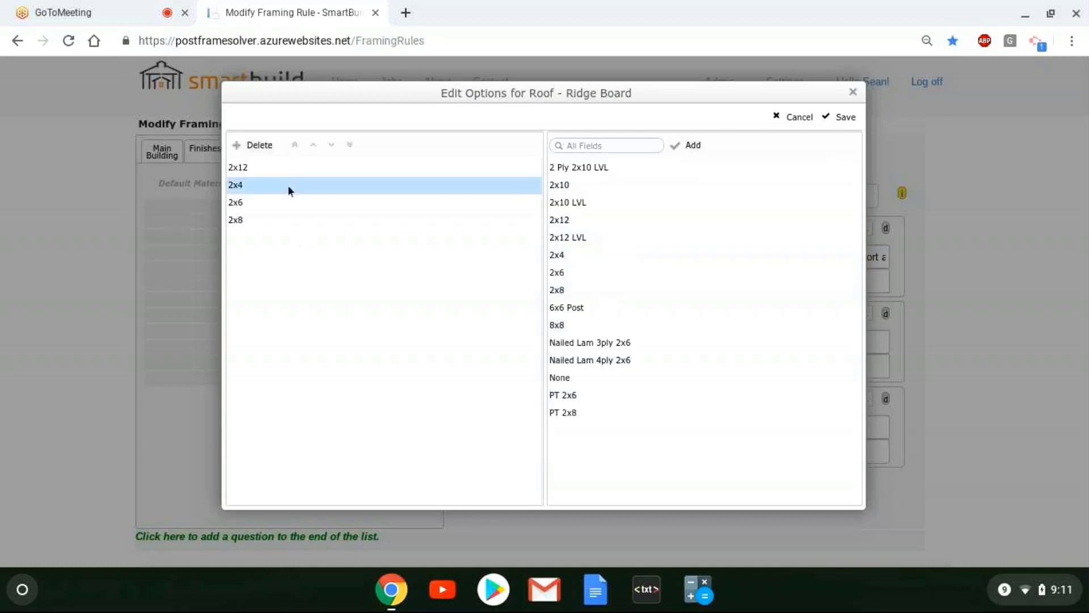
pyautogui.click(316, 147)
pyautogui.click(257, 203)
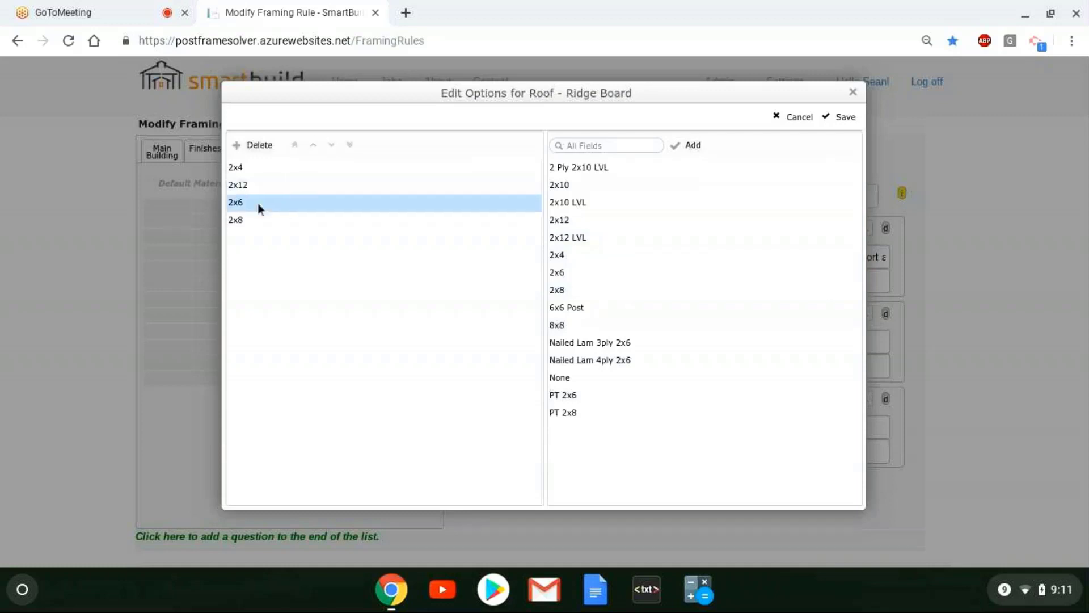
pyautogui.click(314, 145)
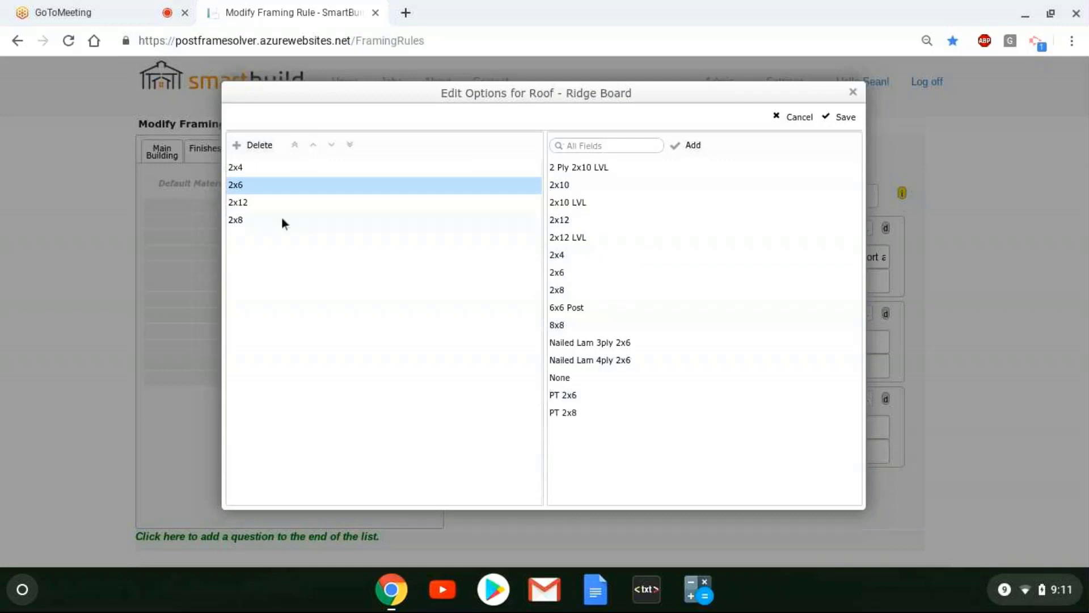
pyautogui.click(282, 220)
pyautogui.click(315, 147)
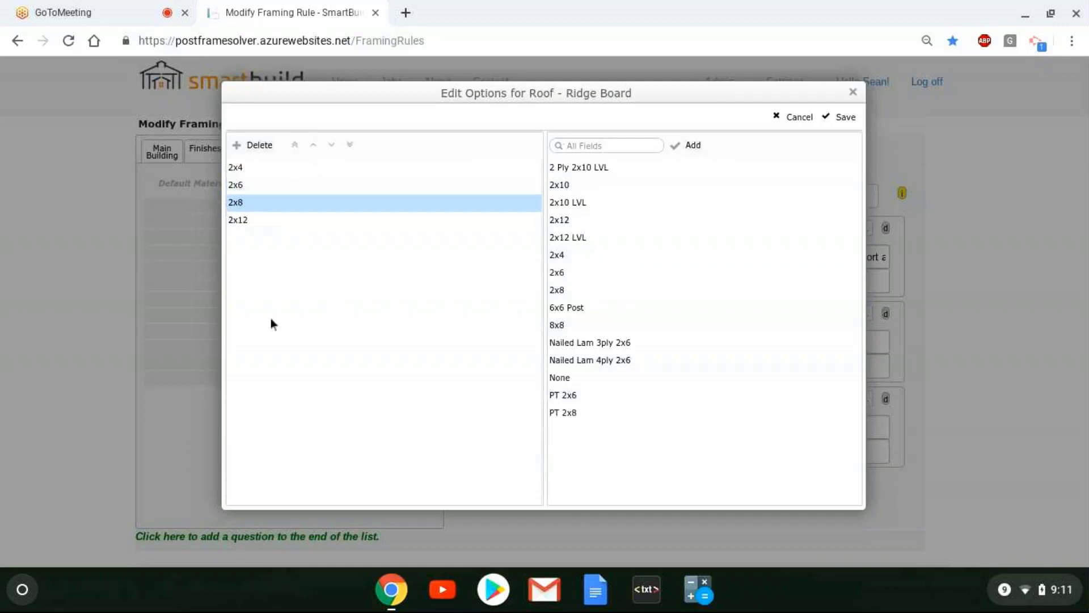
pyautogui.click(845, 117)
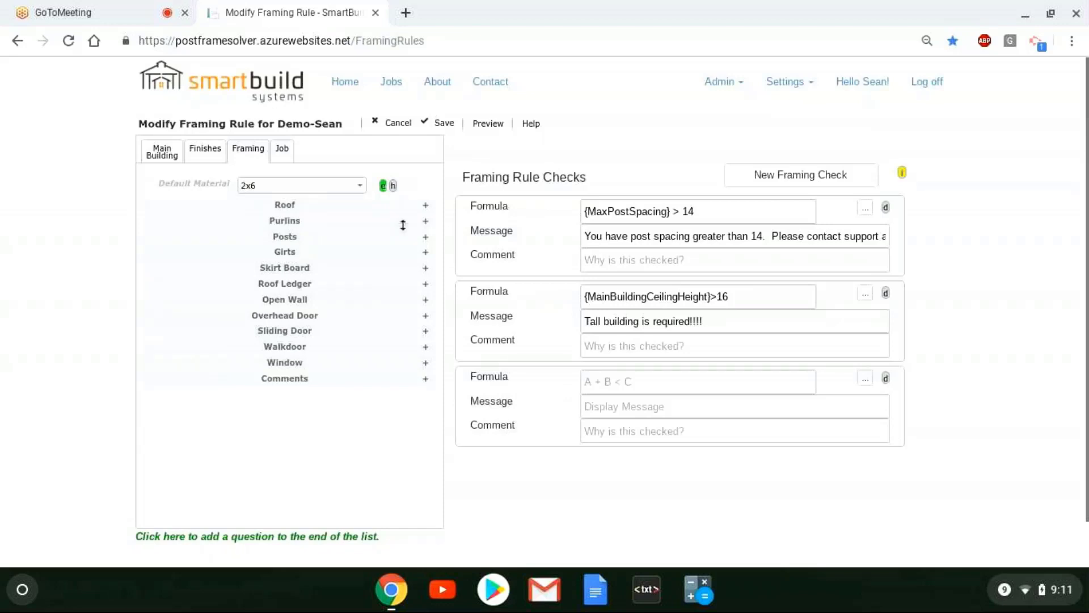
# Step: Review the Roof Trim finishes, checking the available options for the gambrel transition, western transition and gable fascia materials
pyautogui.click(208, 149)
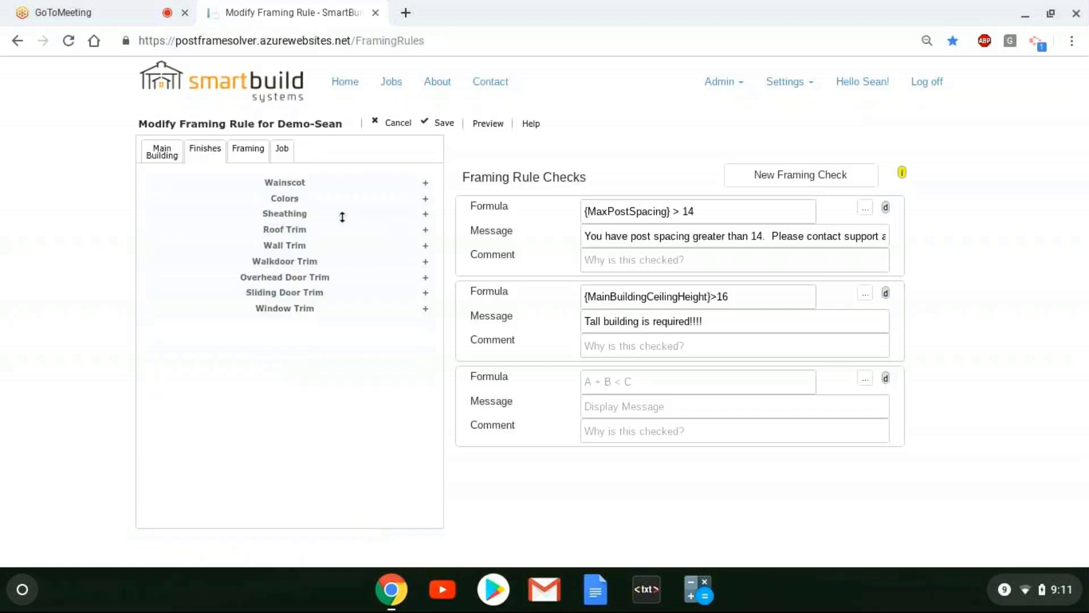
pyautogui.click(308, 230)
pyautogui.scroll(-3, 206, 332)
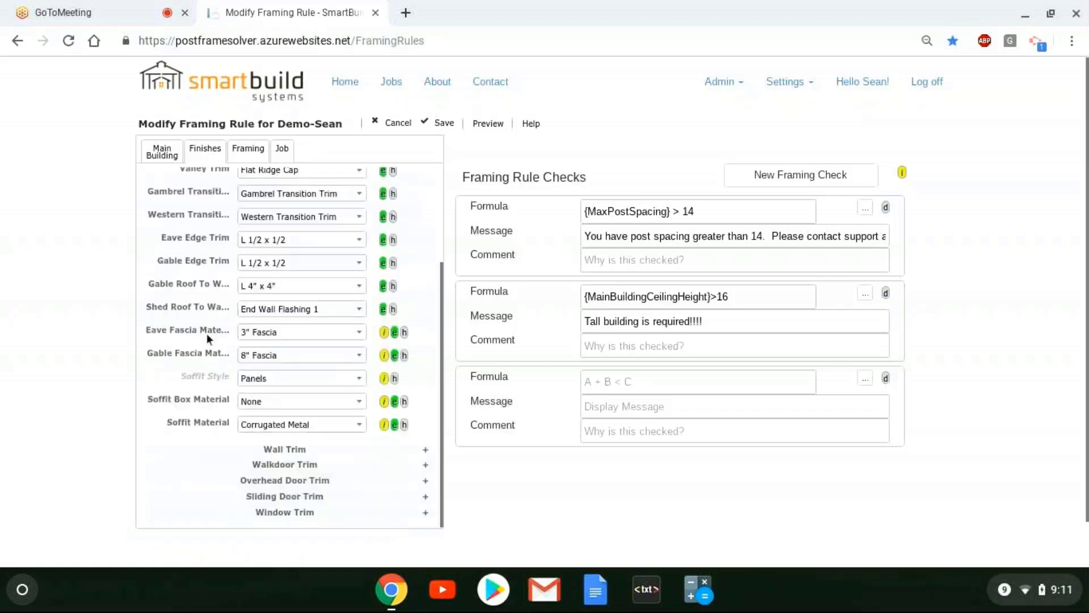
pyautogui.scroll(2, 195, 374)
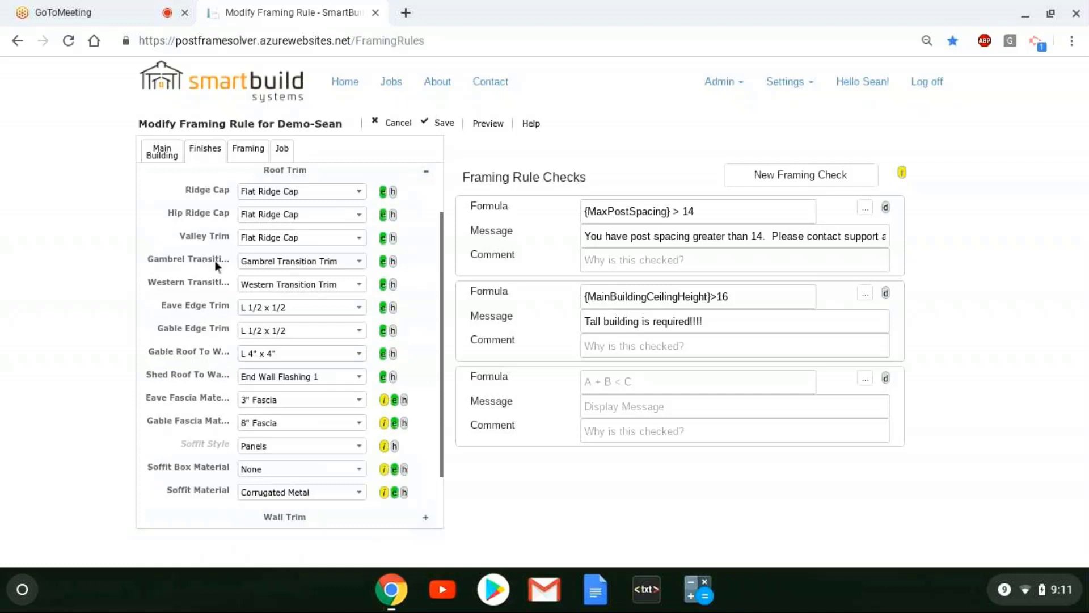
pyautogui.click(311, 263)
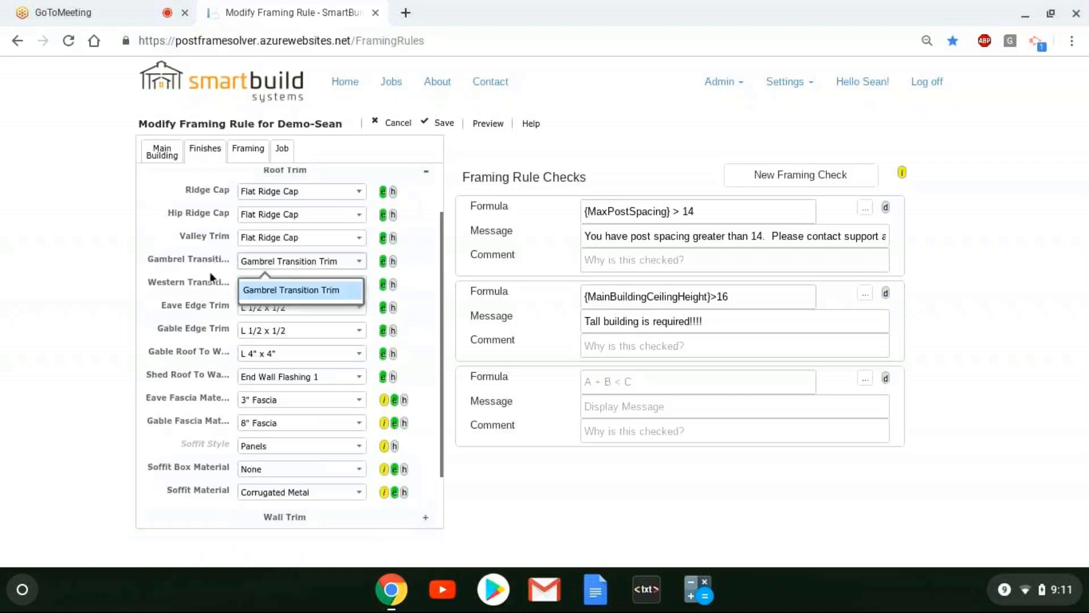
pyautogui.click(347, 286)
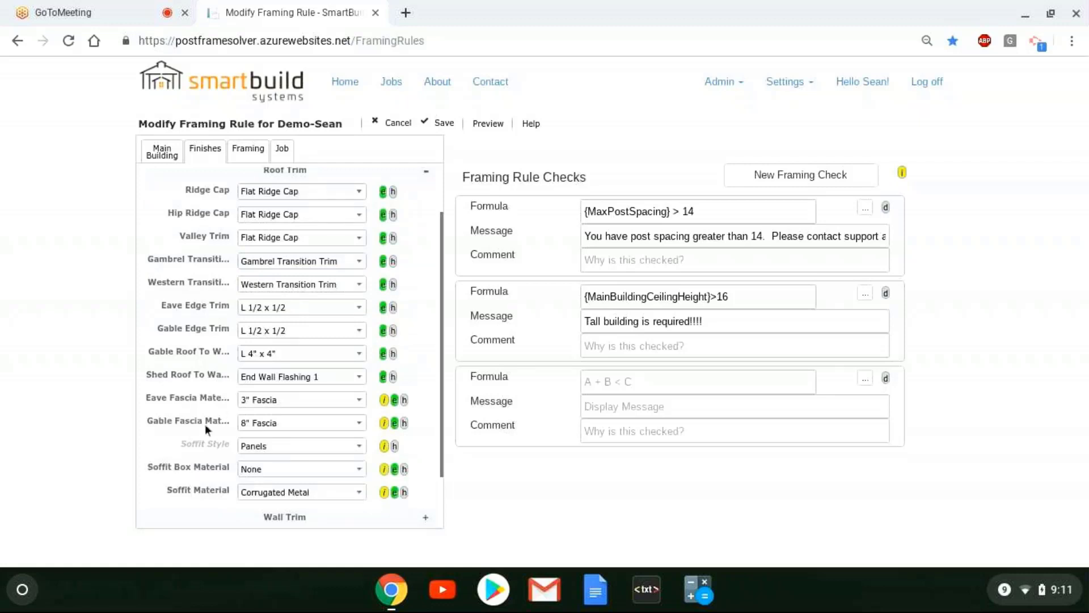
pyautogui.click(336, 425)
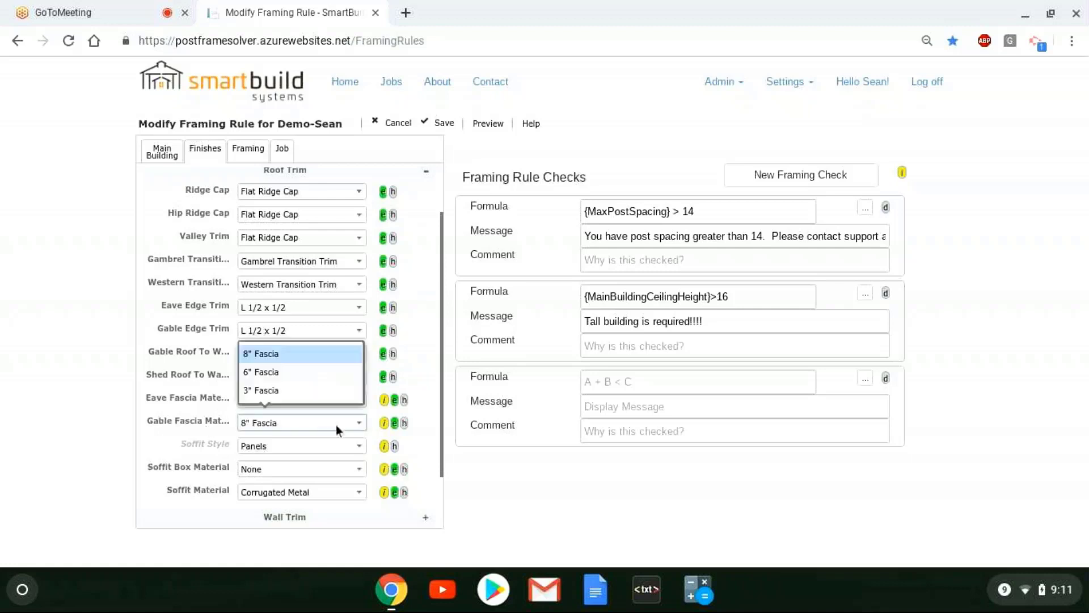
# Step: Save the framing rule with 8" Fascia as the Gable Fascia Material and 3" Fascia as the Eave Fascia Material
pyautogui.click(308, 356)
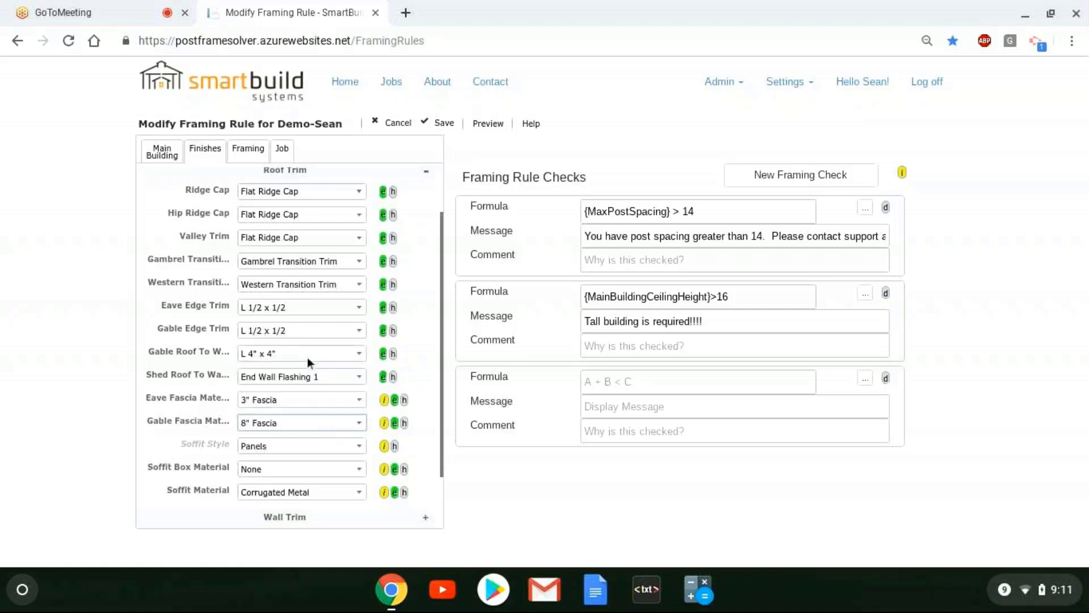
pyautogui.click(271, 429)
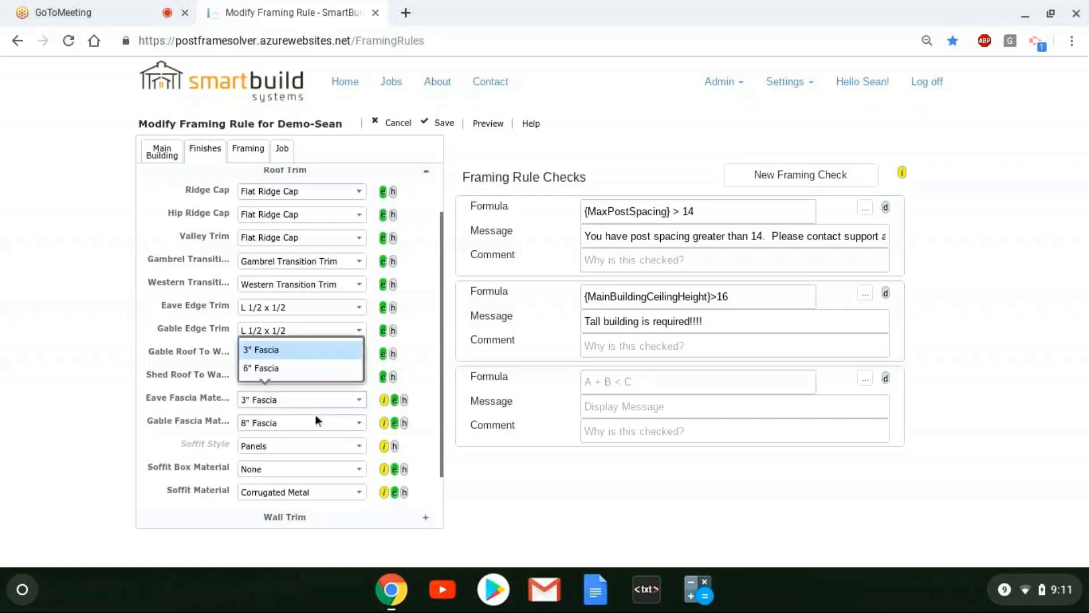
pyautogui.click(315, 414)
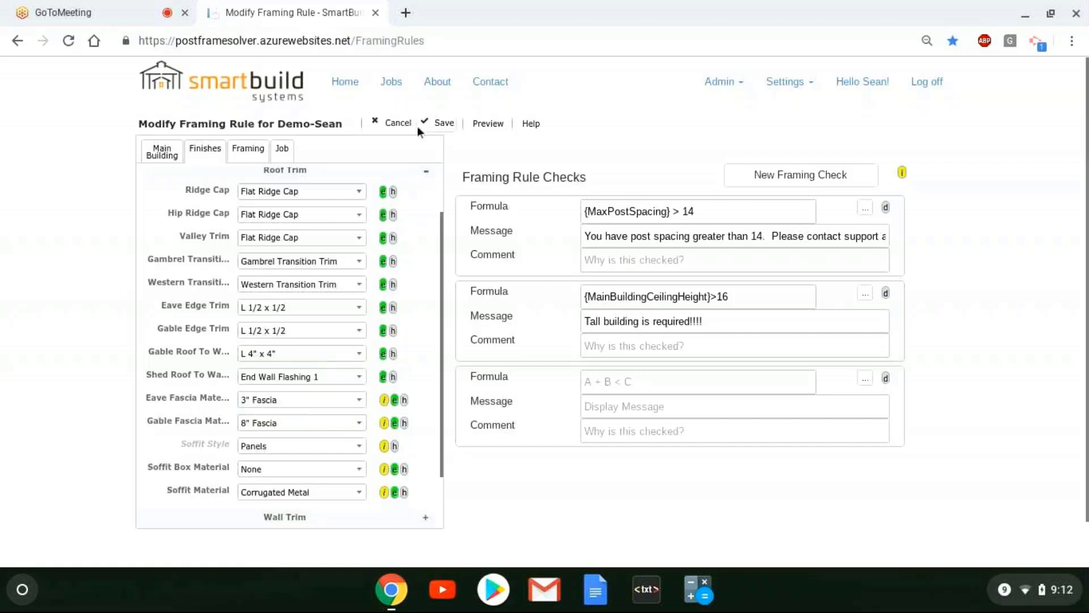
pyautogui.click(447, 124)
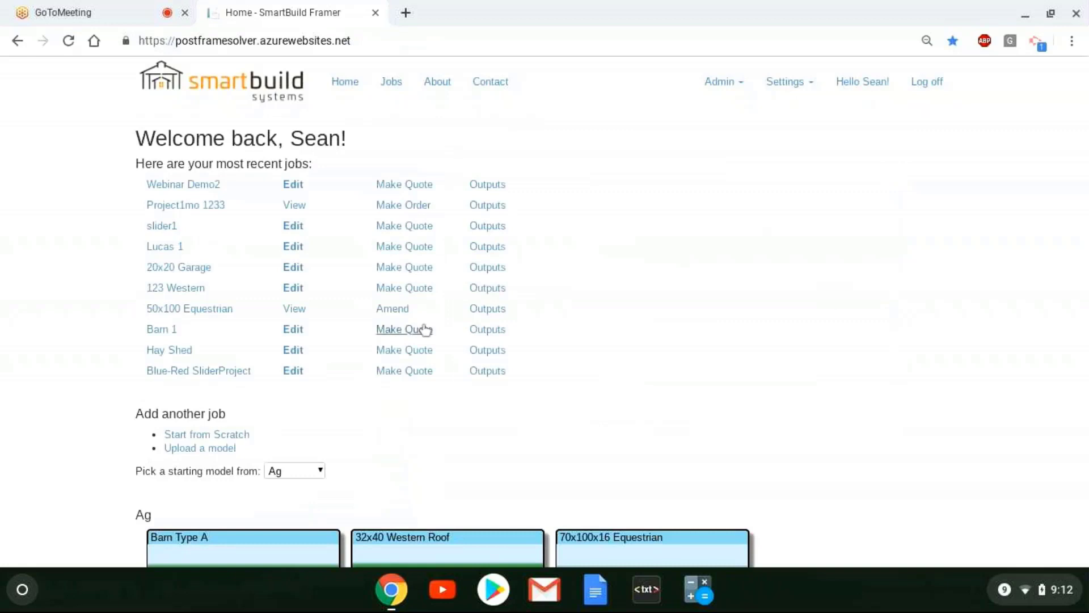
# Step: Open the Webinar Demo2 job for editing and show the building's frame instead of its shell in the 3D view
pyautogui.click(293, 185)
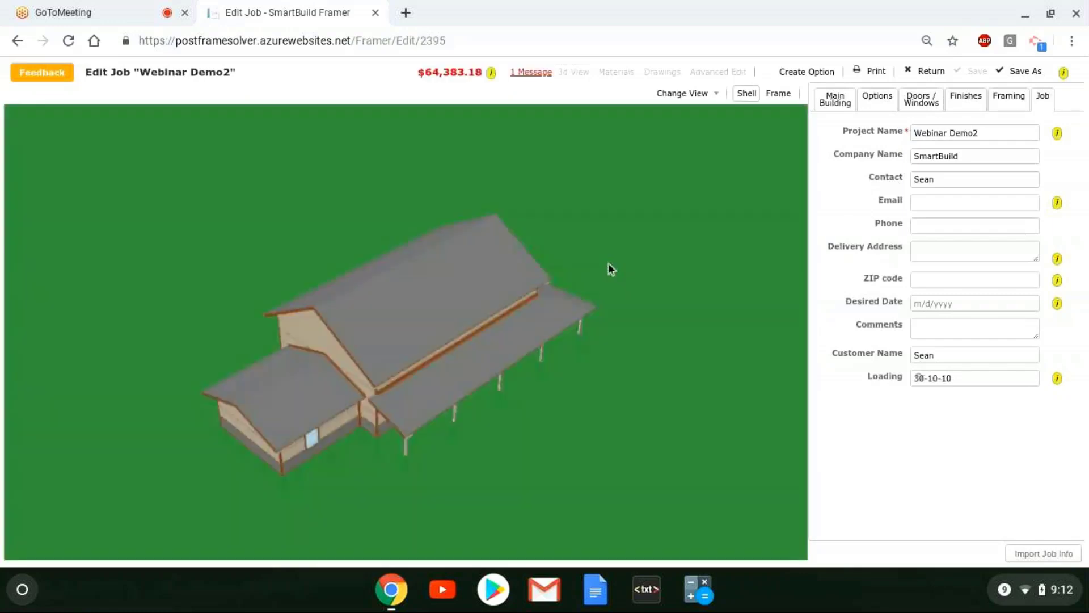
pyautogui.moveTo(608, 263); pyautogui.dragTo(444, 350)
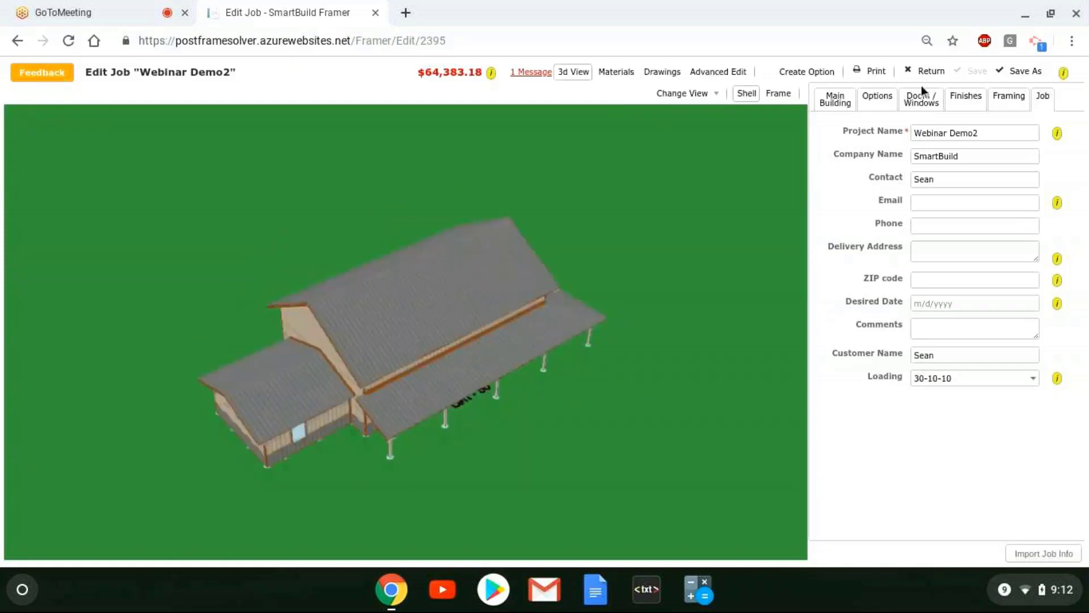
pyautogui.click(779, 94)
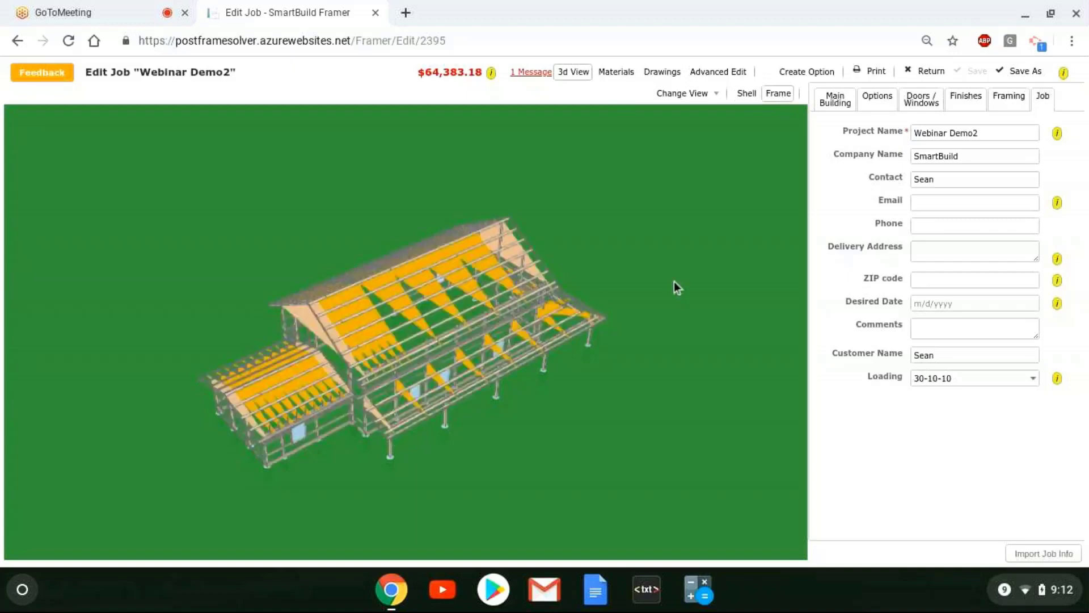
pyautogui.moveTo(674, 281); pyautogui.dragTo(646, 294)
pyautogui.scroll(3, 474, 300)
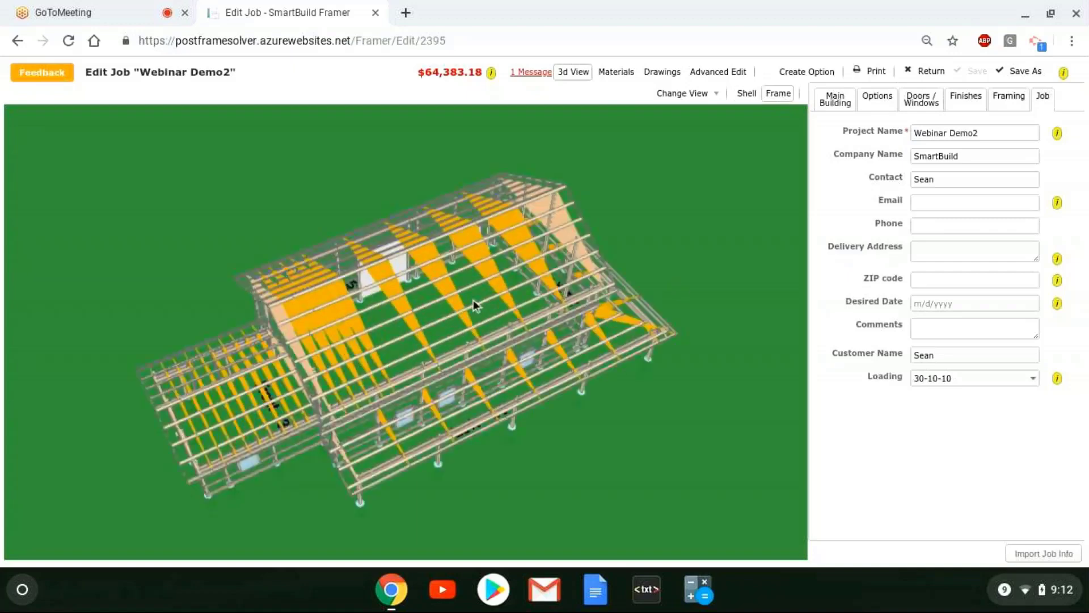
pyautogui.moveTo(473, 299); pyautogui.dragTo(568, 260)
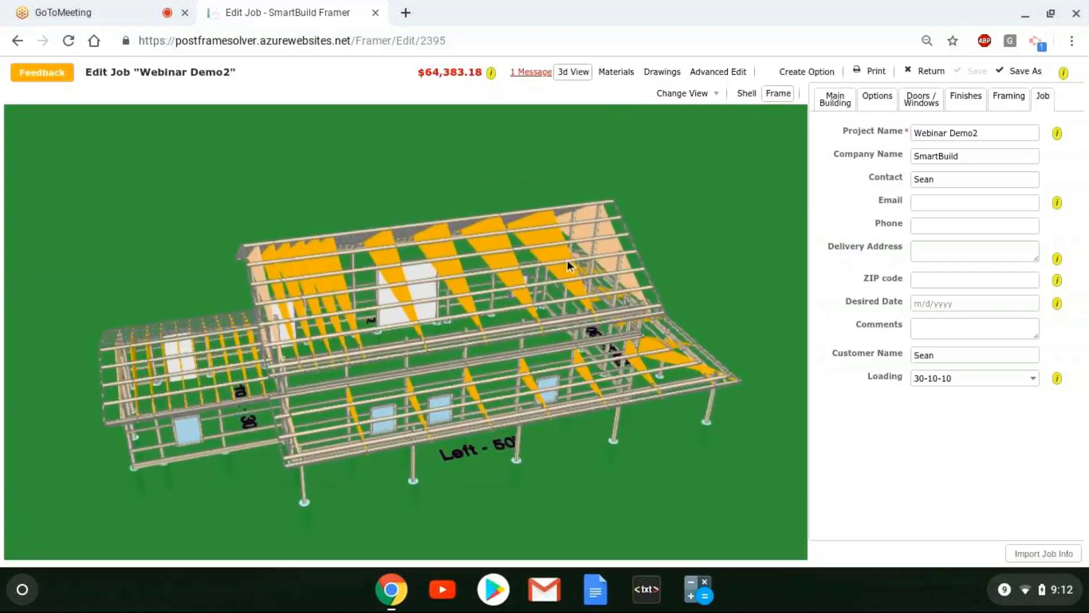
# Step: Set the Roof Framing Style to Rafters in the job's roof framing settings
pyautogui.click(999, 97)
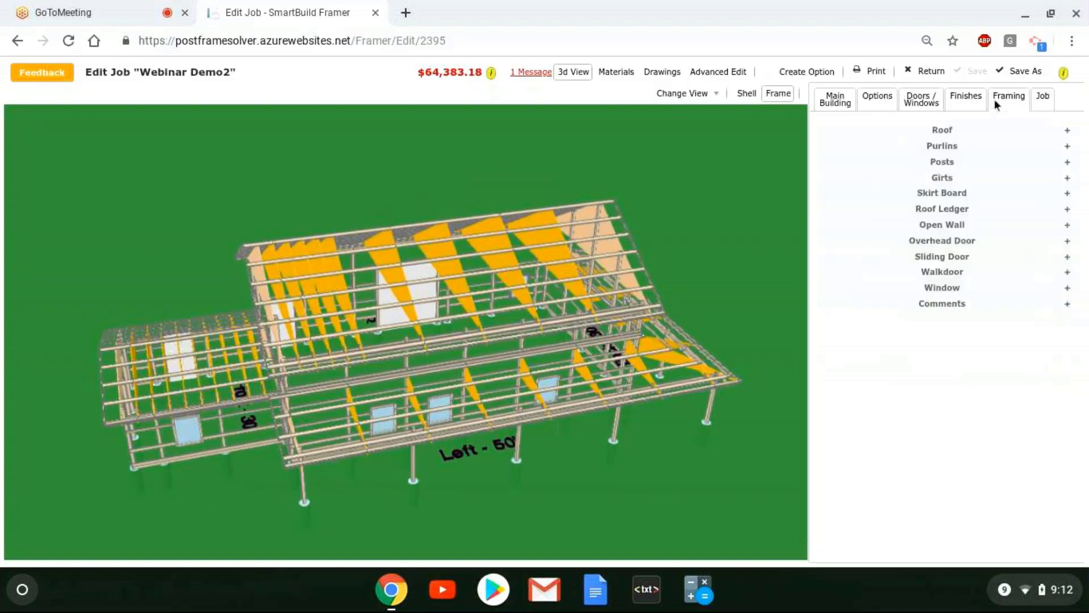
pyautogui.click(973, 128)
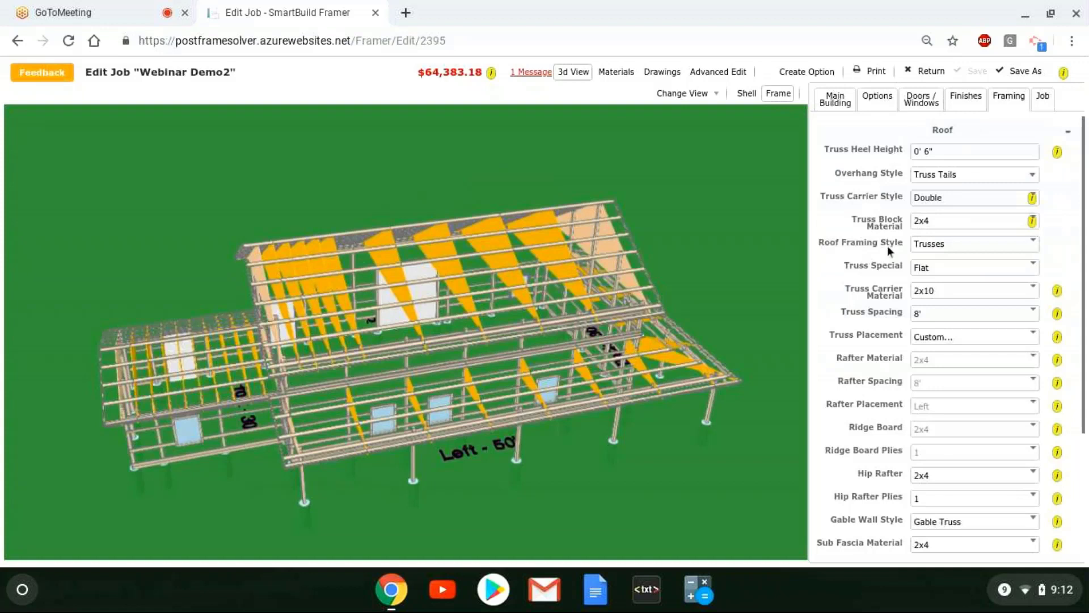
pyautogui.click(1004, 249)
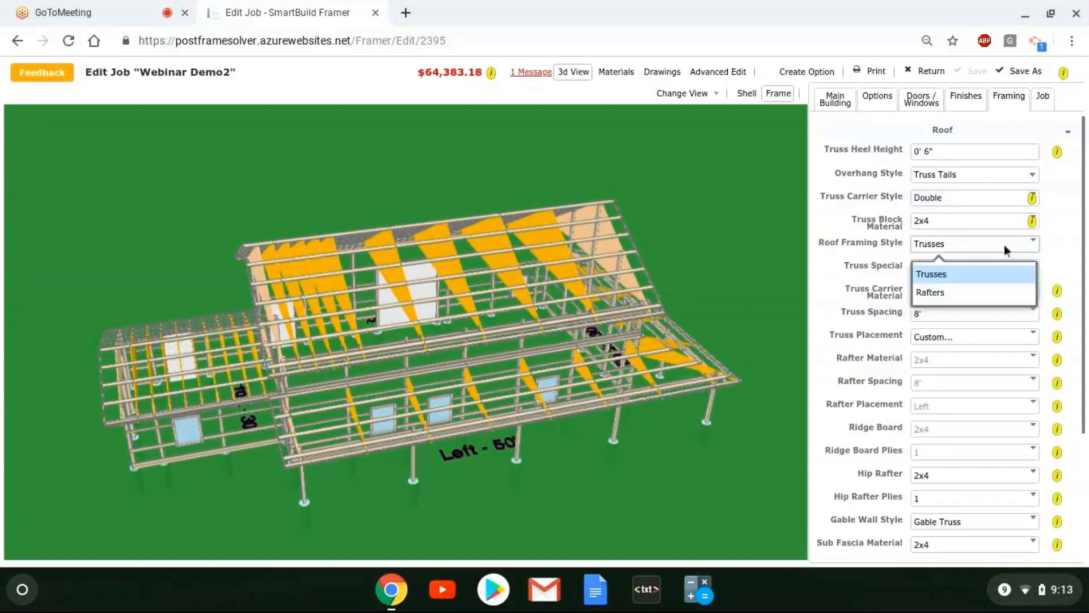
pyautogui.click(968, 299)
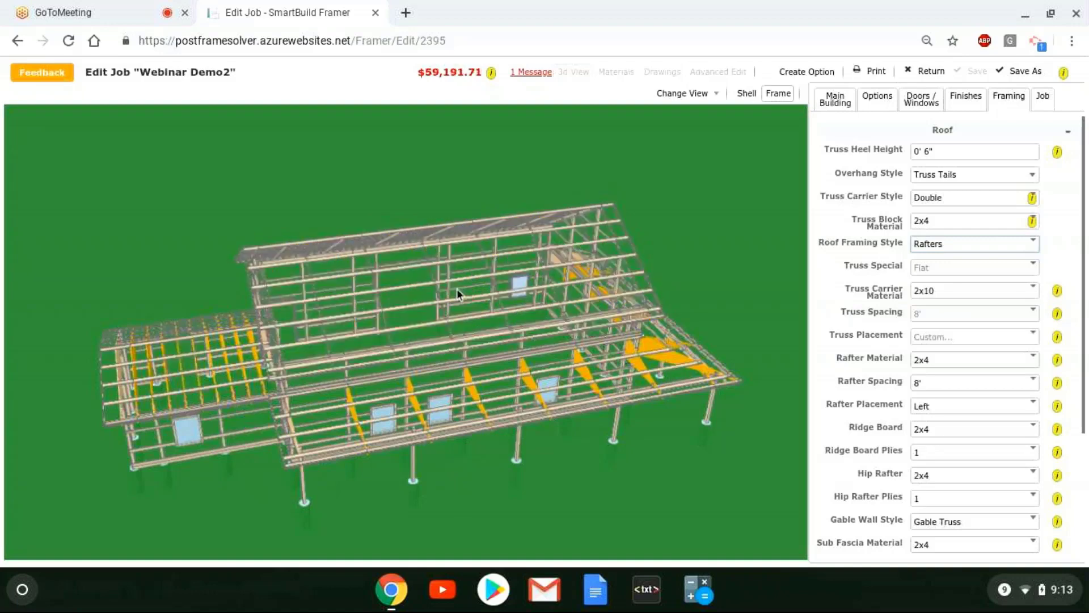
pyautogui.moveTo(666, 222); pyautogui.dragTo(749, 233)
# Step: Set the Rafter Material to 2x6 and the Rafter Spacing to 2'
pyautogui.scroll(-2, 989, 255)
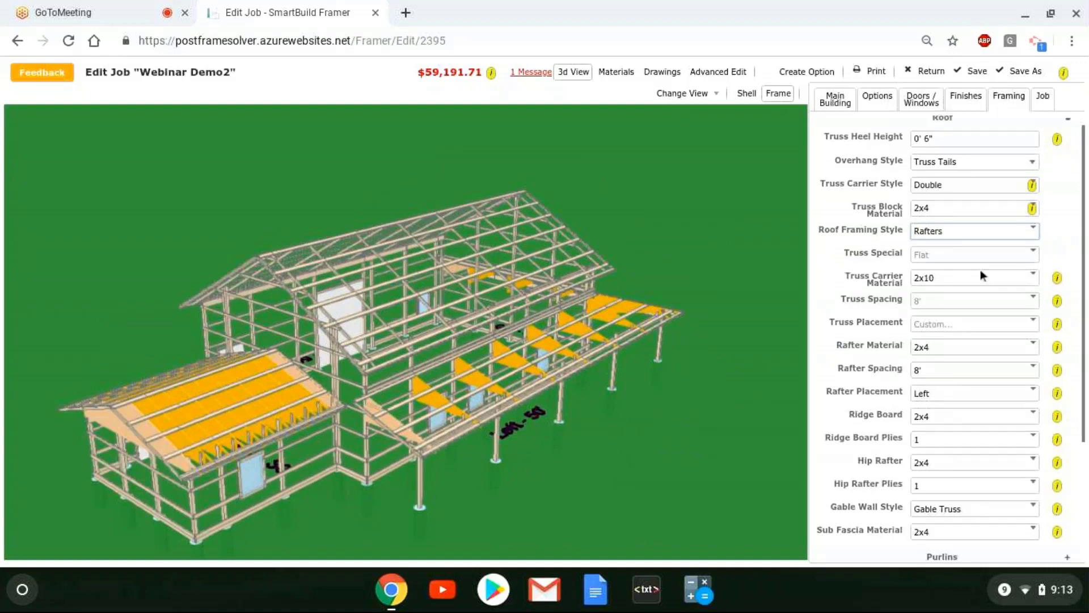
pyautogui.scroll(-1, 980, 270)
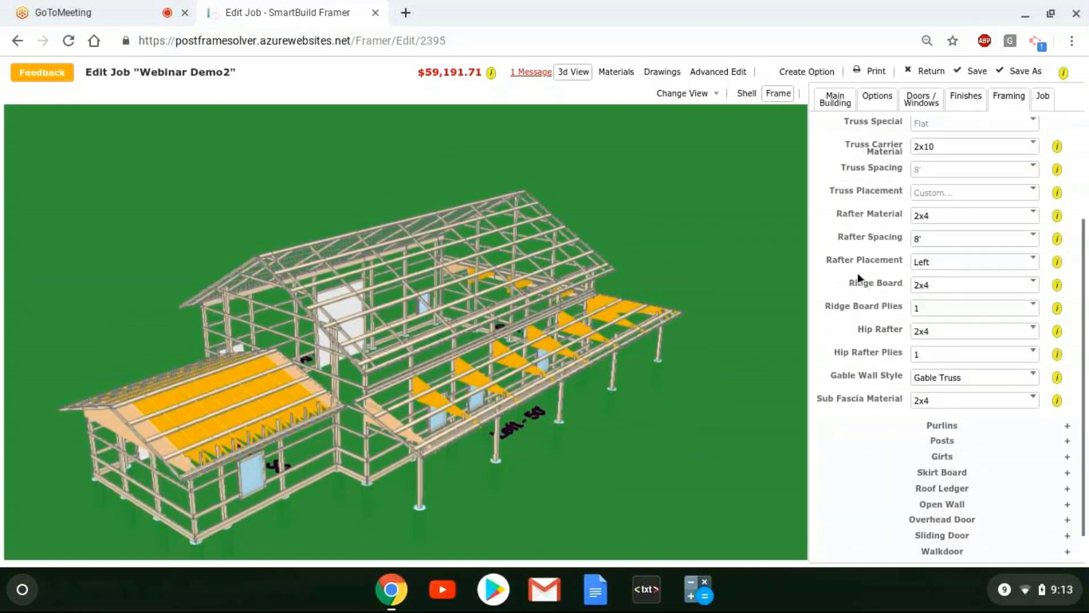
pyautogui.scroll(2, 857, 273)
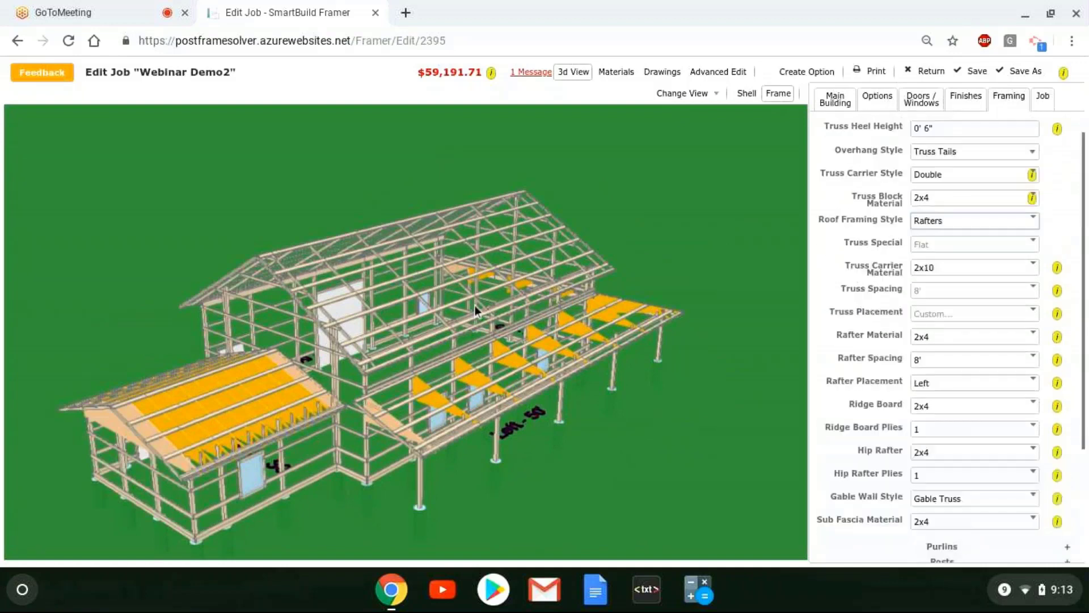
pyautogui.moveTo(475, 305); pyautogui.dragTo(659, 253)
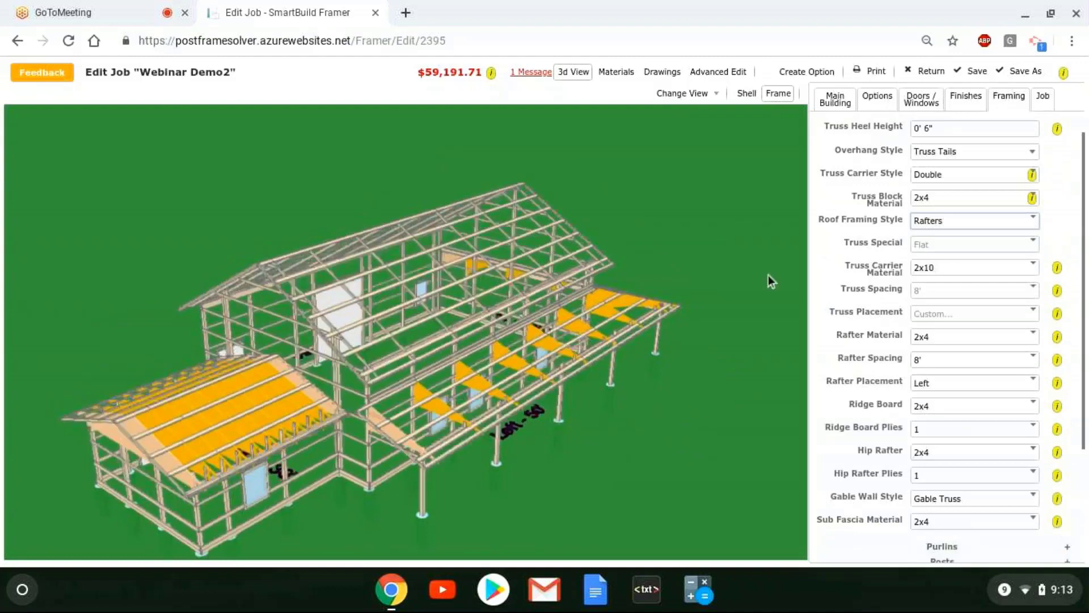
pyautogui.click(1012, 335)
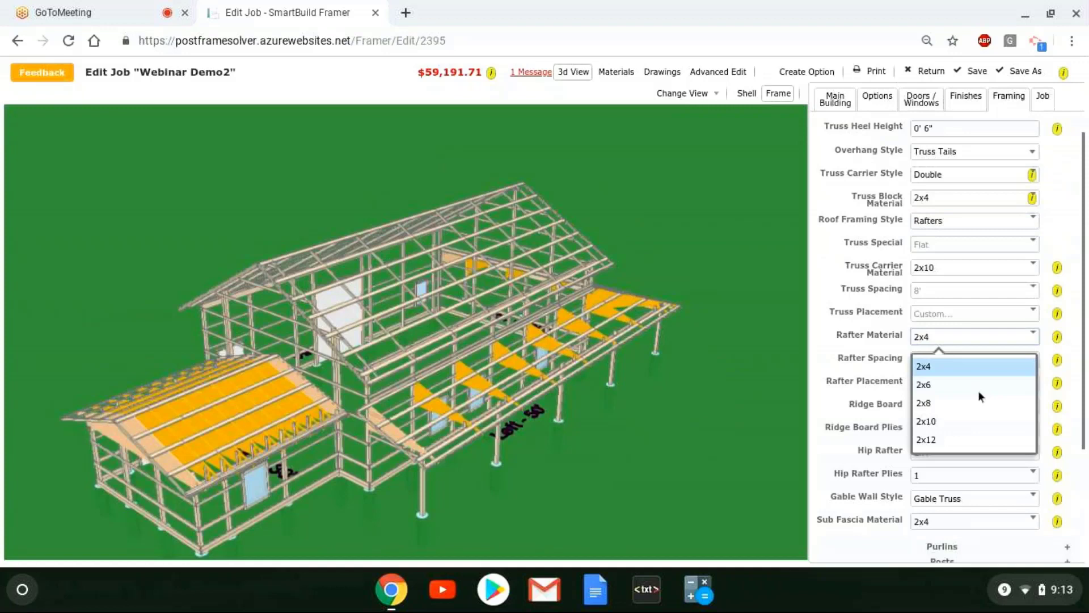
pyautogui.click(976, 386)
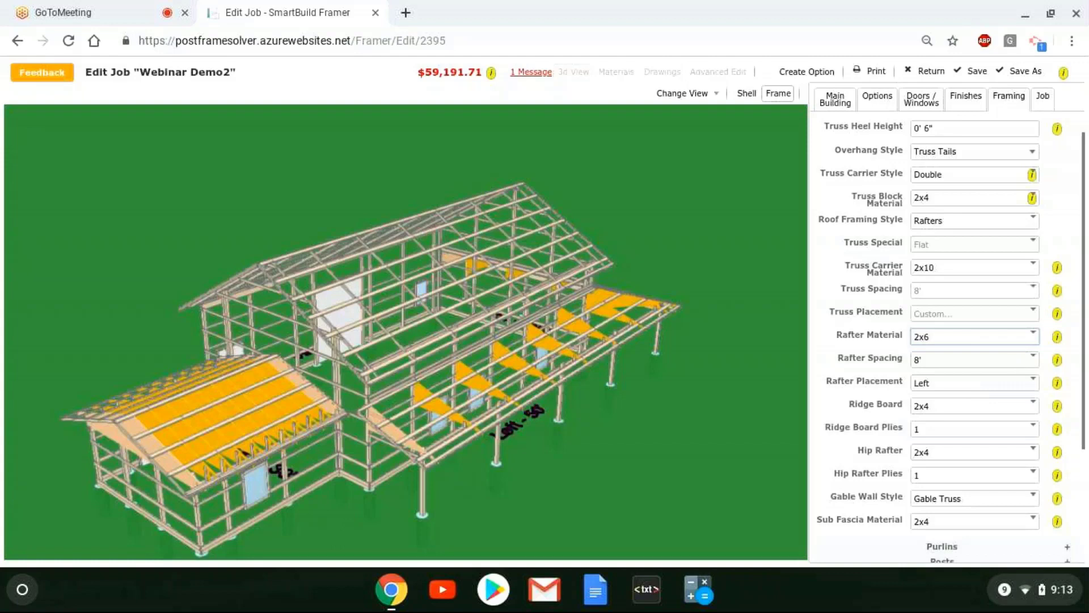
pyautogui.click(1014, 361)
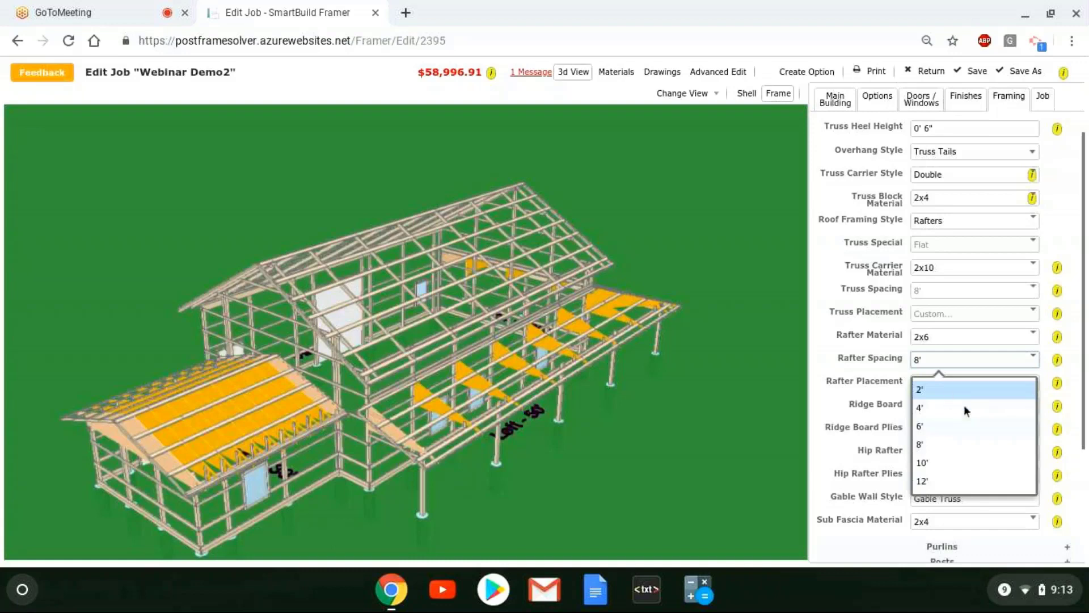
pyautogui.click(977, 390)
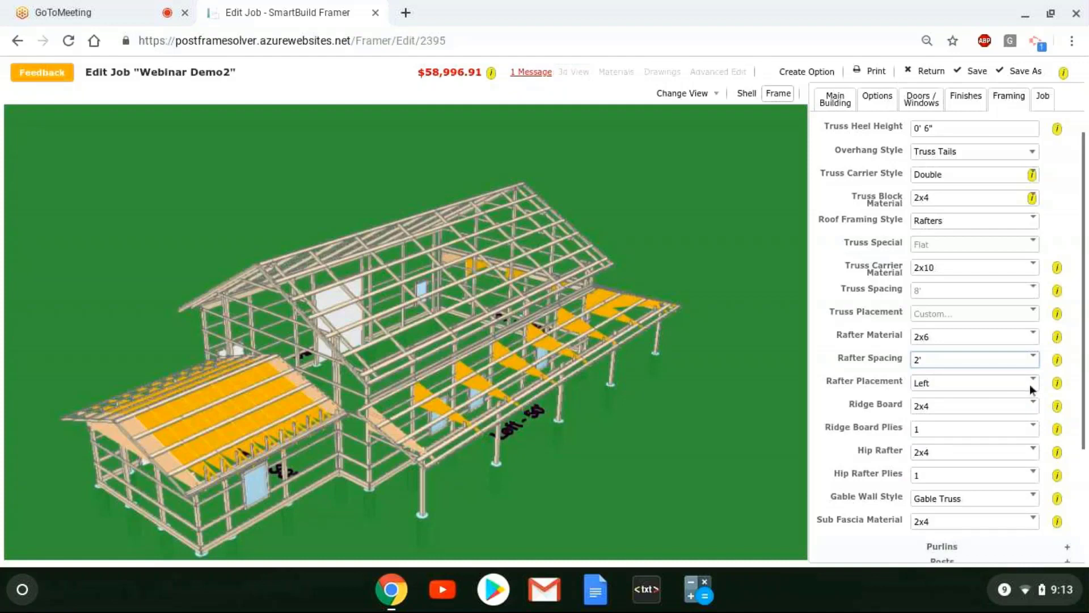
# Step: Check the available Rafter Placement options and examine the rafter layout on the model
pyautogui.click(1008, 388)
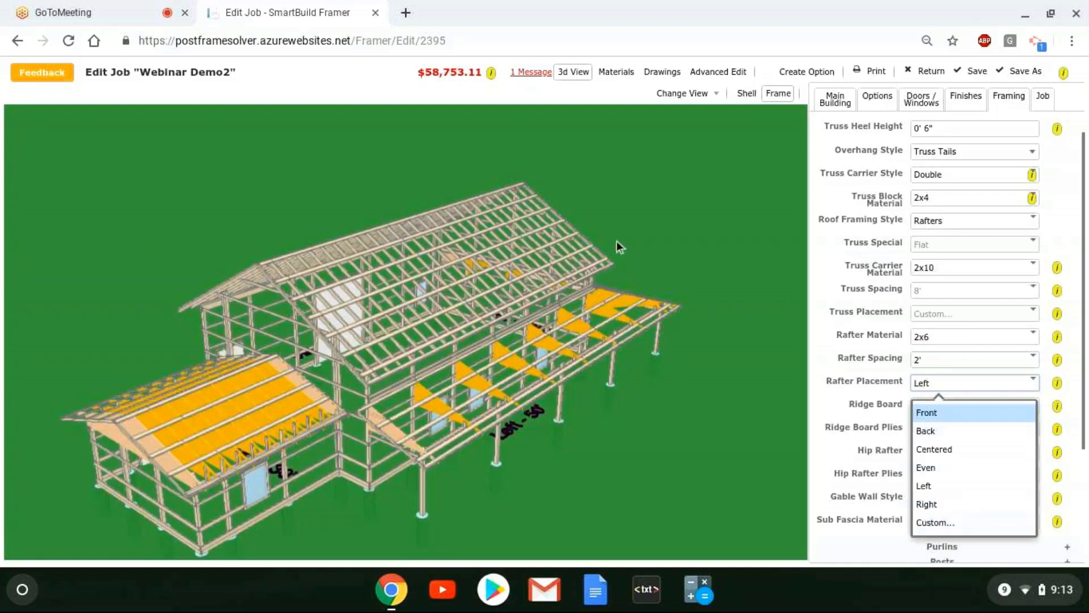
pyautogui.moveTo(617, 241); pyautogui.dragTo(631, 250)
pyautogui.click(914, 387)
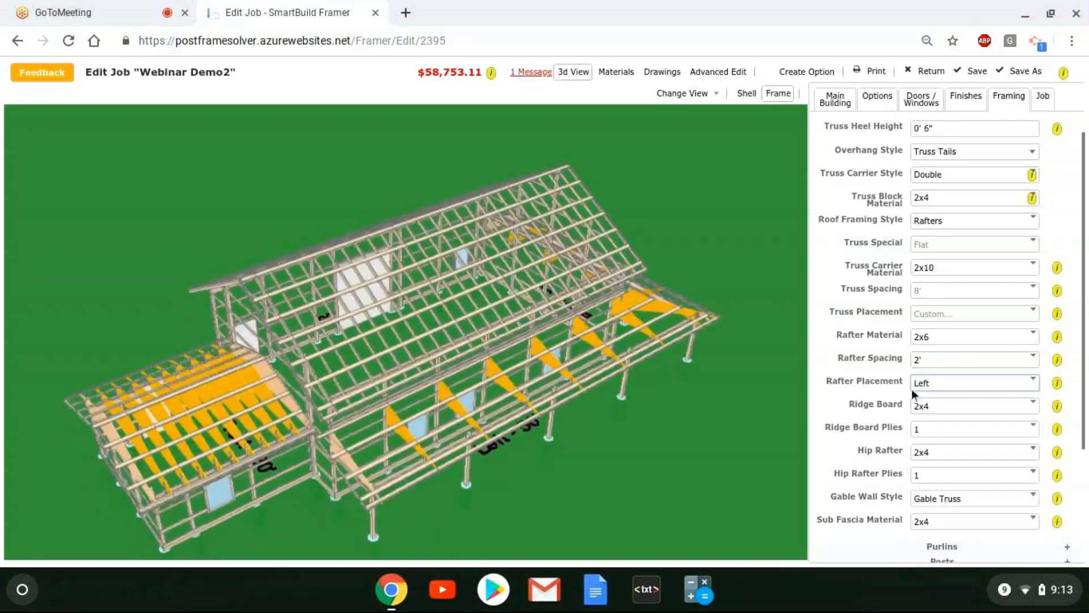
# Step: Set the roof's Ridge Board material to 2x6
pyautogui.scroll(-1, 873, 390)
pyautogui.scroll(-3, 969, 292)
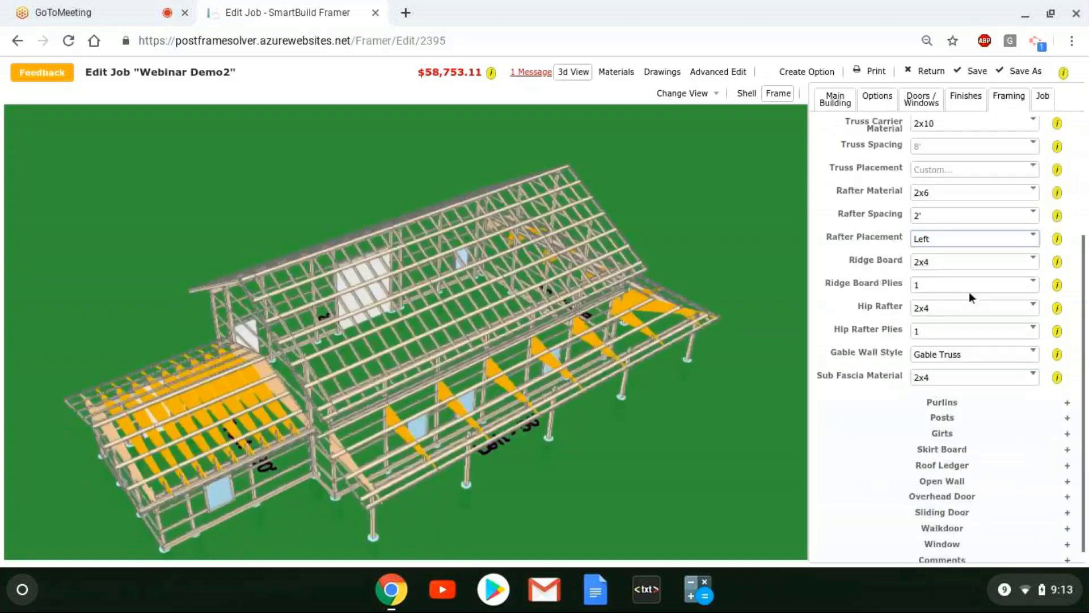
pyautogui.click(975, 264)
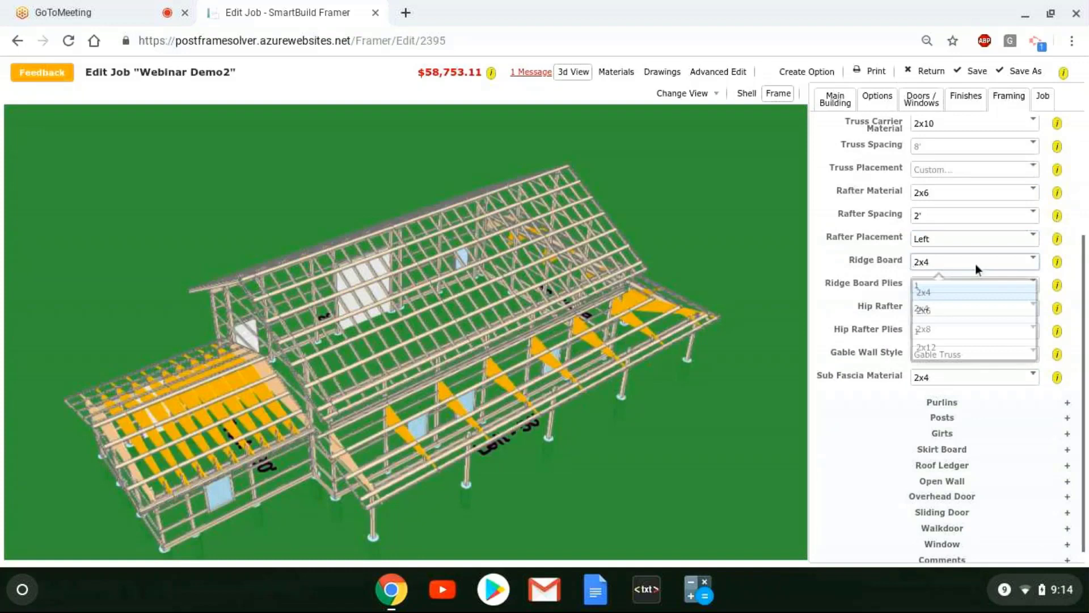
pyautogui.click(968, 311)
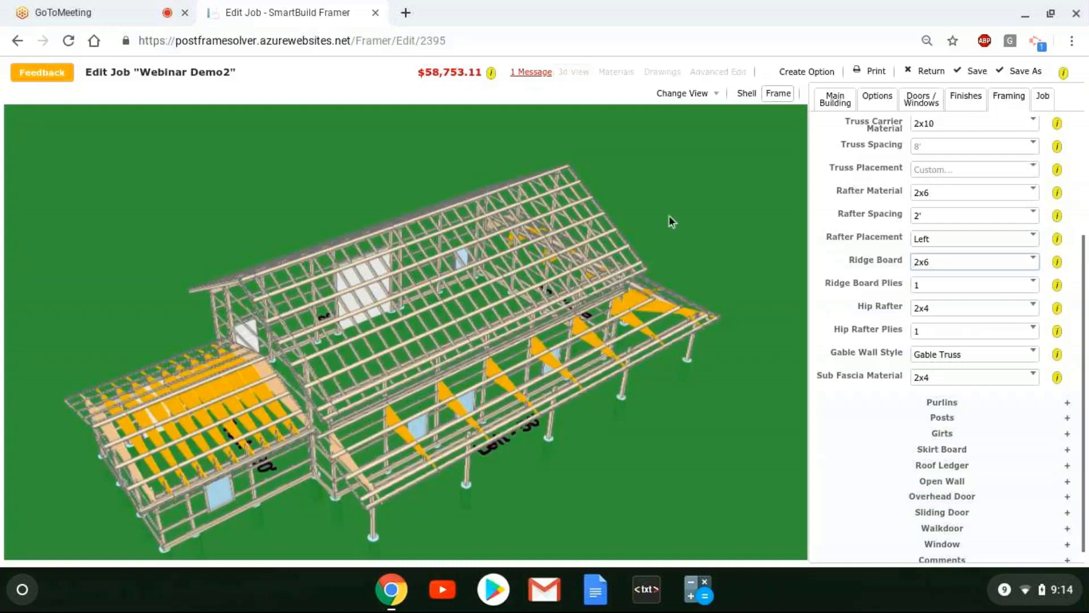
pyautogui.moveTo(669, 216); pyautogui.dragTo(298, 291)
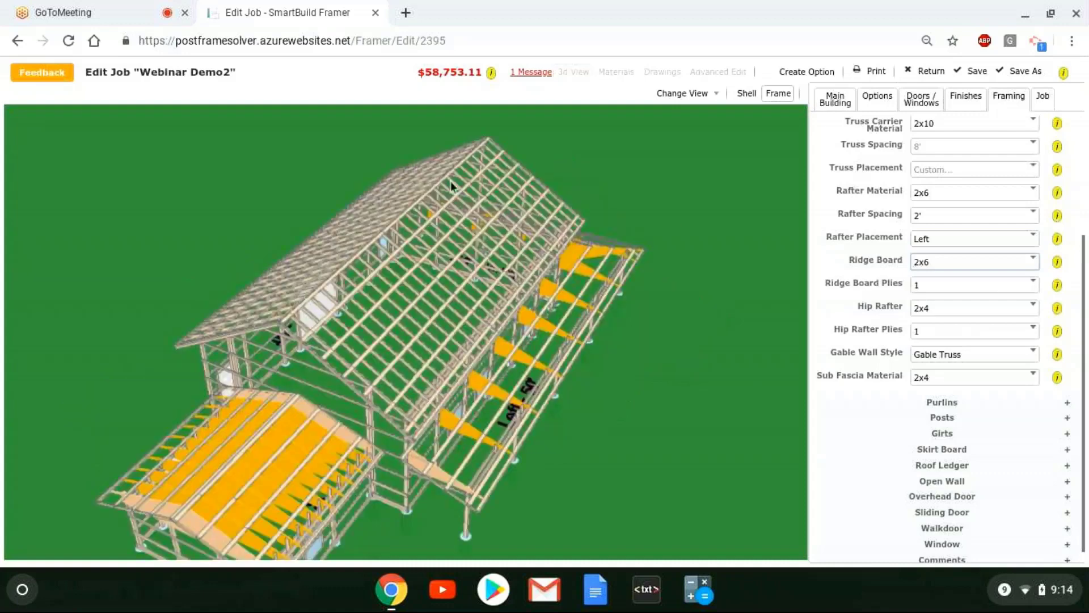
# Step: Check the available Ridge Board Plies options and examine the framed roof on the model
pyautogui.click(990, 285)
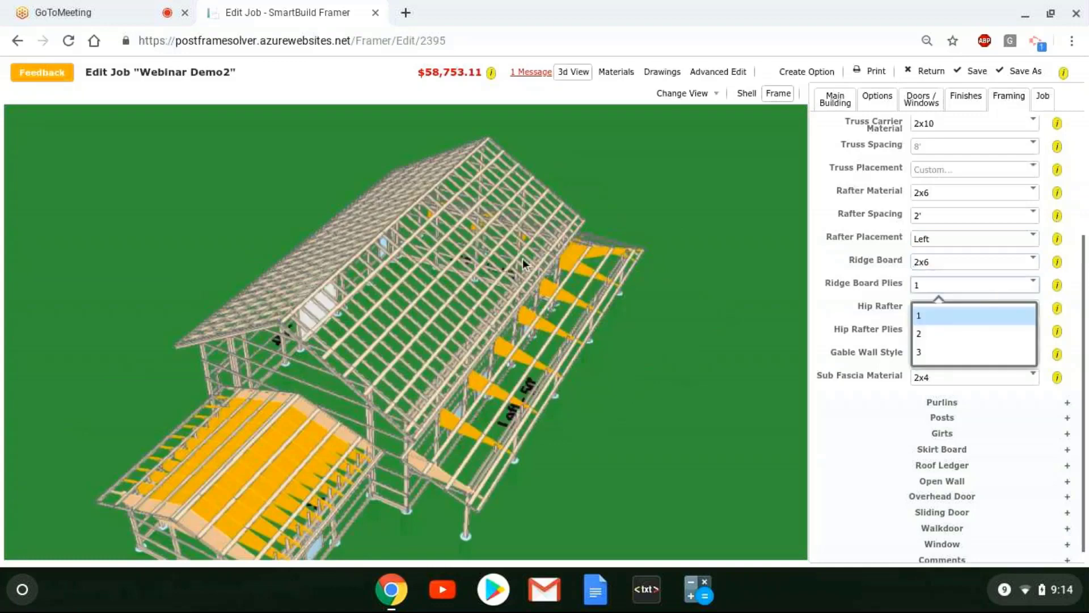
pyautogui.moveTo(671, 309); pyautogui.dragTo(687, 369)
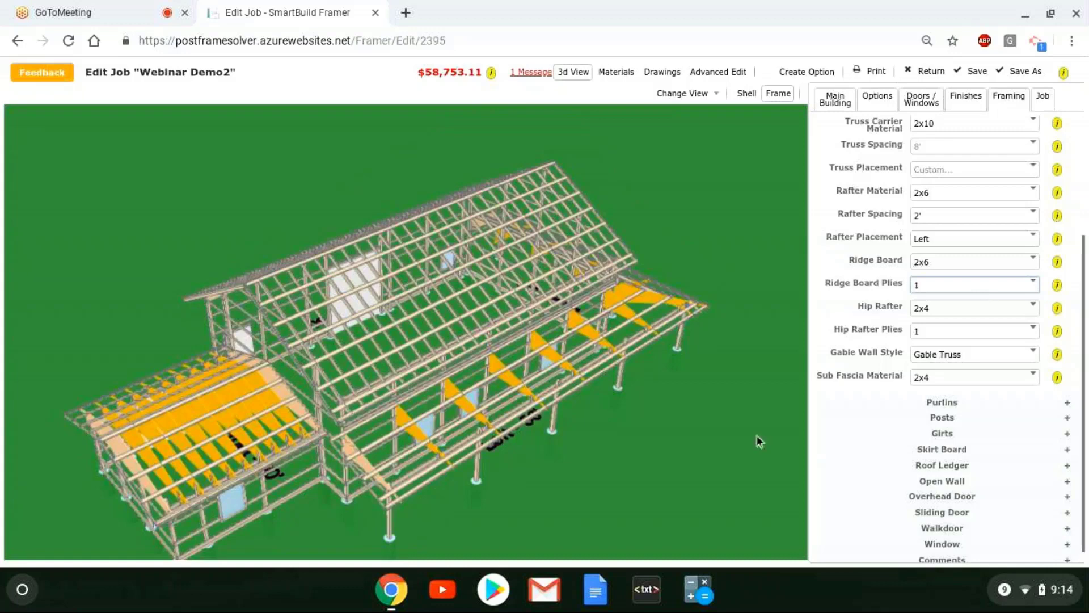
pyautogui.scroll(-3, 757, 435)
pyautogui.moveTo(638, 434); pyautogui.dragTo(577, 434)
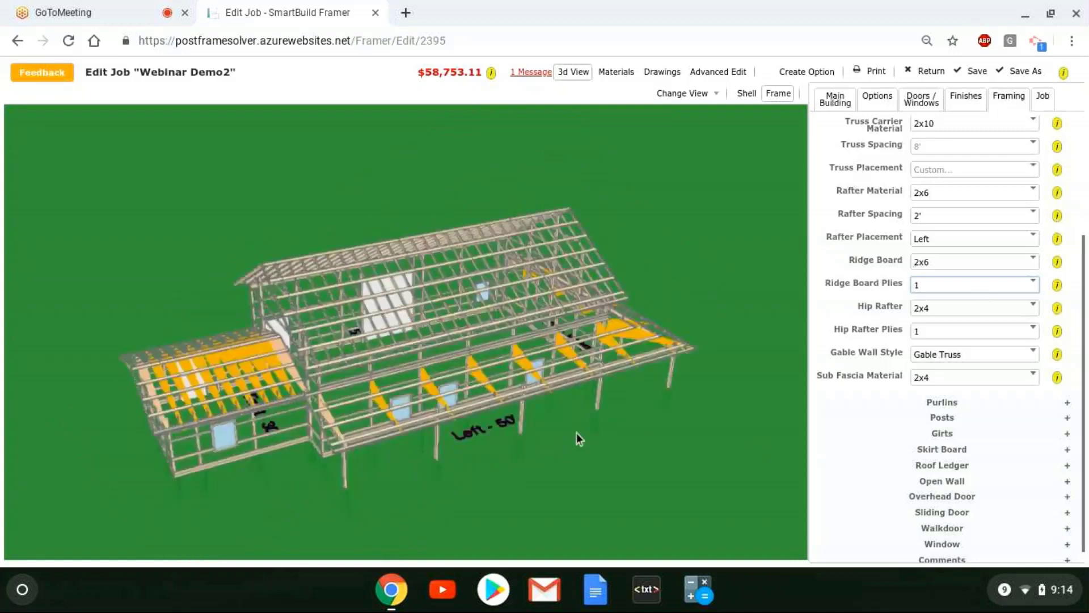
# Step: Review the job's framing materials list, including the rafter and ridge board entries
pyautogui.click(617, 70)
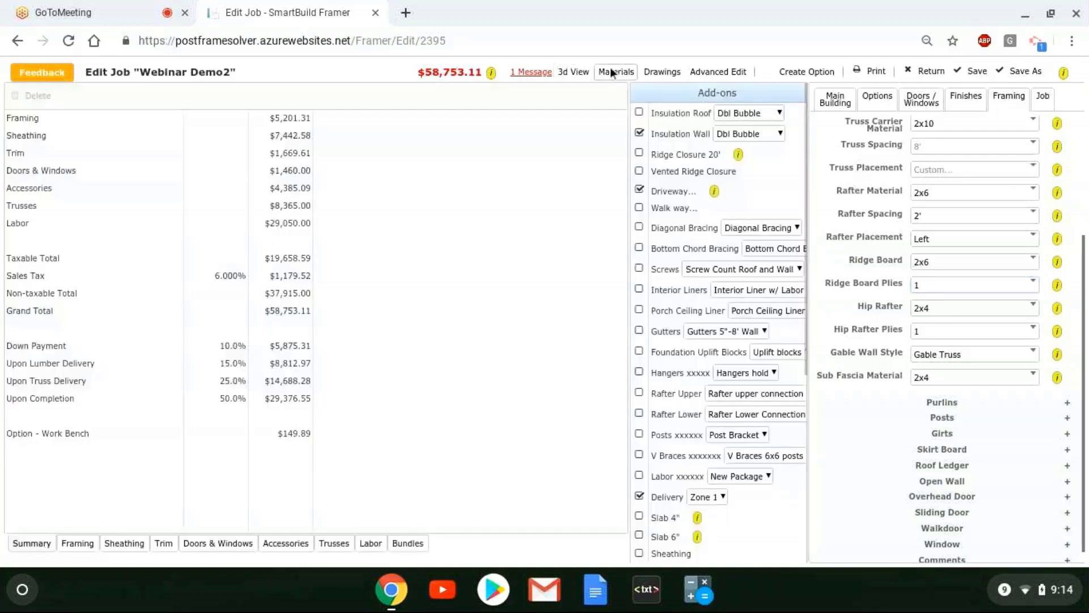
pyautogui.click(80, 543)
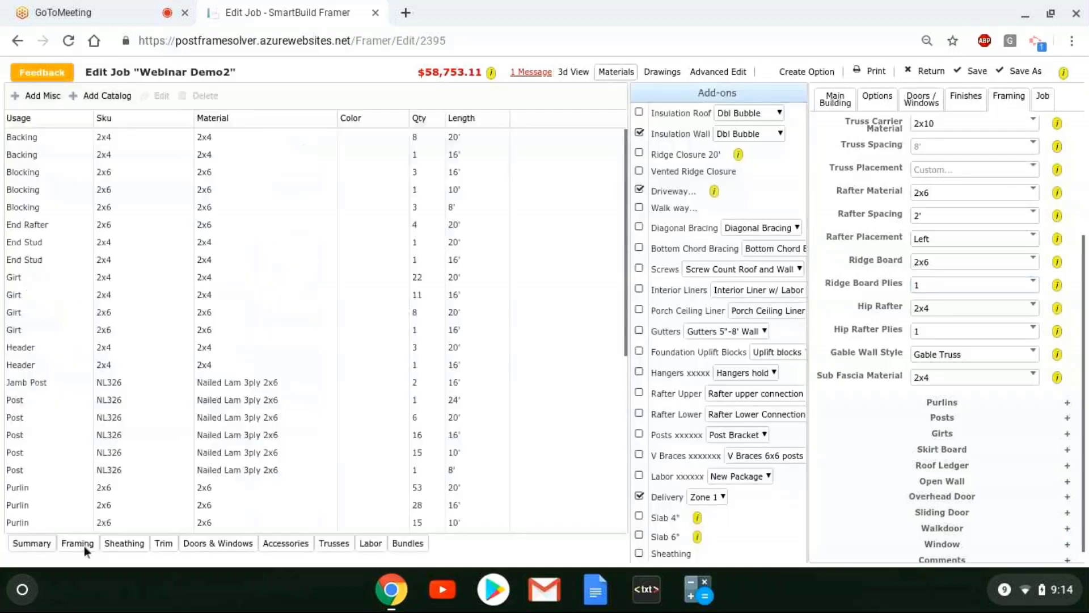
pyautogui.scroll(-1, 256, 341)
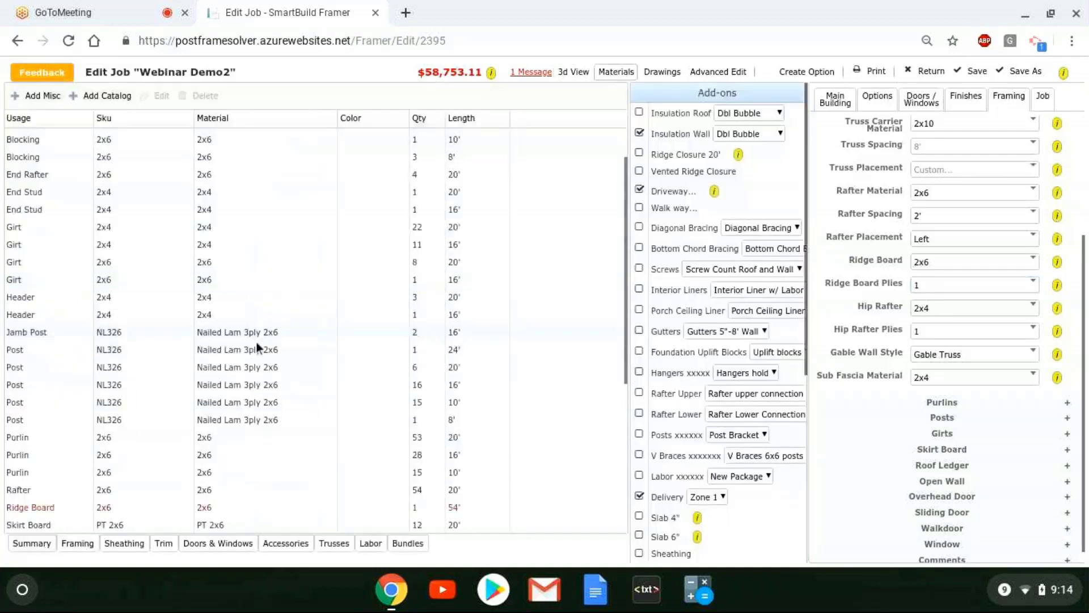
pyautogui.scroll(-5, 284, 333)
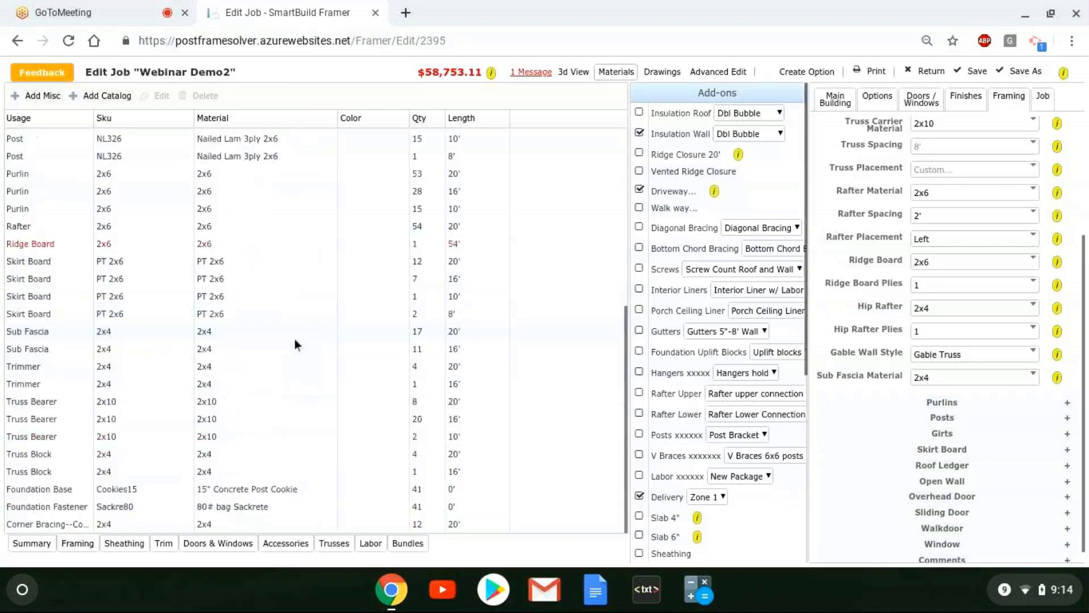
pyautogui.scroll(6, 283, 340)
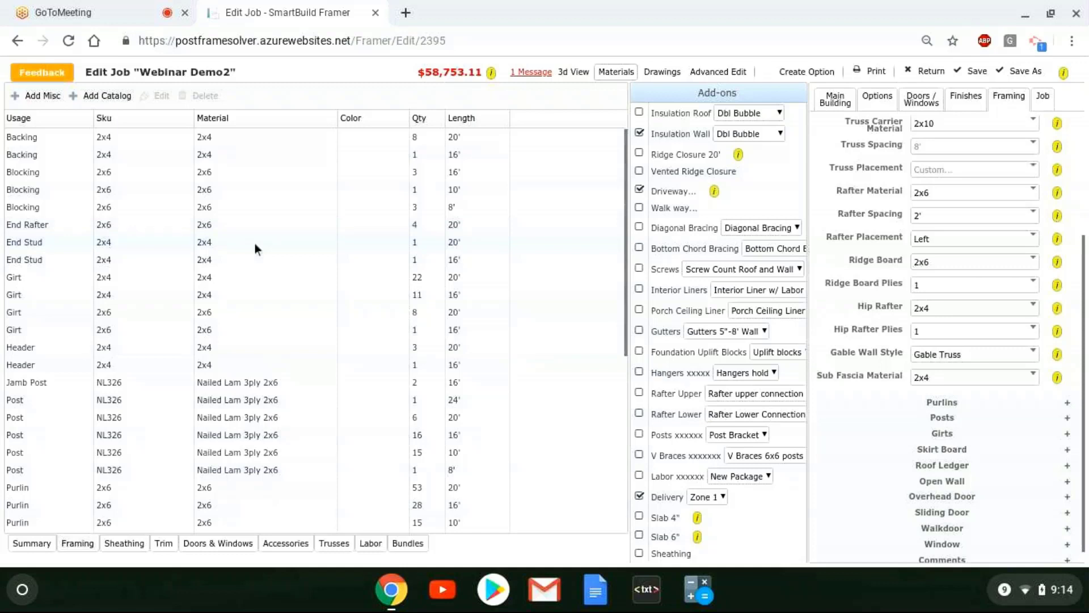
# Step: Find the Ridge Board entry in the framing materials list and select it to check its size and length
pyautogui.scroll(-4, 258, 255)
pyautogui.scroll(-2, 263, 265)
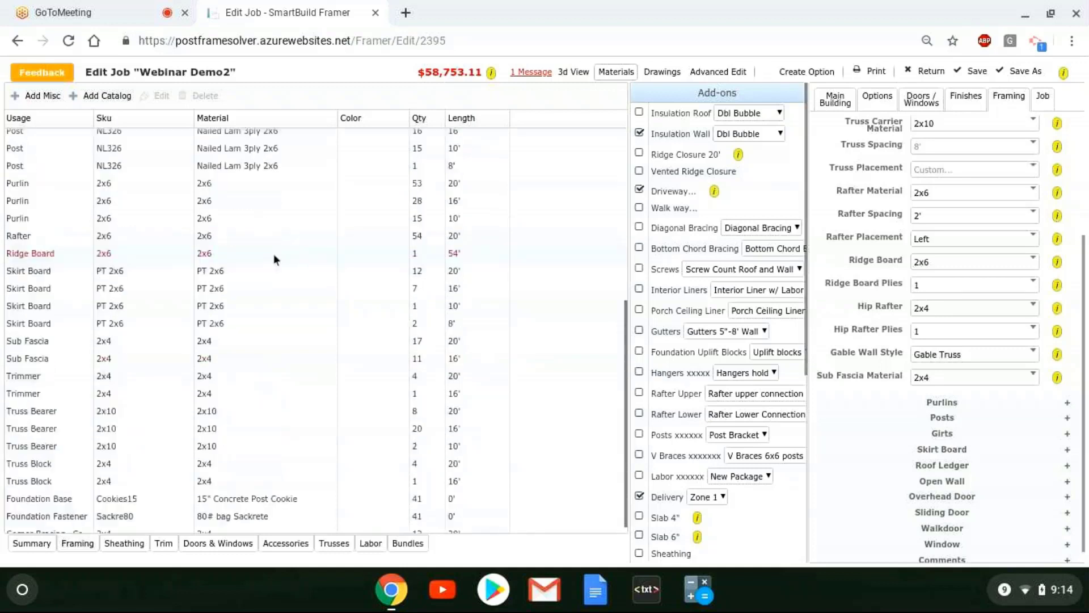
pyautogui.click(274, 255)
pyautogui.scroll(-1, 442, 256)
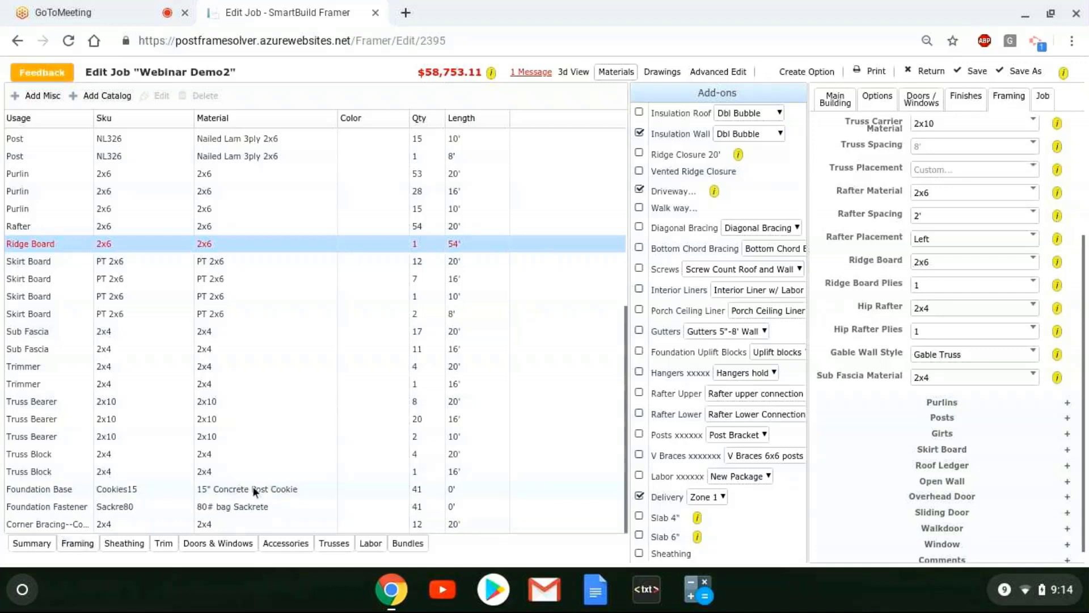
# Step: Check the End Rafter and Rafter entries in the framing materials list for their material, quantity and length
pyautogui.scroll(4, 254, 489)
pyautogui.scroll(2, 254, 487)
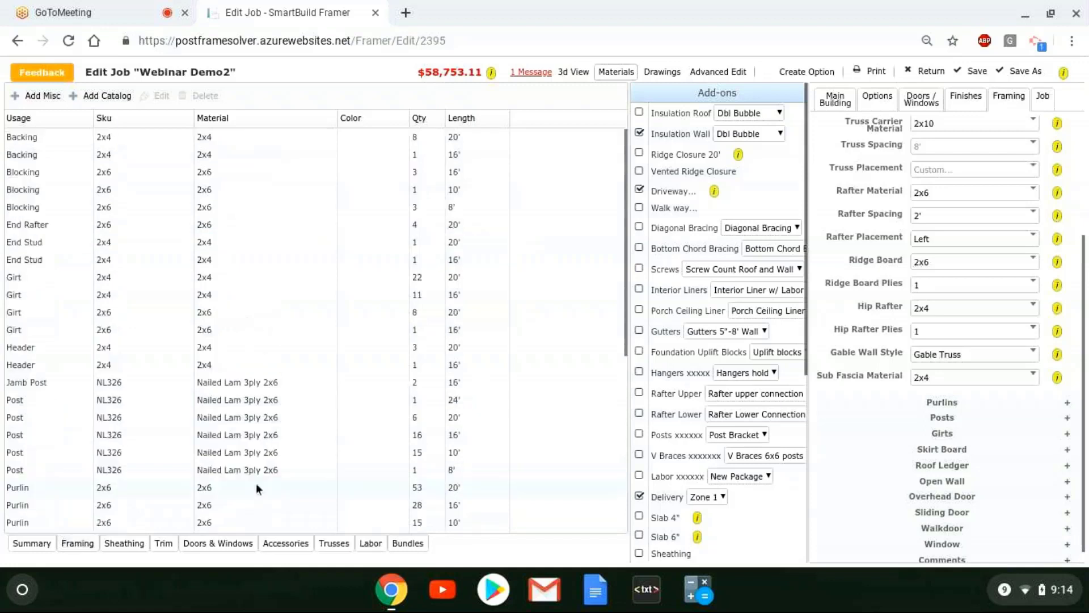
pyautogui.click(246, 230)
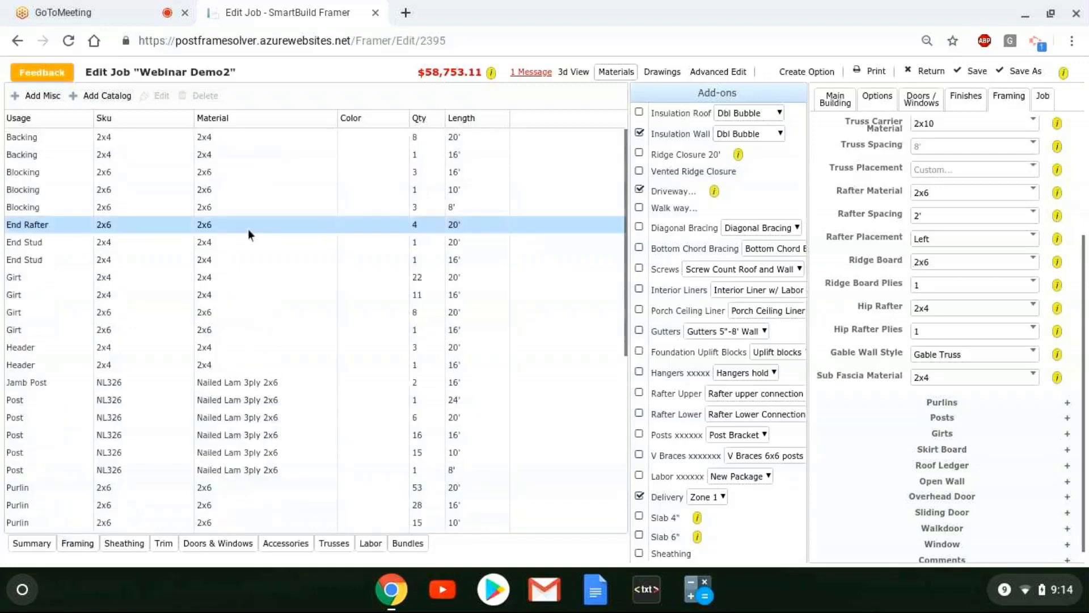
pyautogui.scroll(-1, 318, 273)
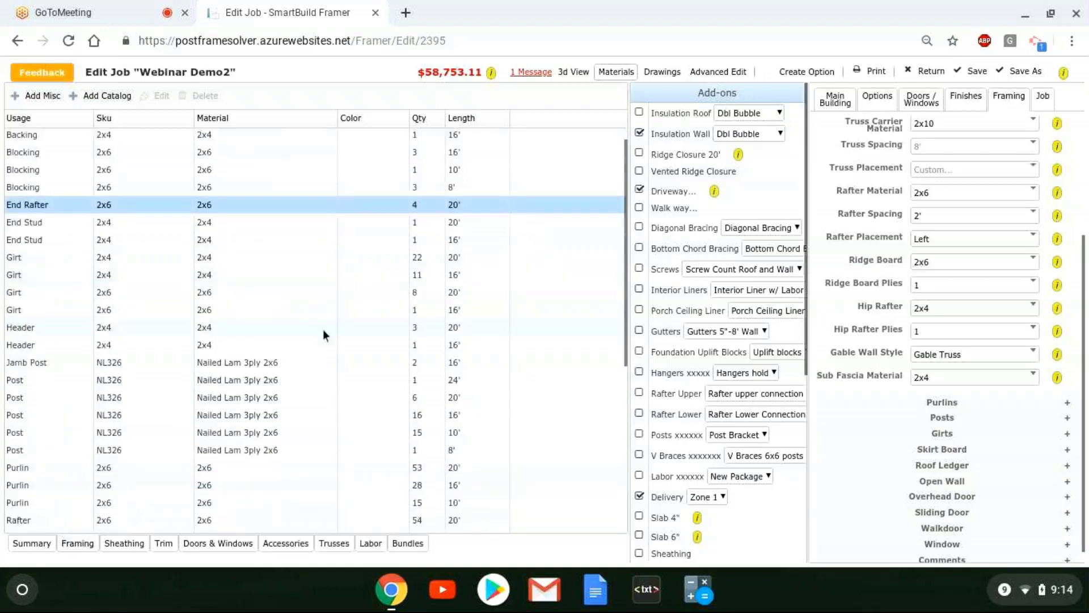
pyautogui.scroll(-3, 323, 329)
pyautogui.scroll(-3, 325, 333)
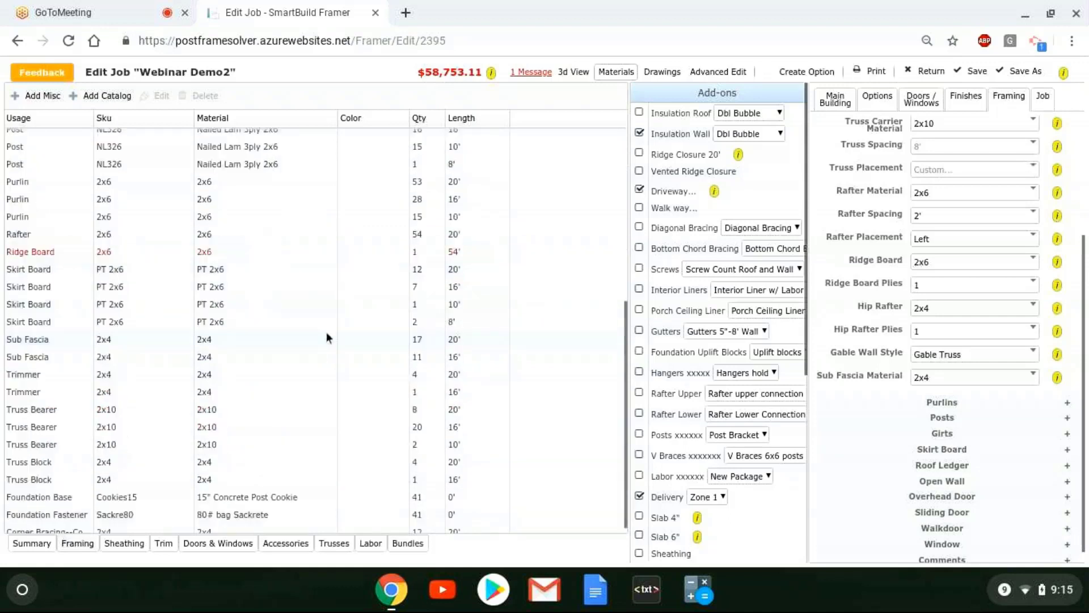
pyautogui.click(284, 235)
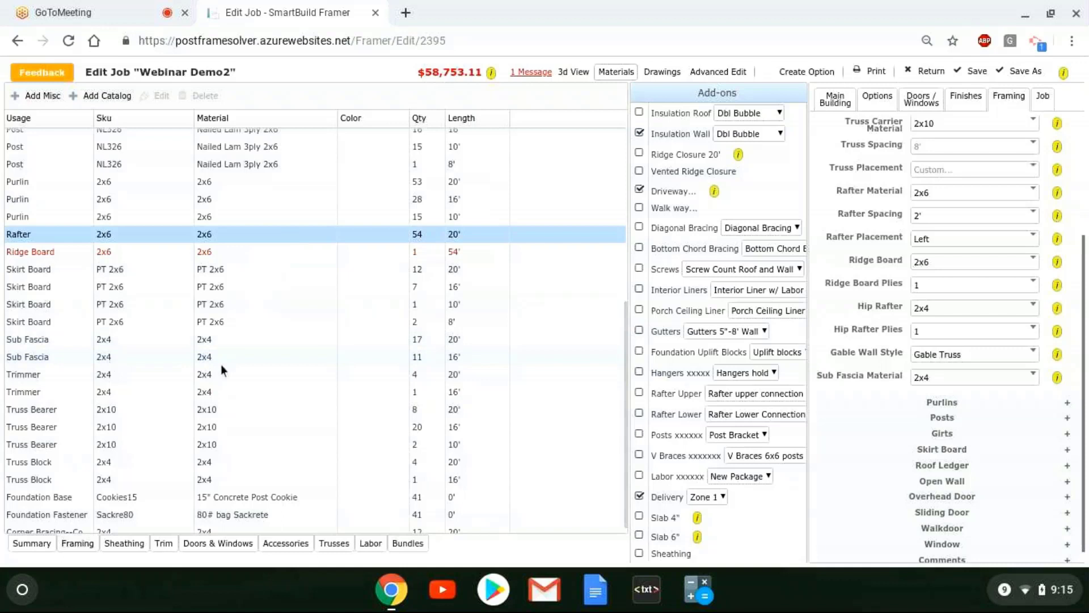
pyautogui.scroll(1, 273, 415)
pyautogui.scroll(3, 273, 413)
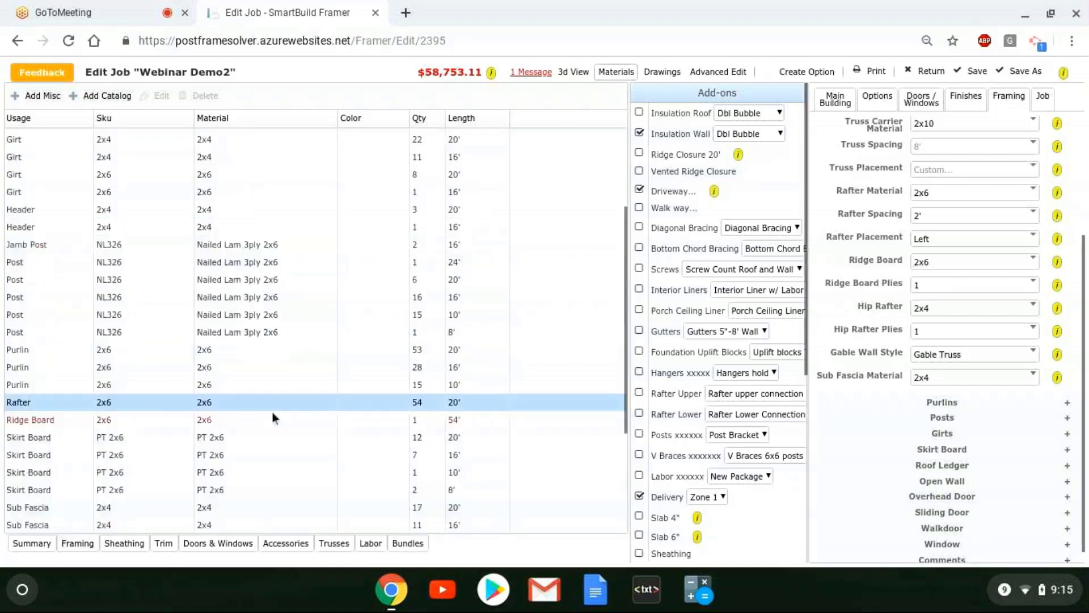
pyautogui.scroll(3, 273, 411)
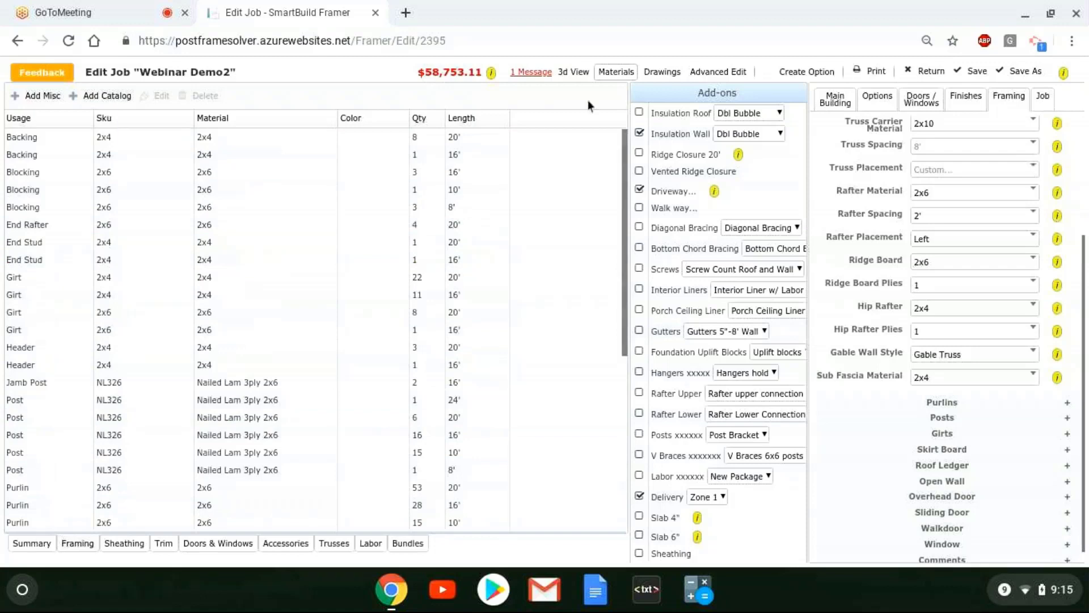
# Step: Return to the 3D model and set the roof's framing style to Trusses
pyautogui.click(574, 75)
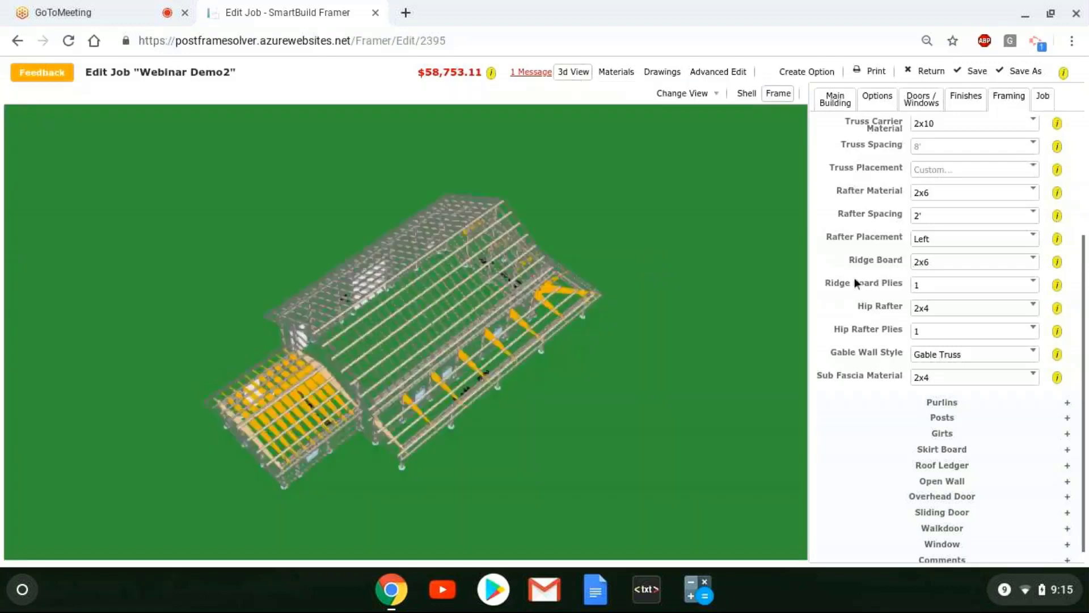
pyautogui.scroll(3, 854, 277)
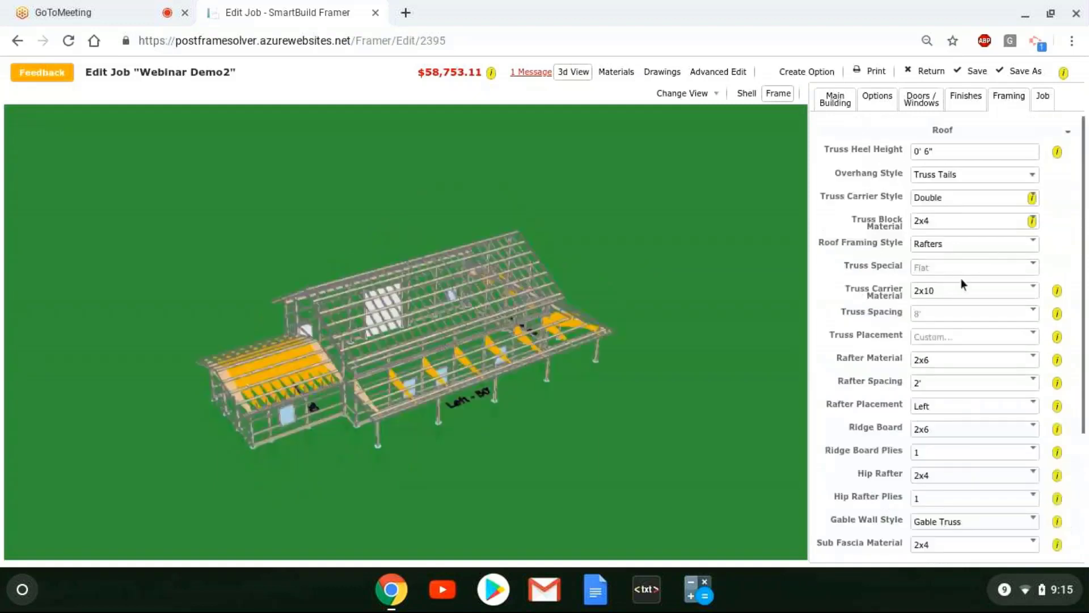
pyautogui.click(999, 247)
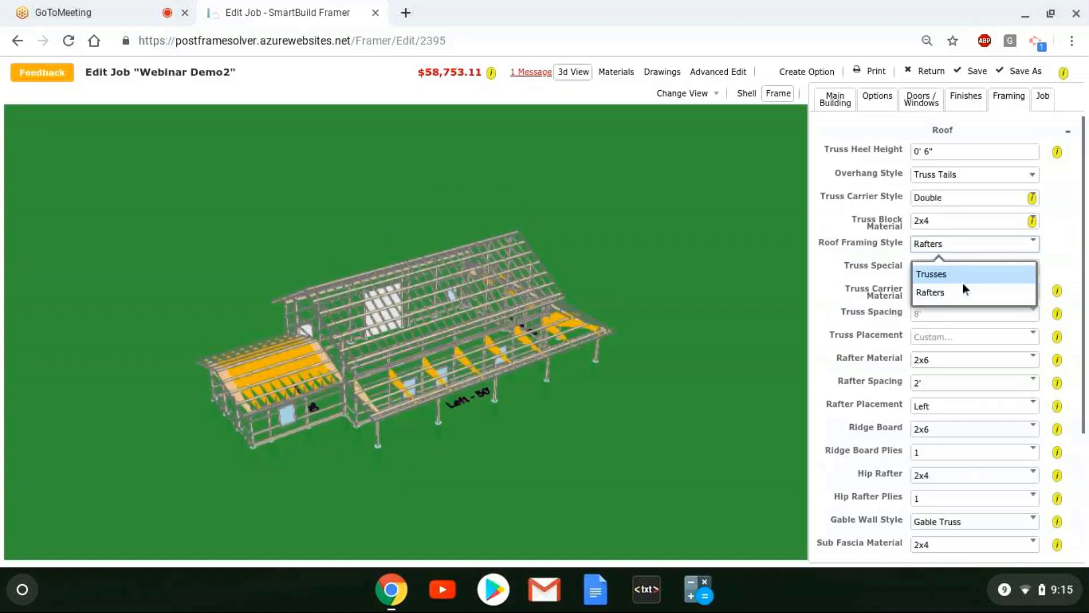
pyautogui.click(962, 282)
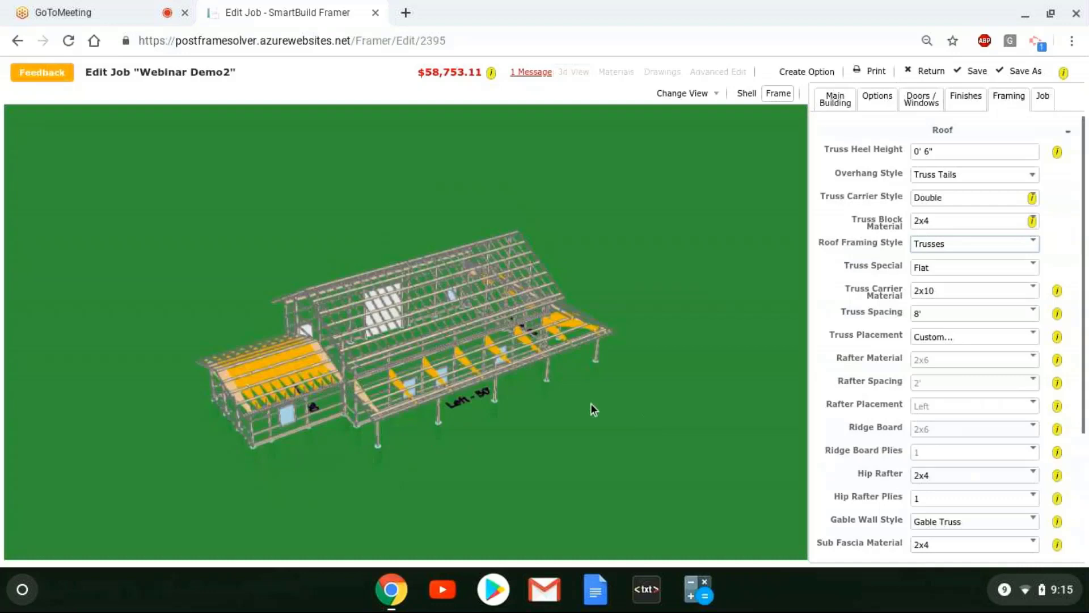
pyautogui.moveTo(668, 351); pyautogui.dragTo(572, 348)
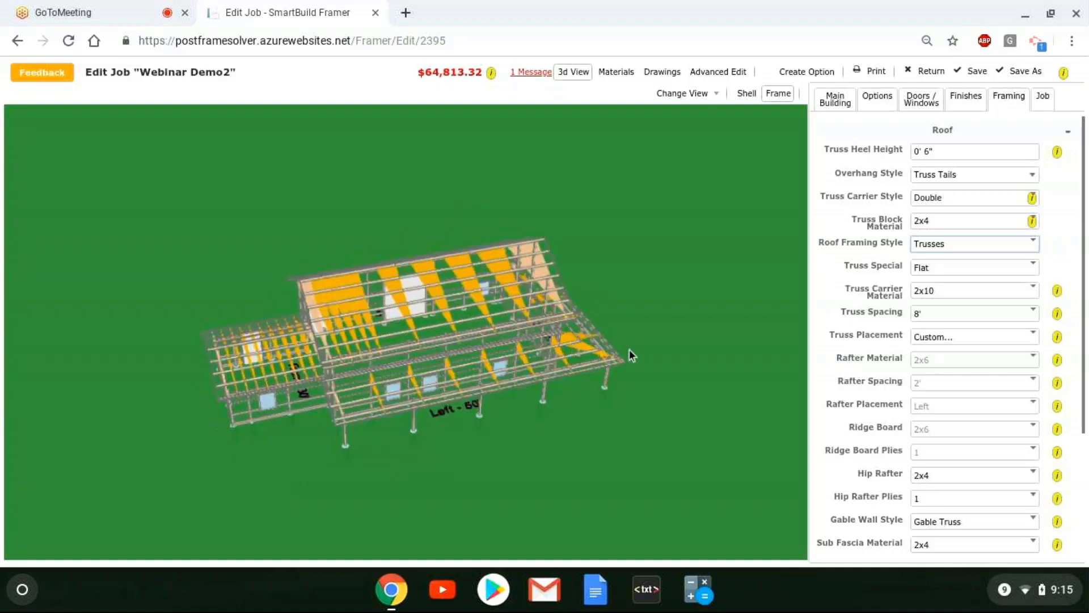
# Step: Show the building's exterior shell and examine the eaves and roof overhangs up close
pyautogui.click(746, 95)
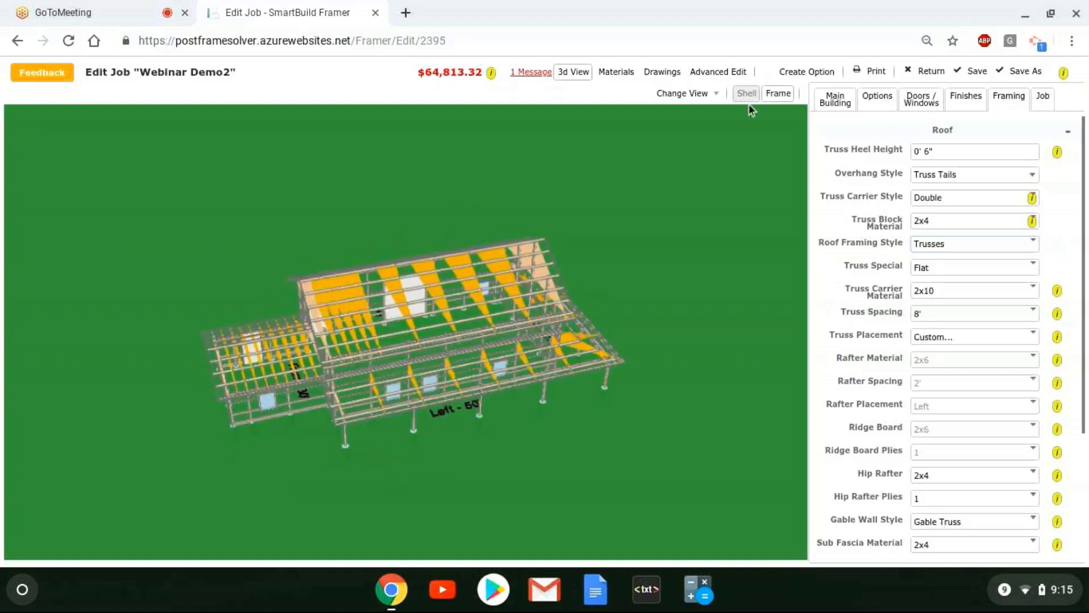
pyautogui.moveTo(635, 363); pyautogui.dragTo(645, 341)
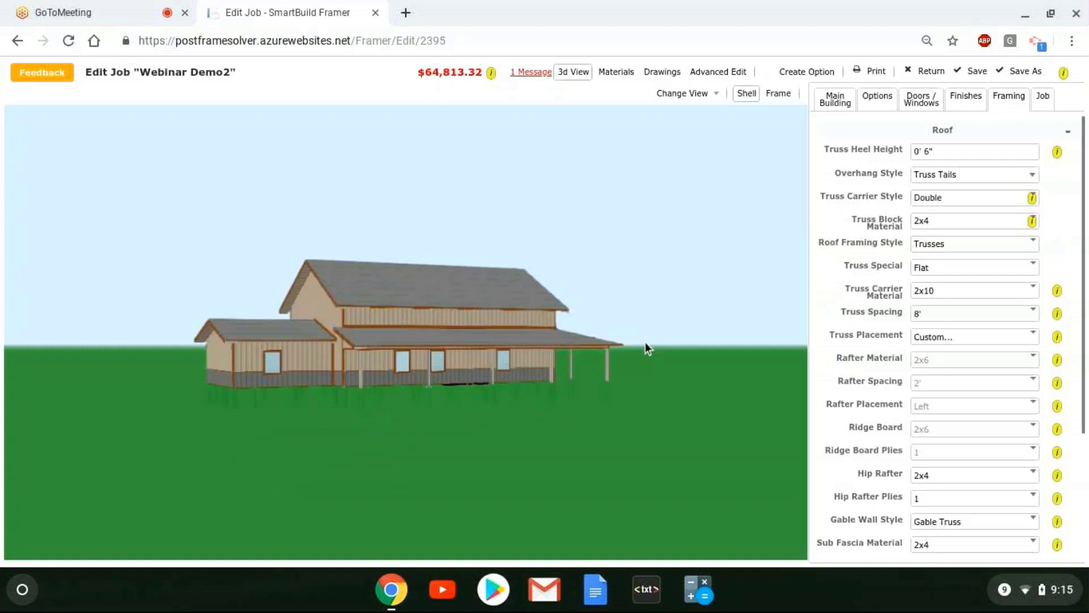
pyautogui.scroll(2, 373, 403)
pyautogui.scroll(2, 412, 391)
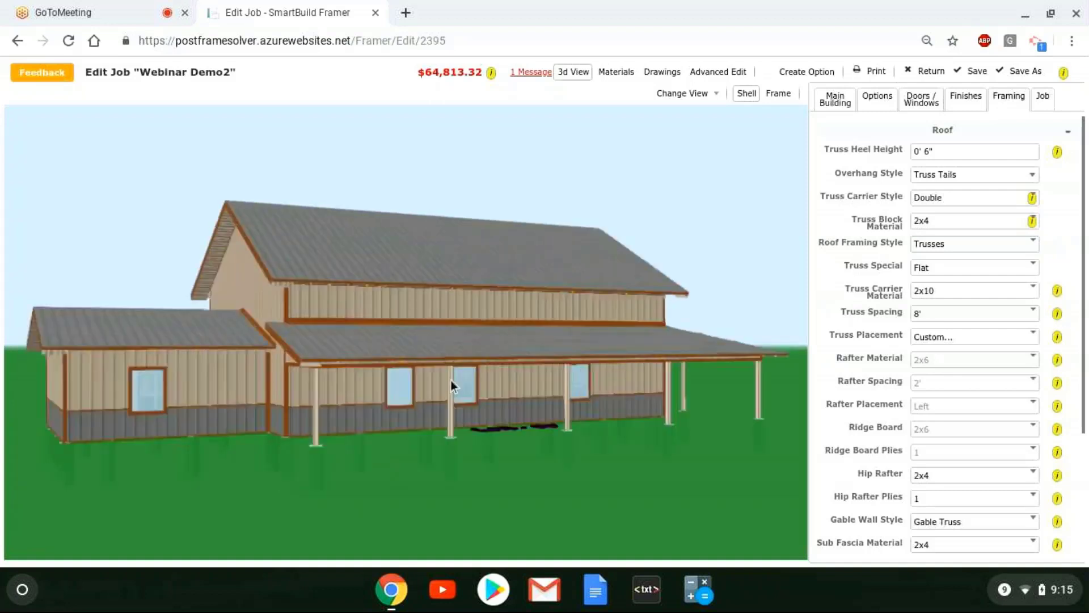
pyautogui.scroll(2, 379, 281)
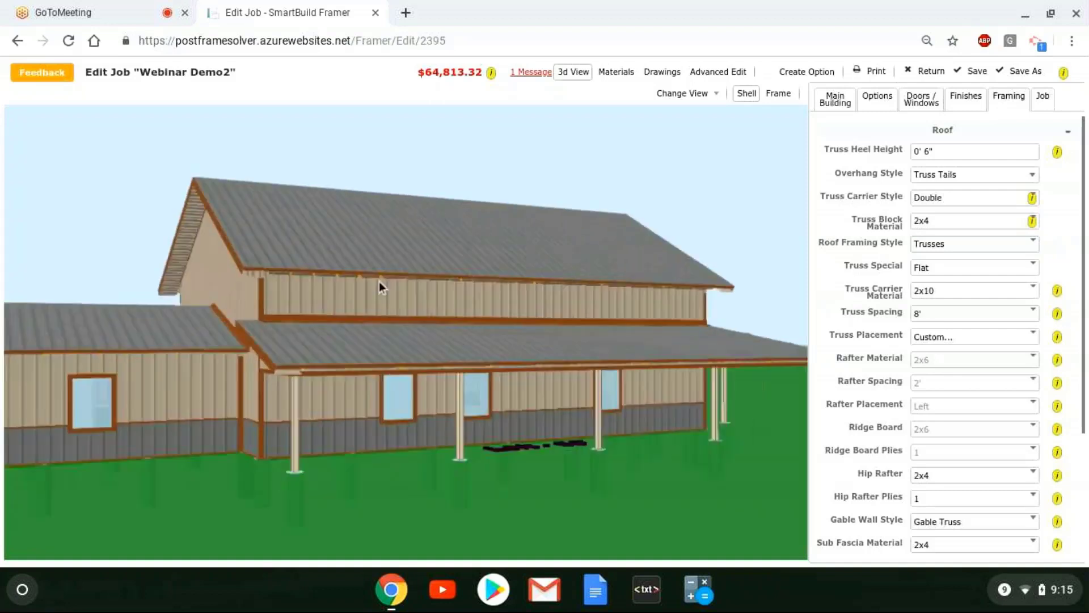
# Step: Set the Eave Fascia Material in the roof trim finishes to 6" Fascia
pyautogui.click(966, 100)
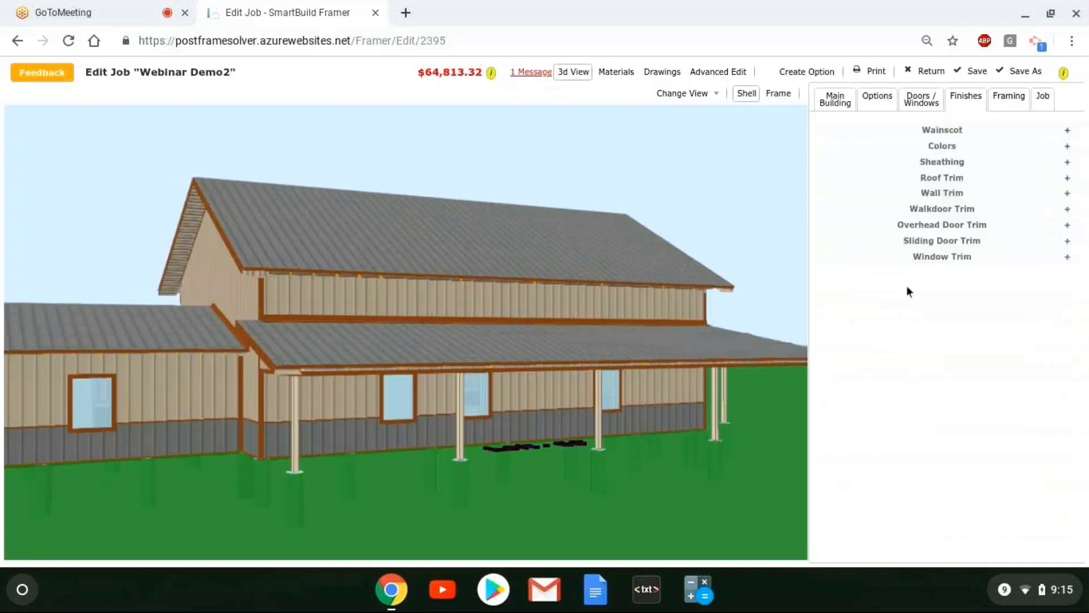
pyautogui.click(990, 179)
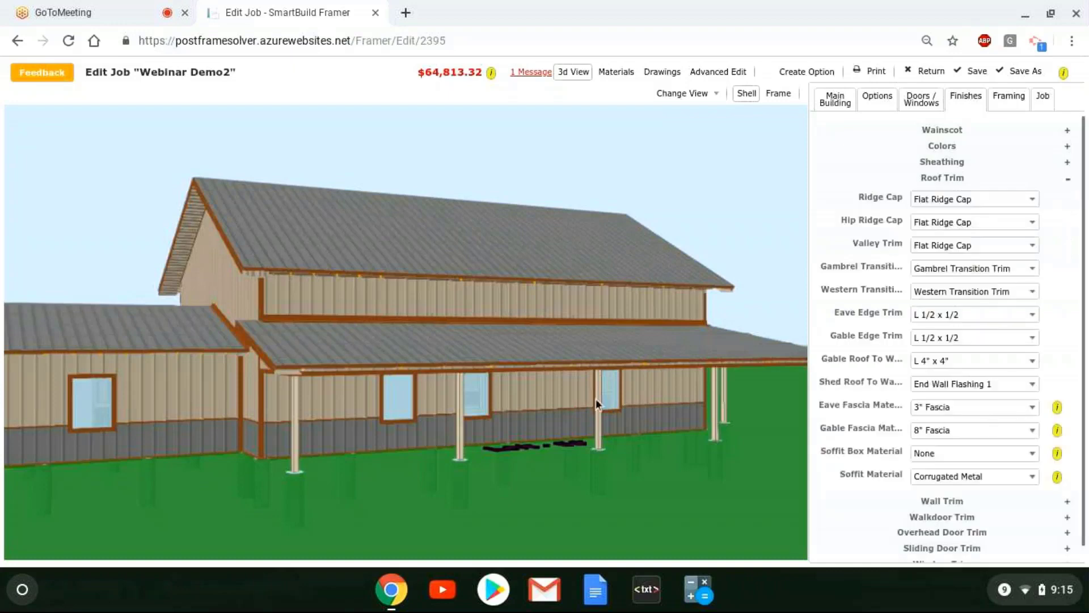
pyautogui.moveTo(596, 398); pyautogui.dragTo(598, 441)
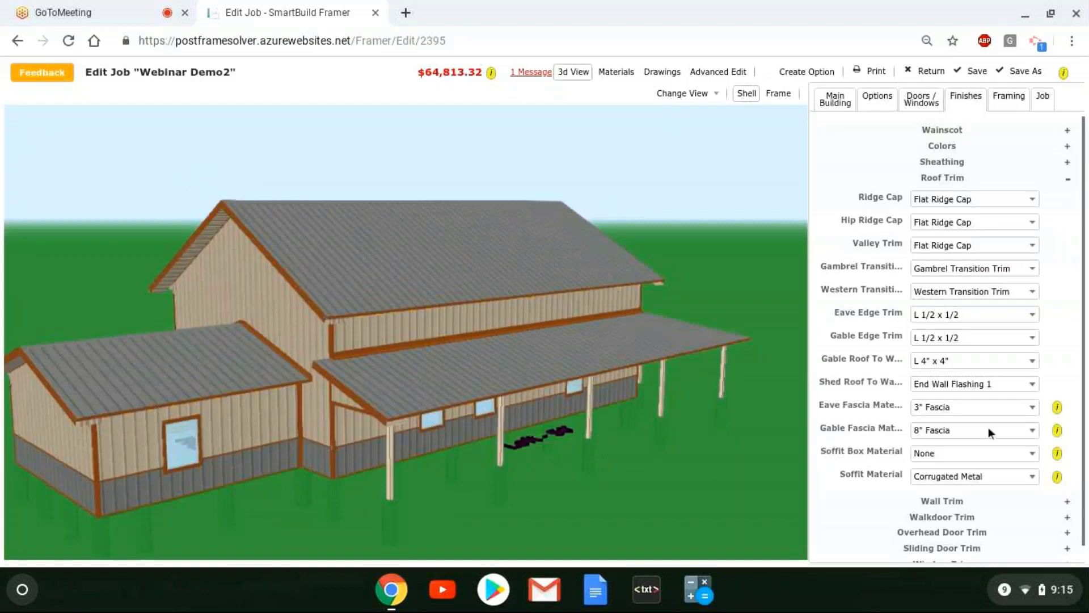
pyautogui.moveTo(392, 318); pyautogui.dragTo(398, 294)
pyautogui.scroll(3, 363, 311)
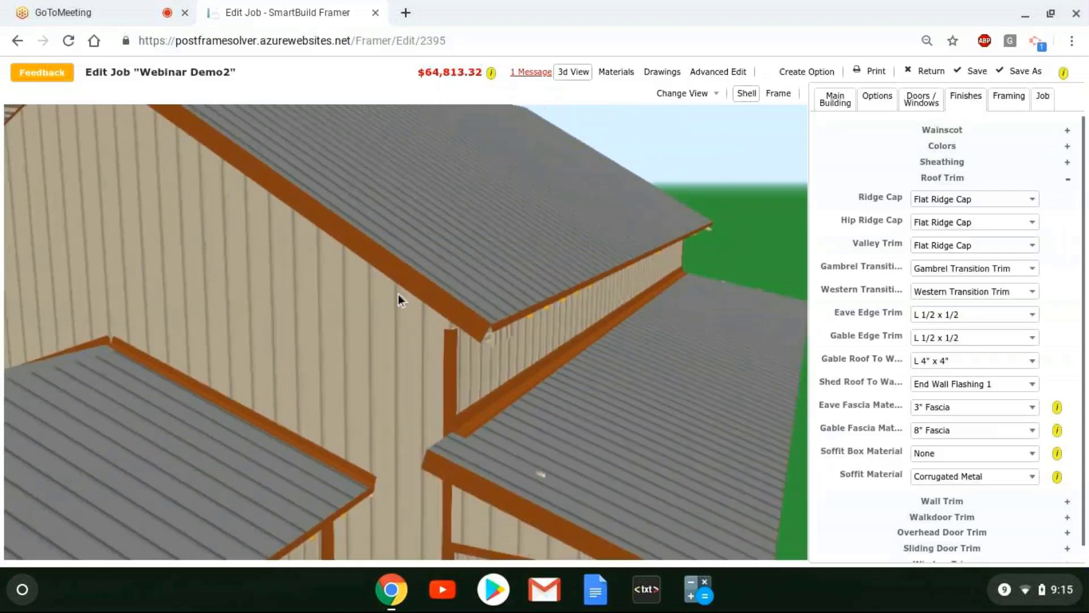
pyautogui.click(988, 411)
pyautogui.click(961, 376)
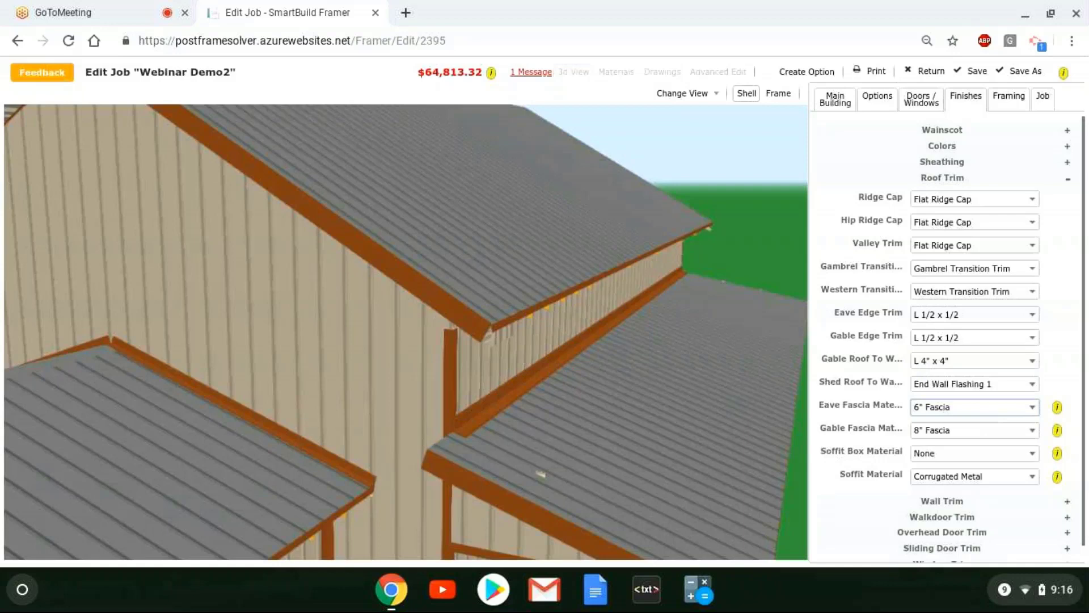
pyautogui.moveTo(652, 255); pyautogui.dragTo(418, 311)
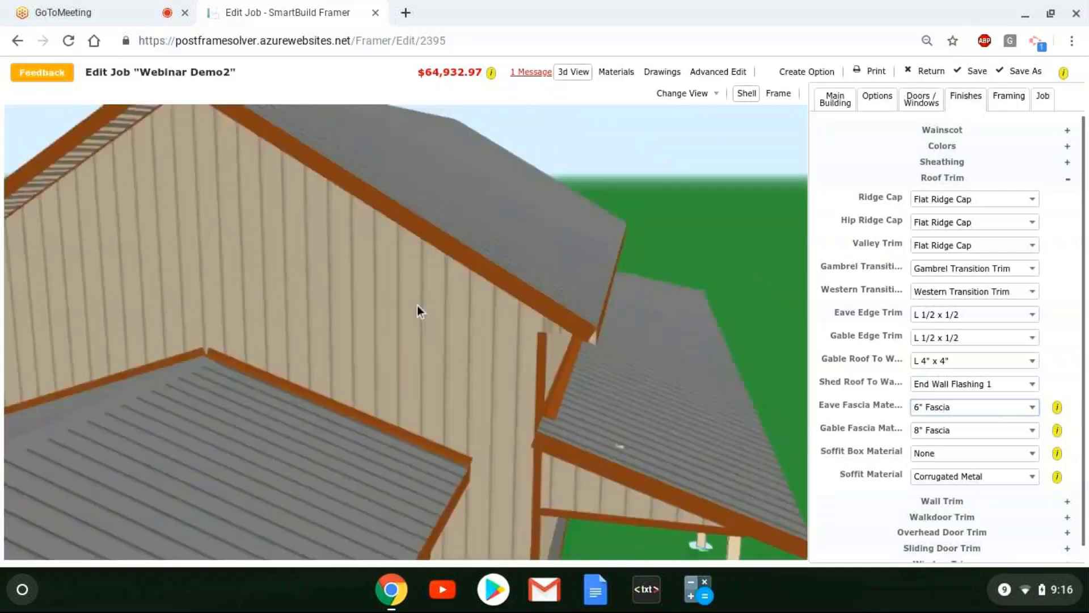
# Step: Check the available Gable Fascia Material options without changing the choice, and examine the fascia on the model
pyautogui.click(989, 427)
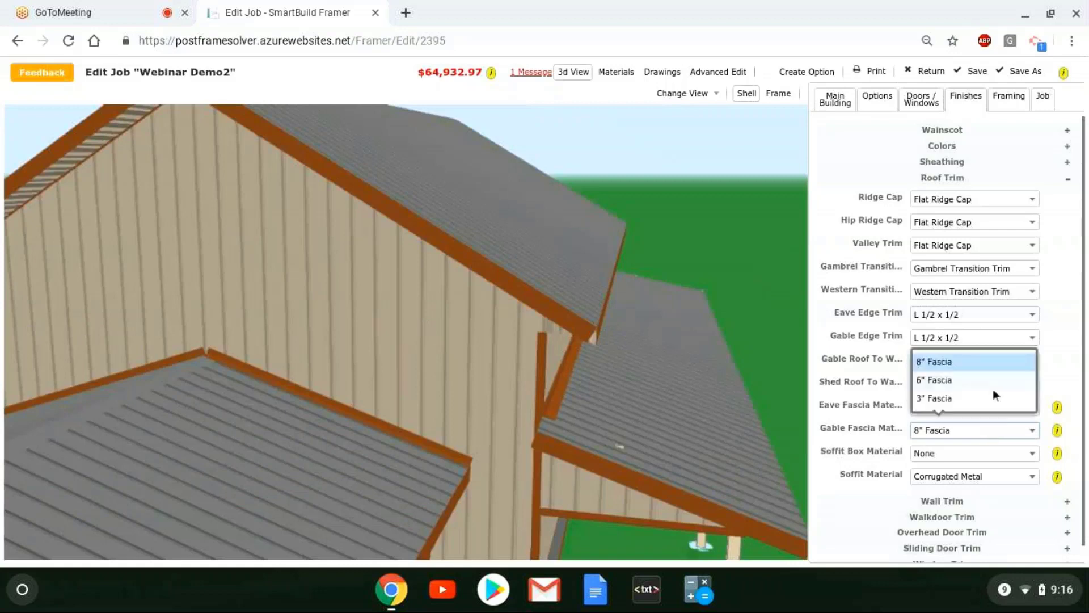
pyautogui.click(854, 402)
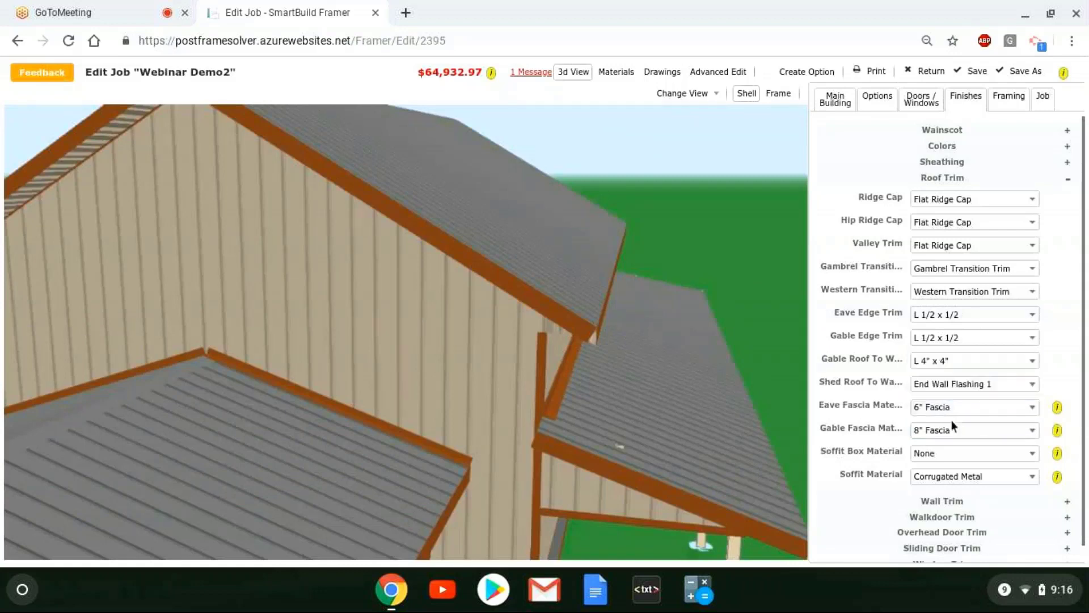
pyautogui.moveTo(794, 423); pyautogui.dragTo(573, 391)
pyautogui.scroll(-3, 658, 408)
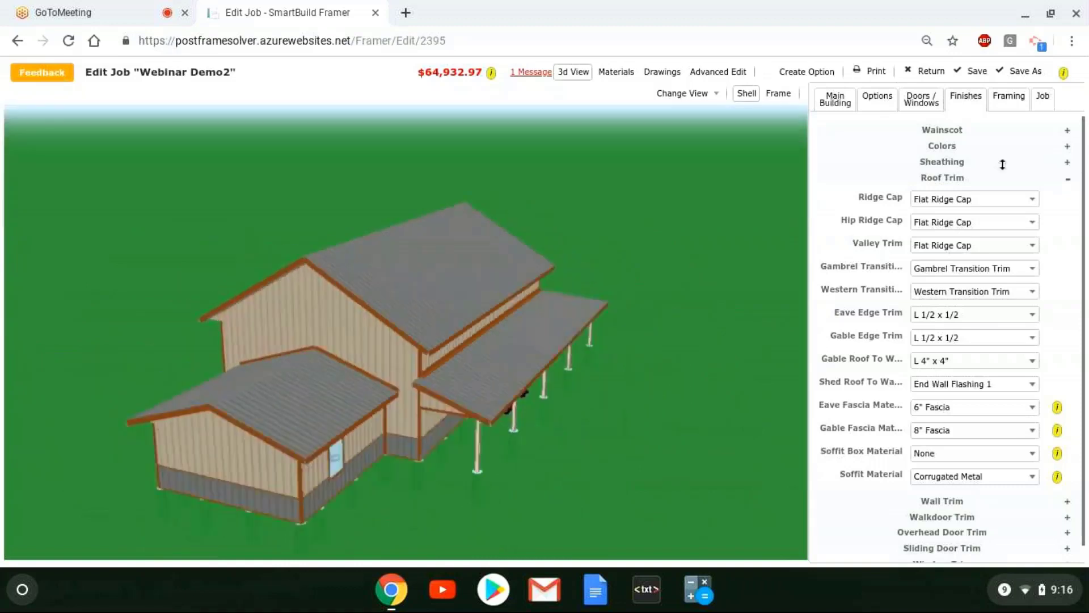
# Step: Change the main building's Roof Style to Gambrel and view the whole building
pyautogui.click(1040, 176)
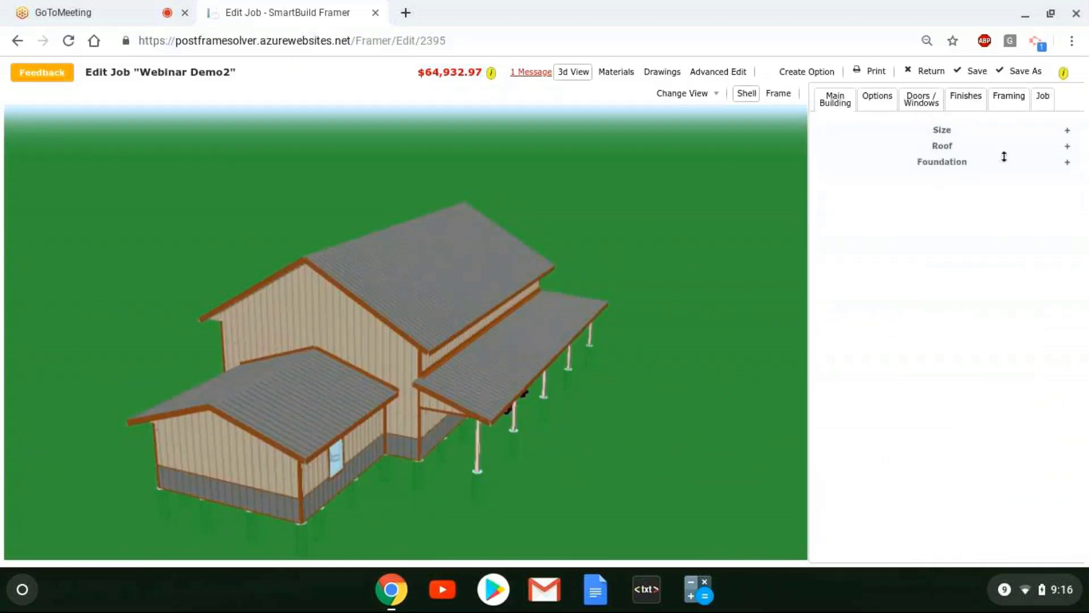
pyautogui.click(1003, 149)
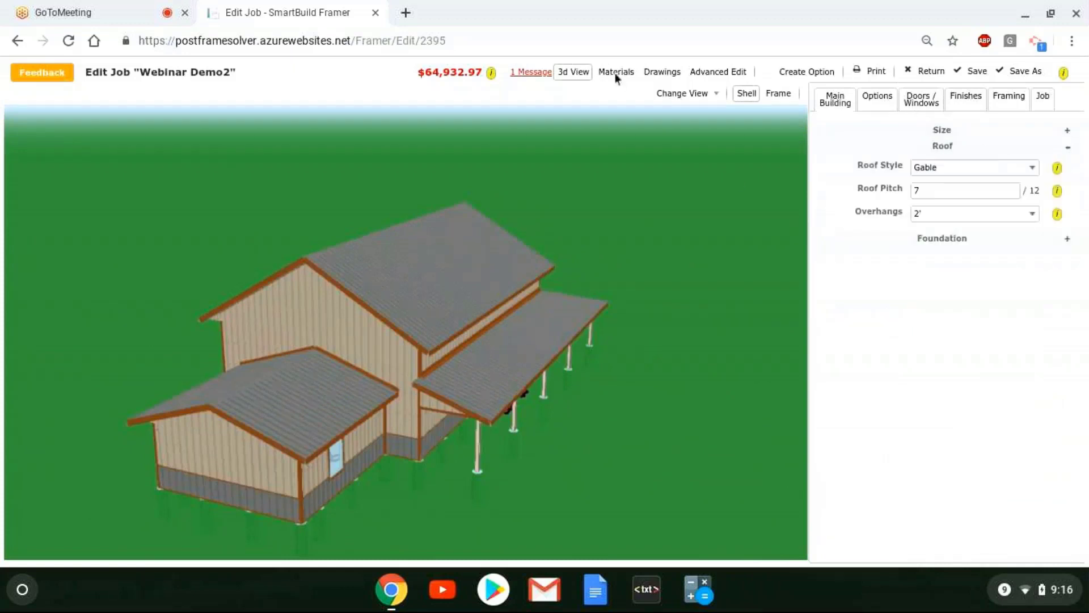
pyautogui.moveTo(608, 147); pyautogui.dragTo(597, 262)
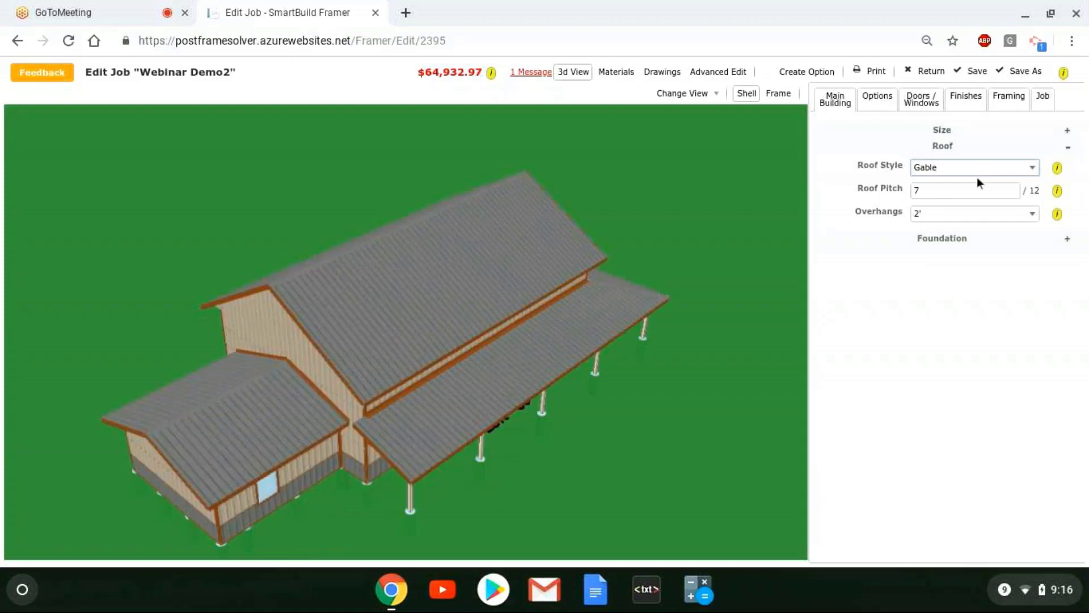
pyautogui.click(1032, 172)
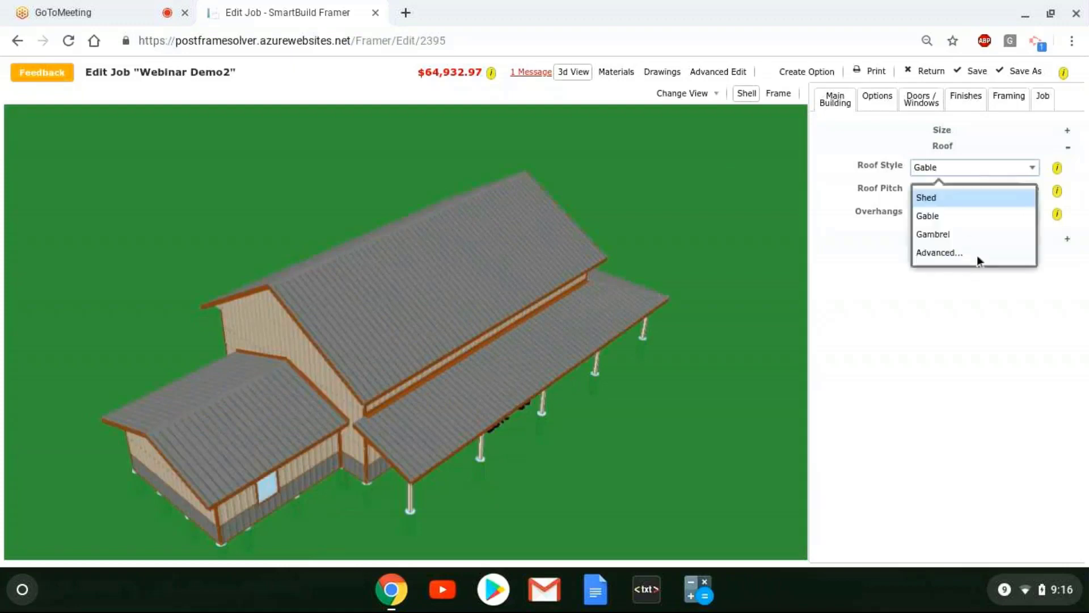
pyautogui.press('Escape')
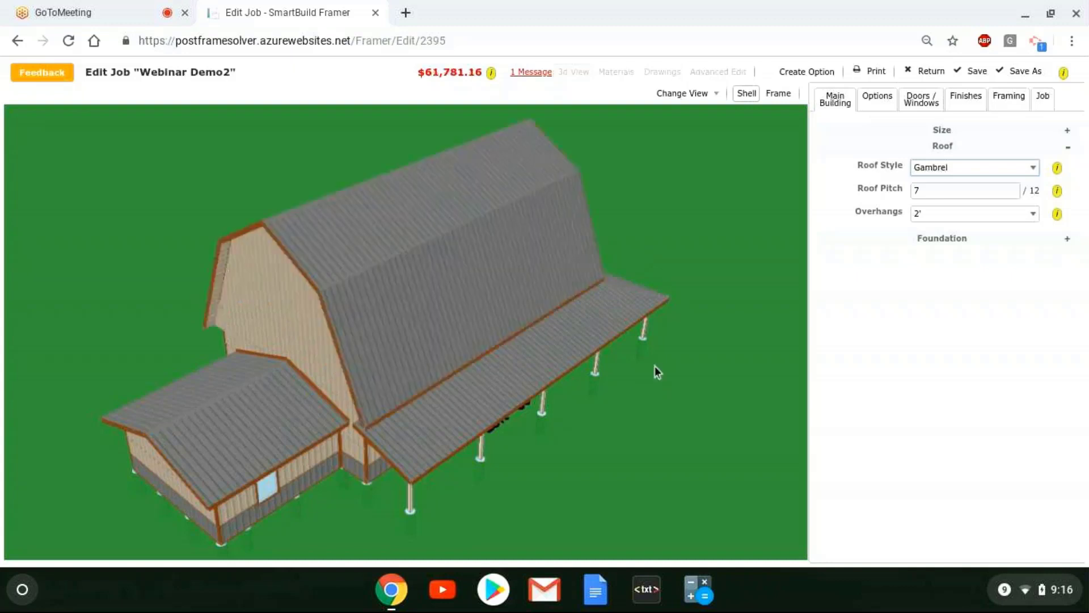
pyautogui.moveTo(654, 366); pyautogui.dragTo(572, 205)
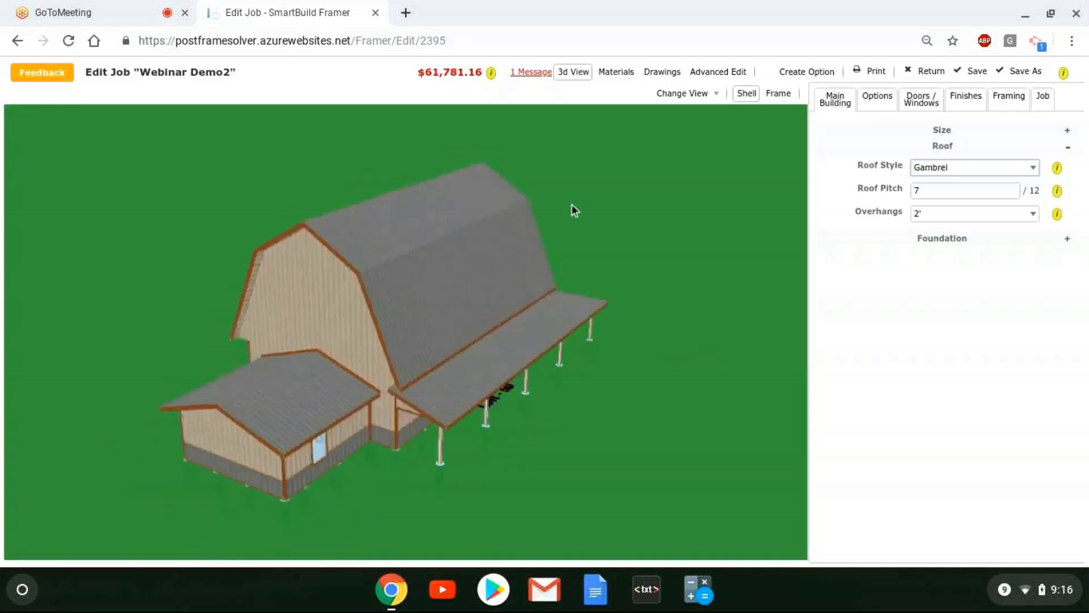
# Step: Open the job's trim materials list to check the roof trim entries for the gambrel roof
pyautogui.click(618, 74)
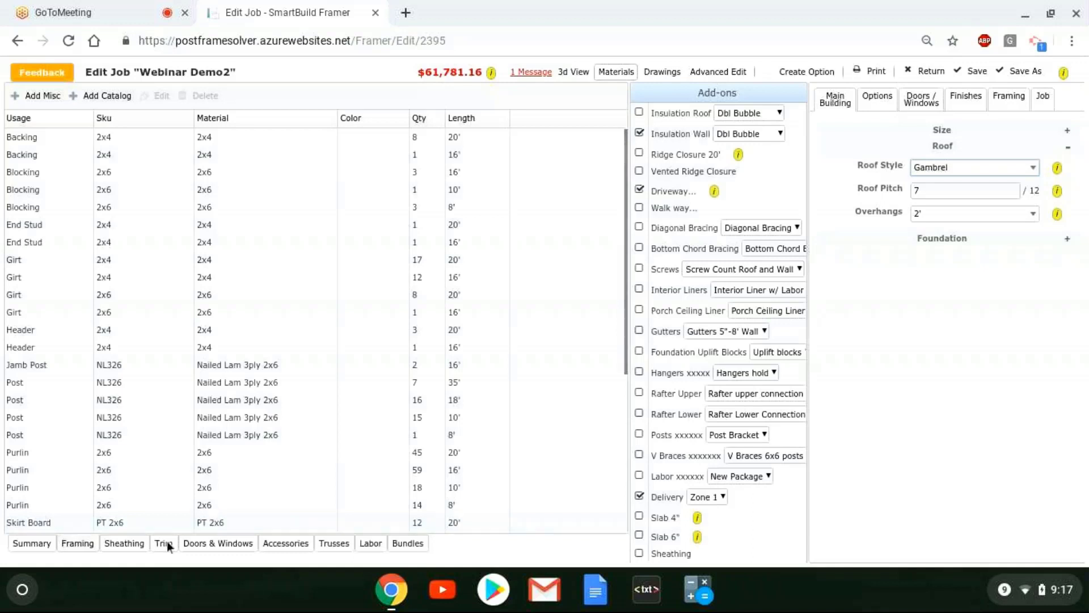
pyautogui.click(165, 543)
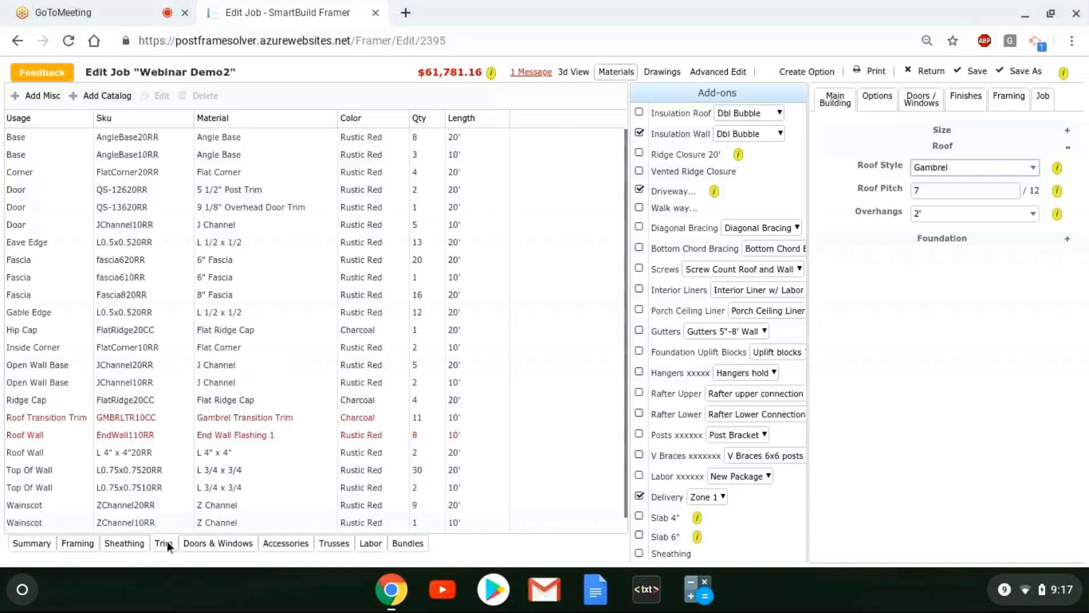
# Step: Check the Gambrel Transition Trim entry, the job's warning message, and the notes attached to the job price
pyautogui.click(258, 417)
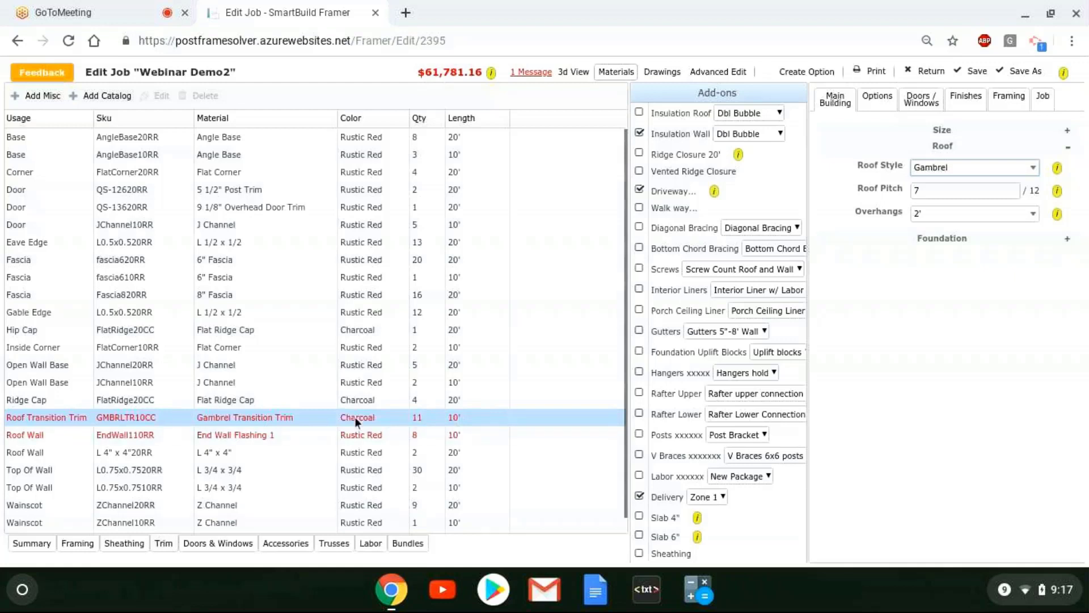
pyautogui.click(531, 74)
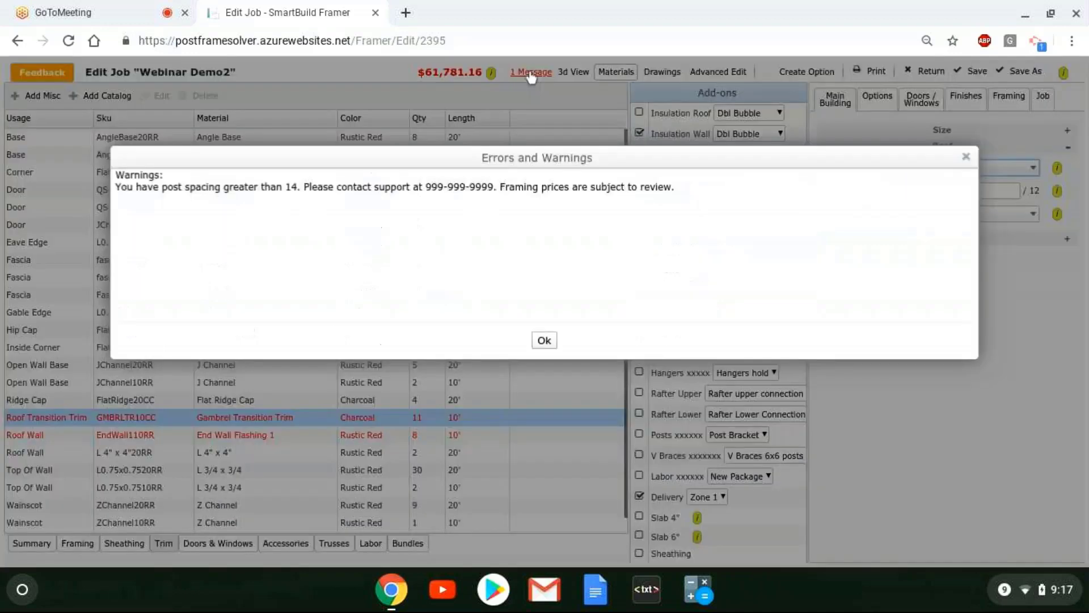
pyautogui.click(543, 341)
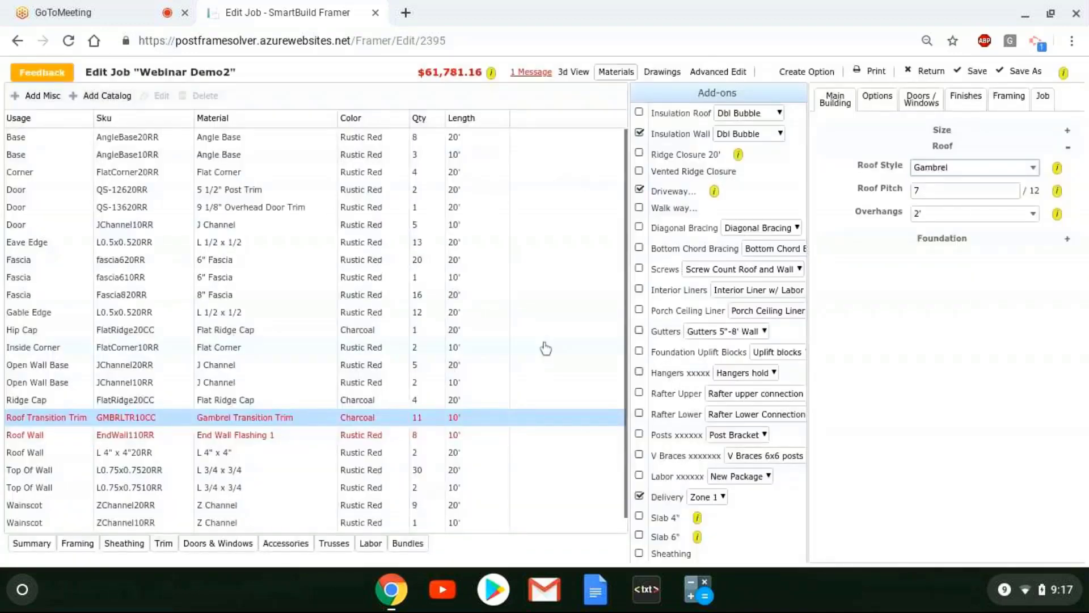
pyautogui.click(492, 73)
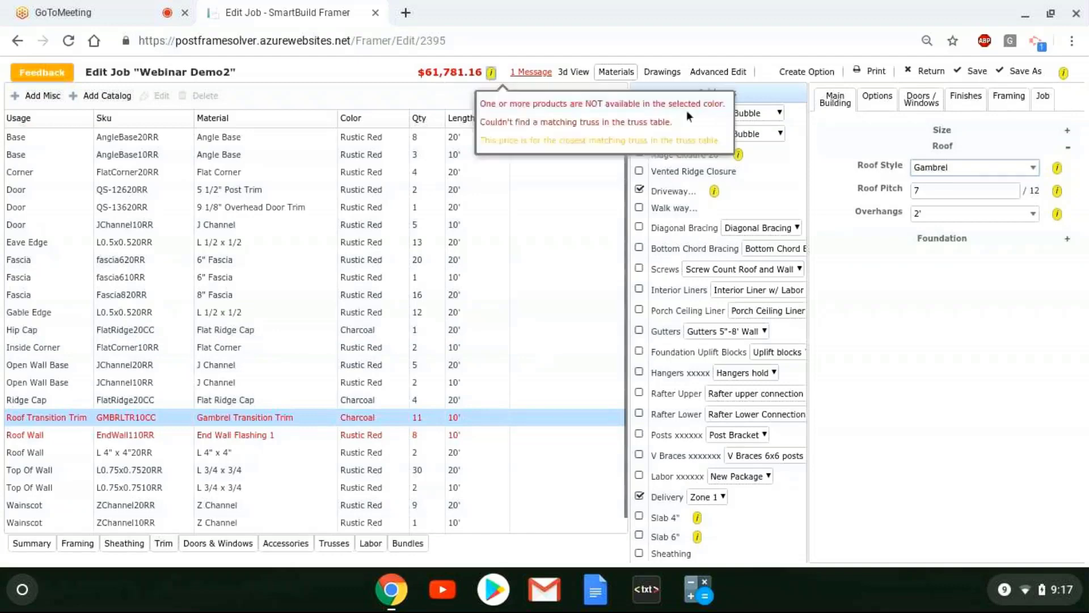
pyautogui.click(584, 113)
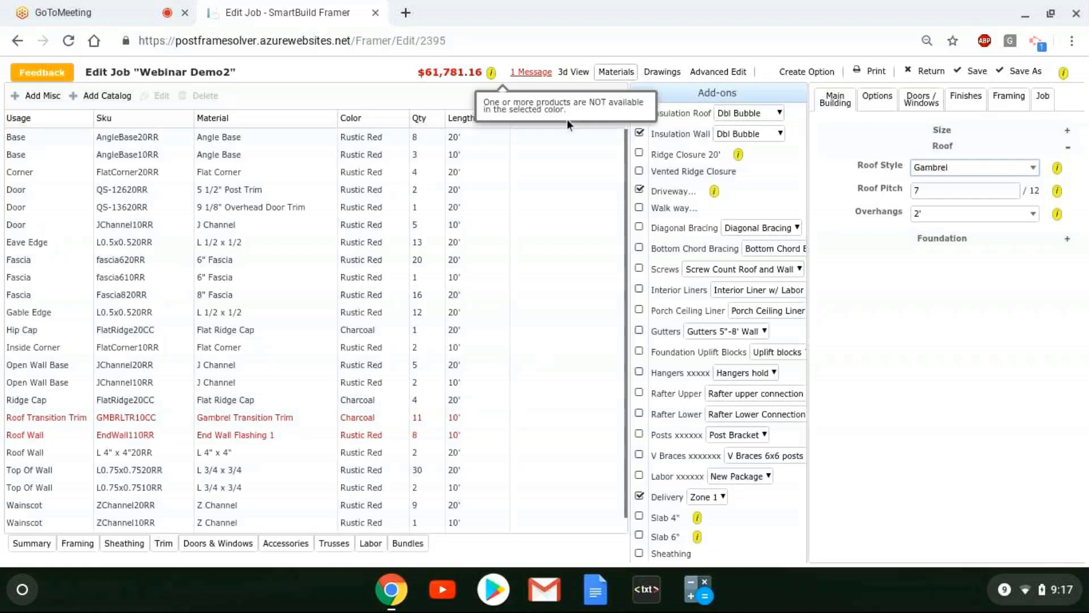
pyautogui.click(274, 417)
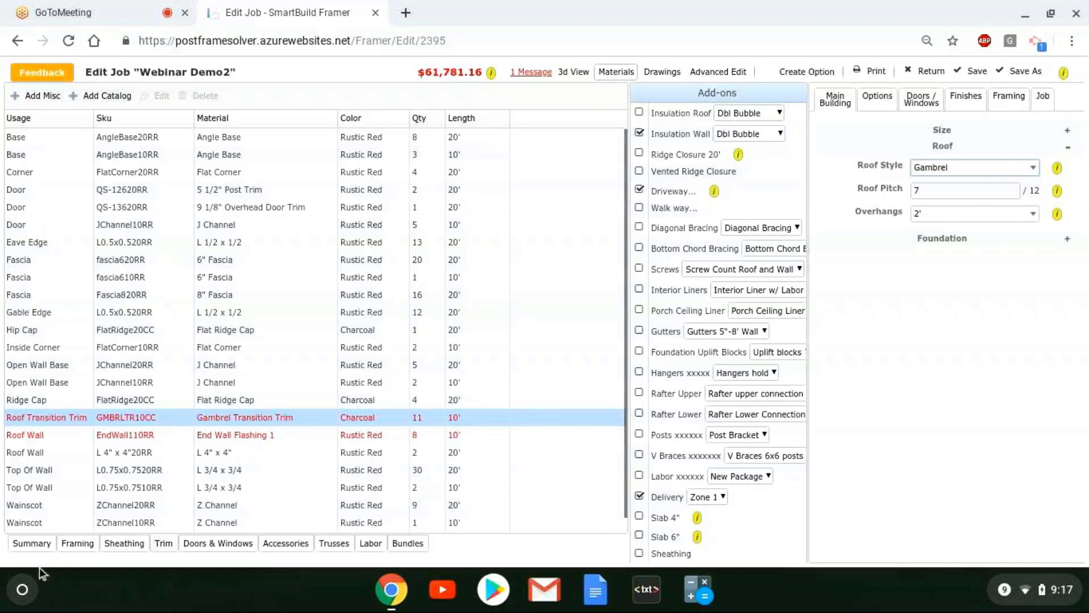
# Step: Look through the job's framing materials, and return to the Gambrel Transition Trim entry in the trim list
pyautogui.click(84, 544)
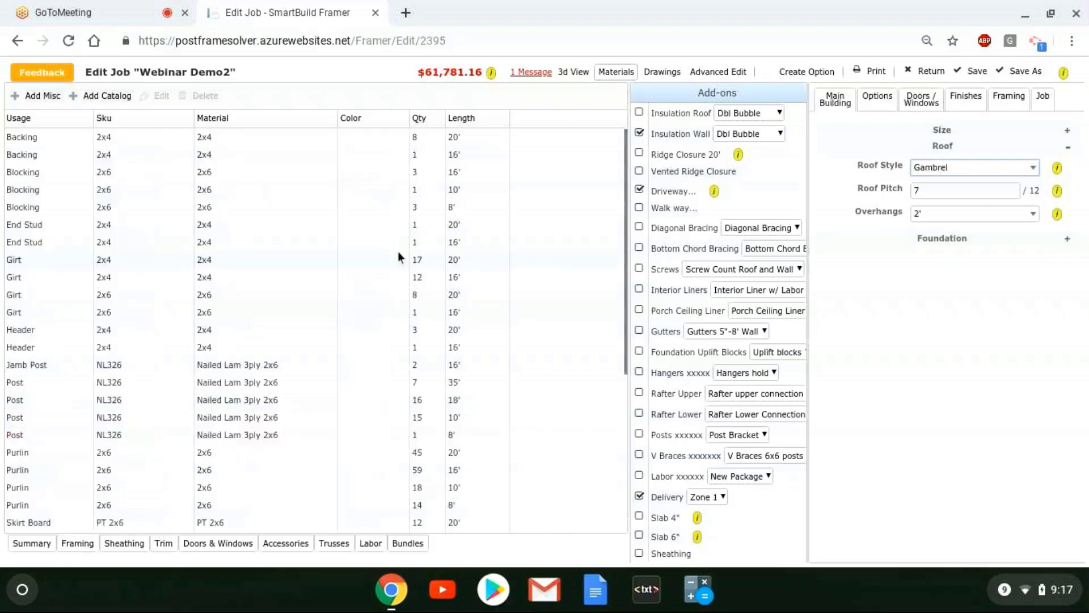
pyautogui.click(162, 544)
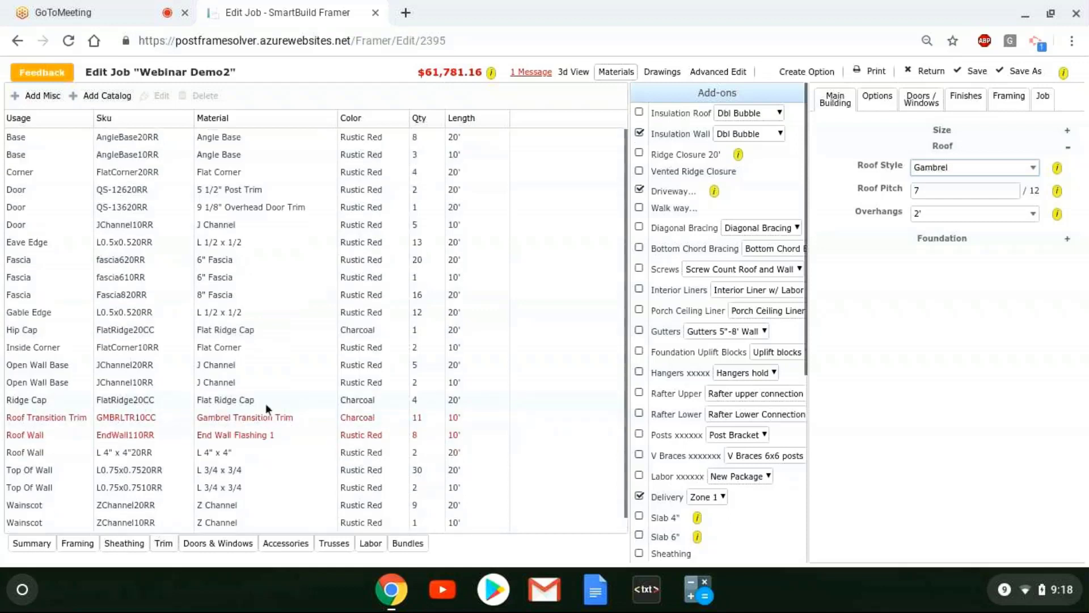
pyautogui.click(222, 417)
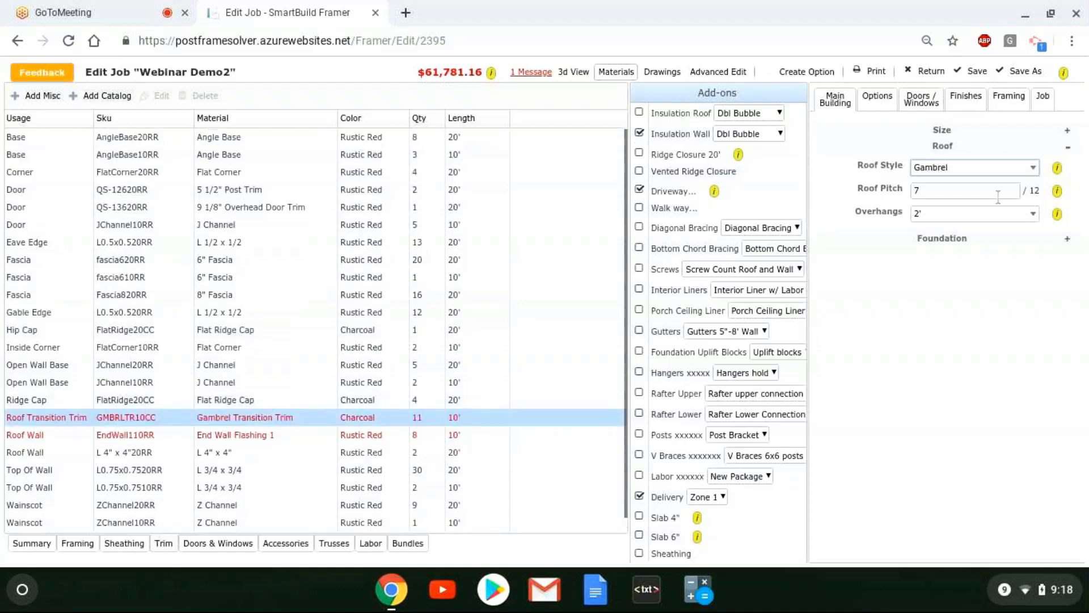
# Step: Apply the advanced Western roof style with an upper slope of 8/12 to the main building, and check its Roof Transition Trim entry
pyautogui.click(1005, 168)
pyautogui.click(958, 258)
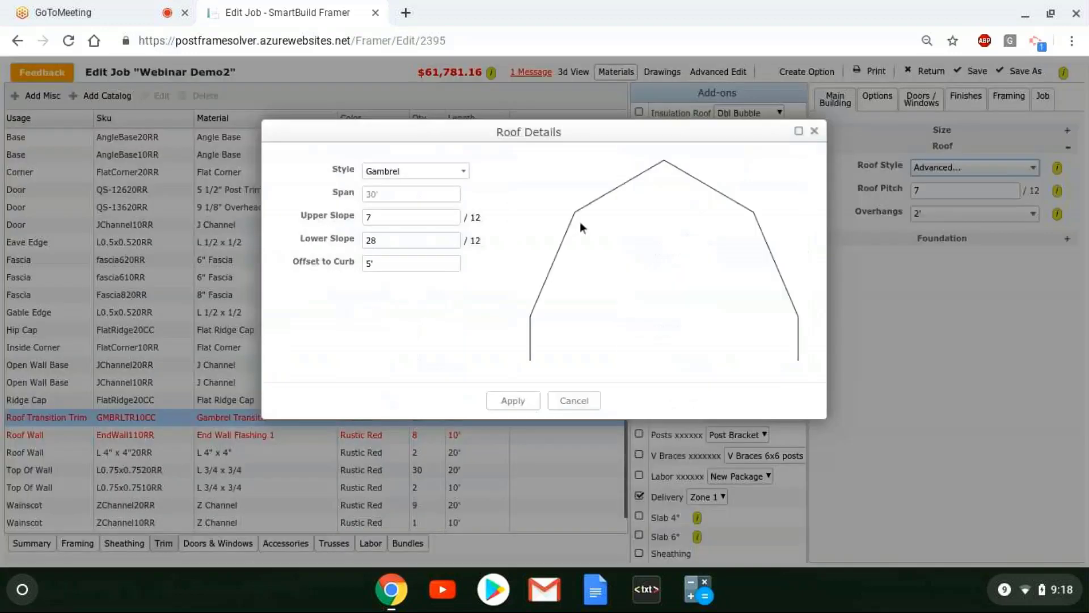
pyautogui.click(461, 173)
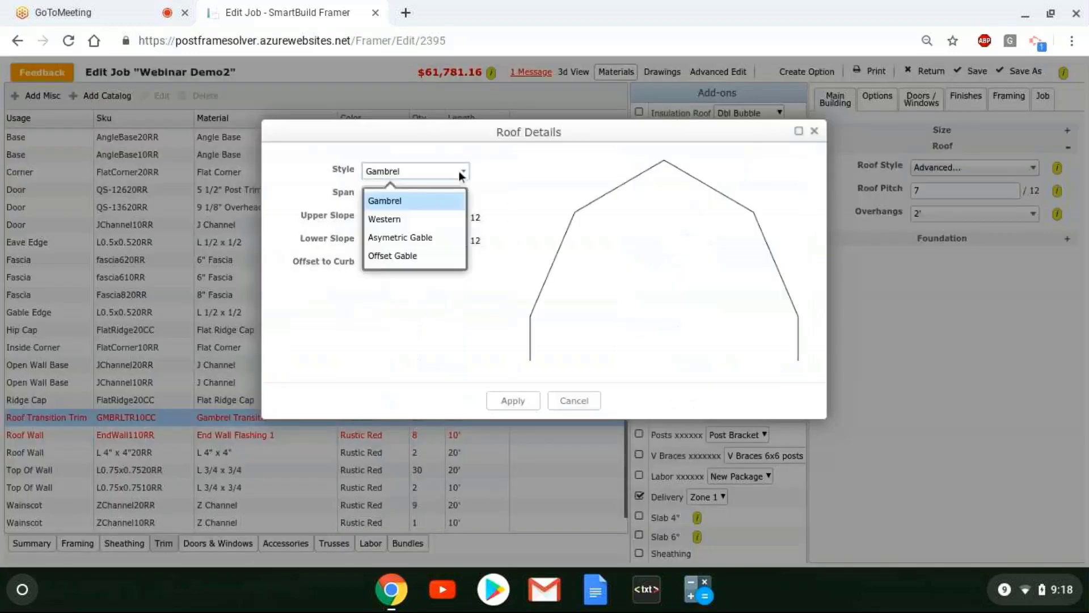
pyautogui.click(406, 223)
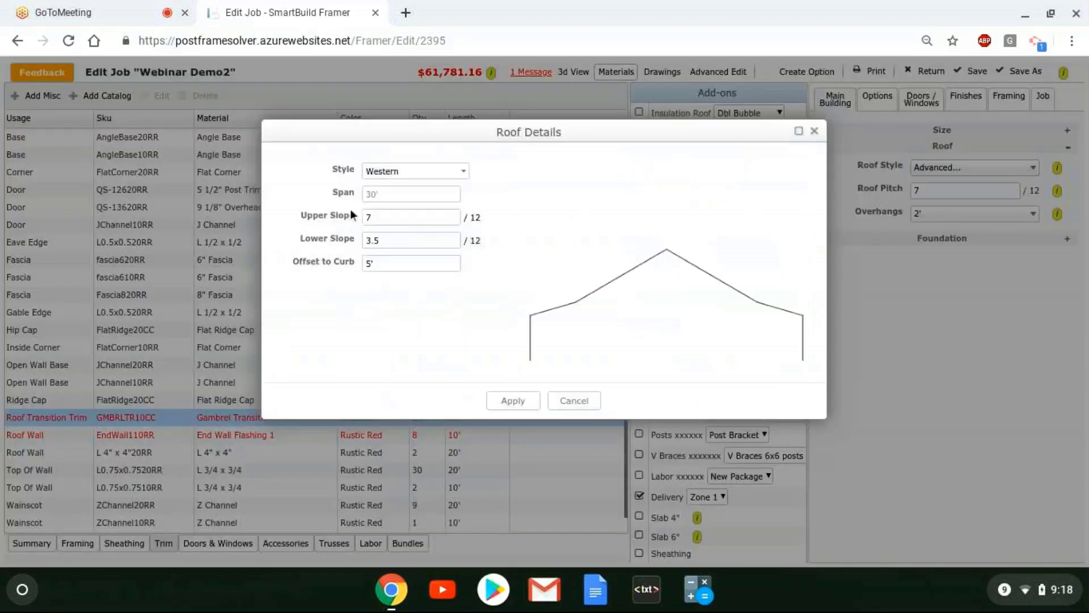
pyautogui.click(421, 213)
pyautogui.click(404, 239)
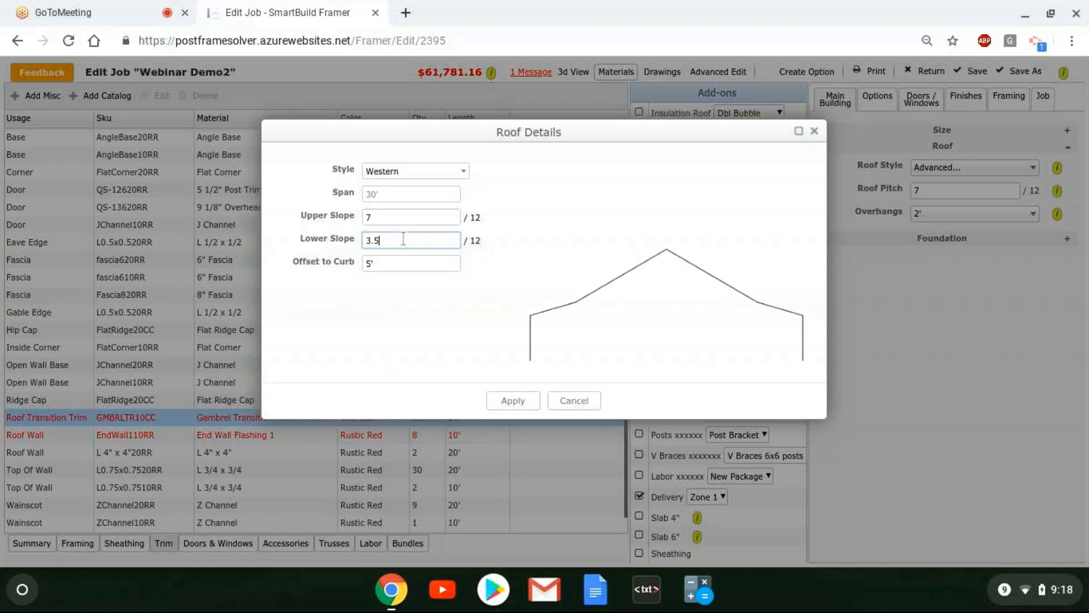
pyautogui.press('Tab')
pyautogui.click(414, 216)
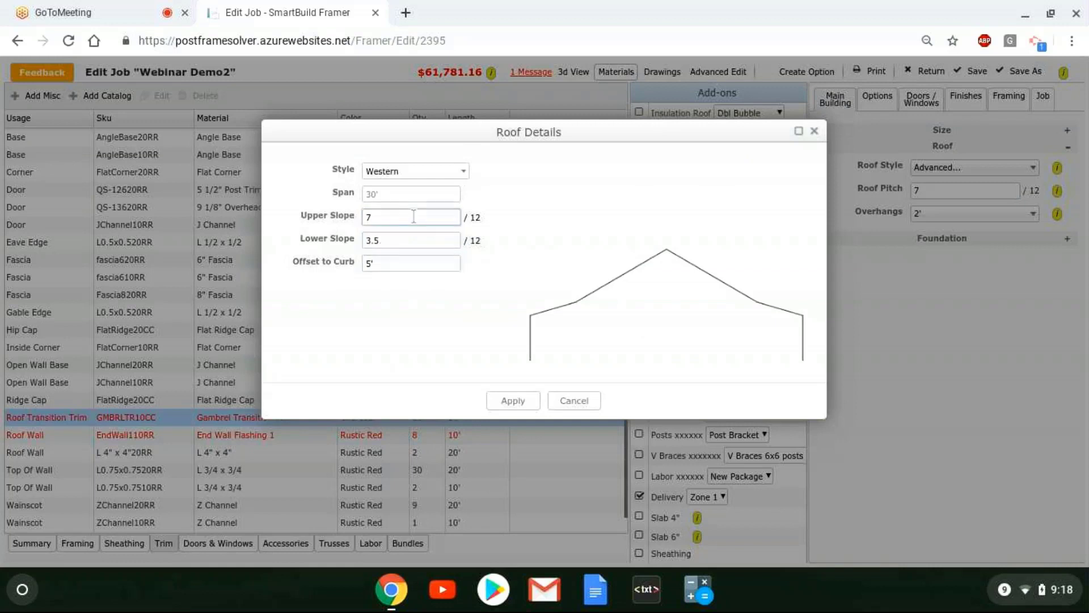
pyautogui.press('BackSpace')
pyautogui.write('8')
pyautogui.click(523, 403)
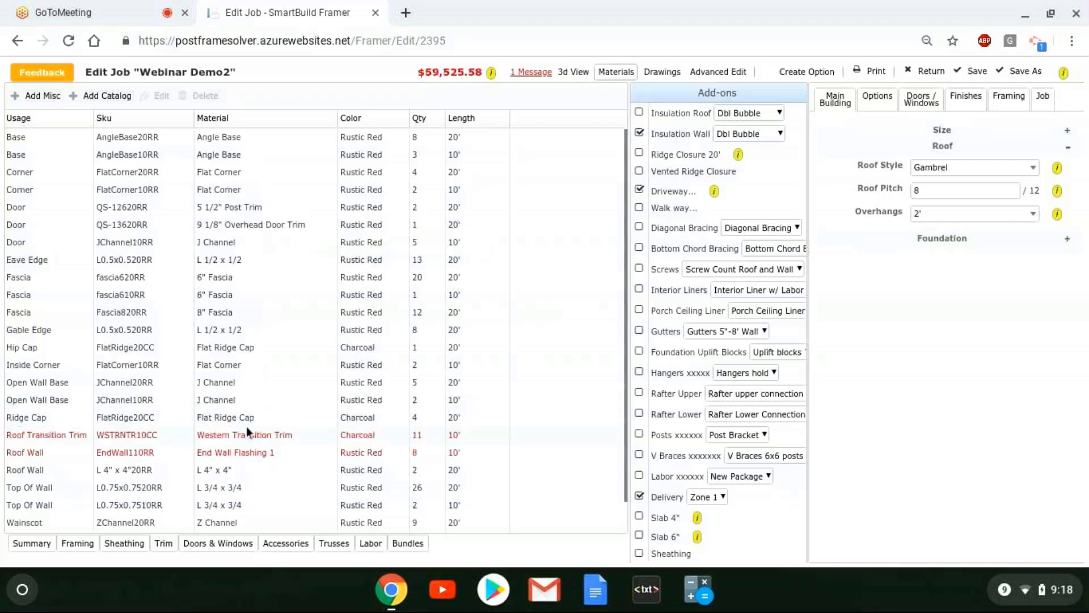
pyautogui.click(246, 428)
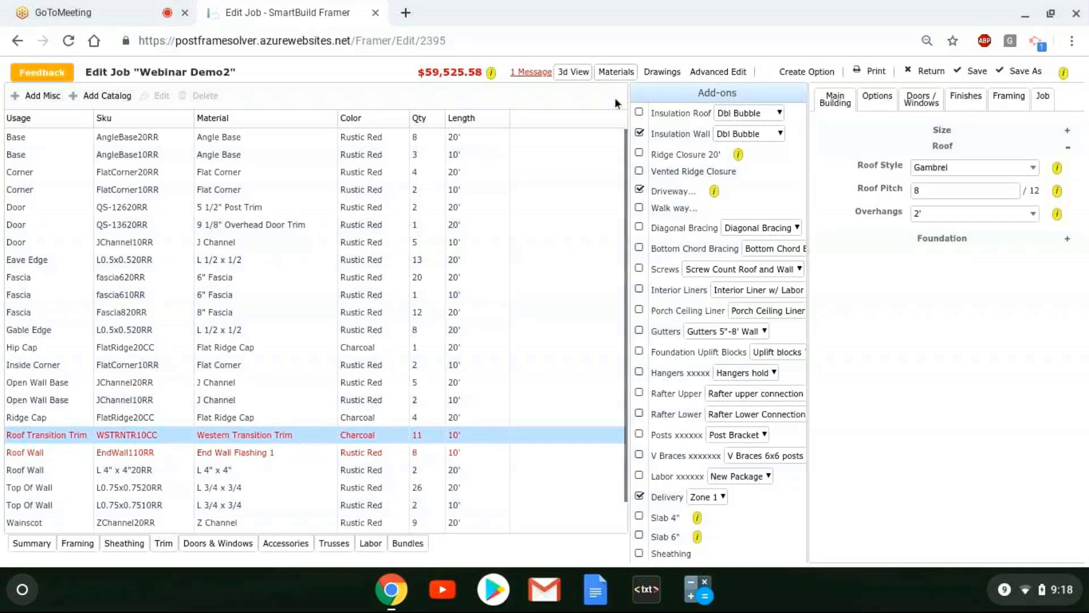
# Step: Review the roof trim finishes in the 3D view, checking the Western transition, gable edge, shed roof-to-wall and gable fascia options without changing them
pyautogui.click(977, 97)
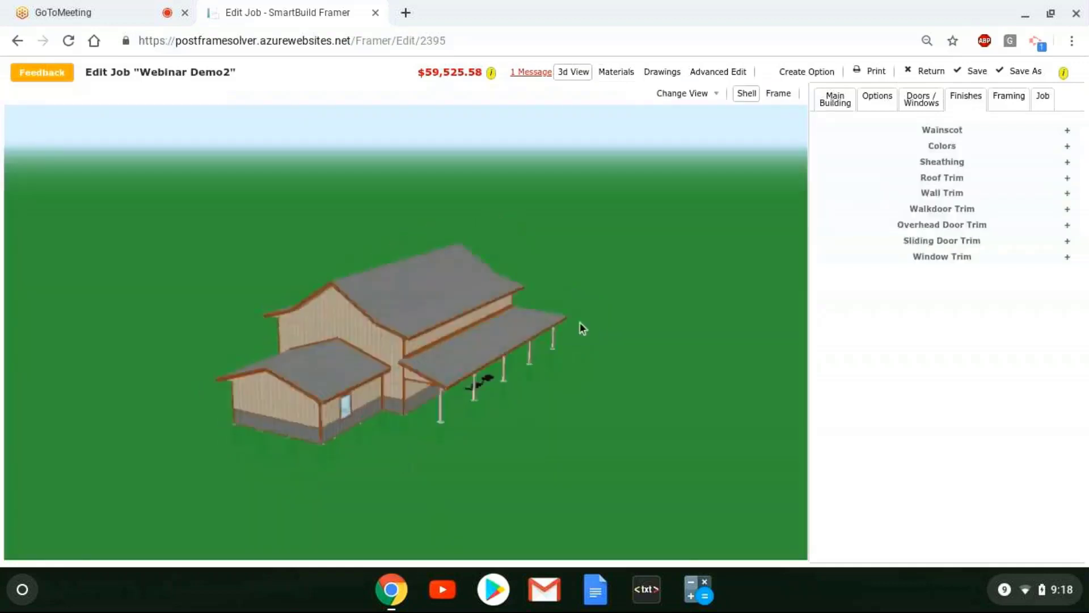
pyautogui.click(983, 176)
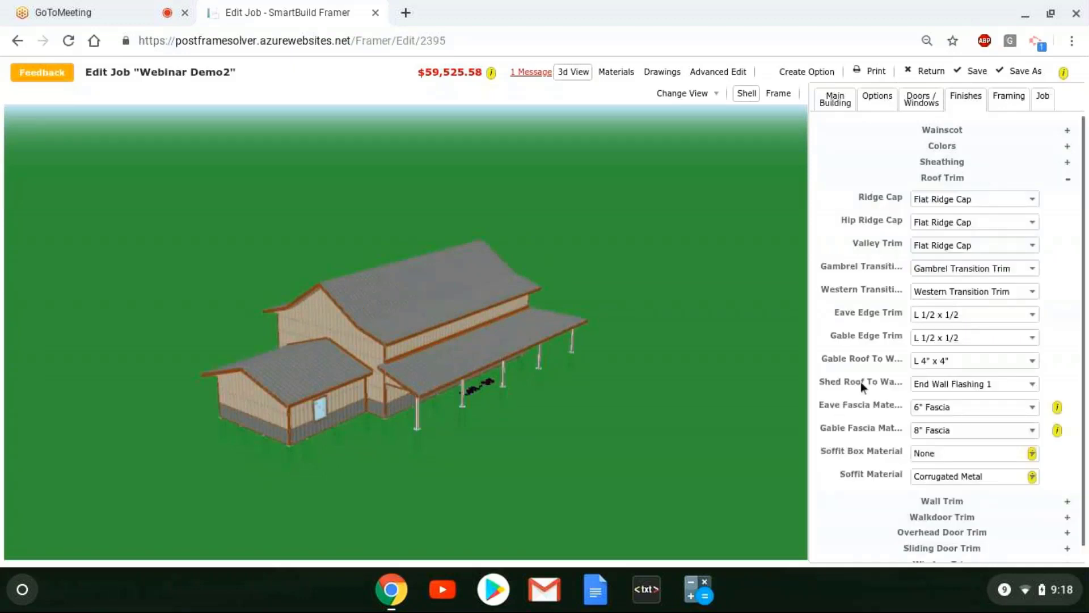
pyautogui.click(993, 292)
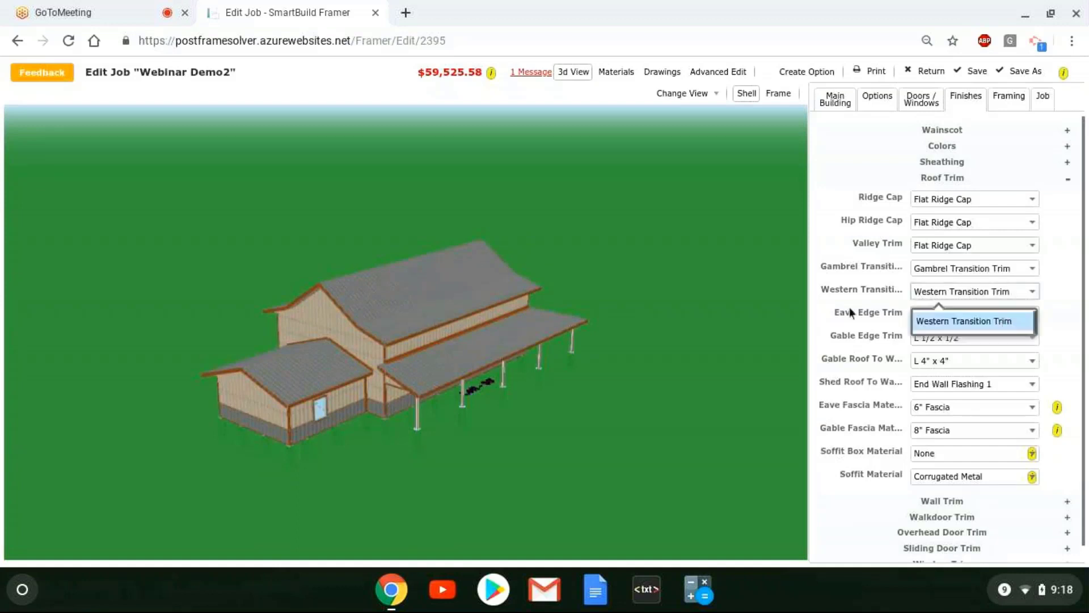
pyautogui.click(965, 321)
pyautogui.click(999, 338)
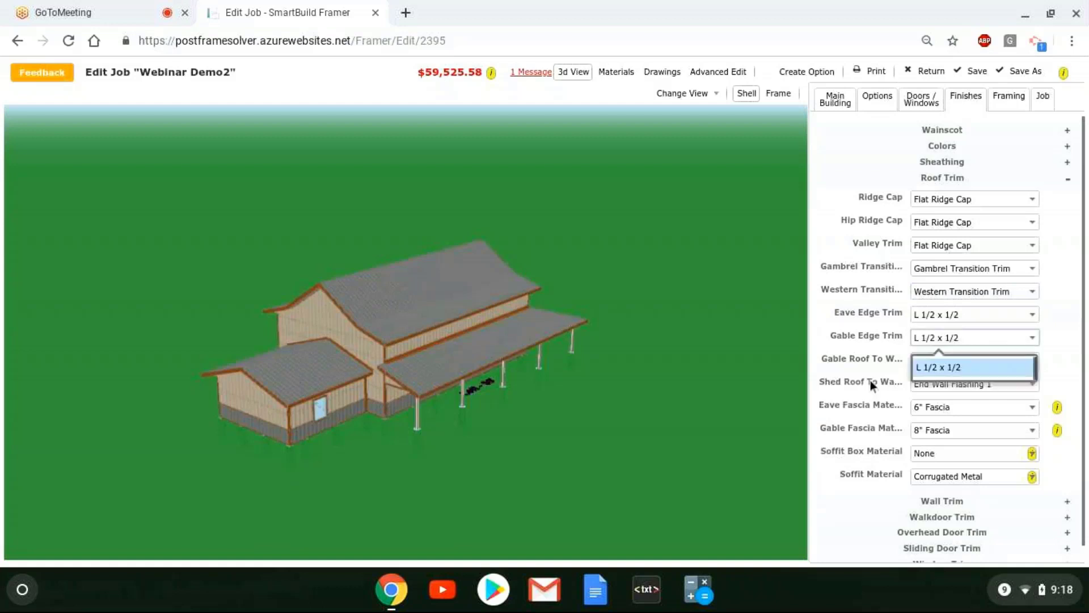
pyautogui.click(973, 385)
pyautogui.click(973, 385)
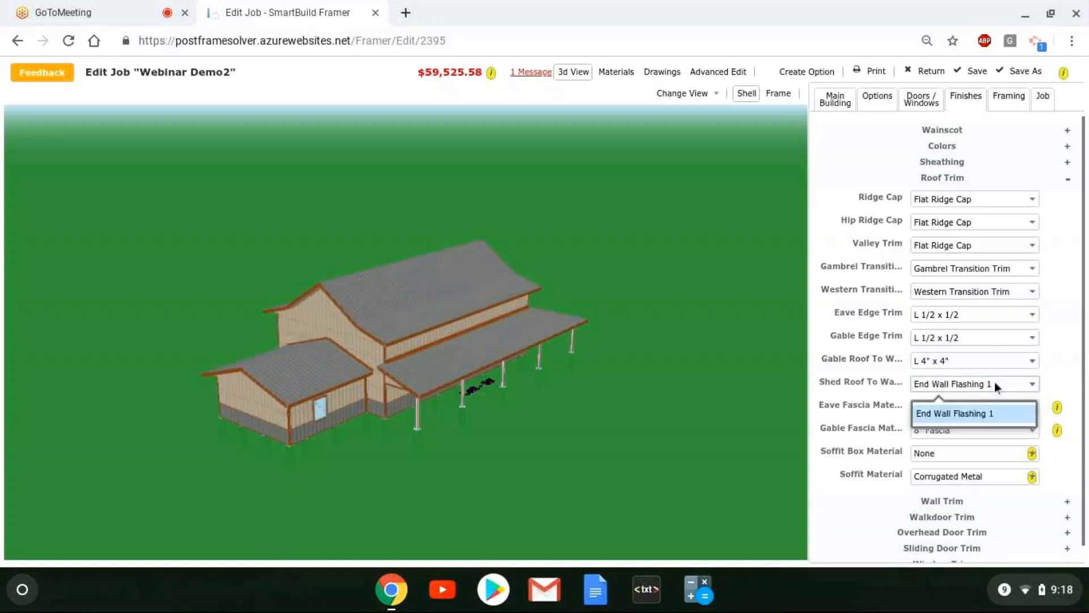
pyautogui.click(995, 382)
pyautogui.click(975, 407)
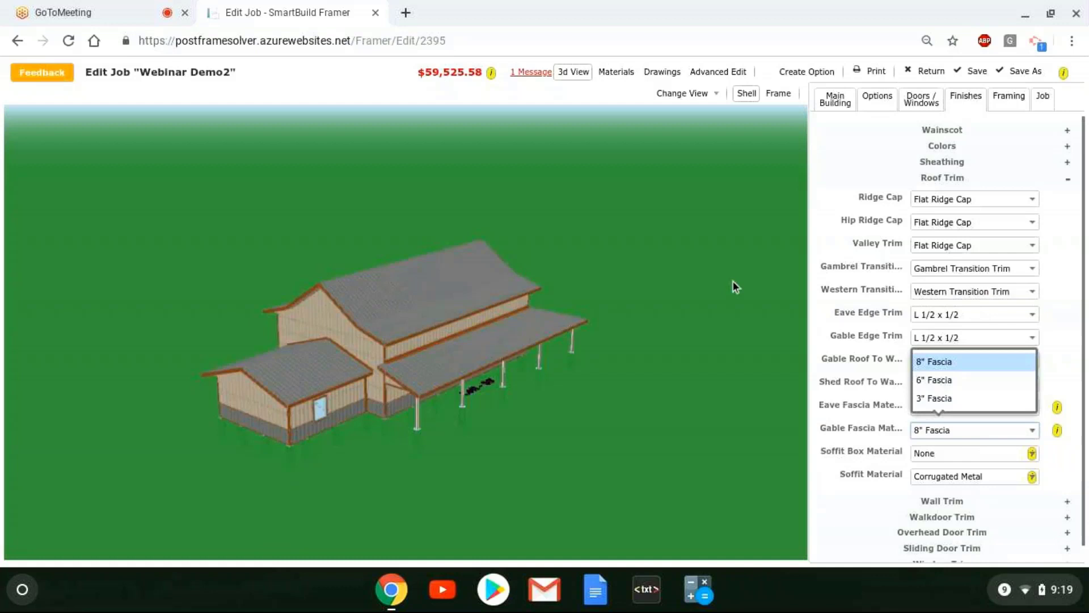
pyautogui.press('Down')
pyautogui.press('Return')
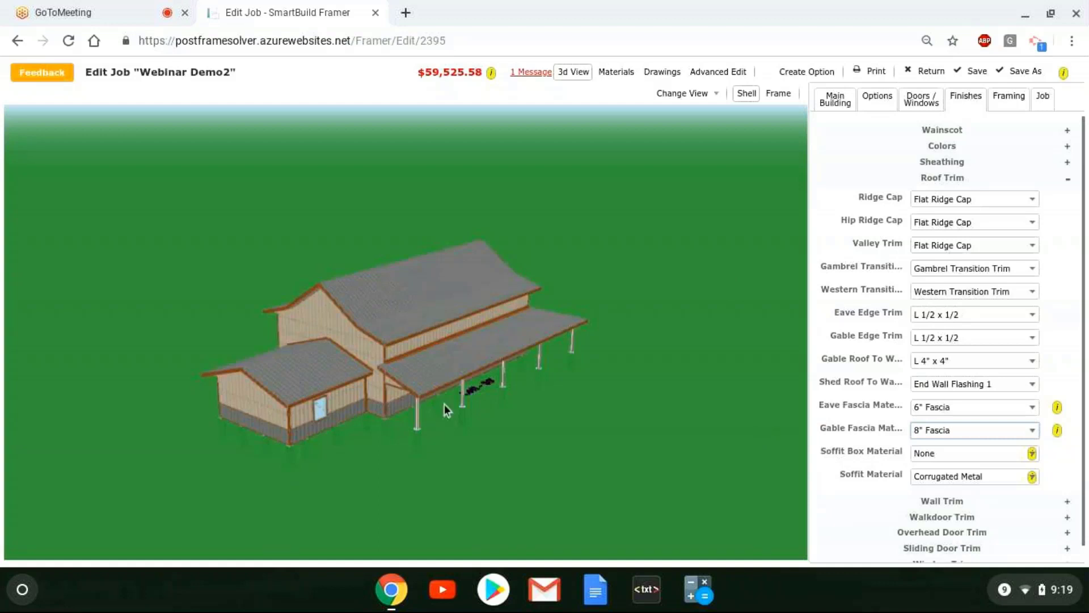
# Step: Change the main building's Roof Style to Gable and view the model from the porch side
pyautogui.moveTo(444, 403); pyautogui.dragTo(656, 416)
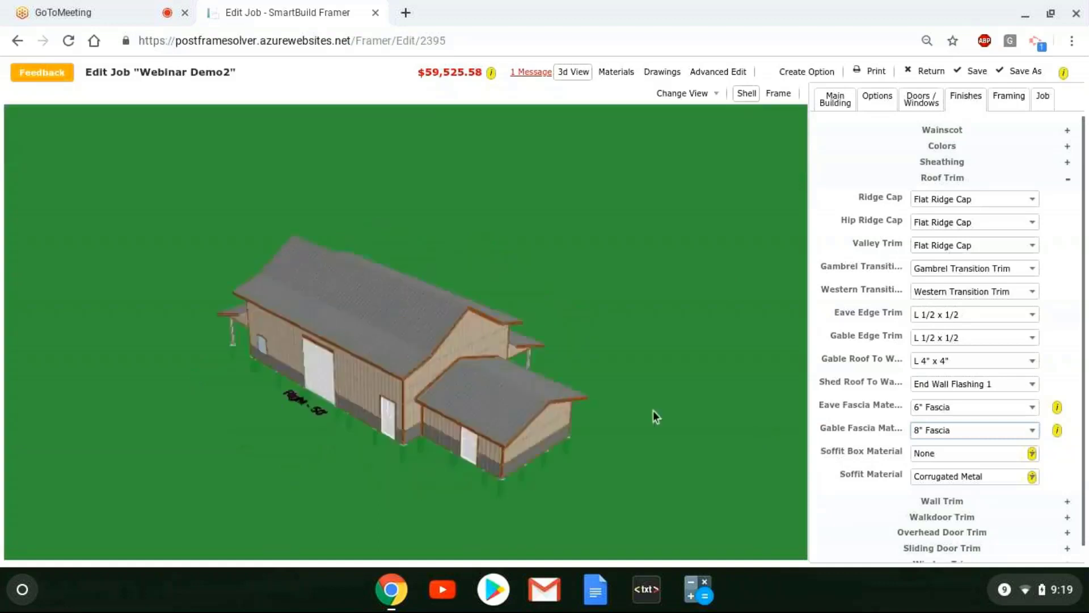
pyautogui.click(843, 108)
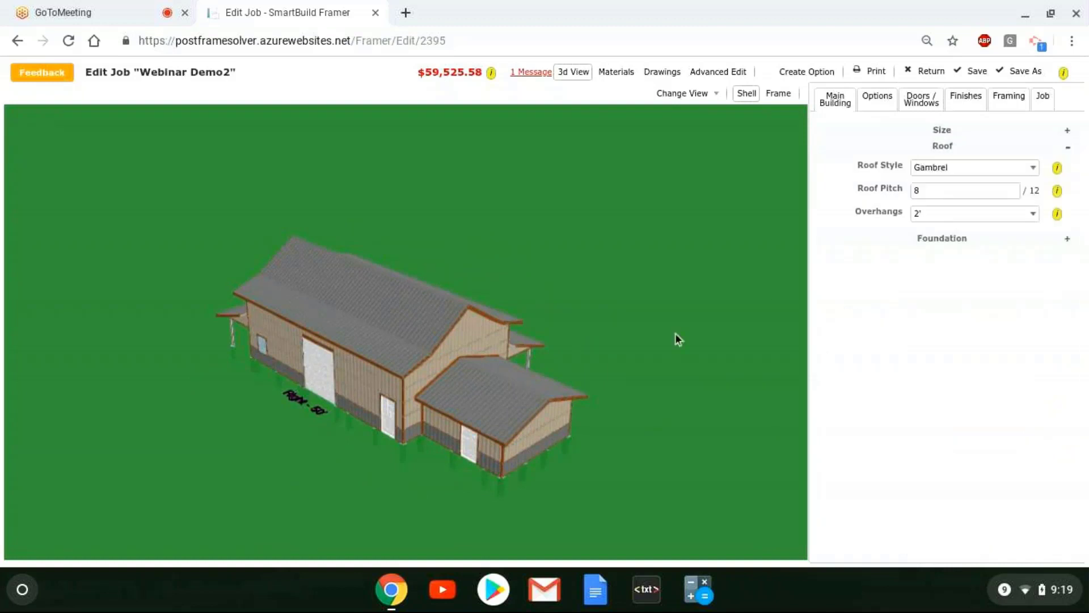
pyautogui.moveTo(675, 332); pyautogui.dragTo(424, 325)
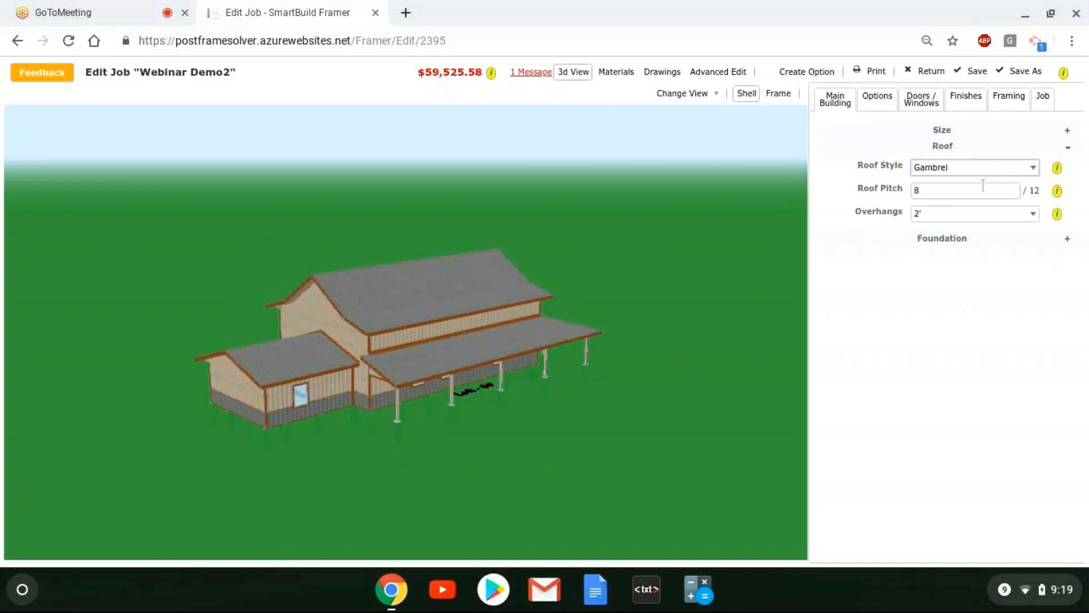
pyautogui.click(1016, 170)
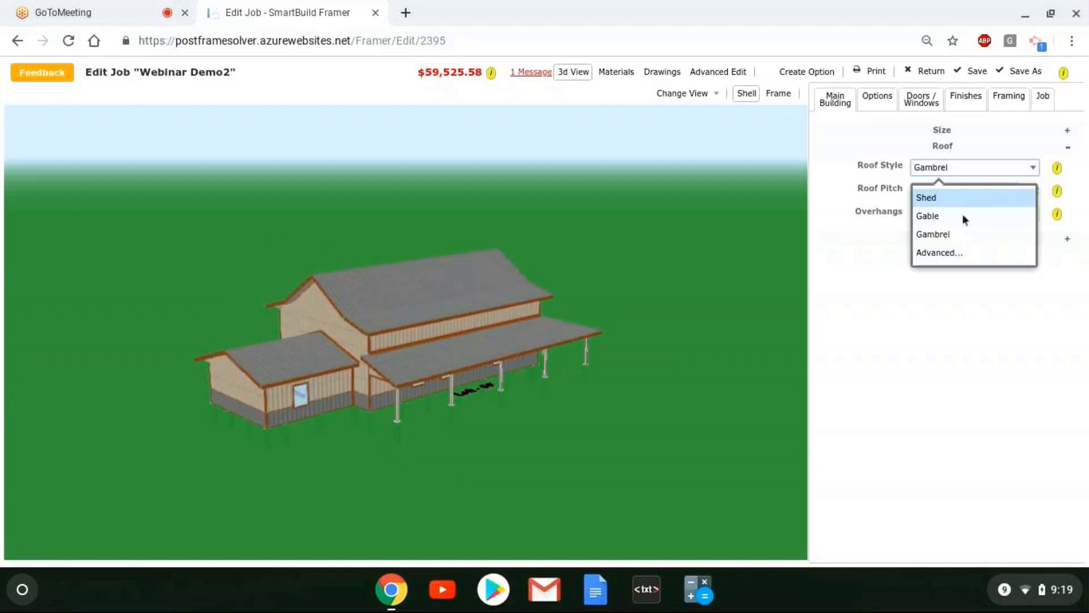
pyautogui.click(478, 221)
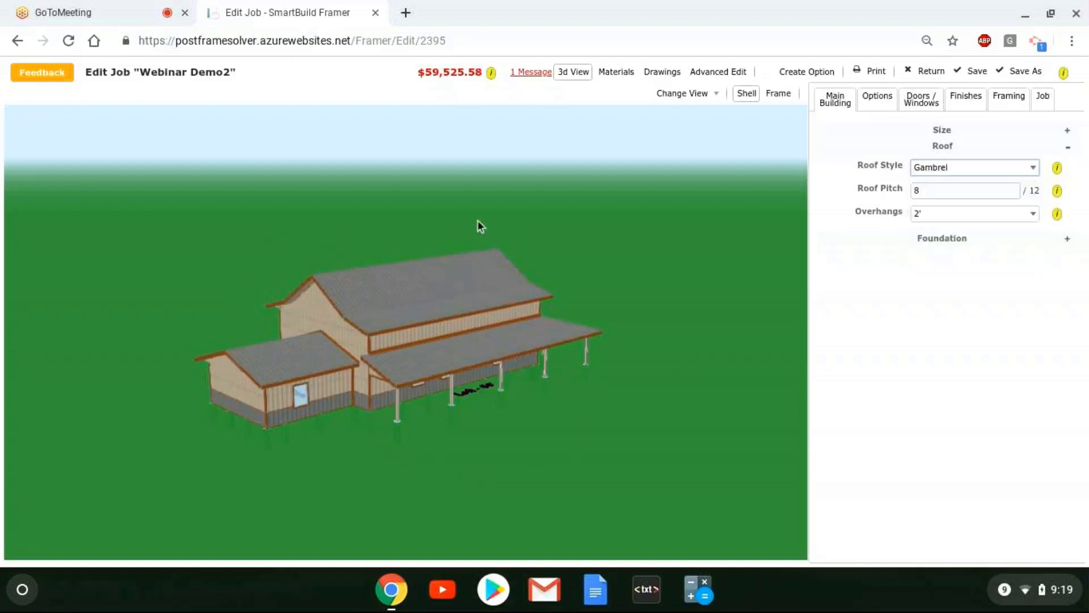
pyautogui.moveTo(572, 294); pyautogui.dragTo(315, 373)
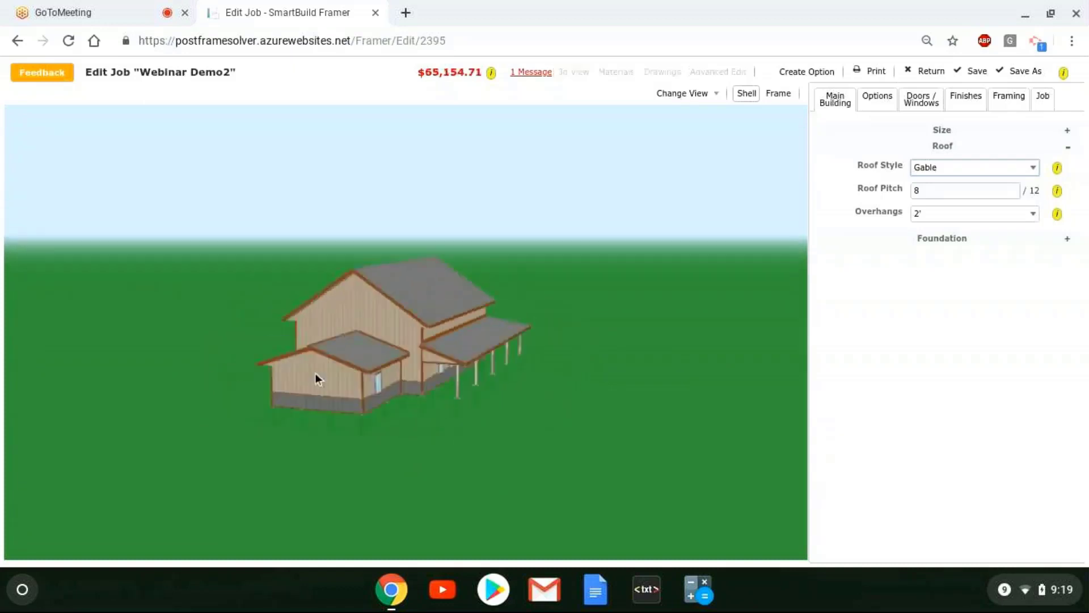
pyautogui.moveTo(394, 385); pyautogui.dragTo(325, 376)
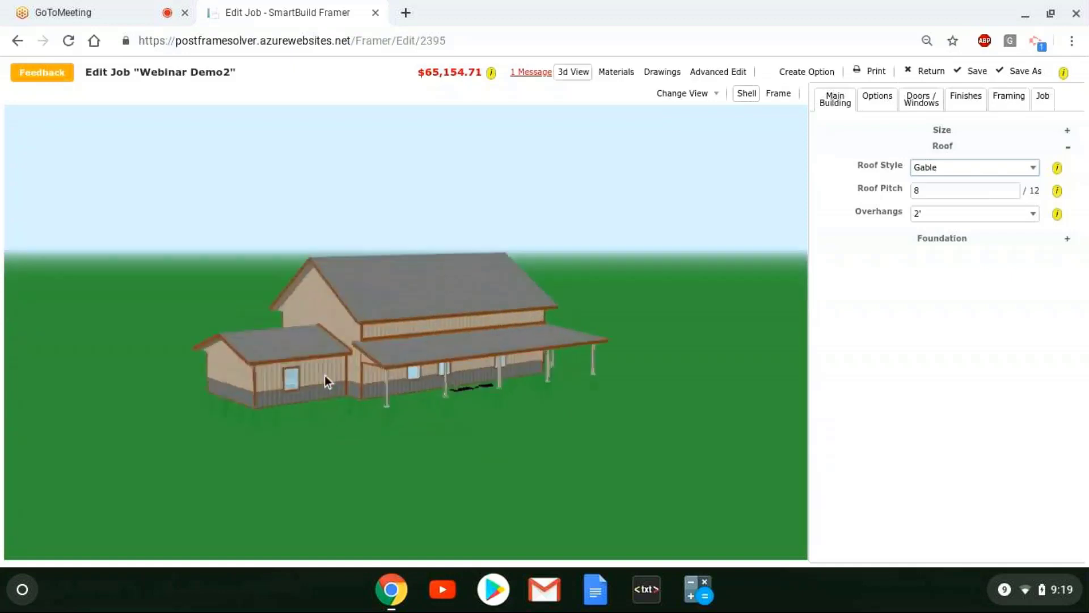
pyautogui.scroll(2, 324, 376)
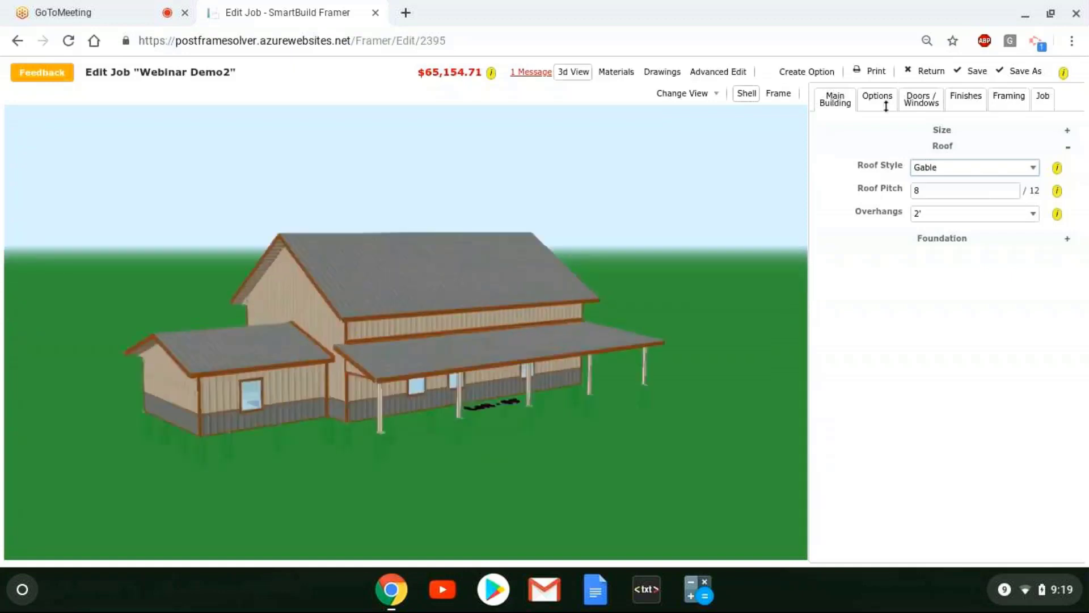
# Step: Start adding an attached building and set its Walls option to Open
pyautogui.click(878, 99)
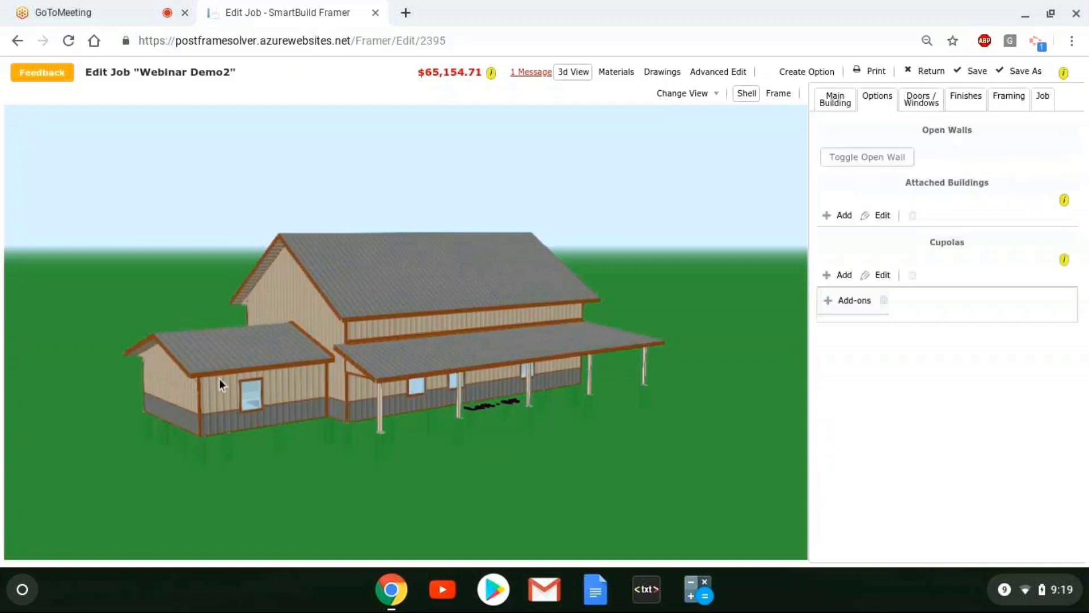
pyautogui.moveTo(219, 379); pyautogui.dragTo(223, 363)
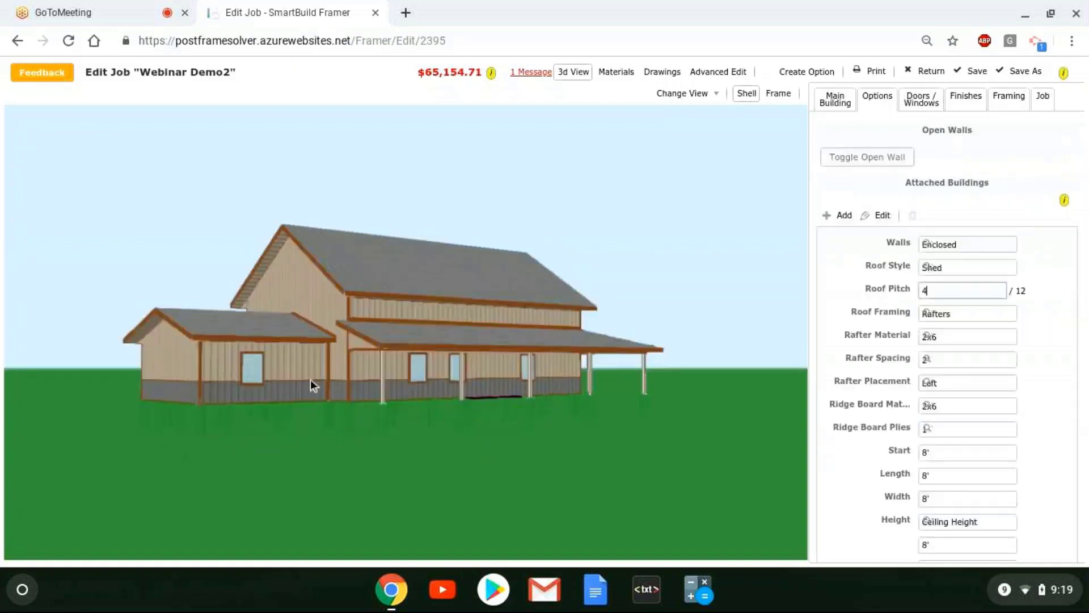
pyautogui.scroll(-5, 911, 283)
pyautogui.scroll(3, 863, 289)
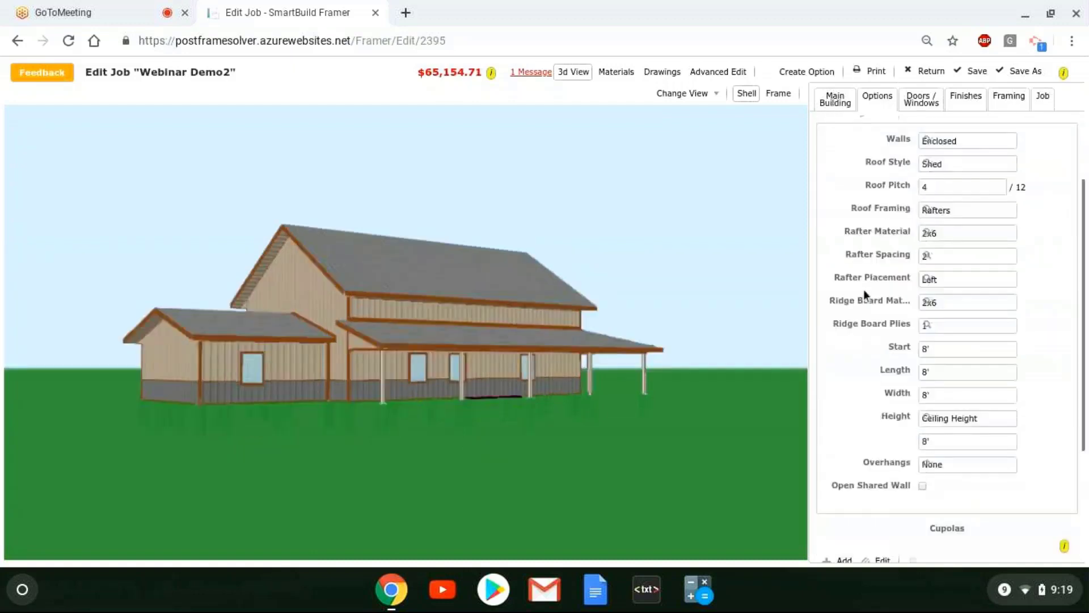
pyautogui.scroll(2, 863, 289)
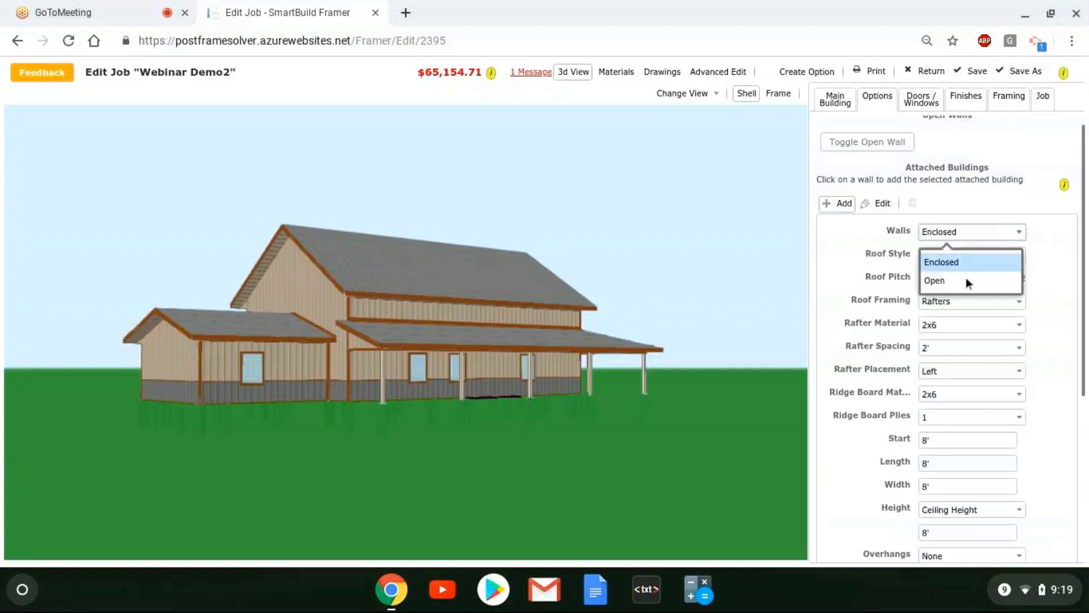
pyautogui.click(966, 281)
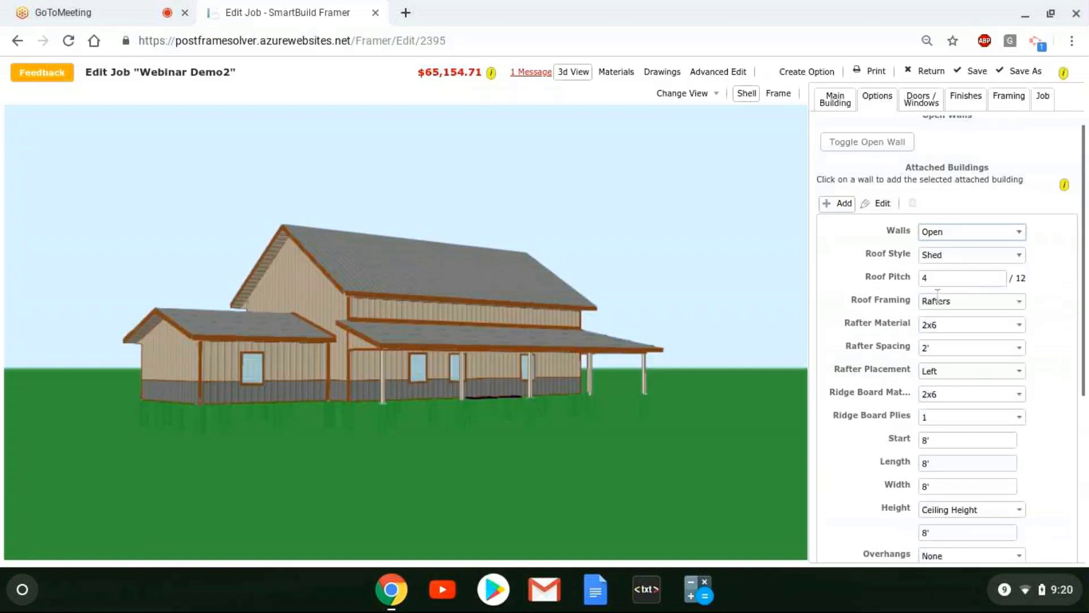
# Step: Set the new attached building's Roof Framing to Trusses and look over its truss settings
pyautogui.moveTo(355, 397); pyautogui.dragTo(336, 441)
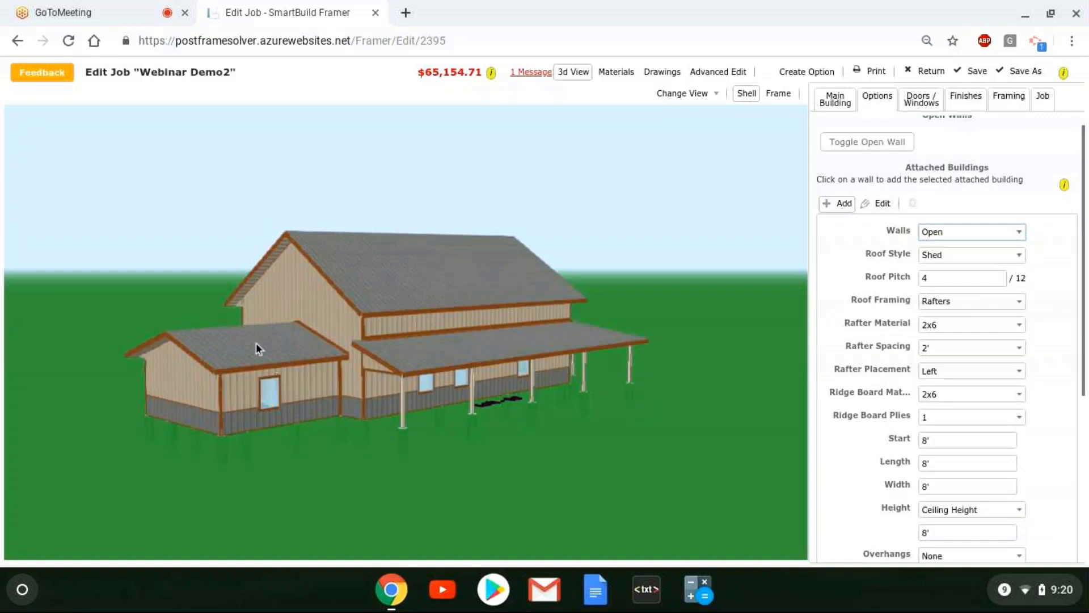
pyautogui.moveTo(257, 343); pyautogui.dragTo(956, 329)
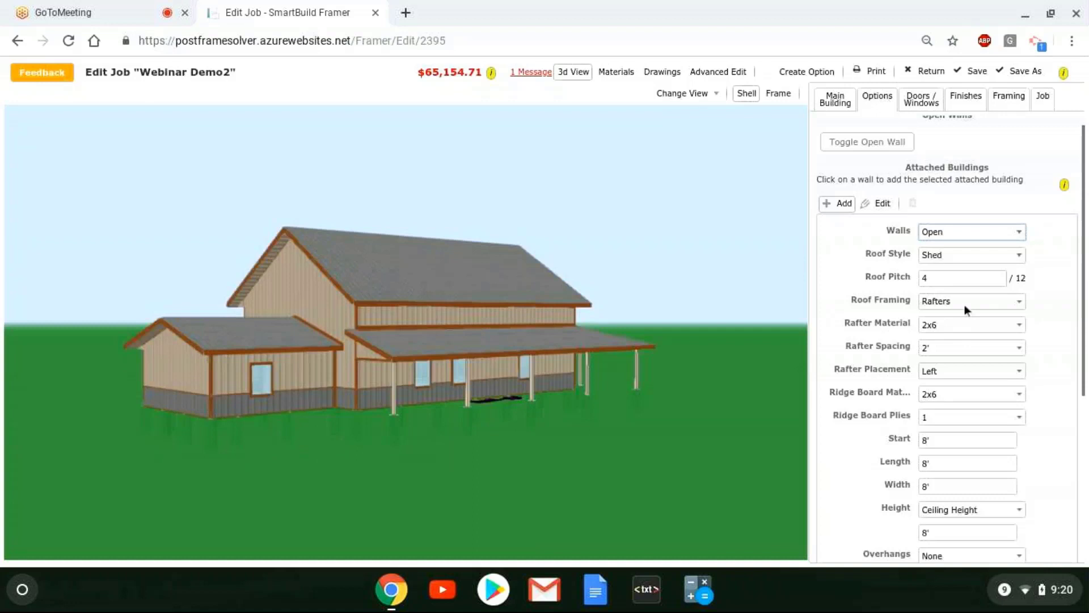
pyautogui.click(964, 304)
pyautogui.click(964, 304)
pyautogui.scroll(-2, 951, 337)
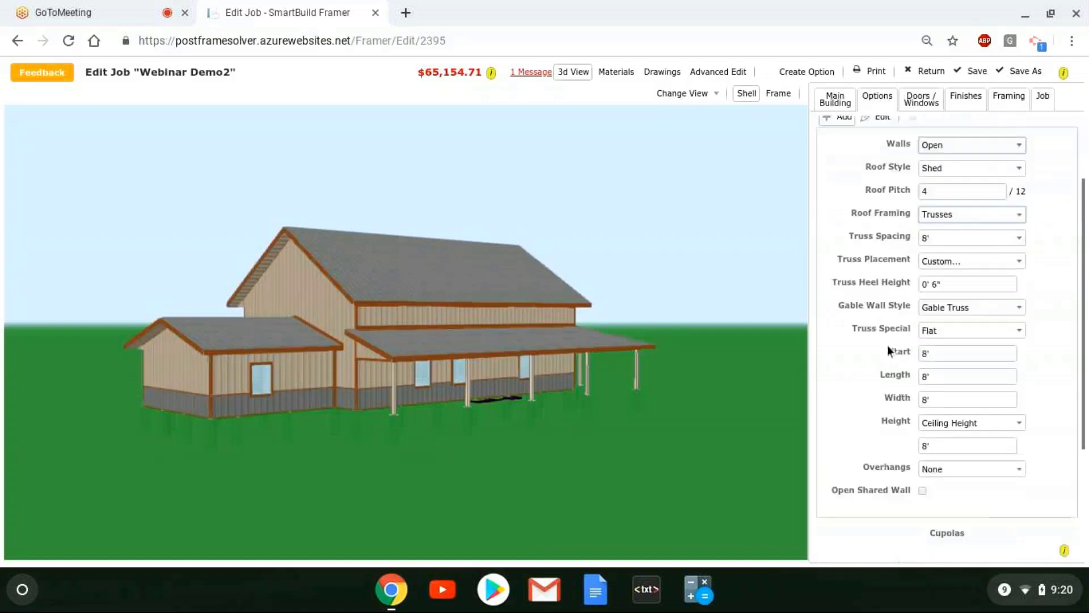
pyautogui.scroll(-1, 887, 345)
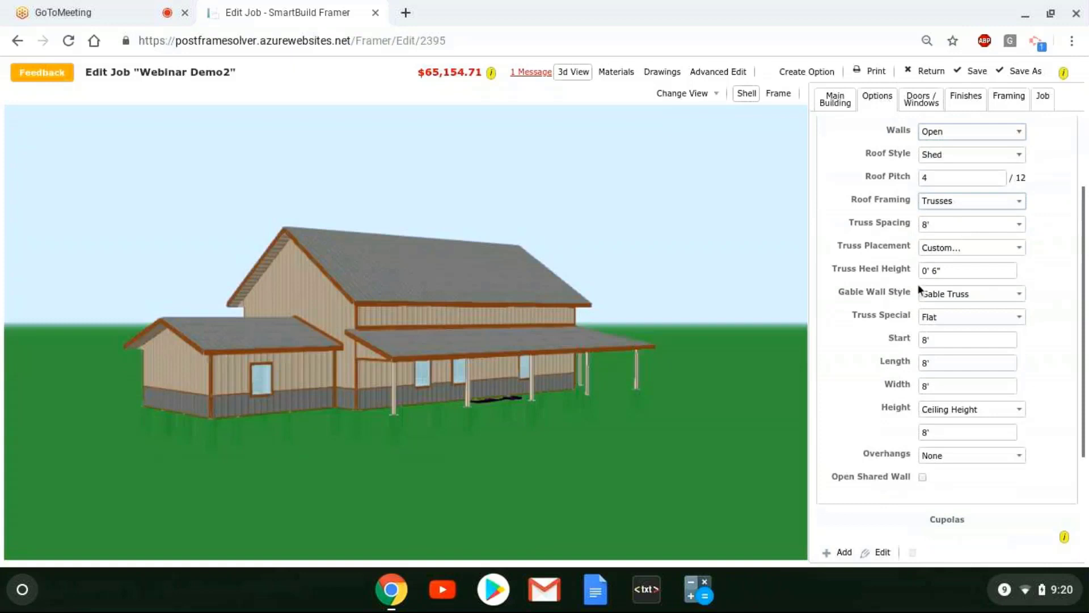
pyautogui.scroll(-1, 881, 335)
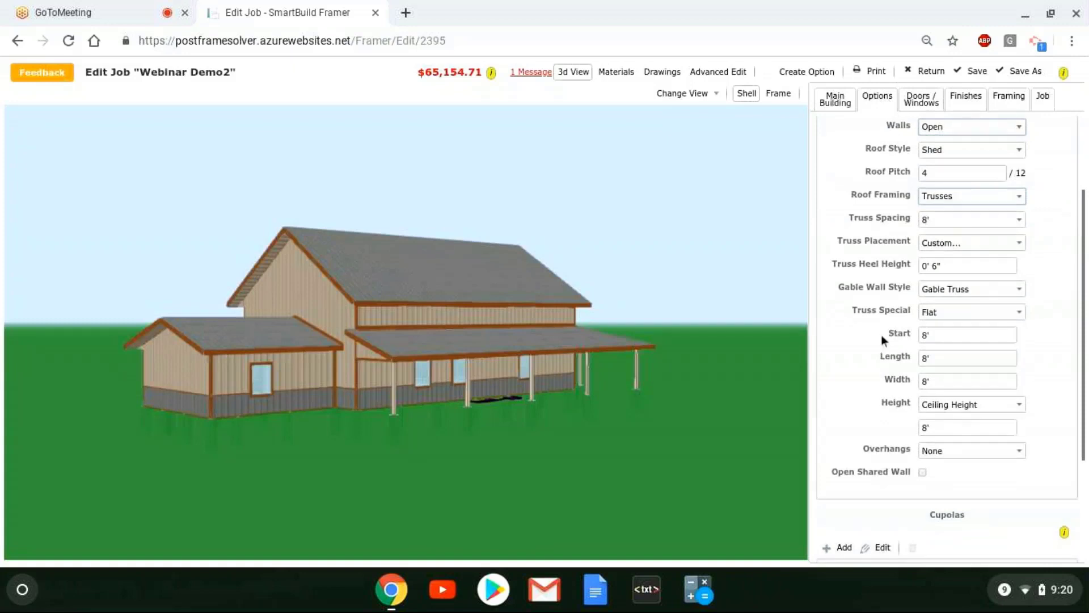
# Step: Set the new attached building's Start to 0' and its Length to 10'
pyautogui.scroll(-2, 881, 334)
pyautogui.click(954, 260)
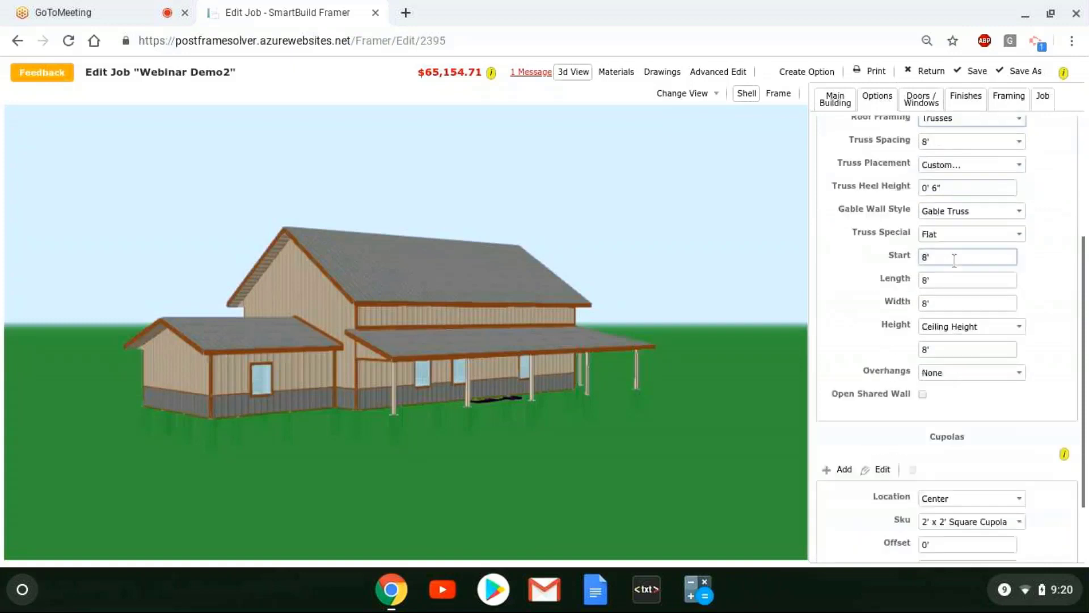
pyautogui.press('BackSpace')
pyautogui.press('BackSpace')
pyautogui.write('0')
pyautogui.moveTo(306, 409); pyautogui.dragTo(297, 473)
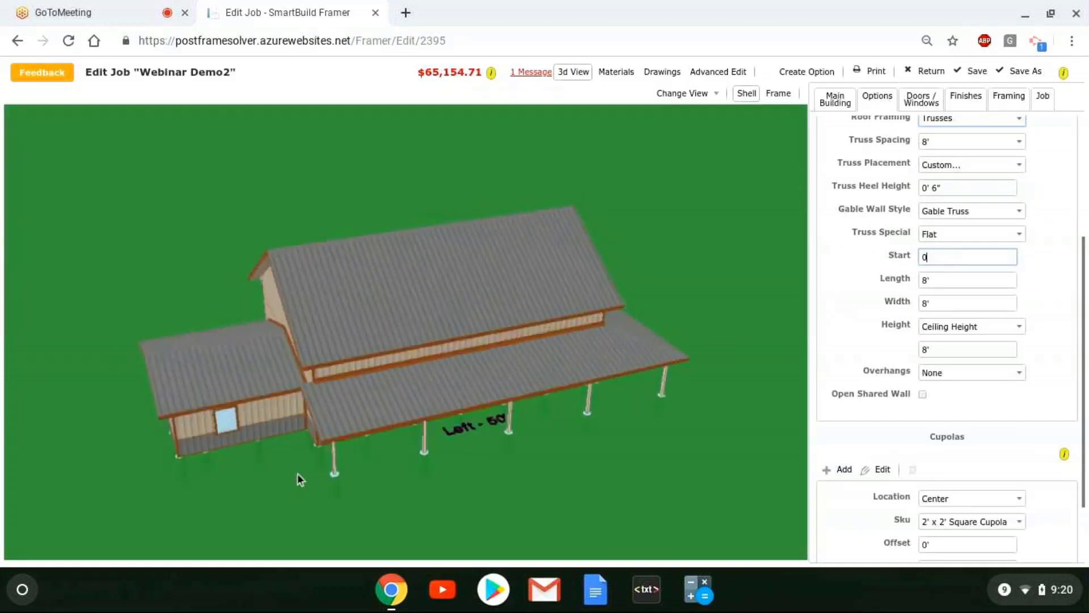
pyautogui.click(948, 282)
pyautogui.press('BackSpace')
pyautogui.press('BackSpace')
pyautogui.write('1')
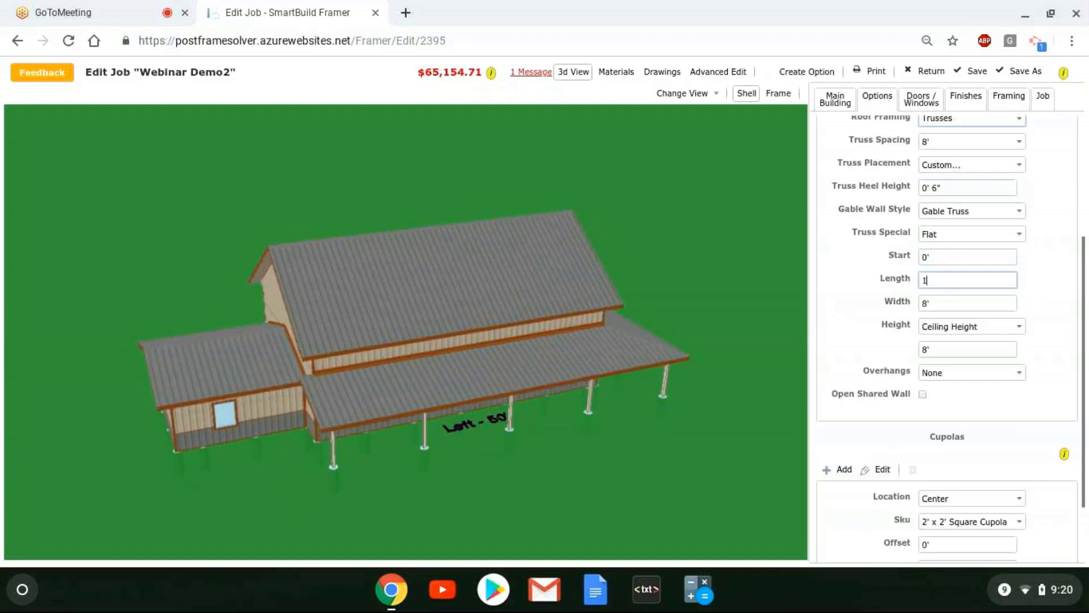
pyautogui.write('0')
pyautogui.click(955, 308)
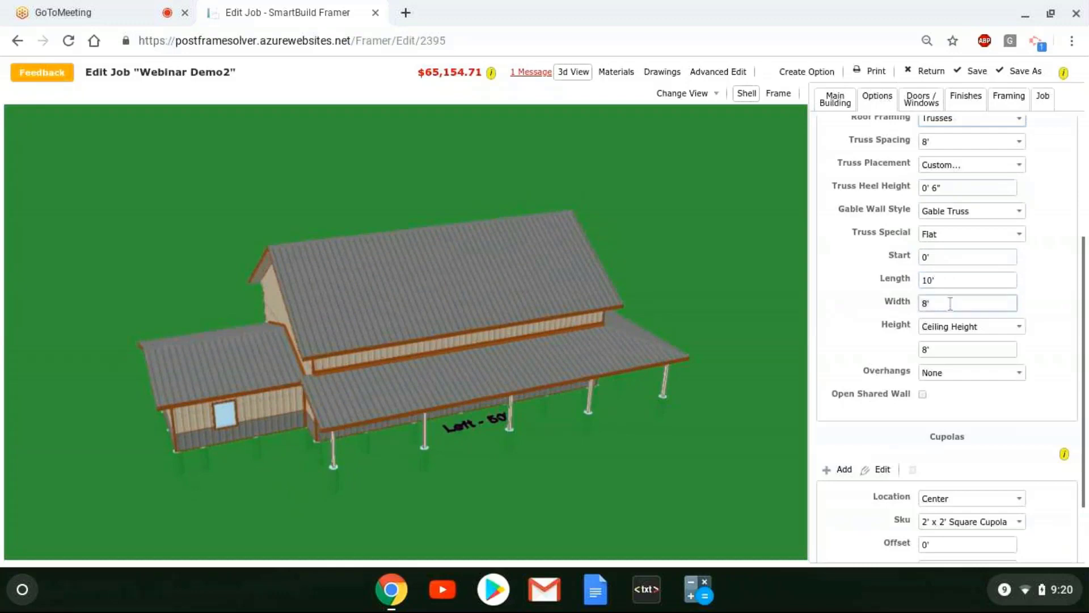
# Step: Set the Height option to Offset Down and Overhangs to 1', and attach the building to the small wing's window wall
pyautogui.click(977, 327)
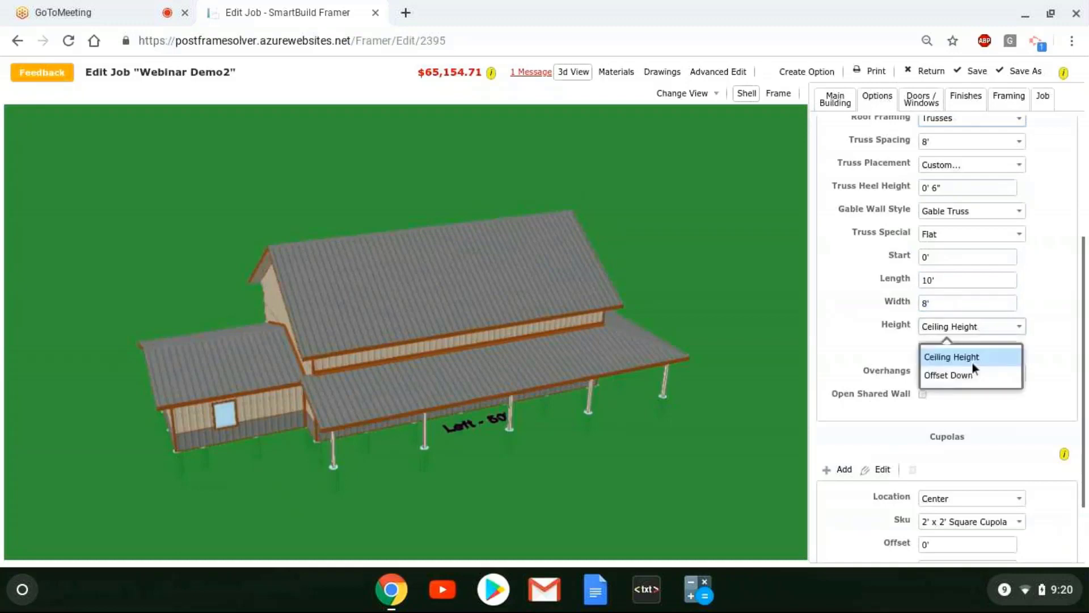
pyautogui.click(965, 375)
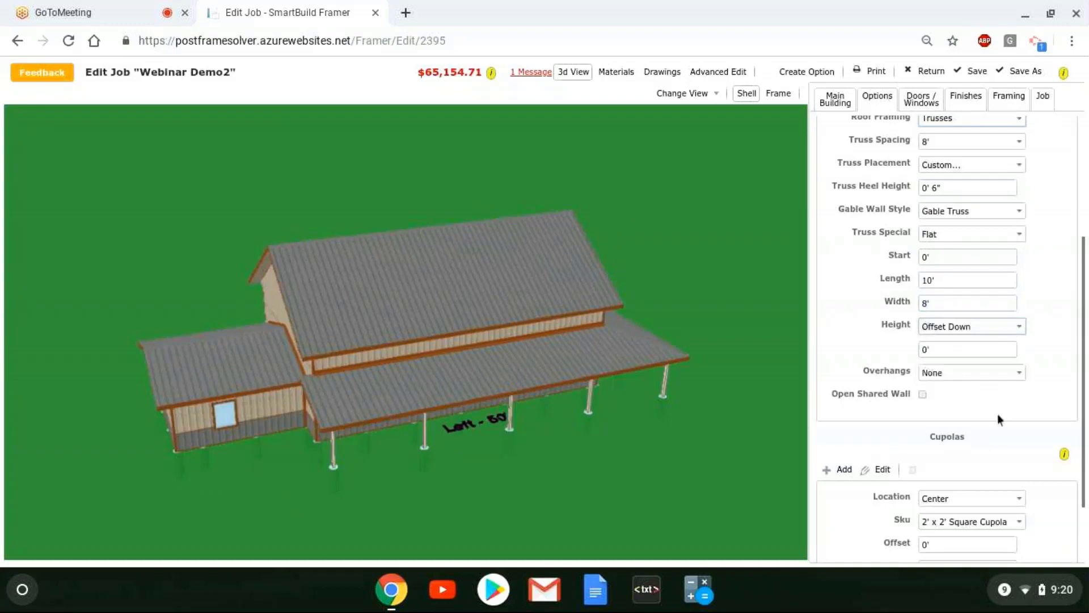
pyautogui.click(993, 379)
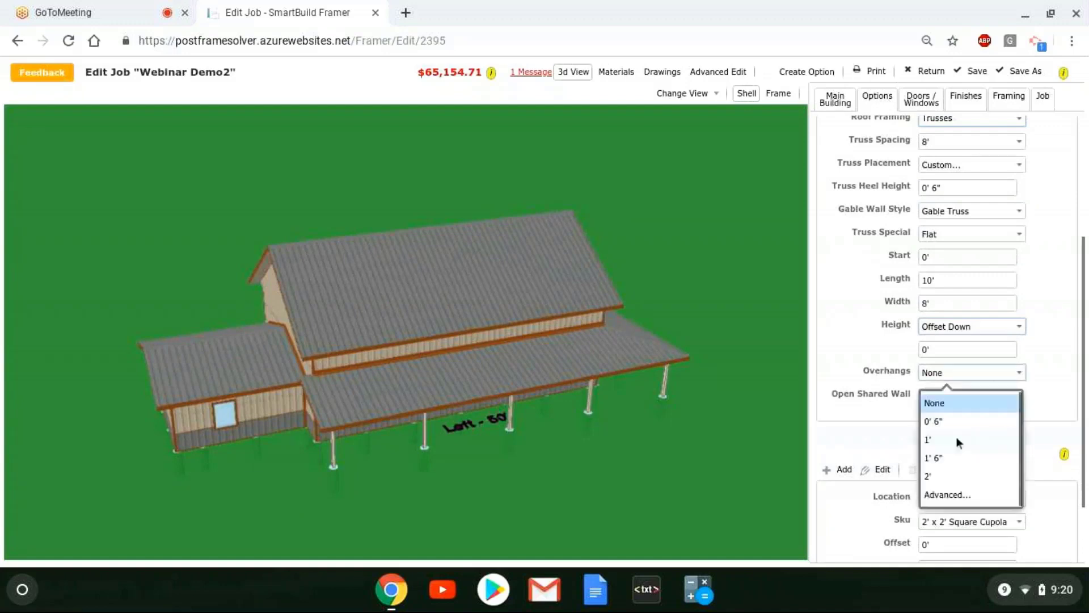
pyautogui.click(955, 440)
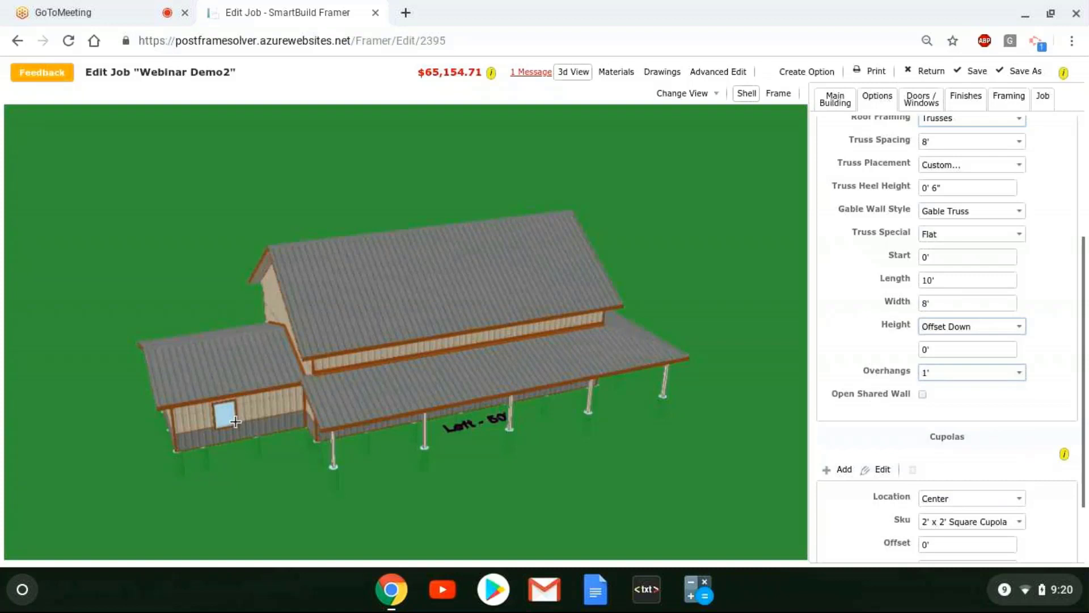
pyautogui.scroll(3, 855, 207)
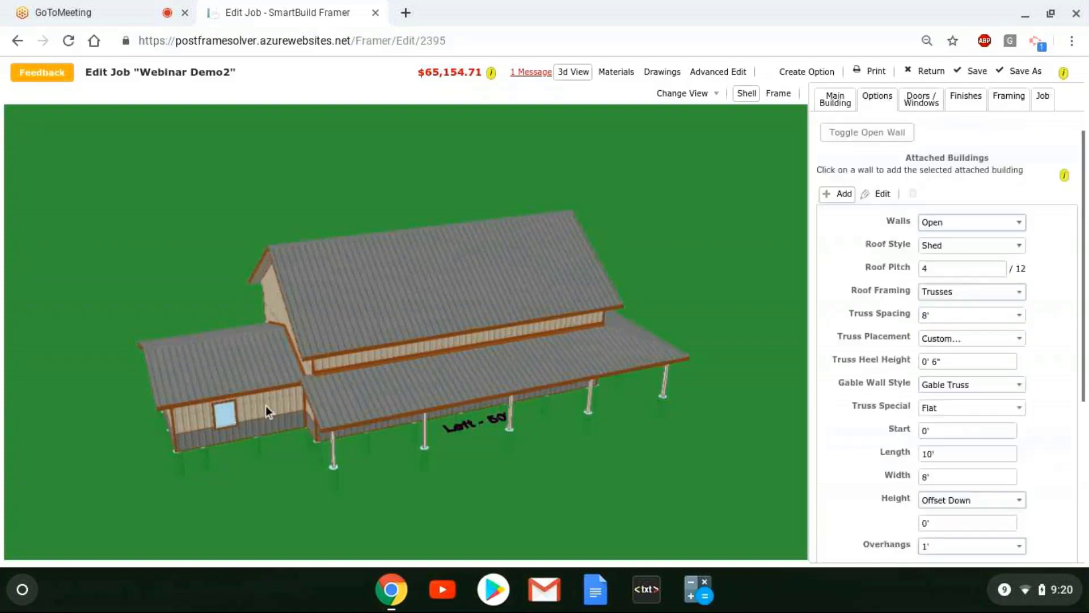
pyautogui.click(266, 396)
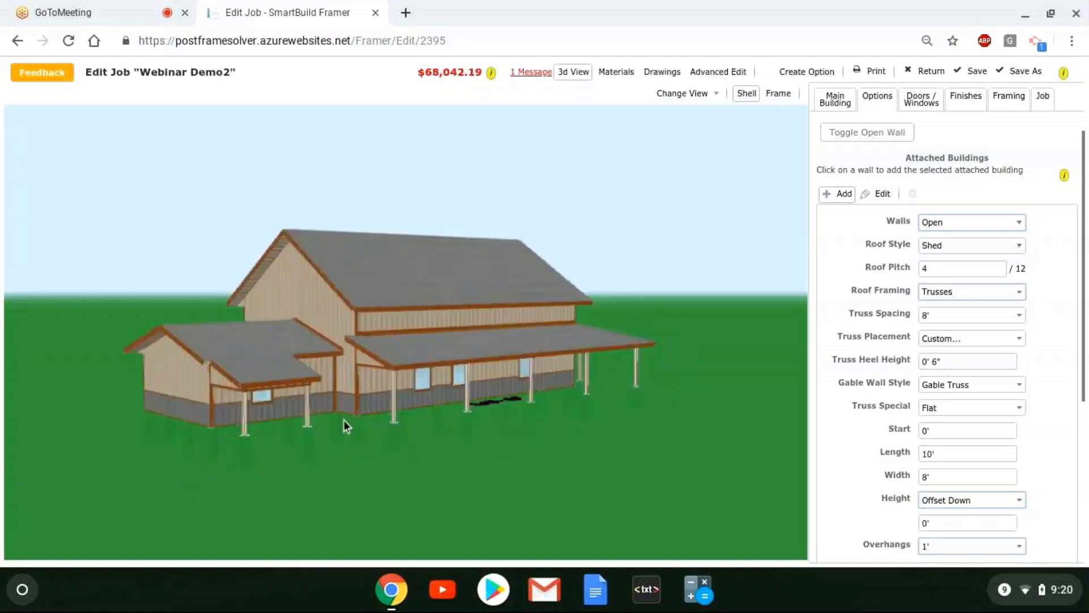
# Step: Examine from several angles how the new open shed roof meets the small wing's roof
pyautogui.moveTo(344, 419); pyautogui.dragTo(261, 410)
pyautogui.scroll(2, 255, 409)
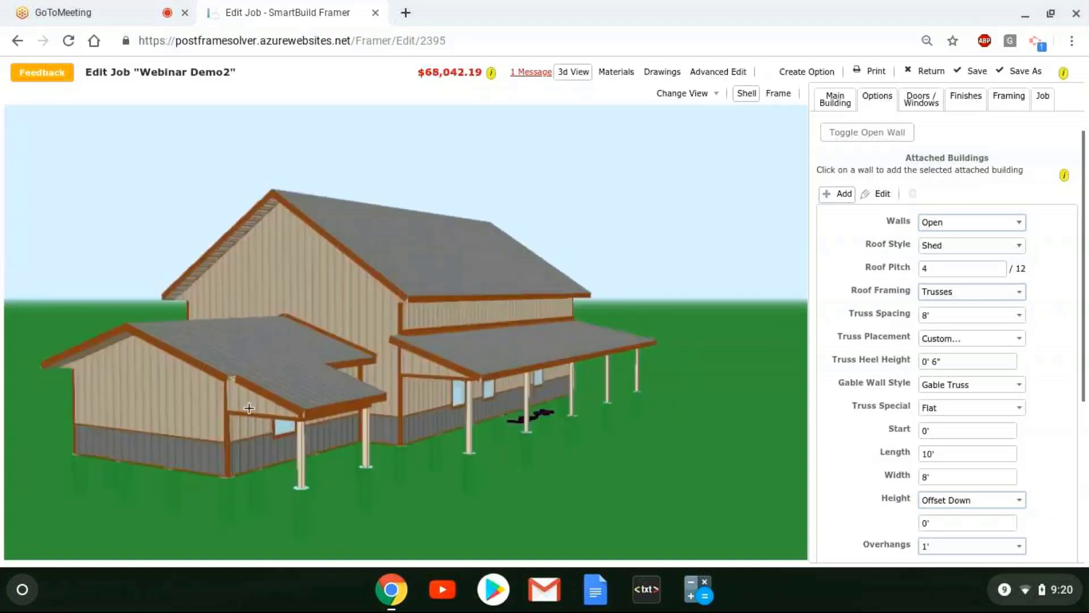
pyautogui.scroll(2, 249, 407)
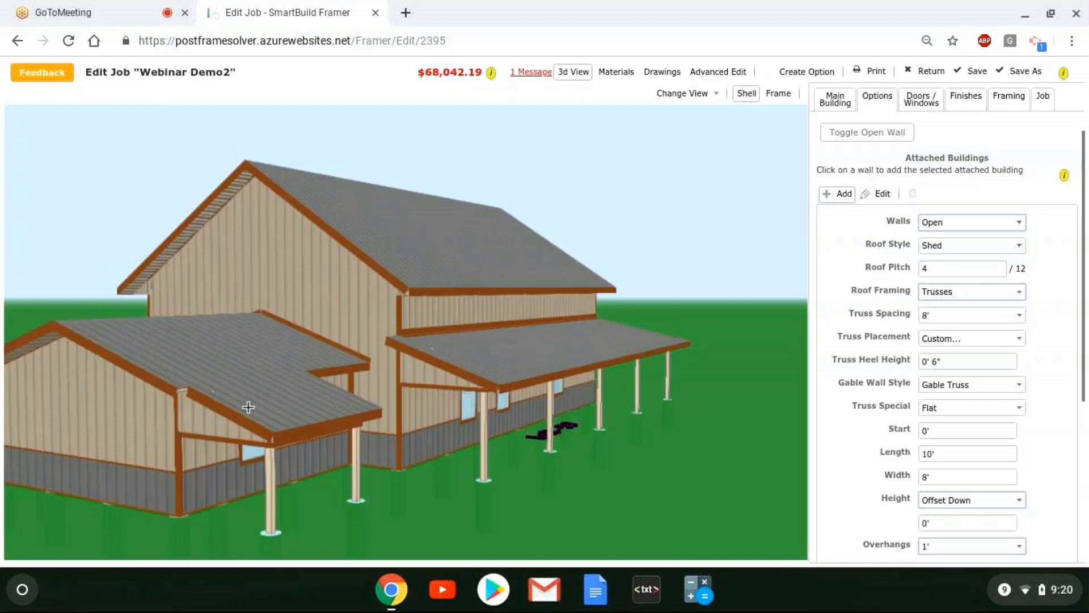
pyautogui.moveTo(248, 407); pyautogui.dragTo(361, 456)
pyautogui.scroll(2, 158, 481)
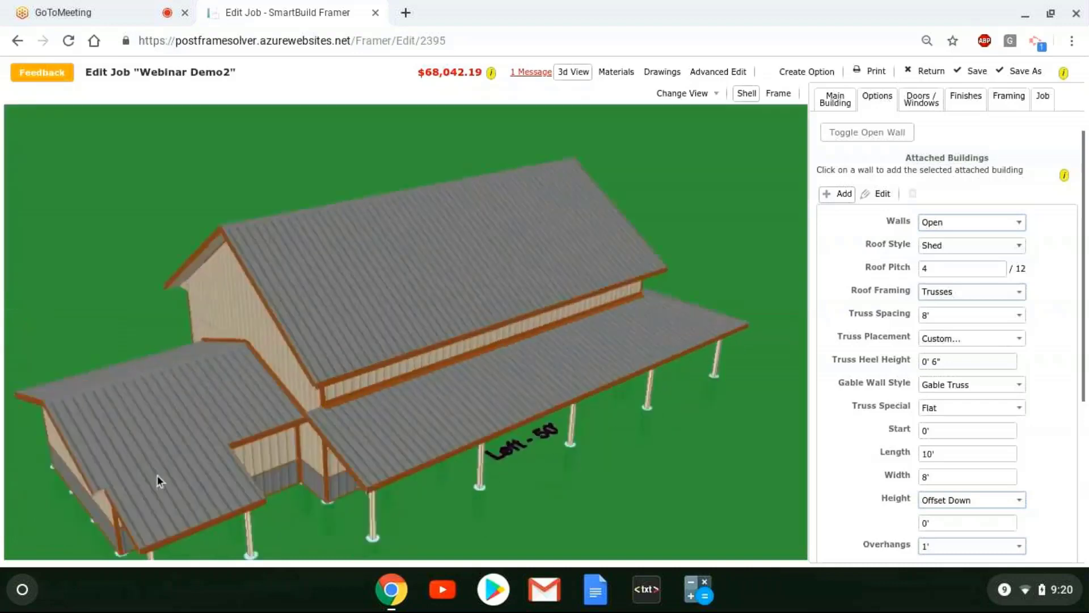
pyautogui.scroll(2, 159, 513)
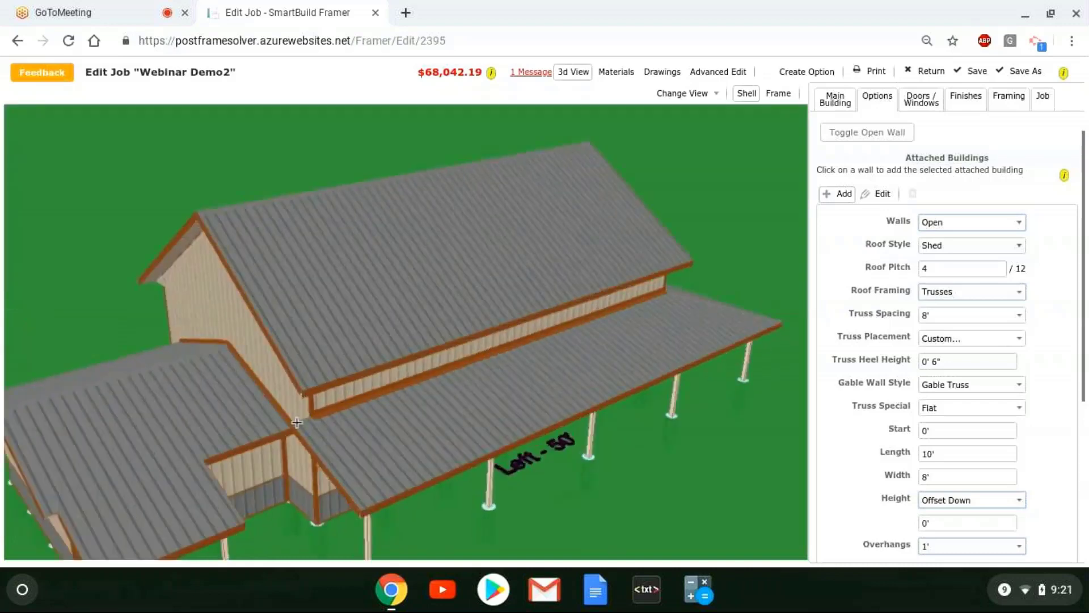
pyautogui.scroll(-2, 167, 389)
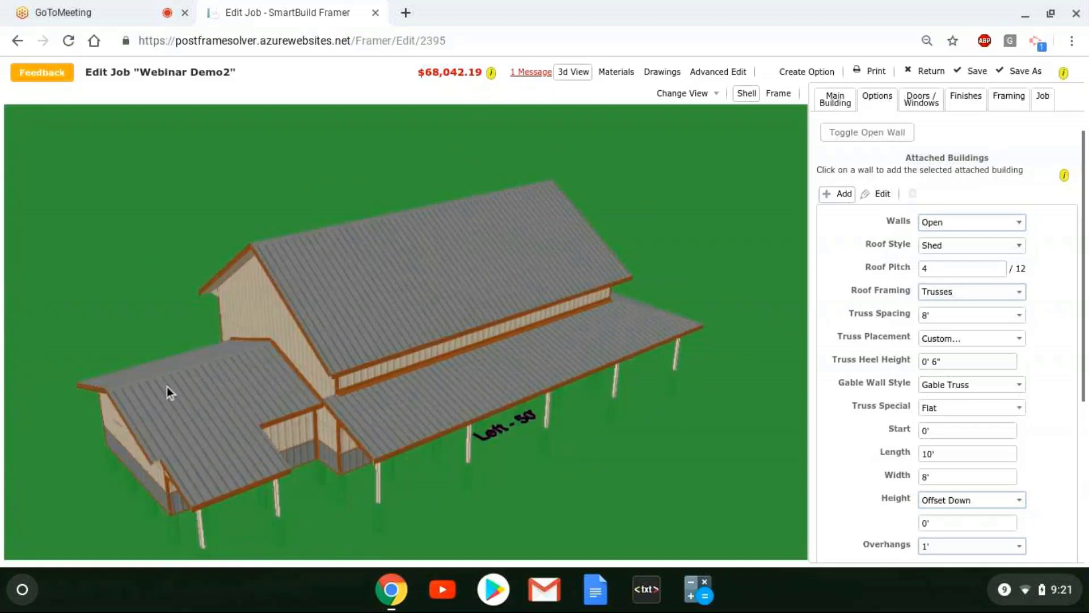
pyautogui.moveTo(166, 386); pyautogui.dragTo(131, 359)
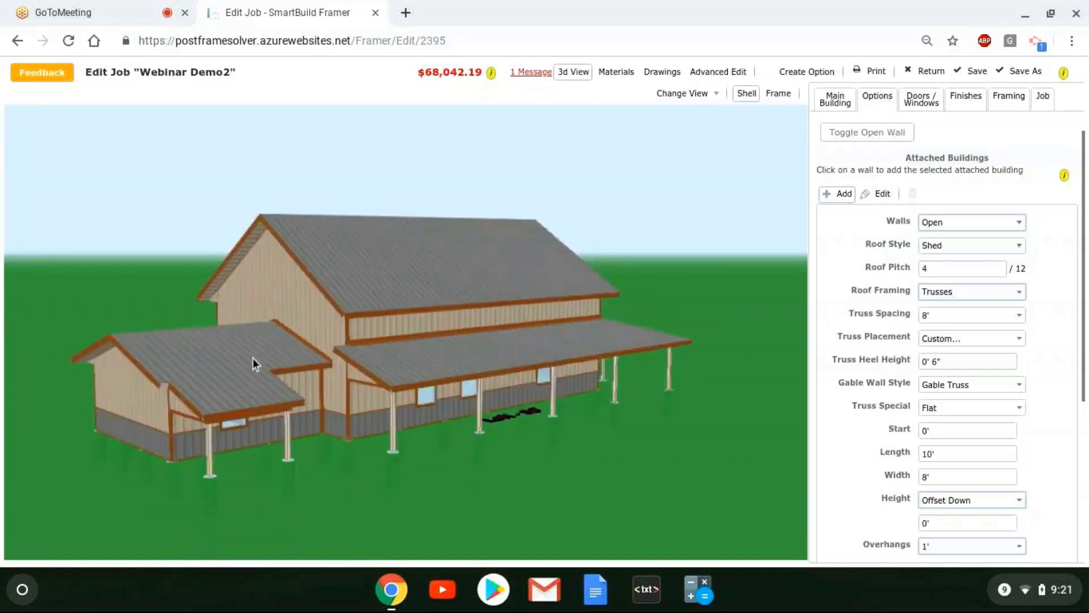
# Step: Edit the open shed attached to the small wing and set its Roof Pitch to 5/12
pyautogui.click(883, 195)
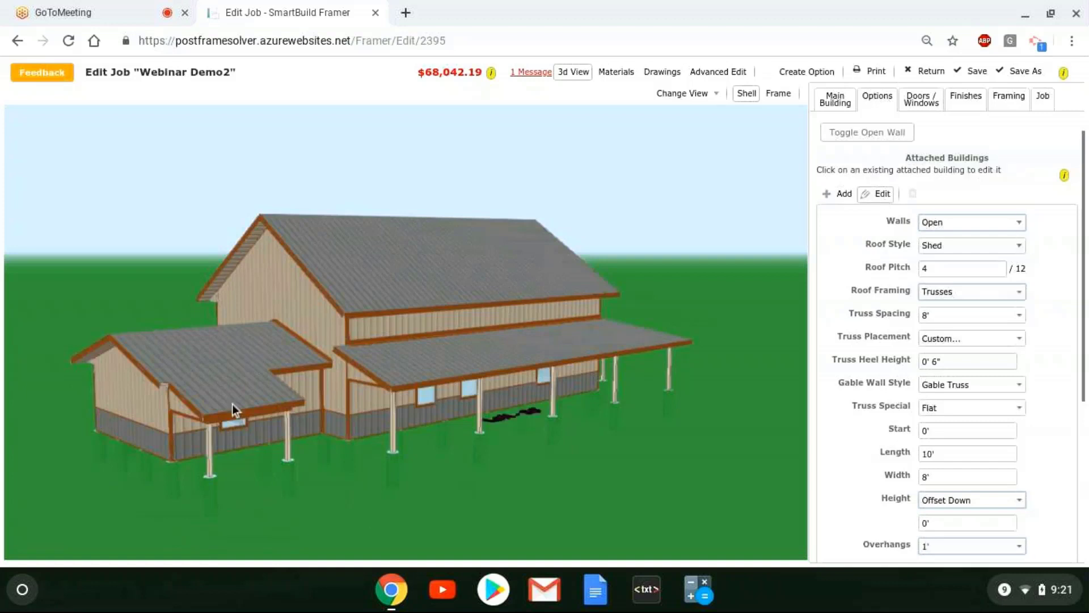
pyautogui.click(235, 410)
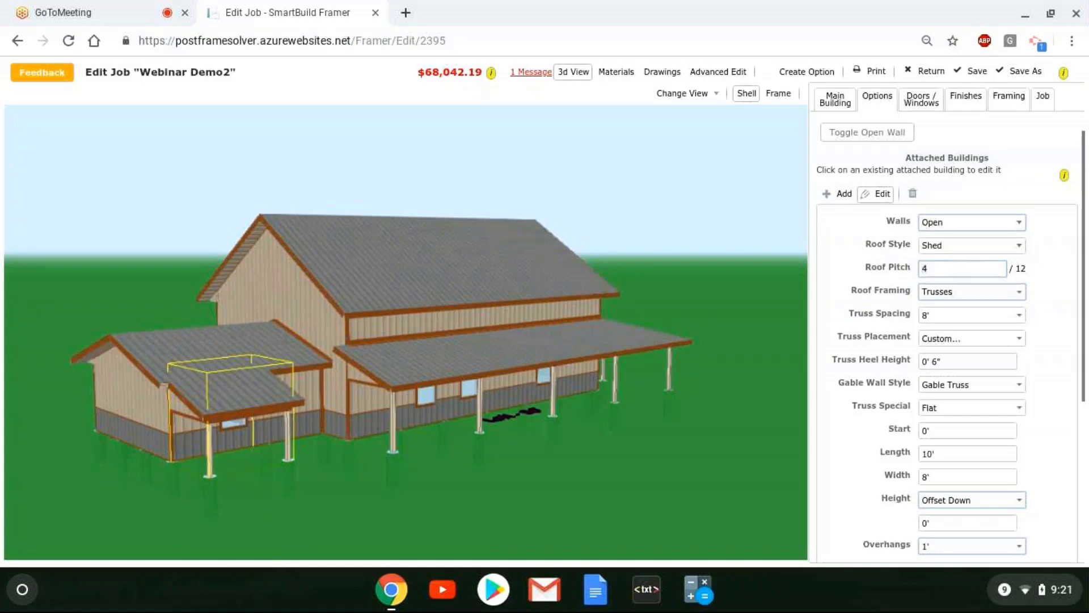
pyautogui.press('BackSpace')
pyautogui.write('5')
pyautogui.click(650, 379)
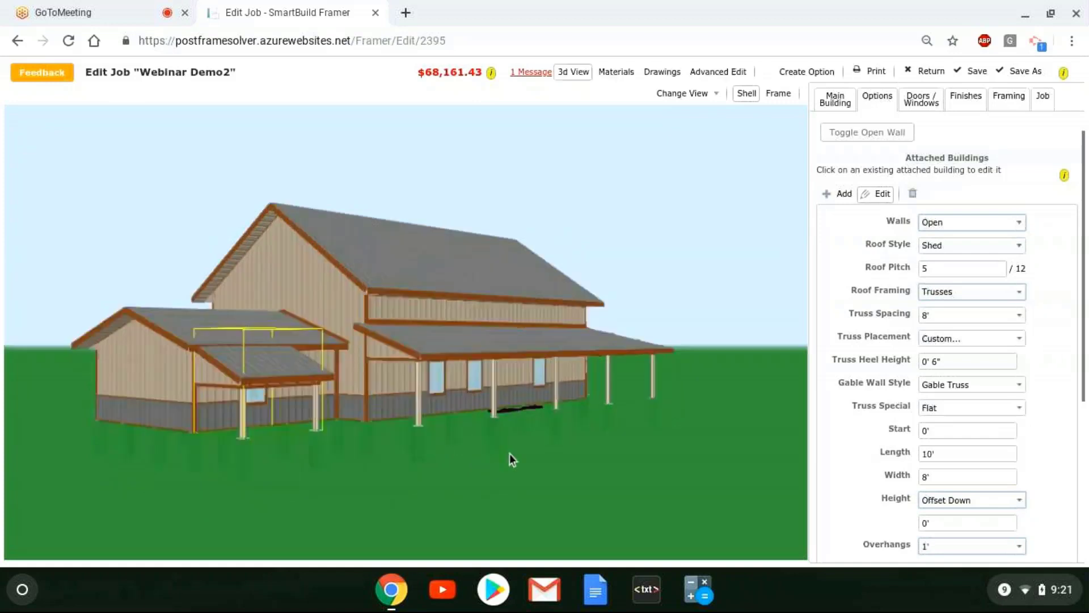
# Step: Inspect the roof transition between the wing and its open shed, and check the Gambrel Transition Trim entry in the trim materials
pyautogui.moveTo(510, 454); pyautogui.dragTo(481, 469)
pyautogui.scroll(5, 481, 470)
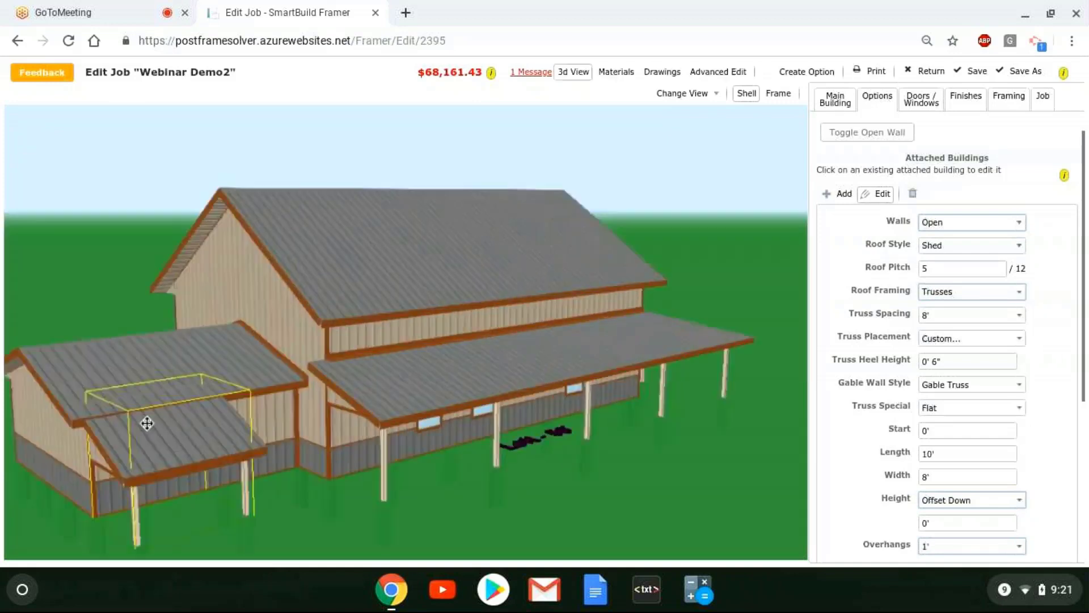
pyautogui.click(616, 71)
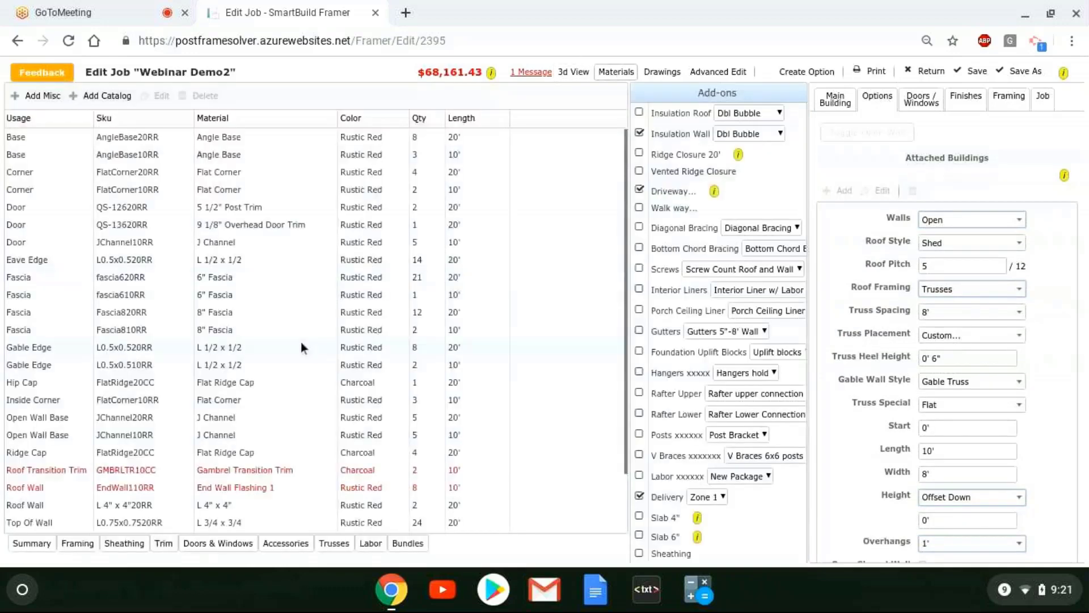
pyautogui.scroll(-2, 300, 341)
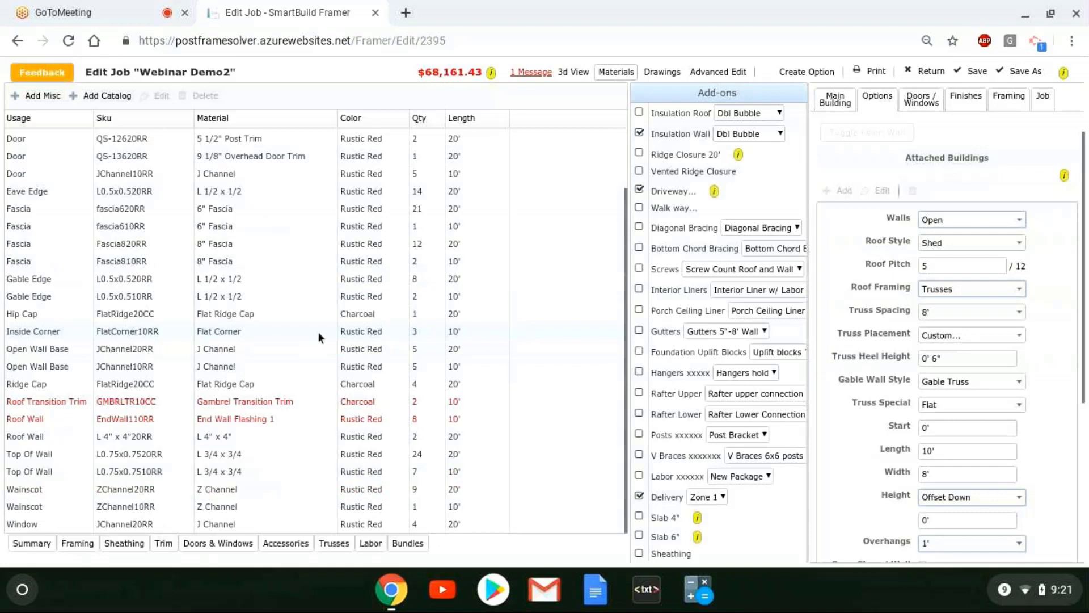
pyautogui.click(284, 406)
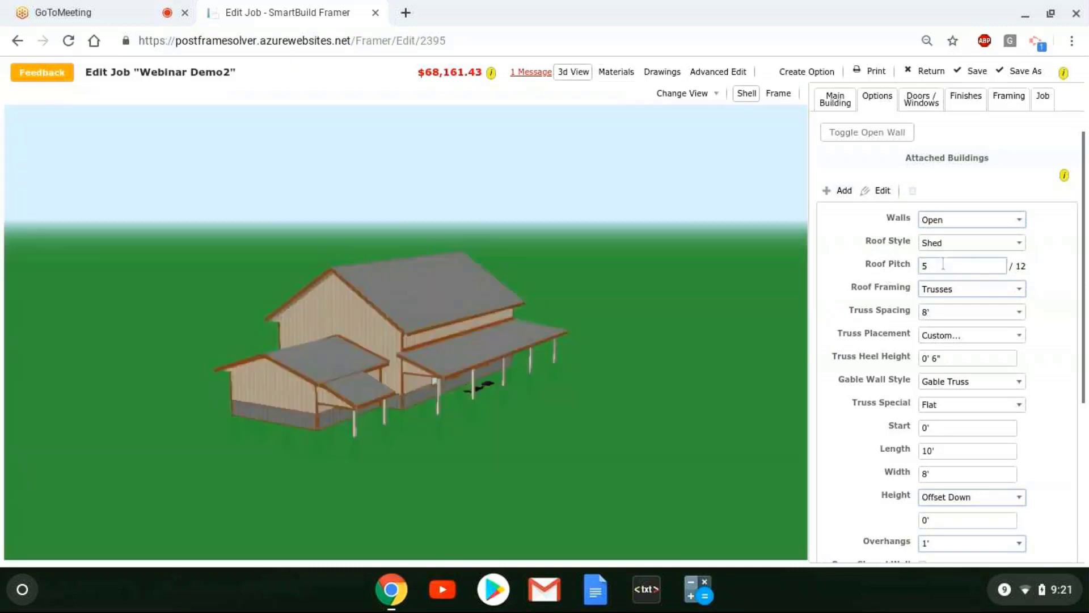
# Step: Edit the open shed attached to the small wing and set its Roof Pitch to 2/12
pyautogui.click(877, 190)
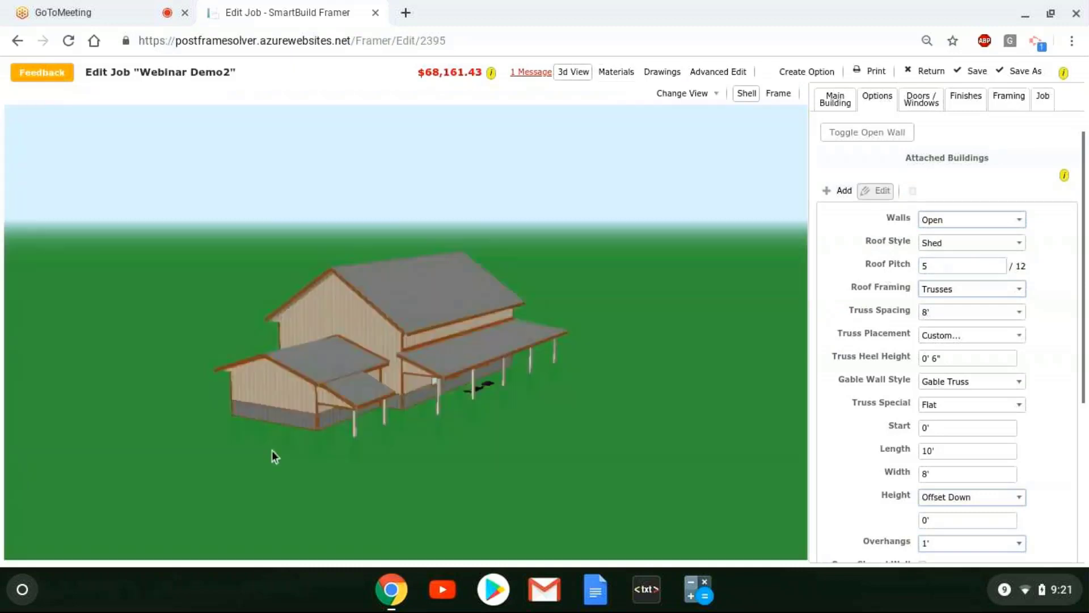
pyautogui.click(362, 404)
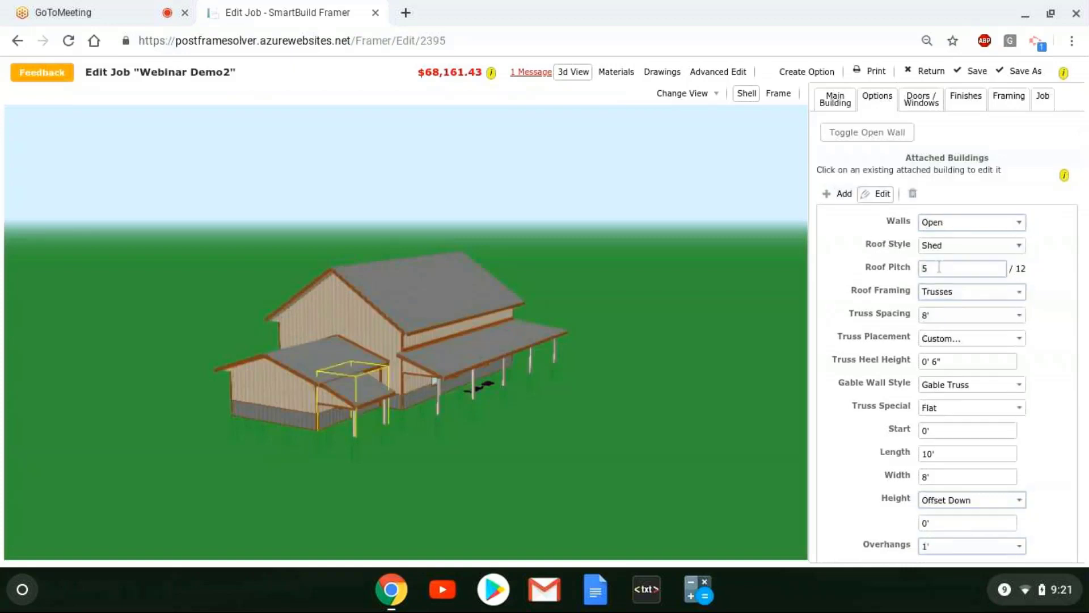
pyautogui.doubleClick(939, 266)
pyautogui.write('2')
pyautogui.click(575, 481)
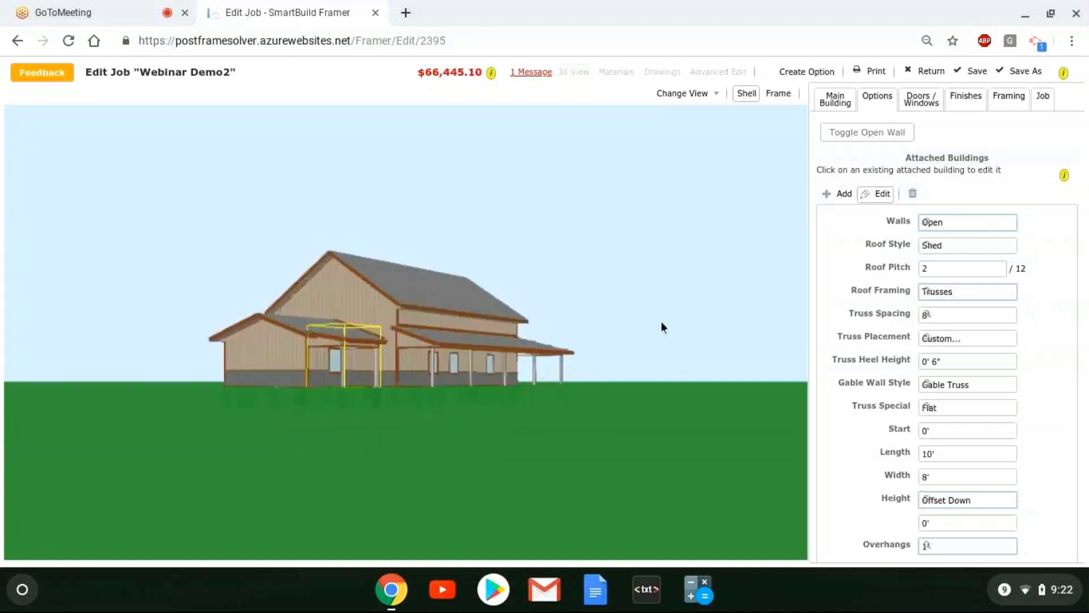
# Step: Inspect where the 2/12 shed roof meets the small wing's roof, and check the job's materials list
pyautogui.moveTo(514, 396); pyautogui.dragTo(303, 390)
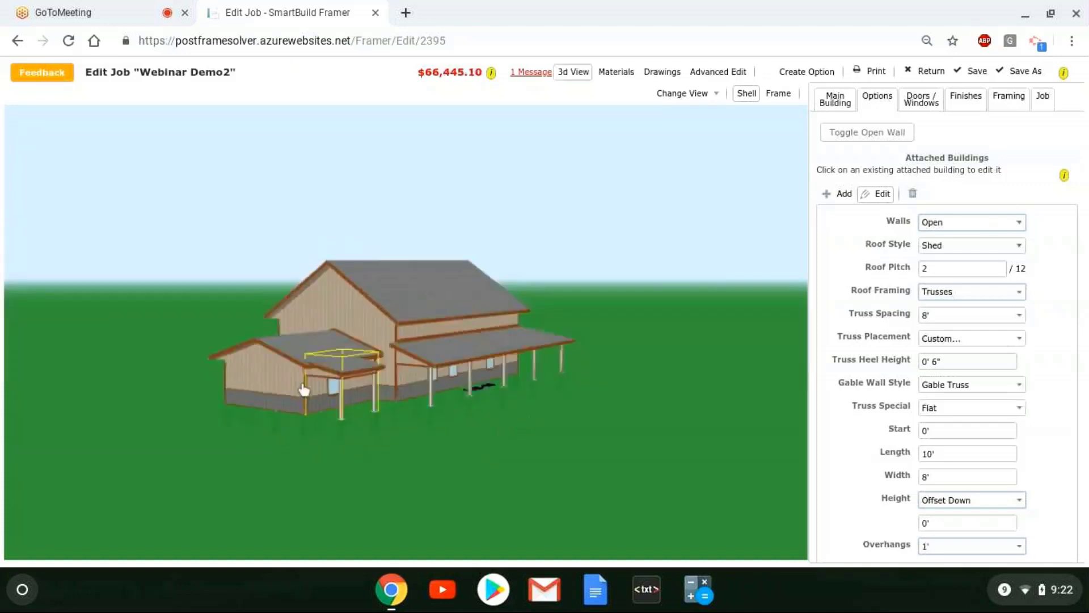
pyautogui.scroll(3, 261, 414)
pyautogui.moveTo(220, 439); pyautogui.dragTo(261, 414)
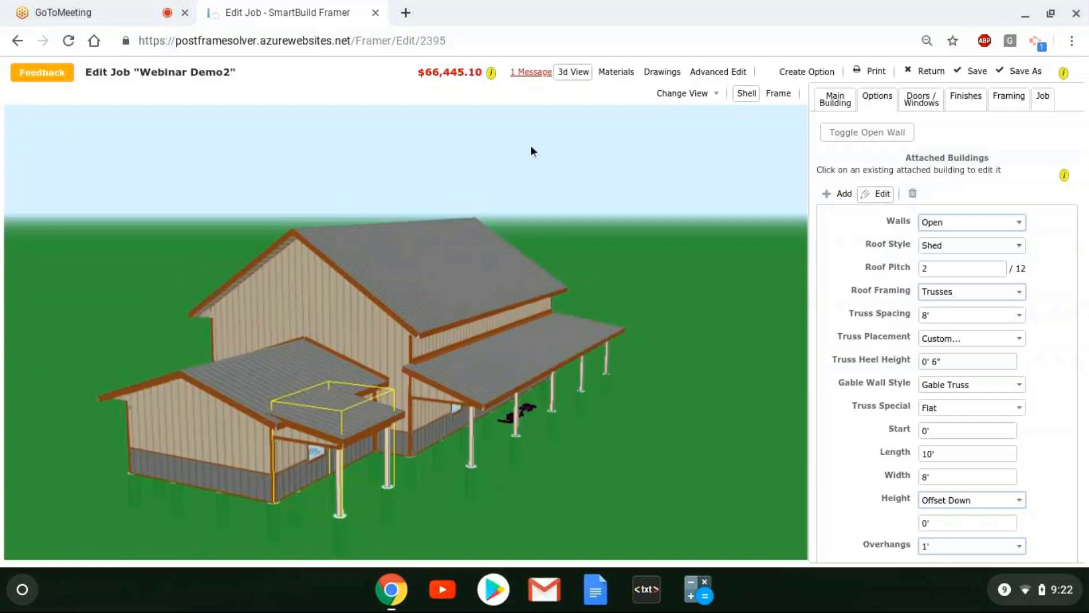
pyautogui.click(624, 72)
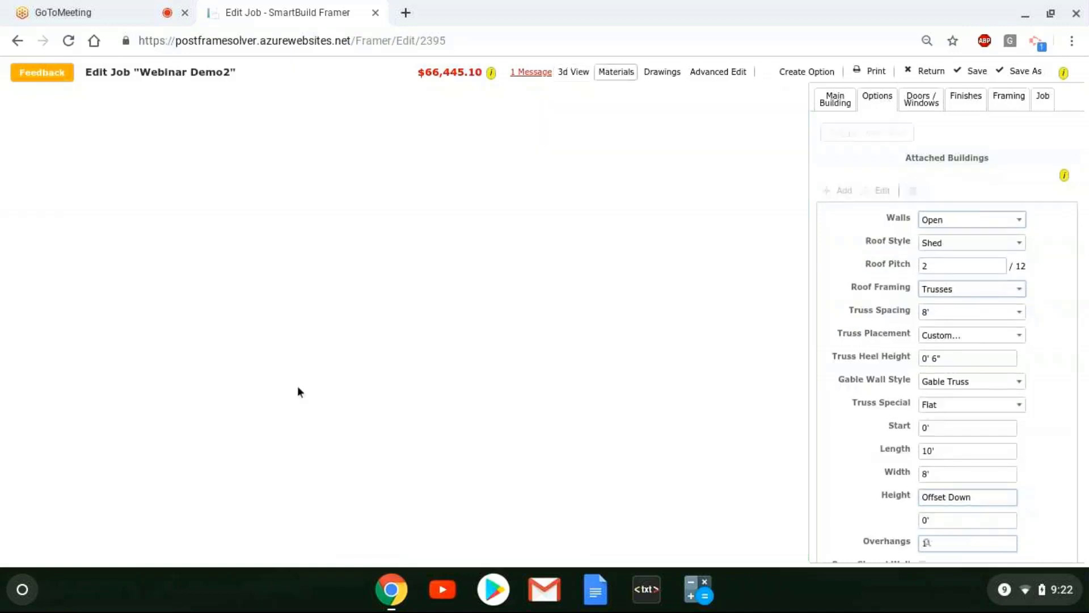
pyautogui.click(263, 434)
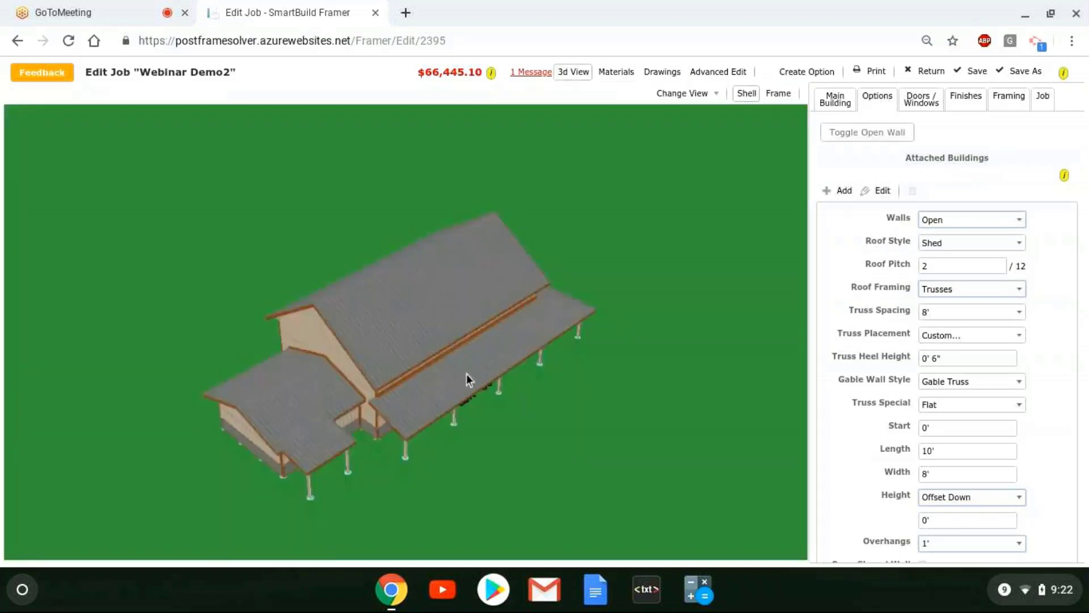
# Step: Examine the whole building from several angles, including the shed roof transition on the small wing and the opposite side
pyautogui.moveTo(466, 373); pyautogui.dragTo(473, 427)
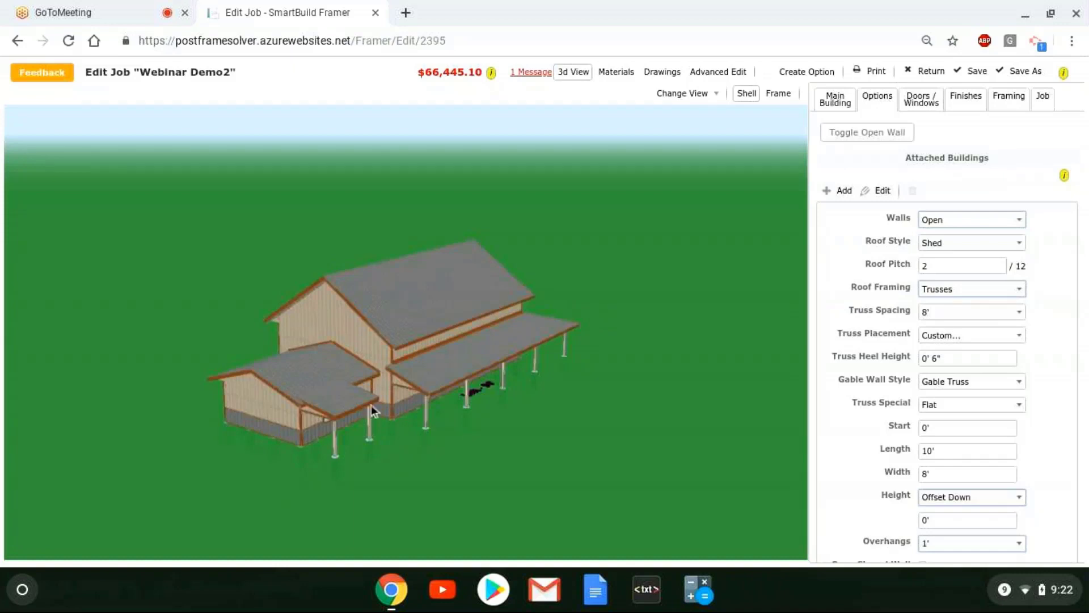
pyautogui.moveTo(371, 408); pyautogui.dragTo(328, 371)
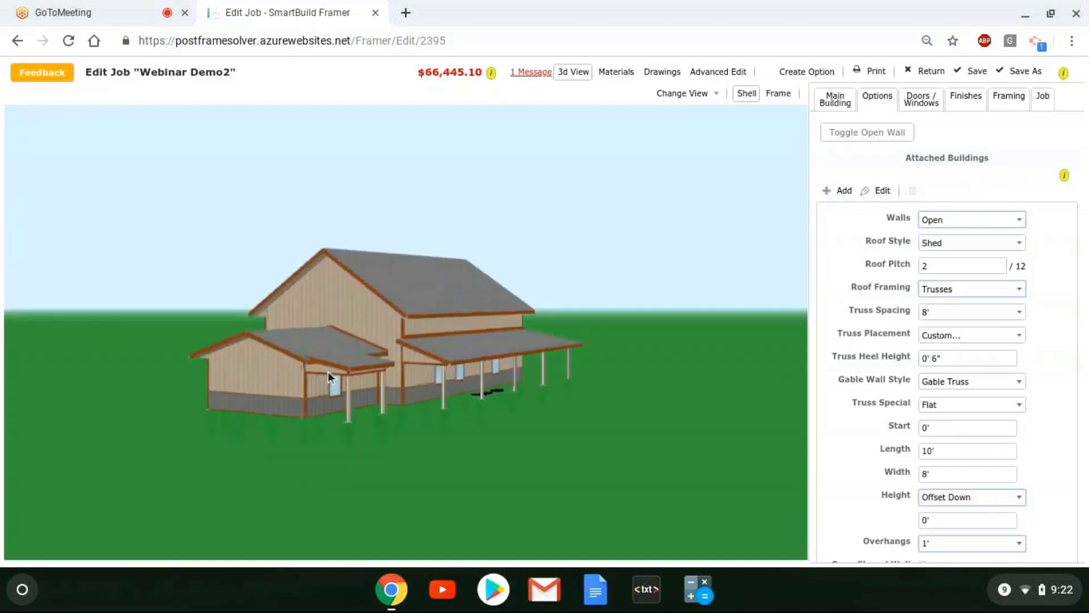
pyautogui.scroll(3, 328, 371)
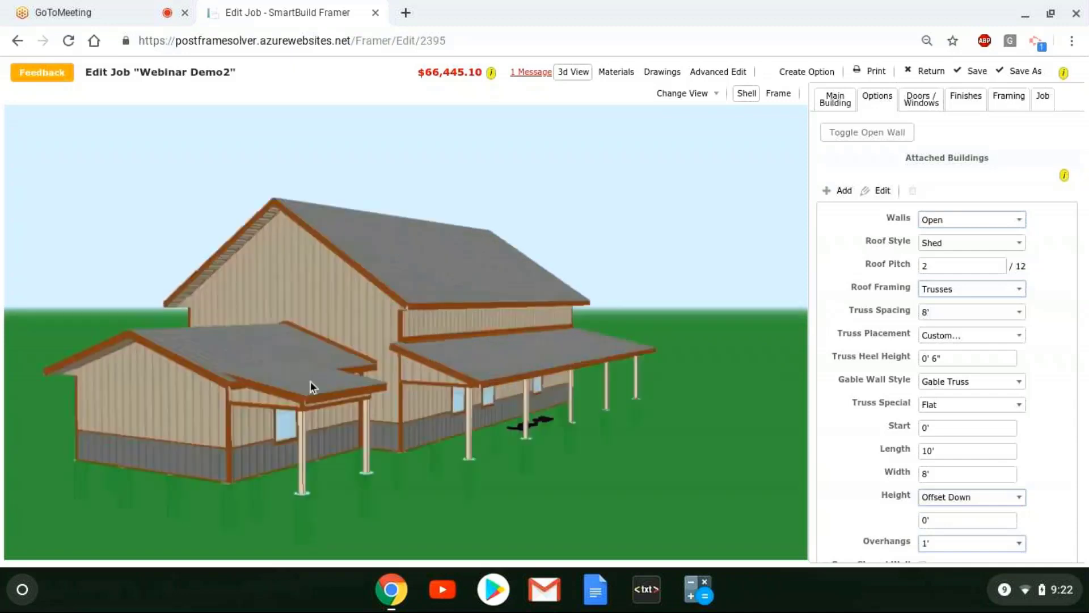
pyautogui.scroll(-2, 311, 376)
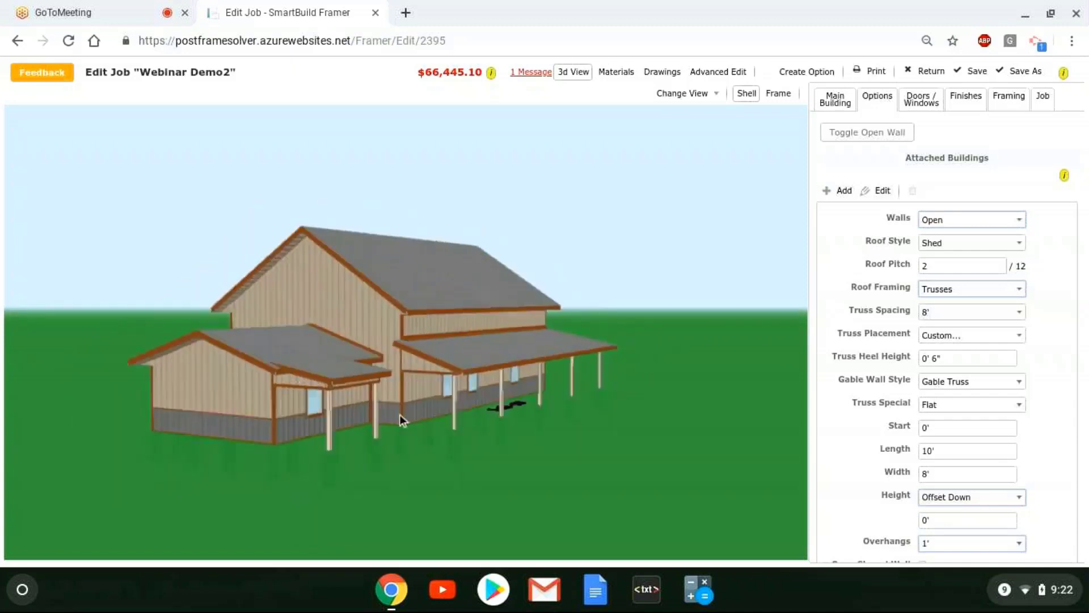
pyautogui.moveTo(400, 416); pyautogui.dragTo(447, 457)
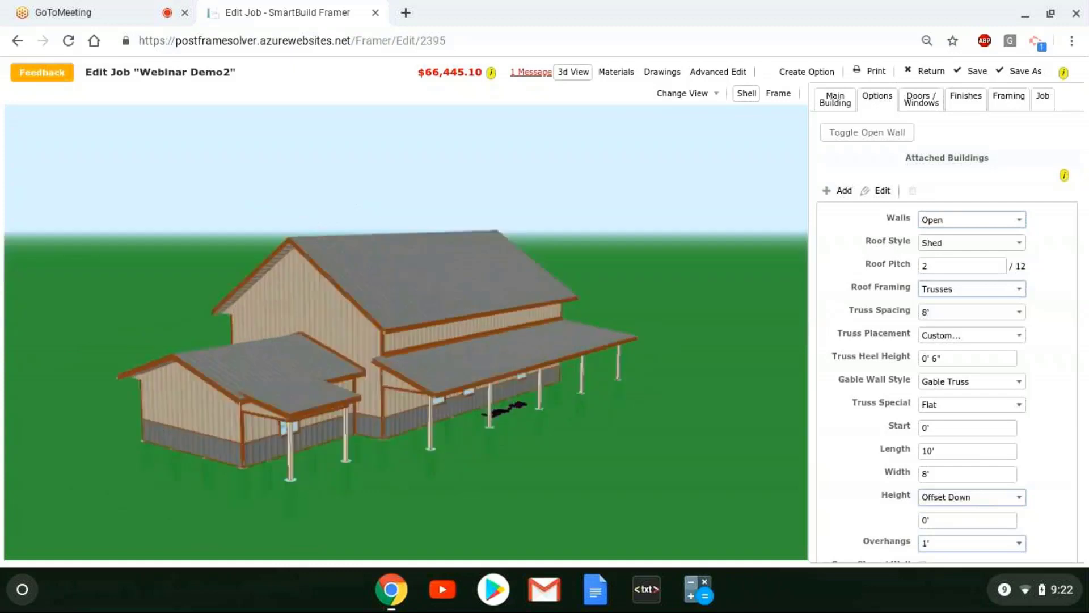
pyautogui.moveTo(459, 449); pyautogui.dragTo(482, 451)
pyautogui.scroll(-2, 481, 445)
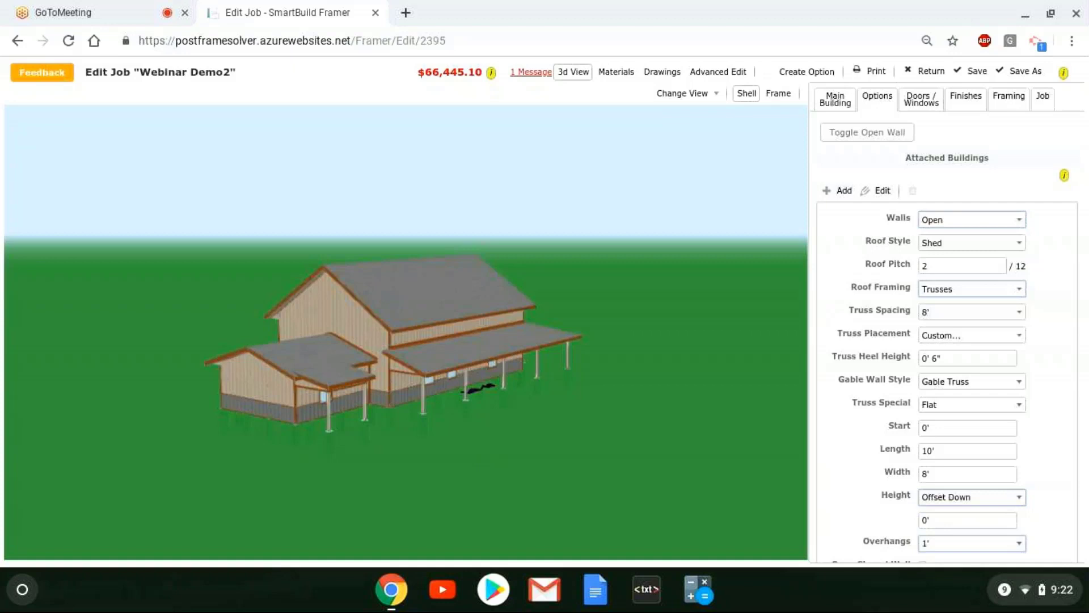
pyautogui.moveTo(510, 340); pyautogui.dragTo(285, 332)
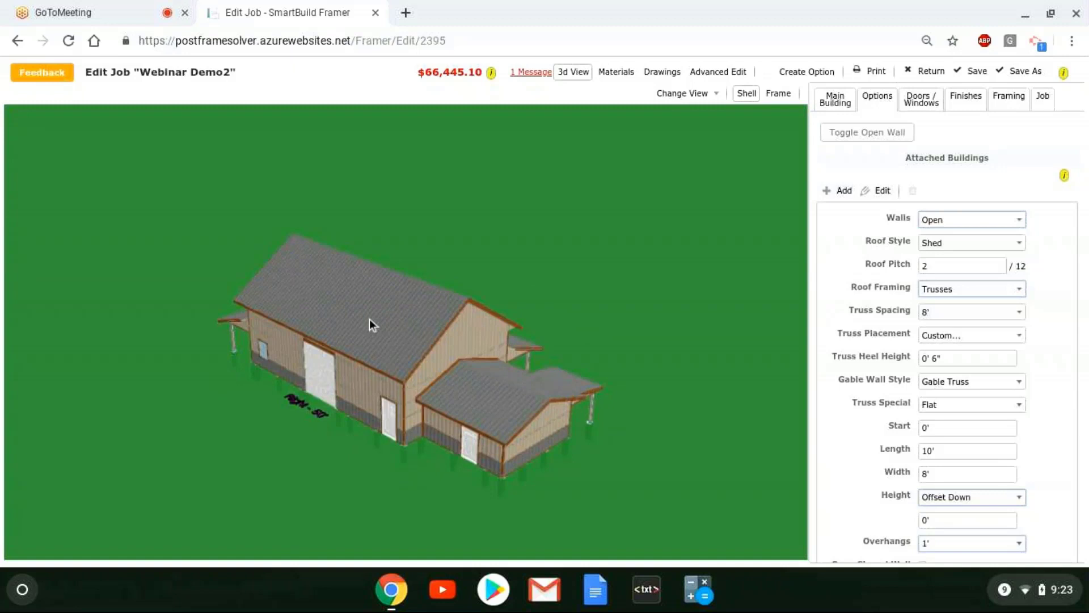
pyautogui.moveTo(369, 320); pyautogui.dragTo(452, 379)
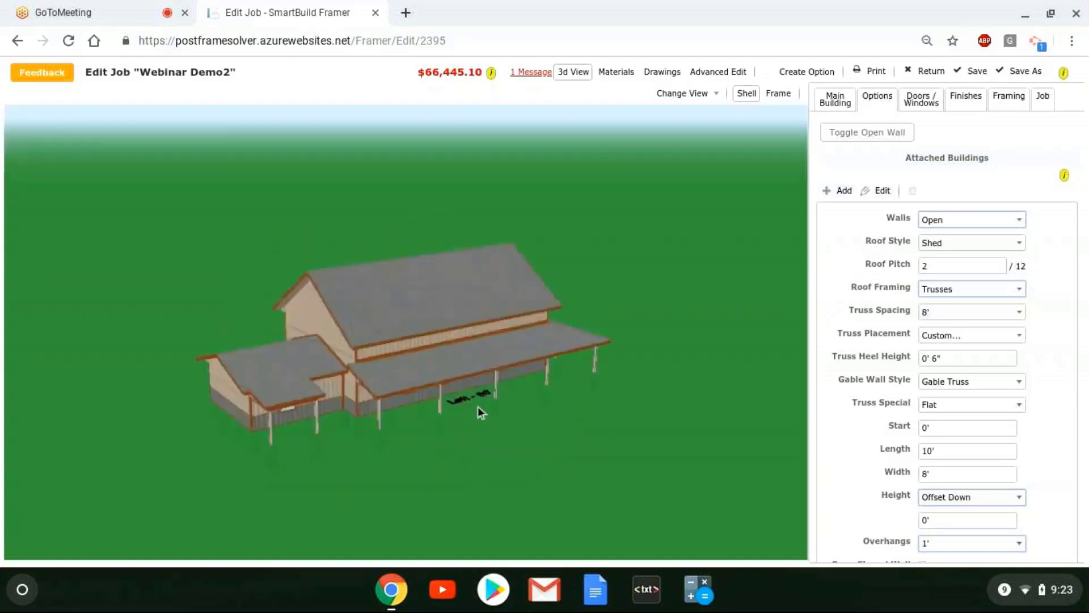
pyautogui.scroll(-2, 477, 407)
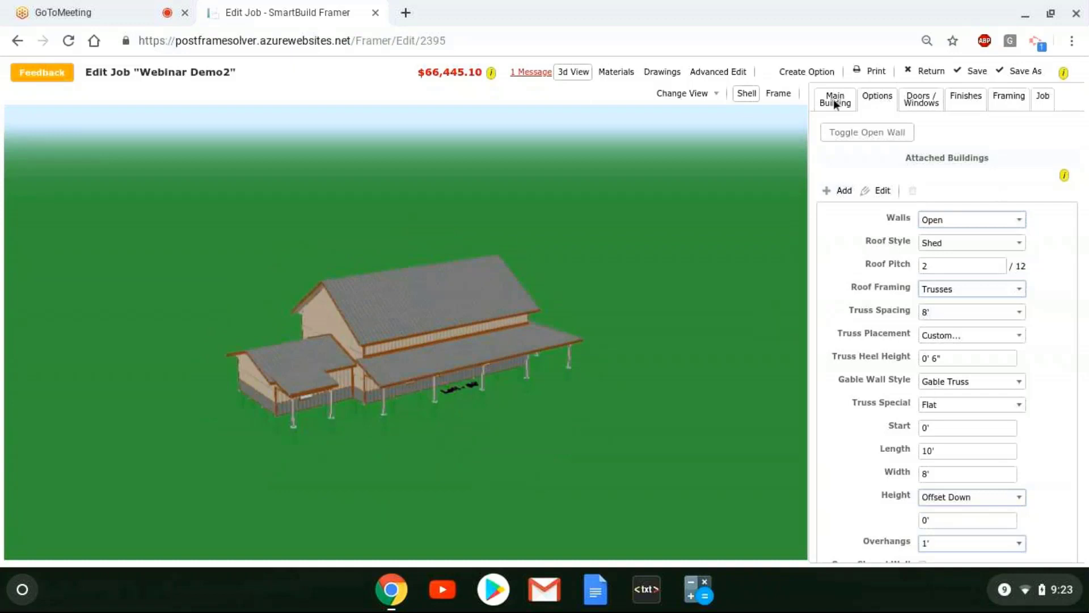
# Step: Display the building's frame and set Truss Special to Scissor in the roof framing settings
pyautogui.click(1025, 97)
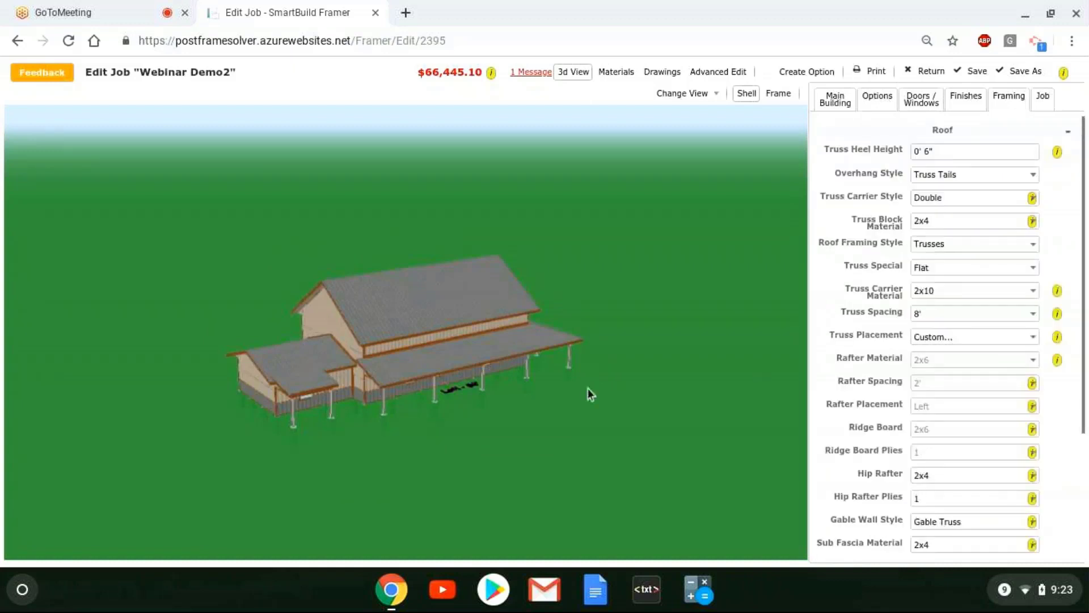
pyautogui.moveTo(588, 388); pyautogui.dragTo(567, 373)
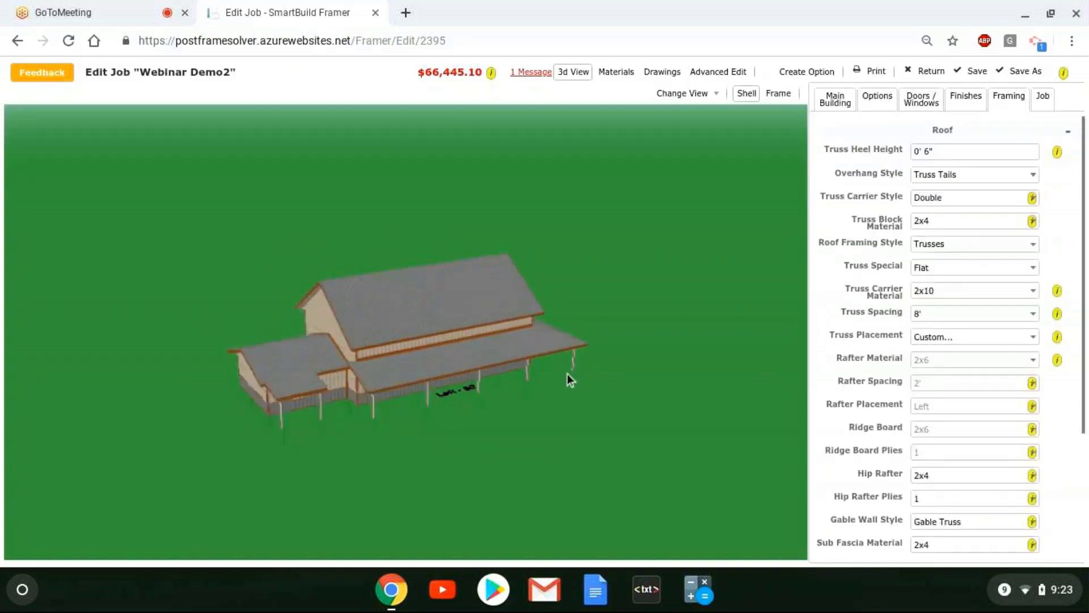
pyautogui.click(776, 94)
pyautogui.moveTo(629, 380); pyautogui.dragTo(523, 390)
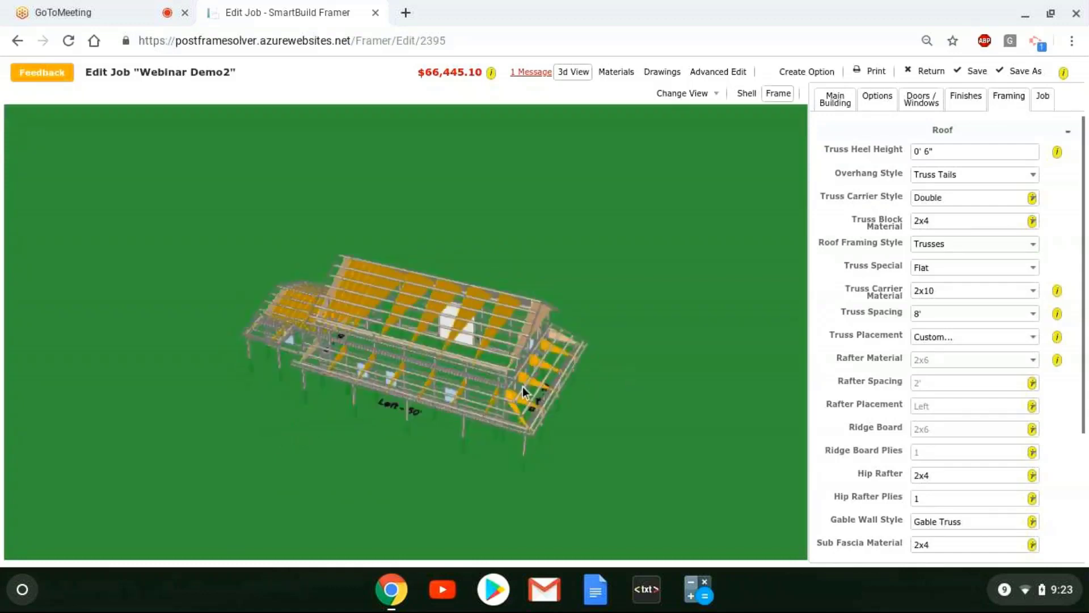
pyautogui.click(1032, 270)
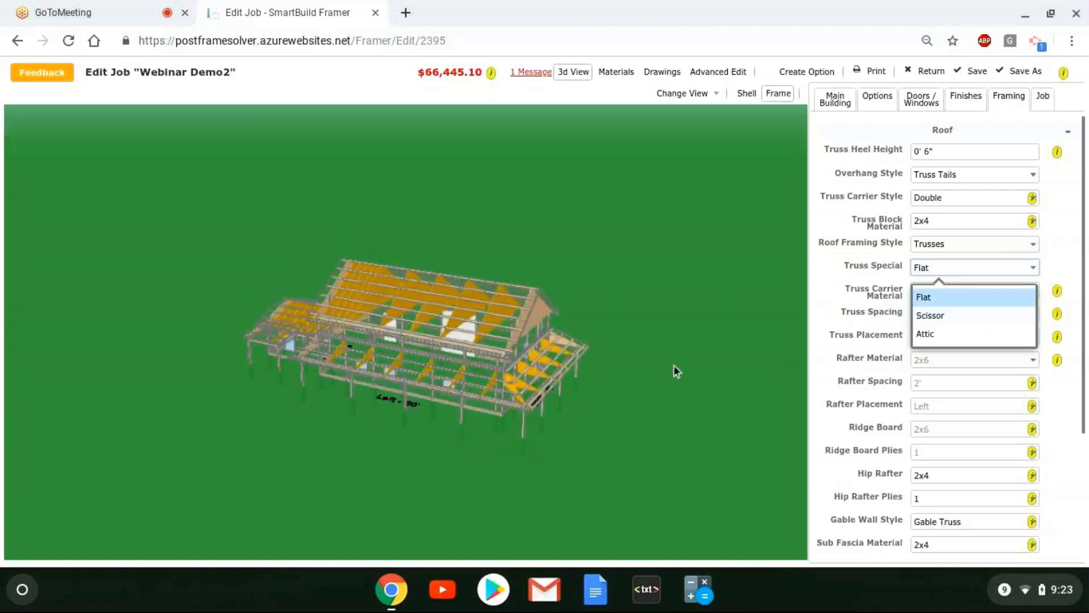
pyautogui.moveTo(674, 367); pyautogui.dragTo(564, 336)
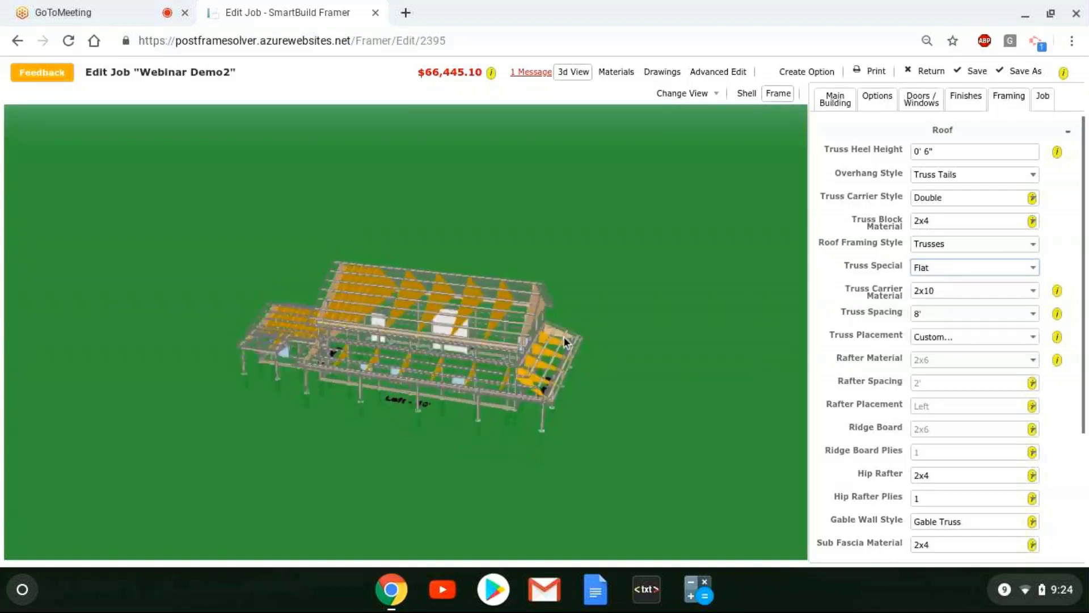
pyautogui.click(962, 277)
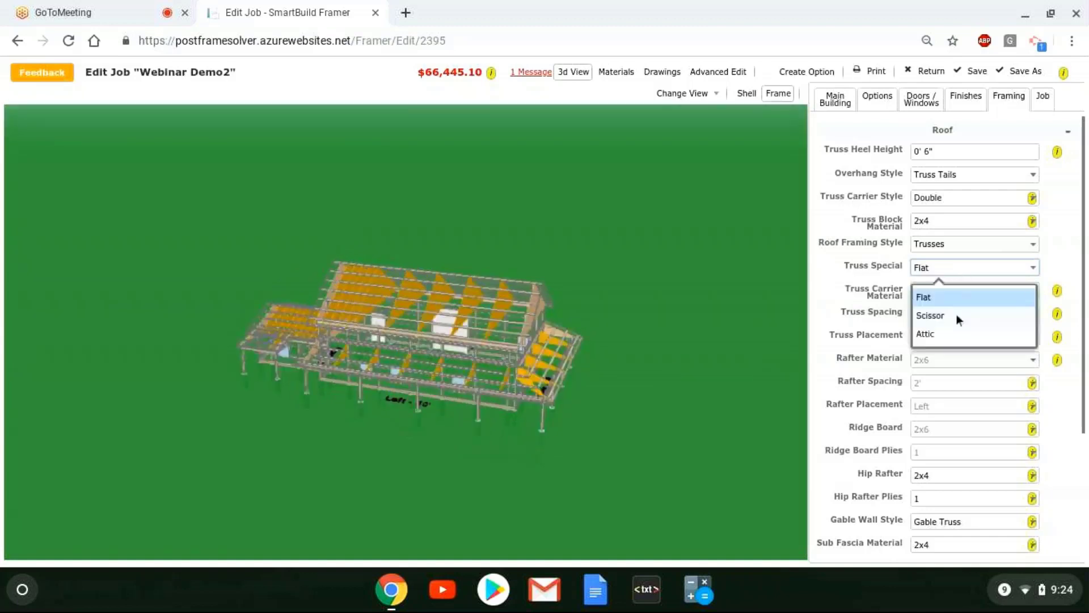
pyautogui.click(957, 317)
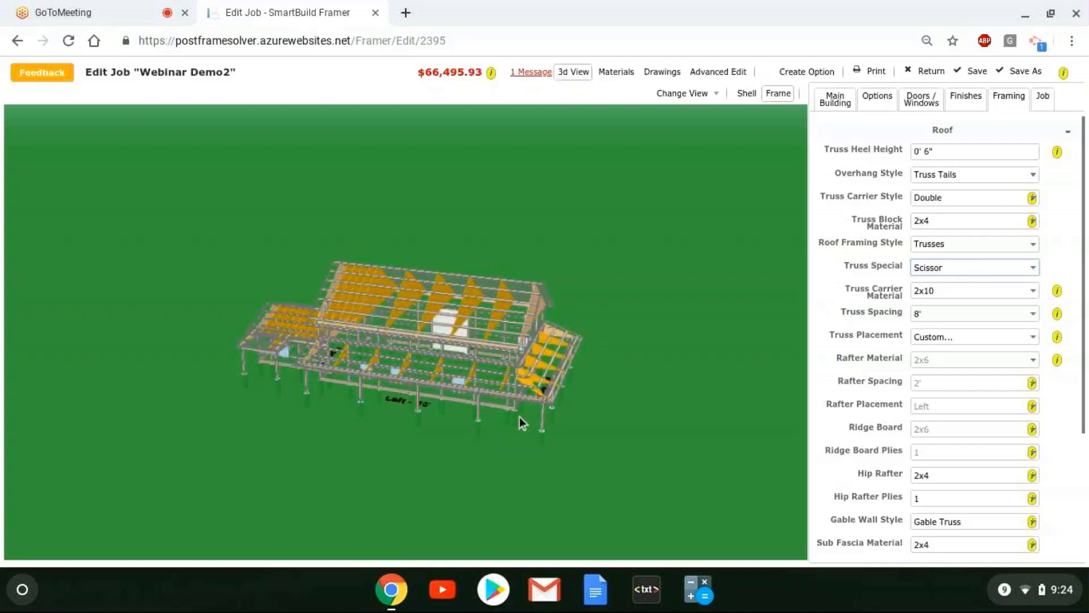
# Step: Inspect the scissor trusses in the framed model from several angles and check the truss entries in the materials list
pyautogui.moveTo(520, 417); pyautogui.dragTo(542, 308)
pyautogui.moveTo(345, 421); pyautogui.dragTo(293, 382)
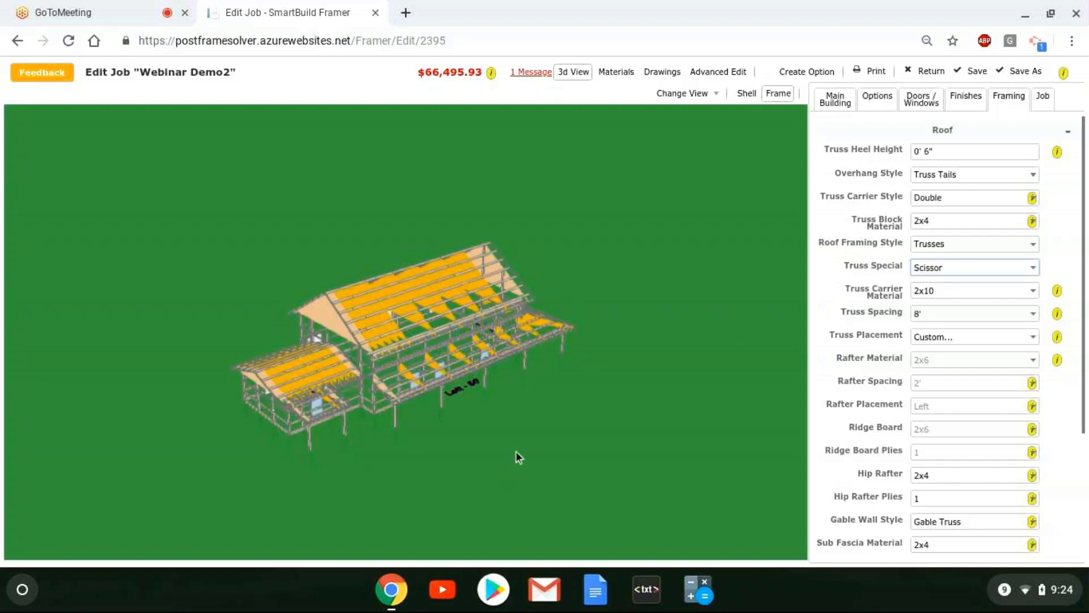
pyautogui.moveTo(516, 447); pyautogui.dragTo(342, 299)
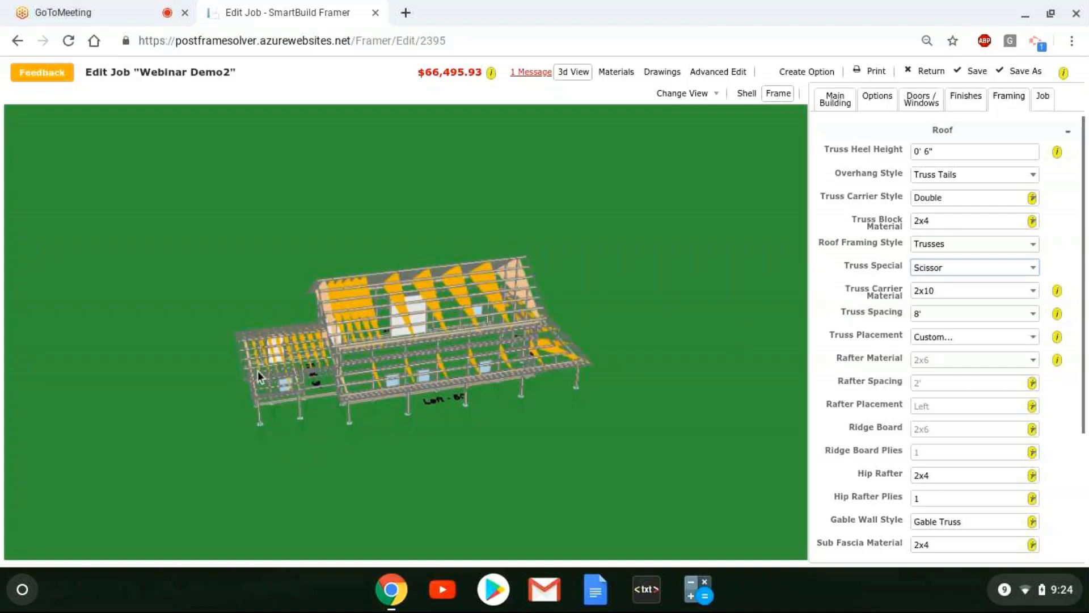
pyautogui.click(618, 75)
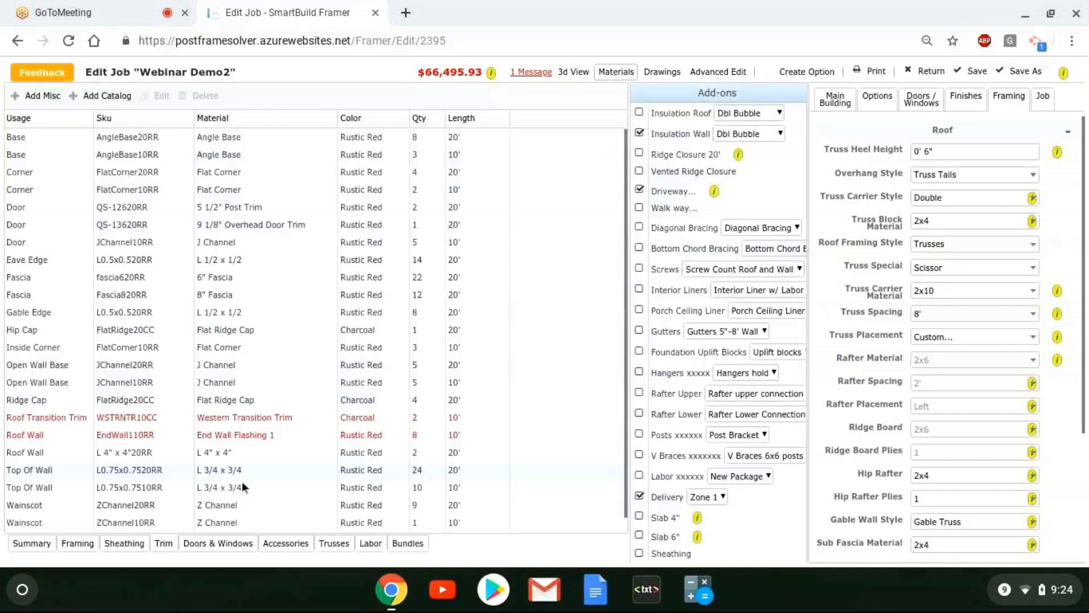
pyautogui.click(342, 543)
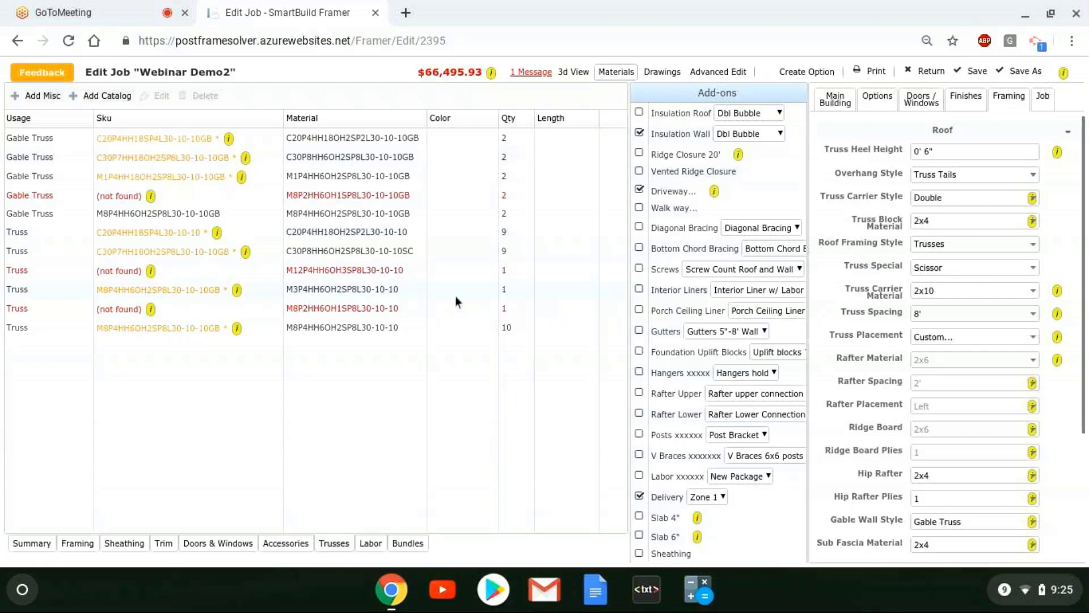
# Step: Save the Webinar Demo2 job and return to the home page
pyautogui.click(948, 272)
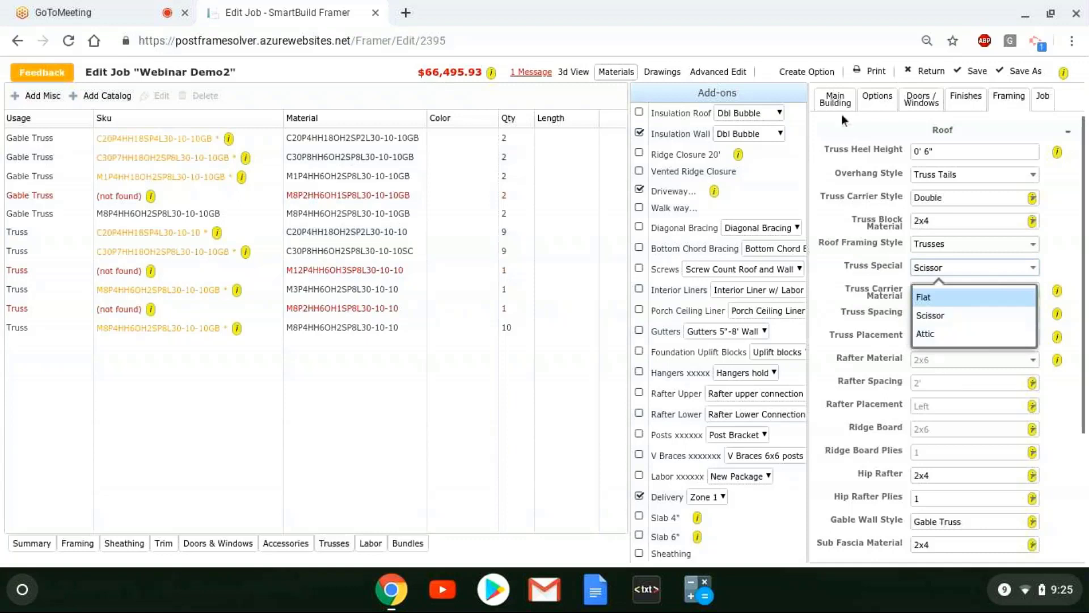
pyautogui.click(941, 74)
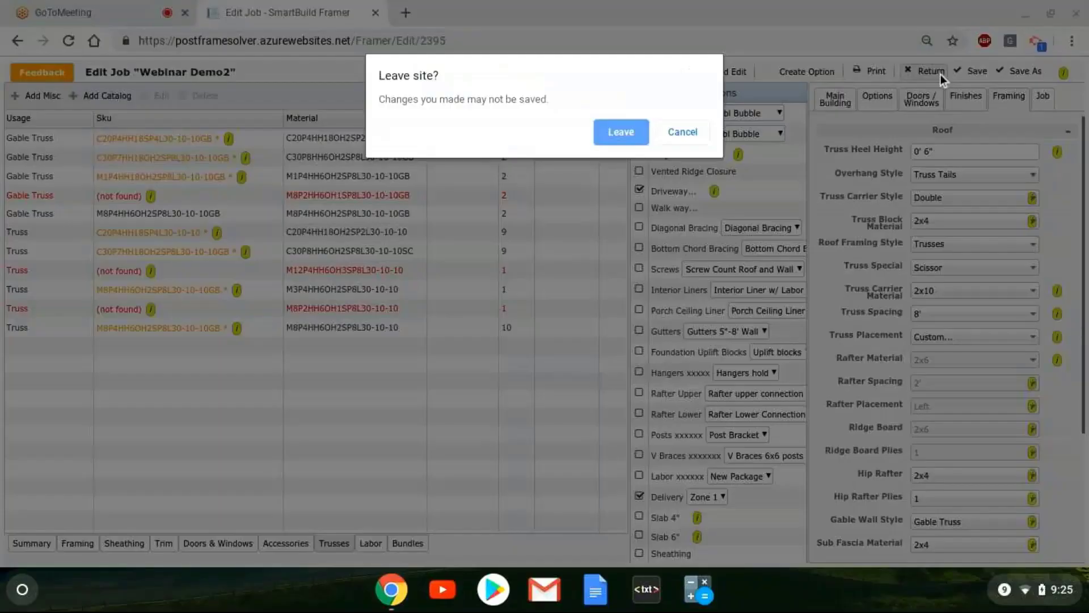
pyautogui.click(681, 132)
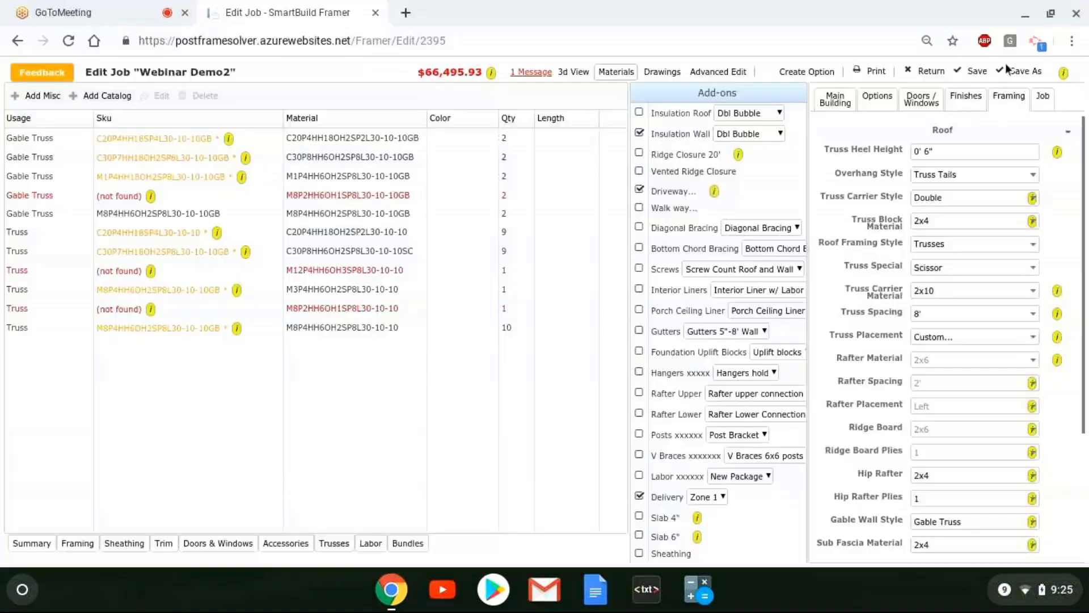
pyautogui.click(969, 74)
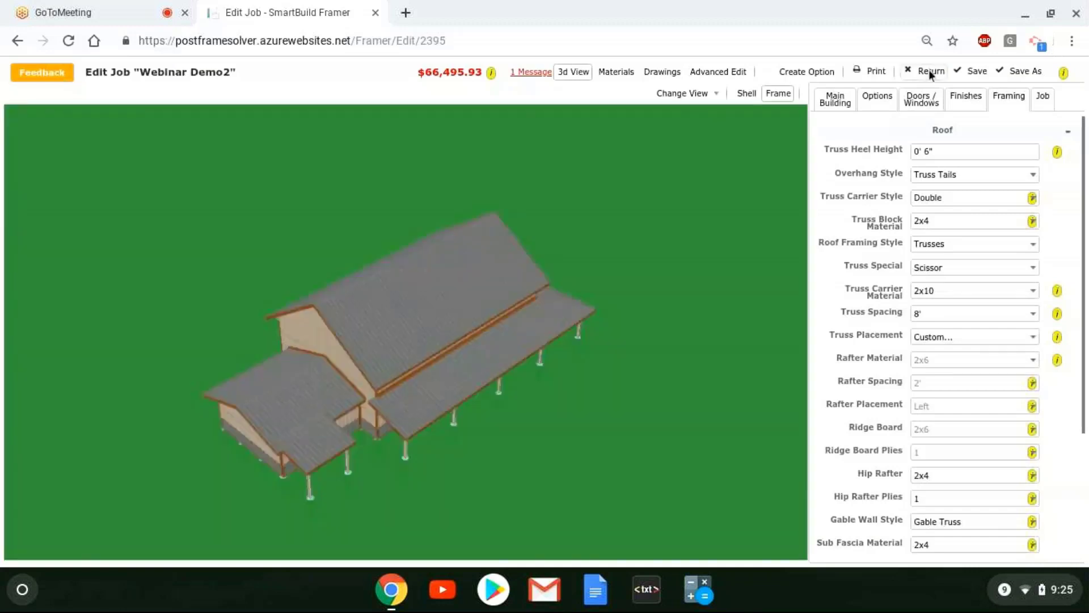
pyautogui.click(927, 72)
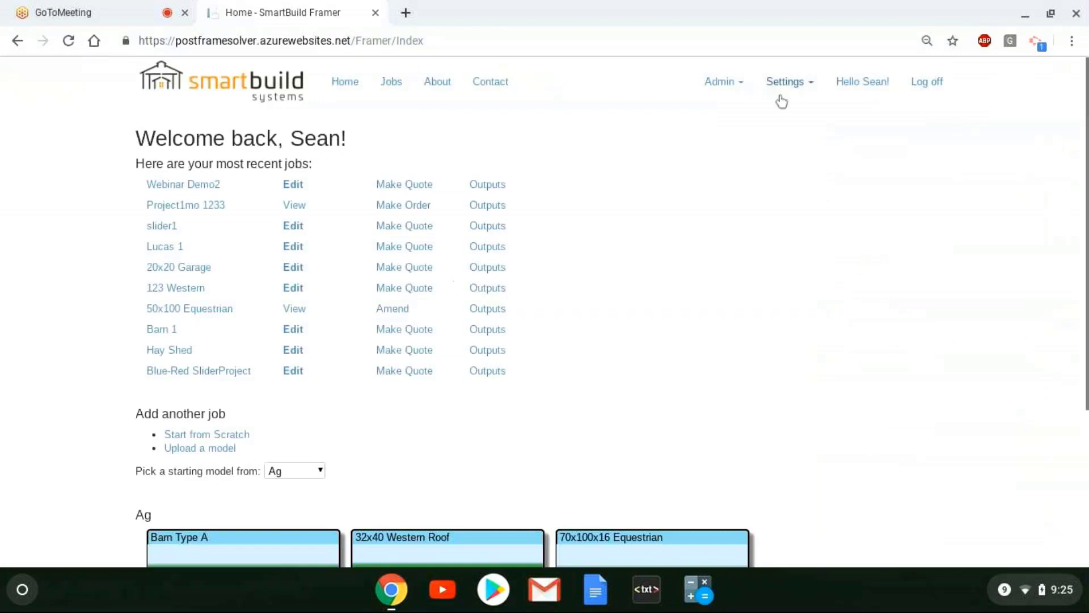
# Step: Open the Trusses settings and look through the truss catalog
pyautogui.click(782, 97)
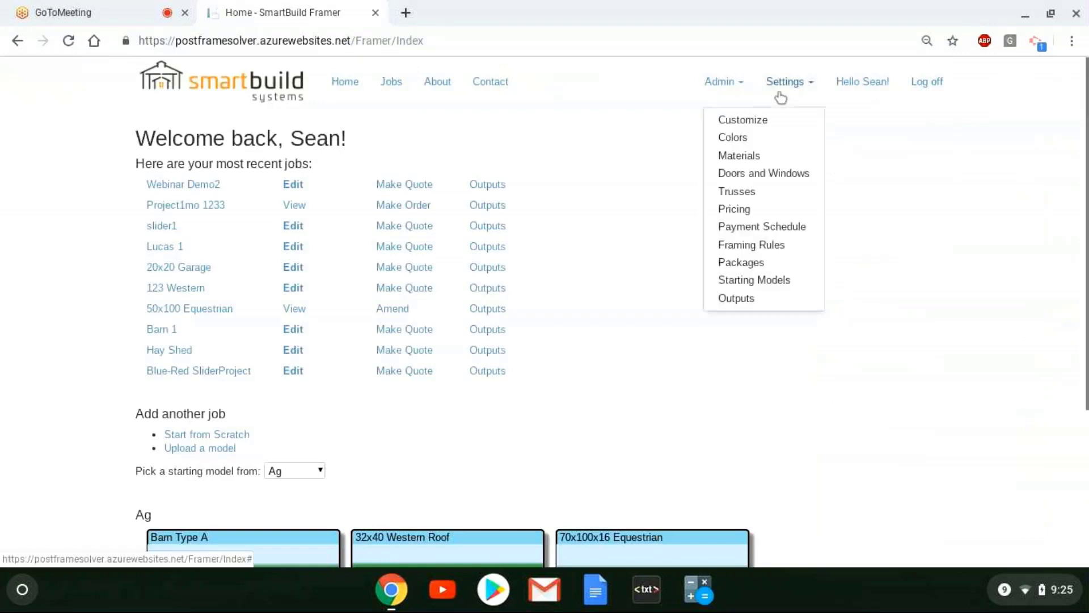
pyautogui.click(783, 195)
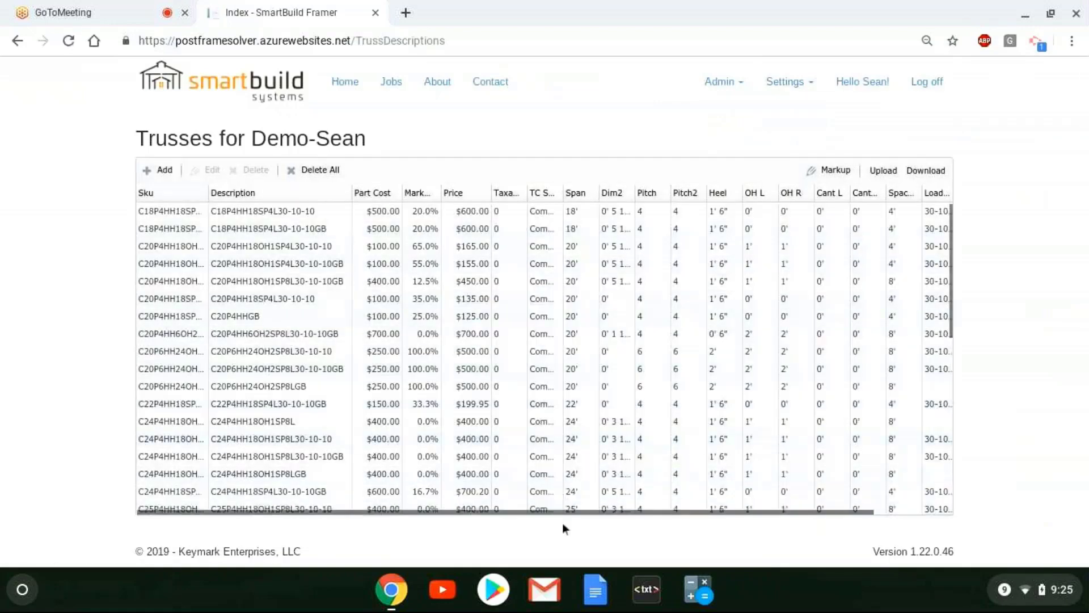
pyautogui.scroll(-2, 356, 335)
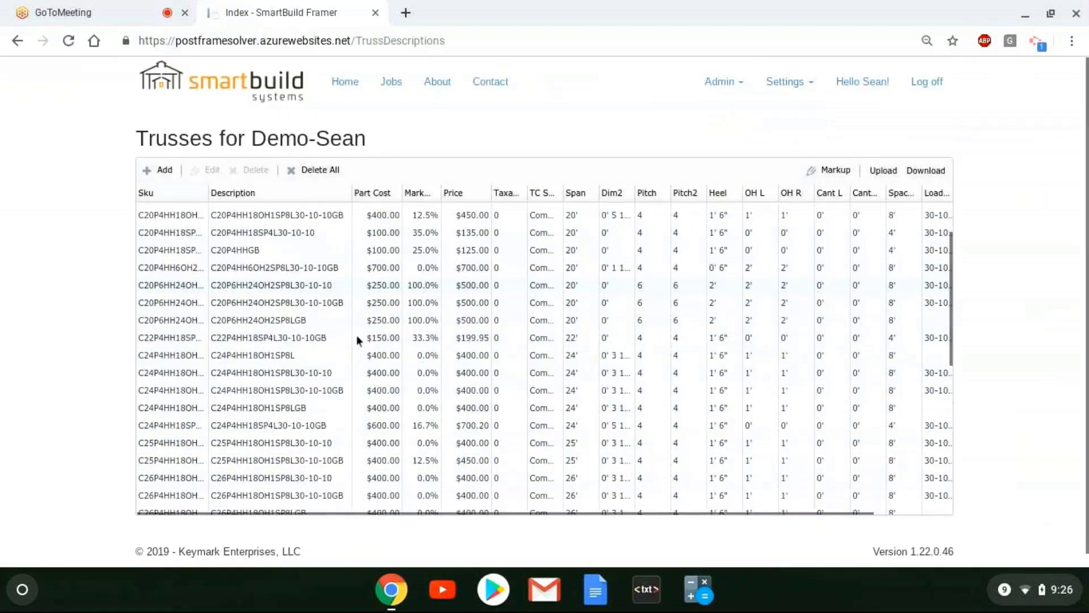
# Step: Look through the whole truss catalog, including the spacing, loading and special-type columns
pyautogui.scroll(-2, 357, 335)
pyautogui.scroll(-4, 354, 337)
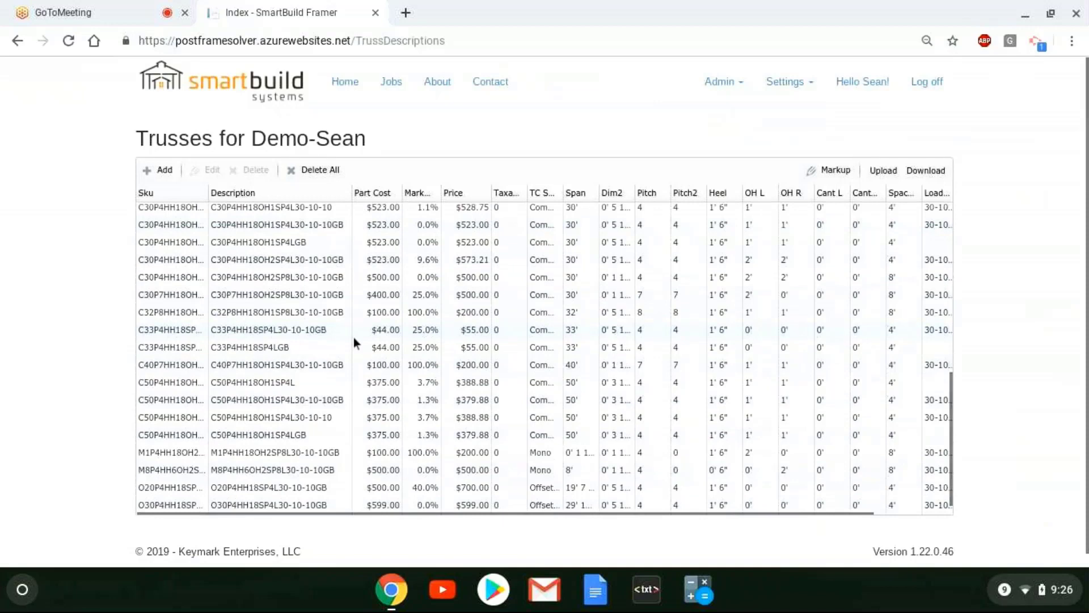
pyautogui.scroll(7, 355, 345)
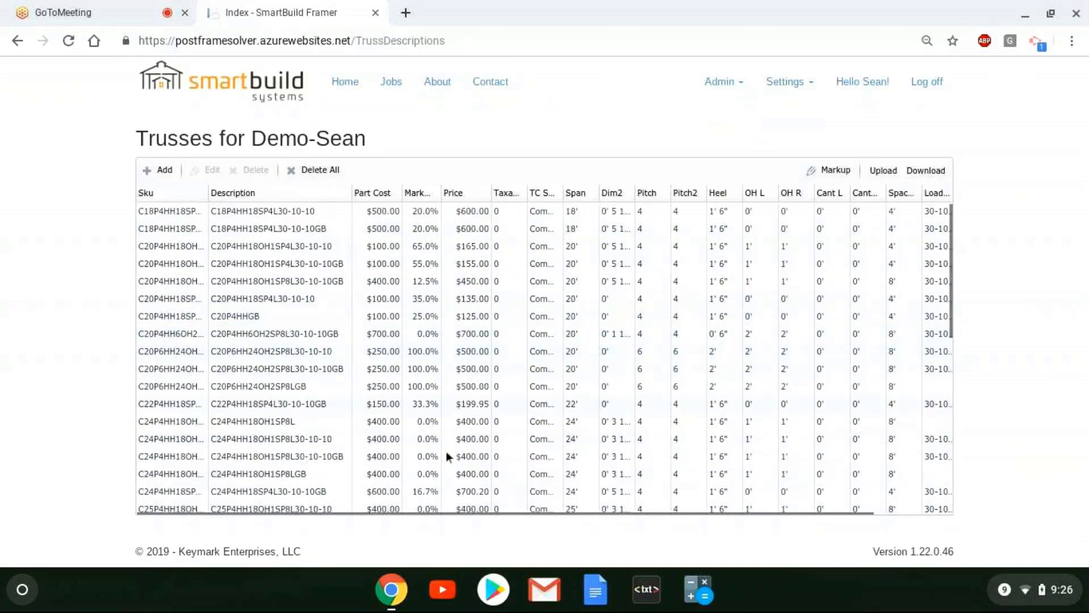
pyautogui.moveTo(625, 512); pyautogui.dragTo(697, 514)
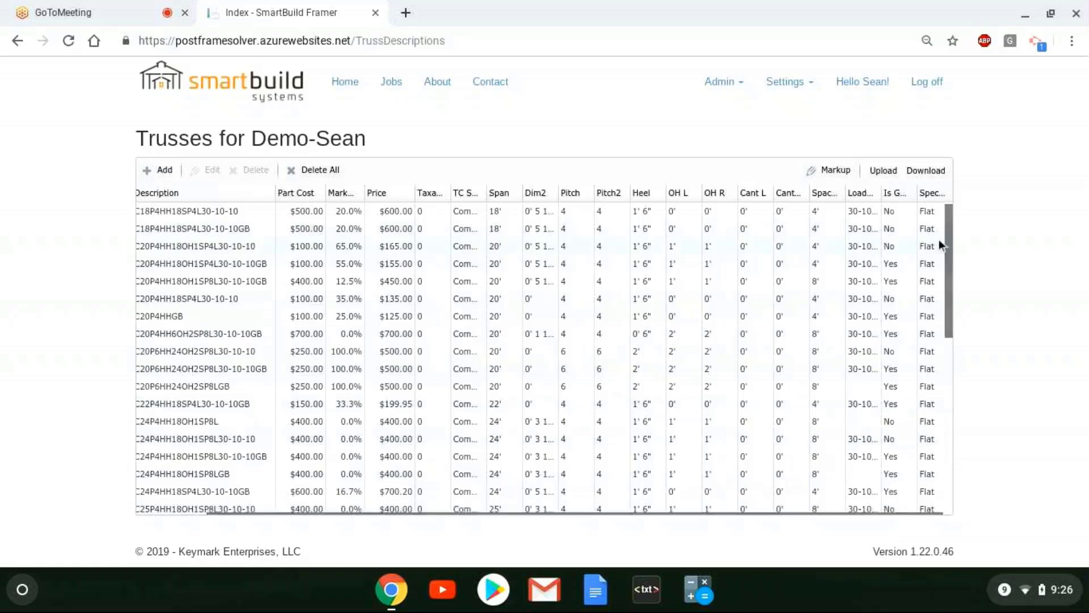
pyautogui.scroll(-1, 939, 240)
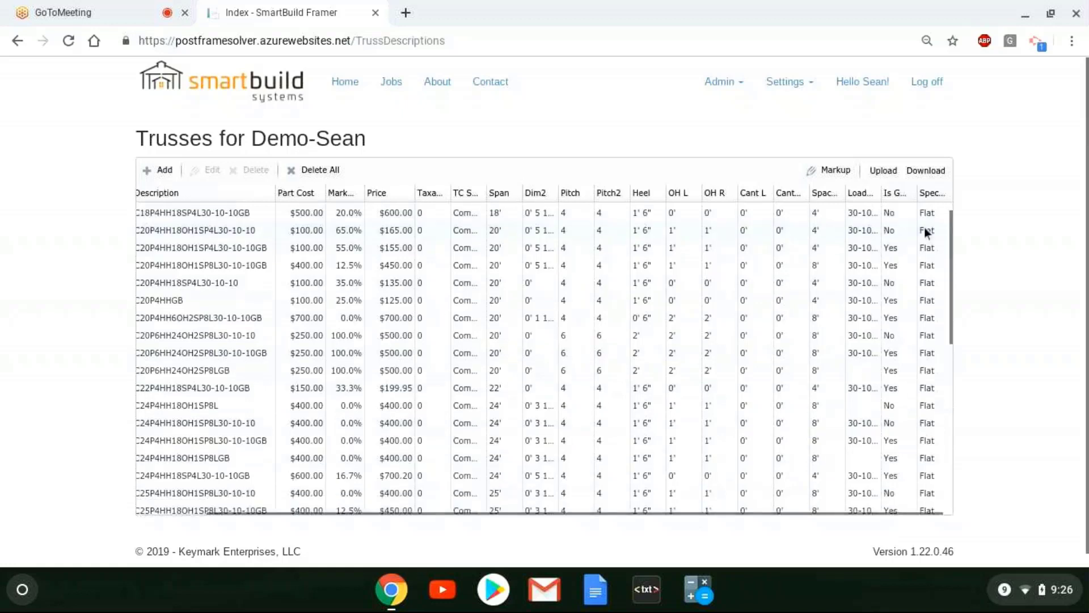
pyautogui.scroll(-10, 924, 227)
# Step: Narrow the gable indicator and Description columns of the truss table and bring its last columns into view
pyautogui.hscroll(-1, 921, 191)
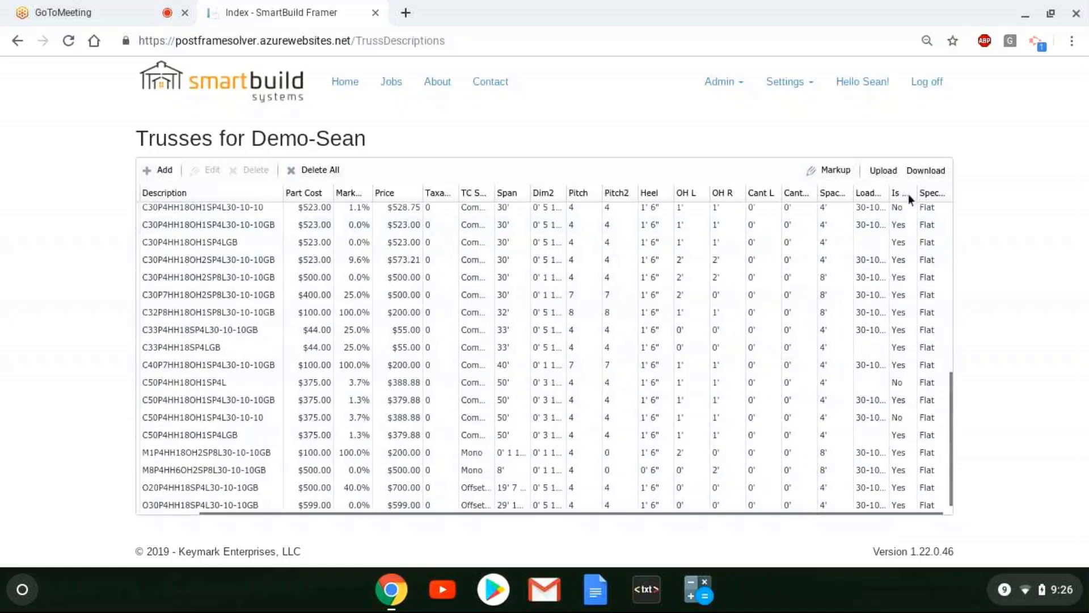
pyautogui.click(907, 194)
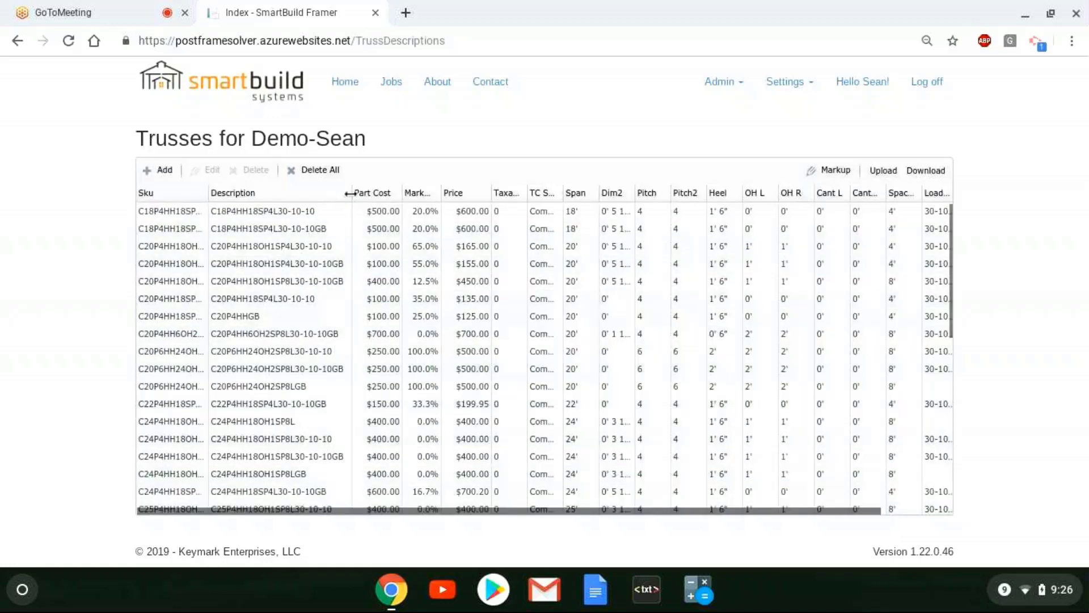
pyautogui.moveTo(350, 193); pyautogui.dragTo(296, 196)
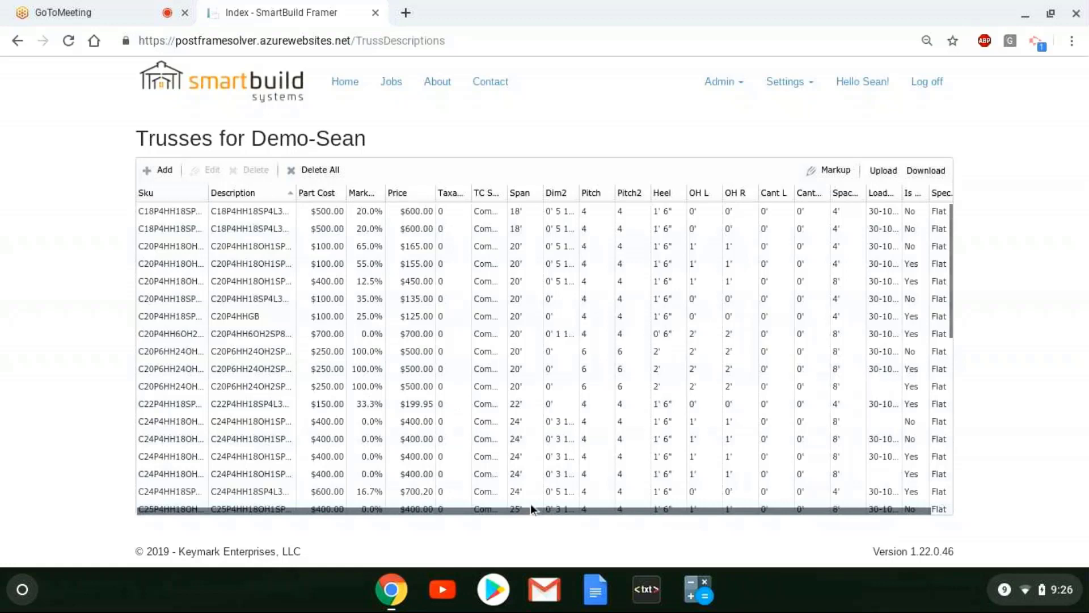
pyautogui.moveTo(531, 505); pyautogui.dragTo(693, 515)
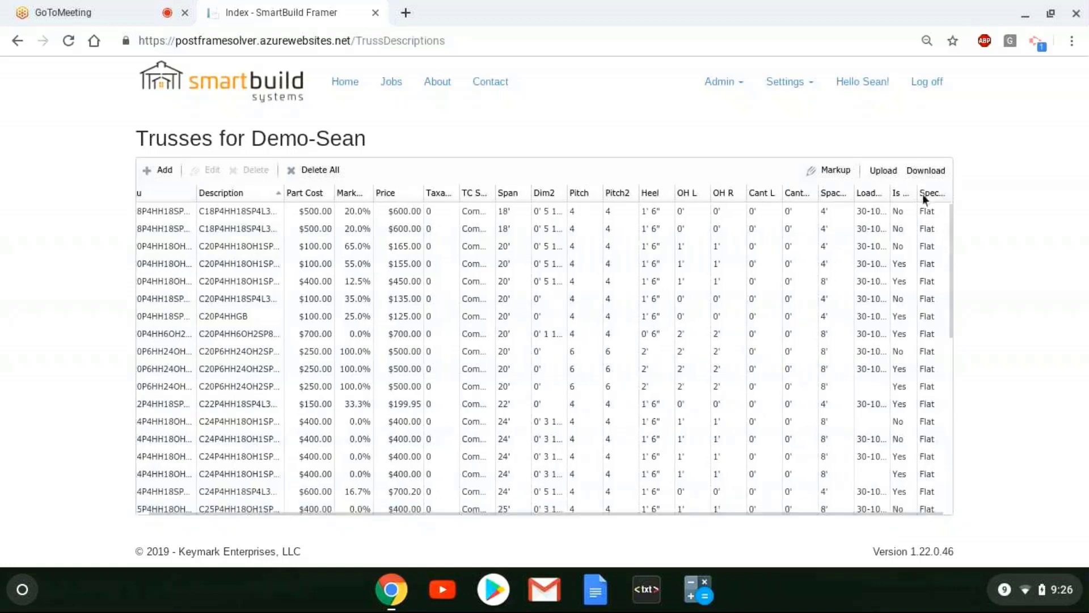
# Step: Check the special-type values for all trusses in the catalog and download the truss list
pyautogui.scroll(-1, 937, 293)
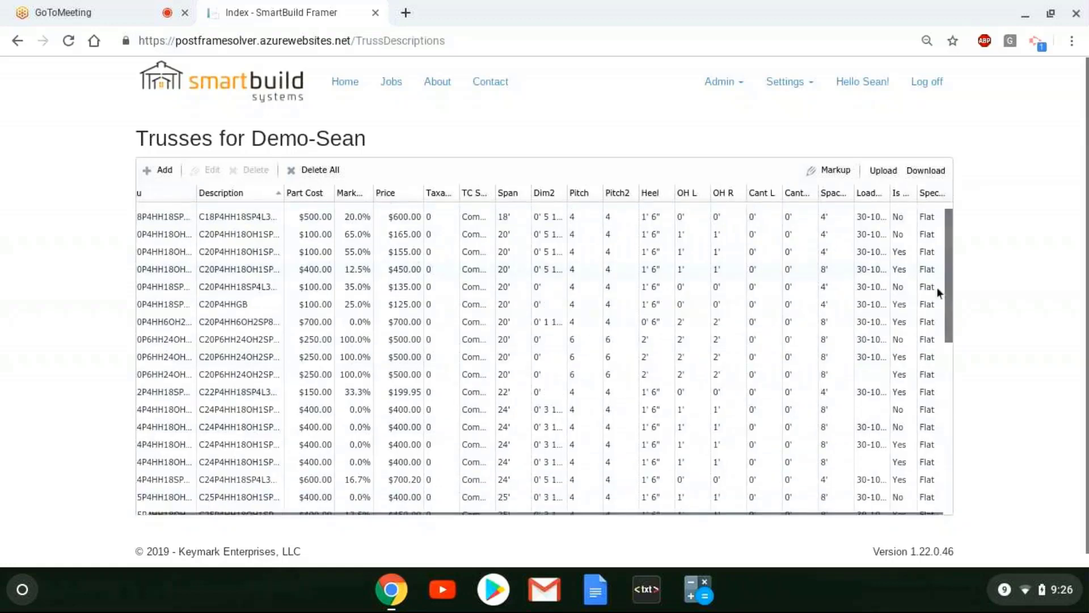
pyautogui.scroll(-5, 937, 287)
pyautogui.scroll(-2, 937, 295)
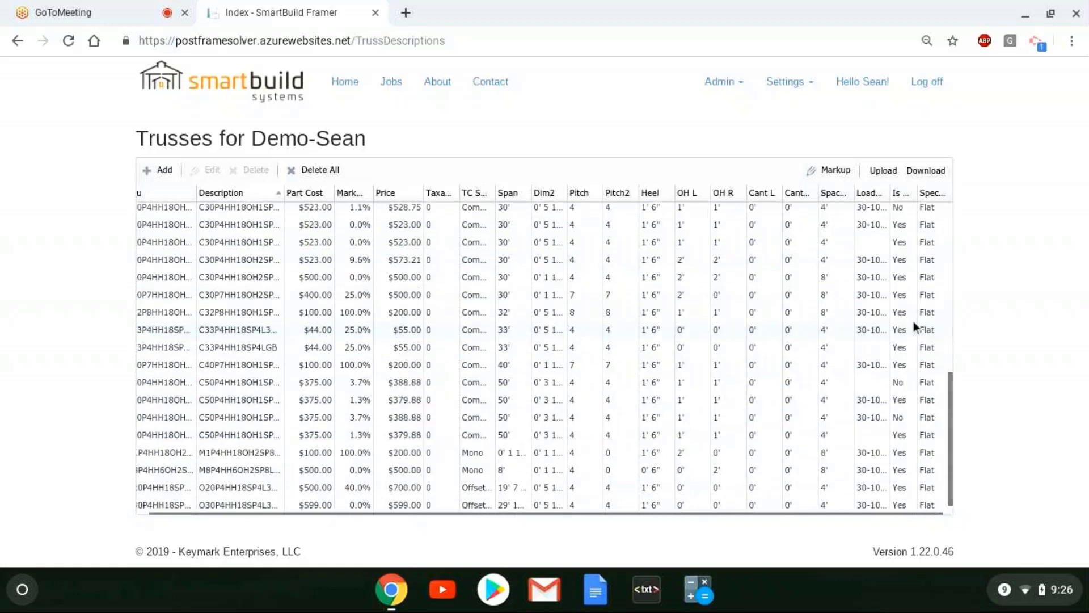
pyautogui.scroll(10, 914, 324)
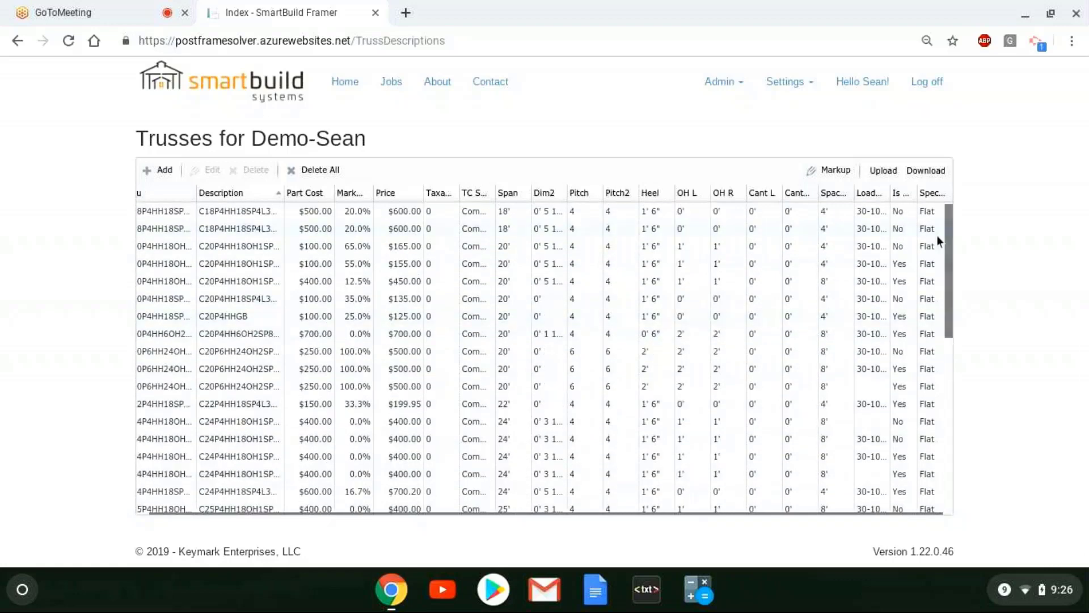
pyautogui.scroll(-10, 919, 256)
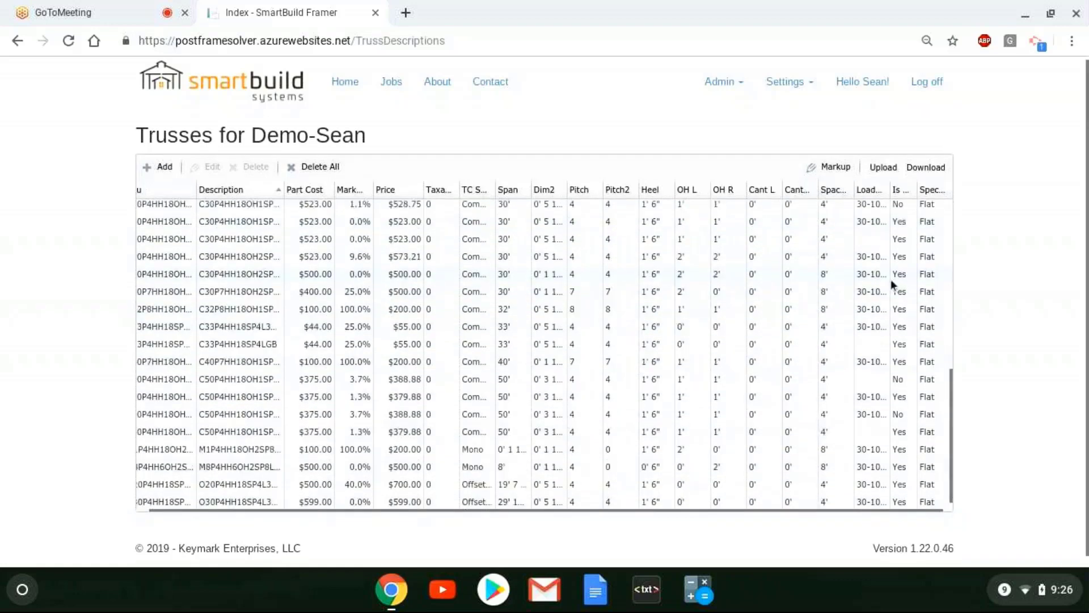
pyautogui.scroll(-1, 571, 366)
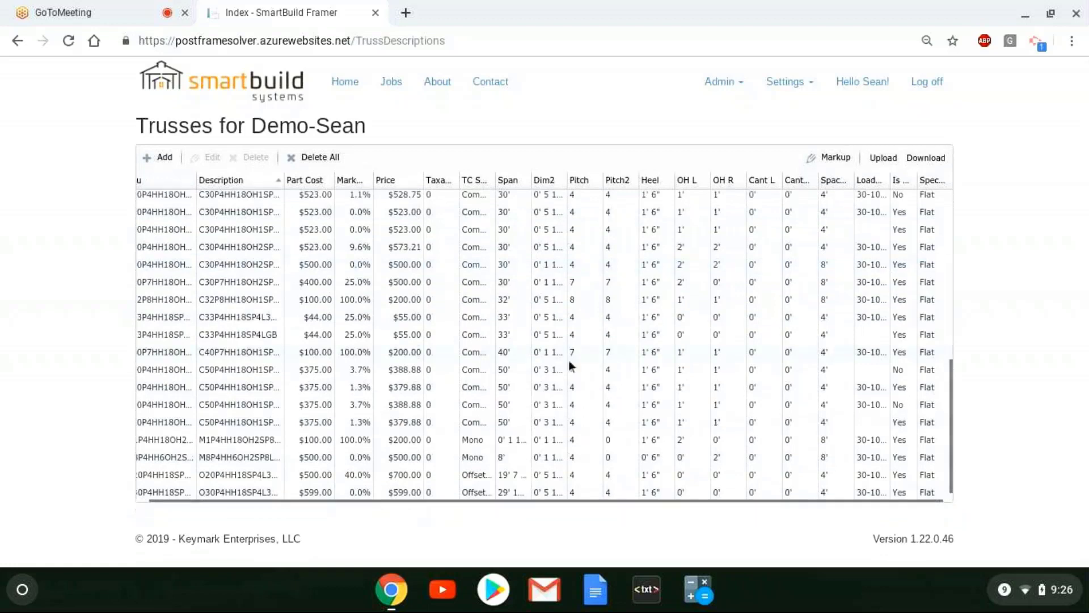
pyautogui.click(926, 158)
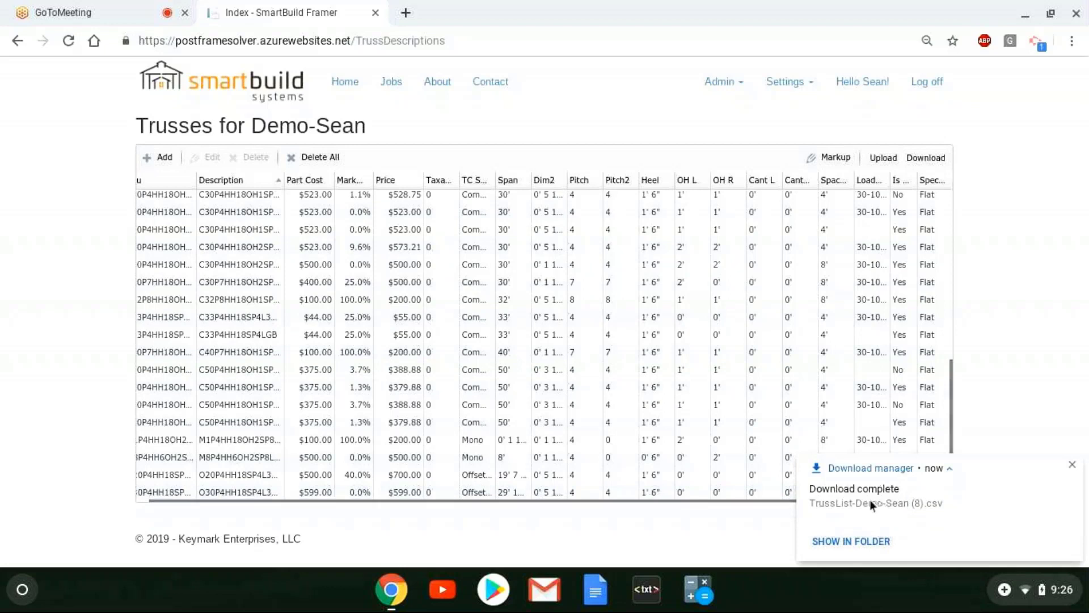
# Step: Open the downloaded TrussList-Demo-Sean (8).csv and save it as a Google Sheets spreadsheet
pyautogui.click(872, 504)
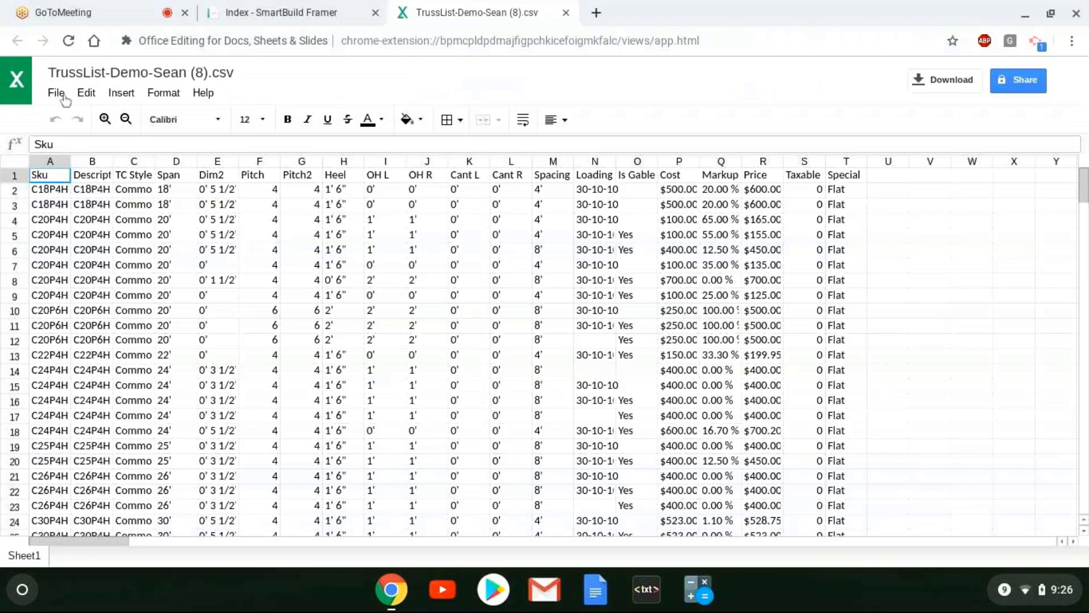
pyautogui.click(57, 93)
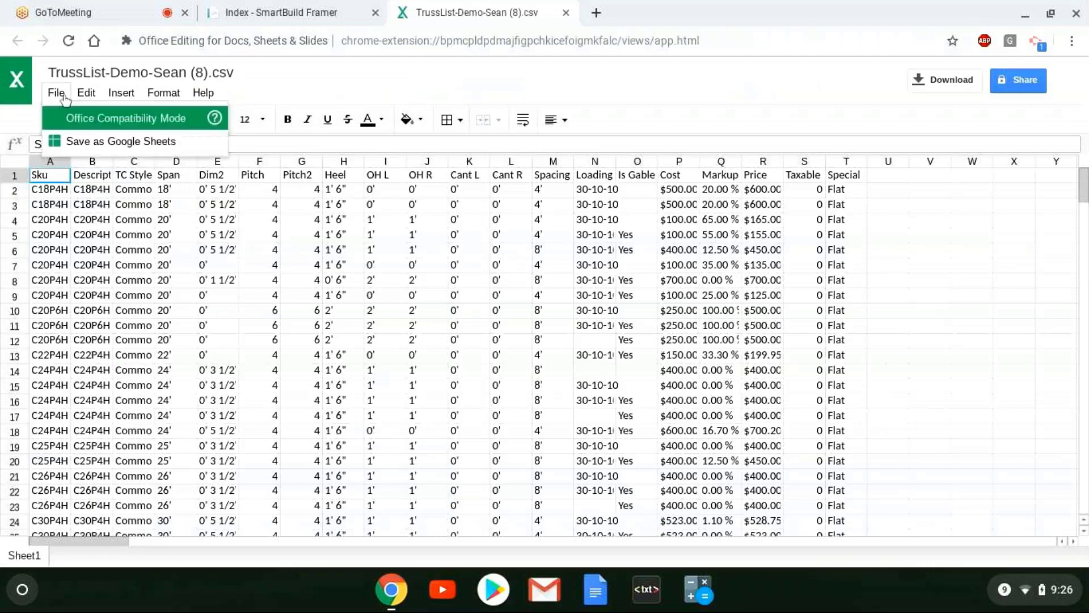
pyautogui.click(121, 142)
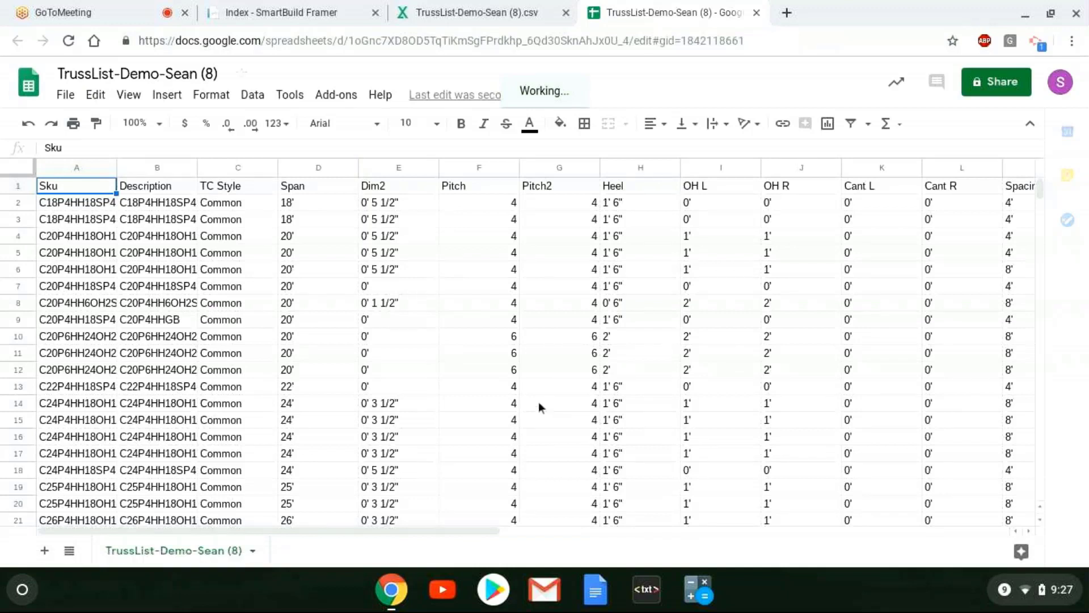
# Step: Examine the truss list across all its columns through Special and down to its last filled row
pyautogui.click(697, 488)
pyautogui.hscroll(5, 630, 544)
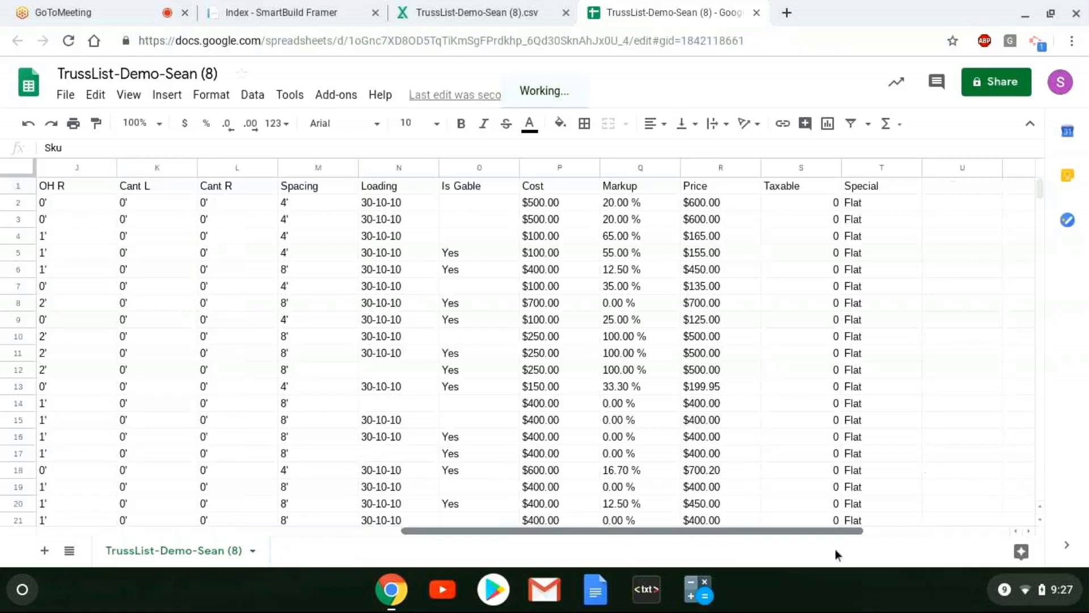
pyautogui.hscroll(1, 835, 549)
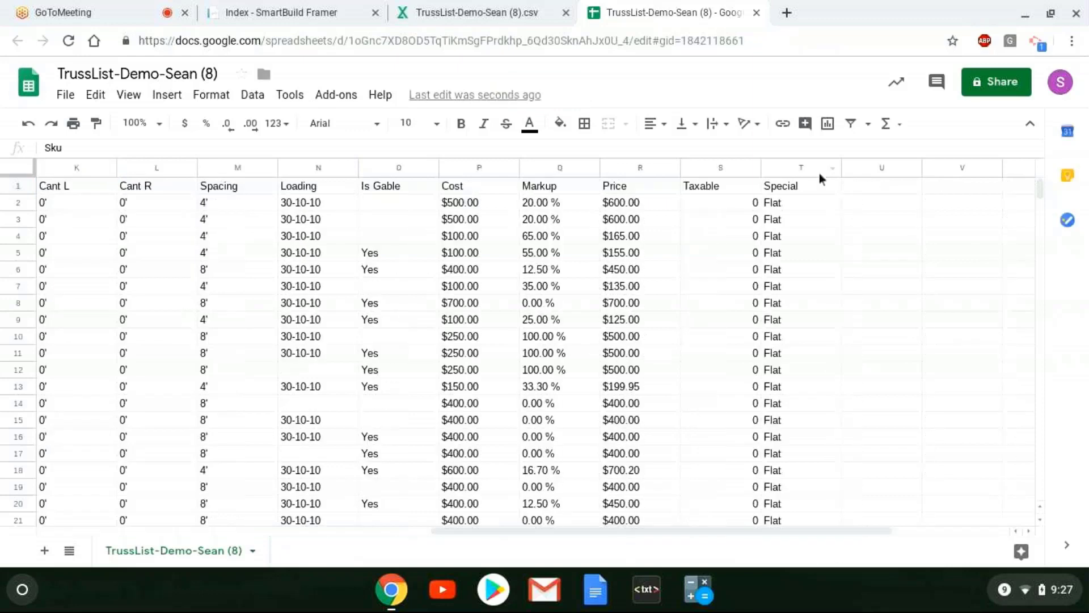
pyautogui.scroll(-5, 811, 346)
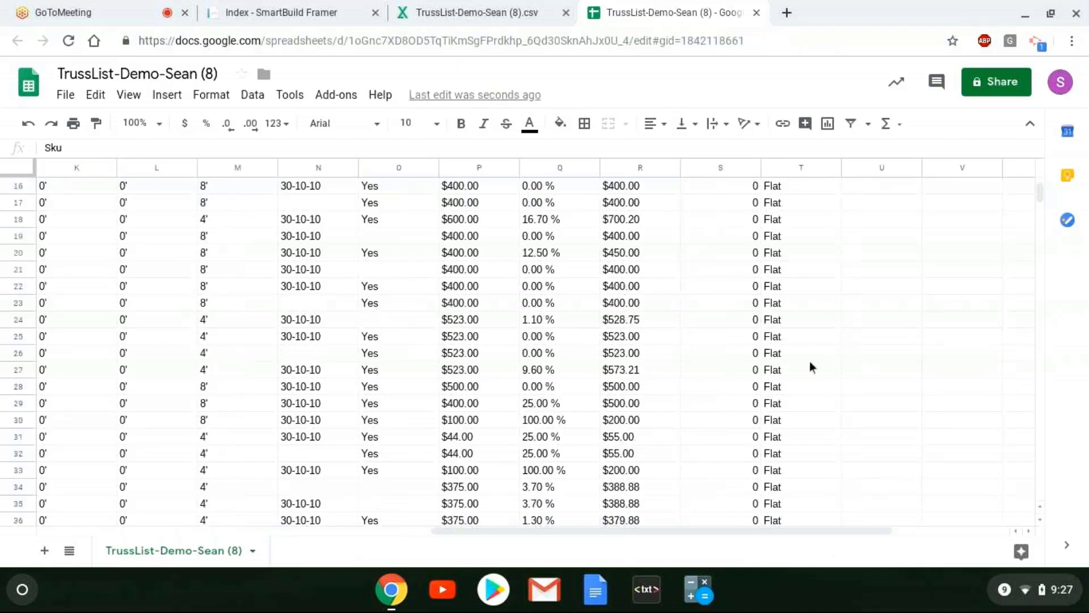
pyautogui.scroll(-9, 811, 367)
pyautogui.scroll(7, 792, 437)
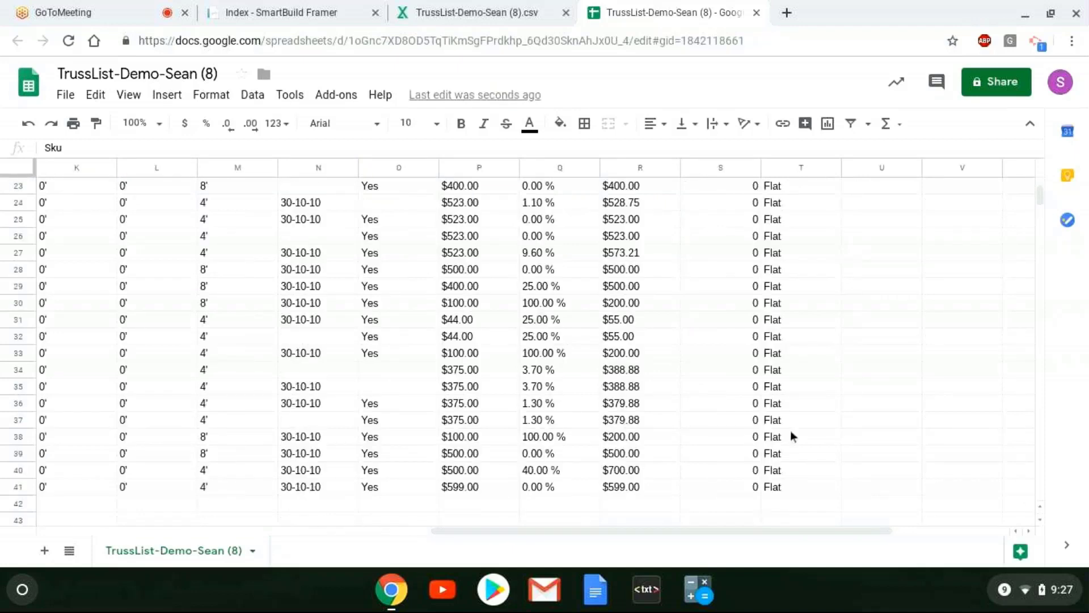
pyautogui.moveTo(812, 529); pyautogui.dragTo(443, 541)
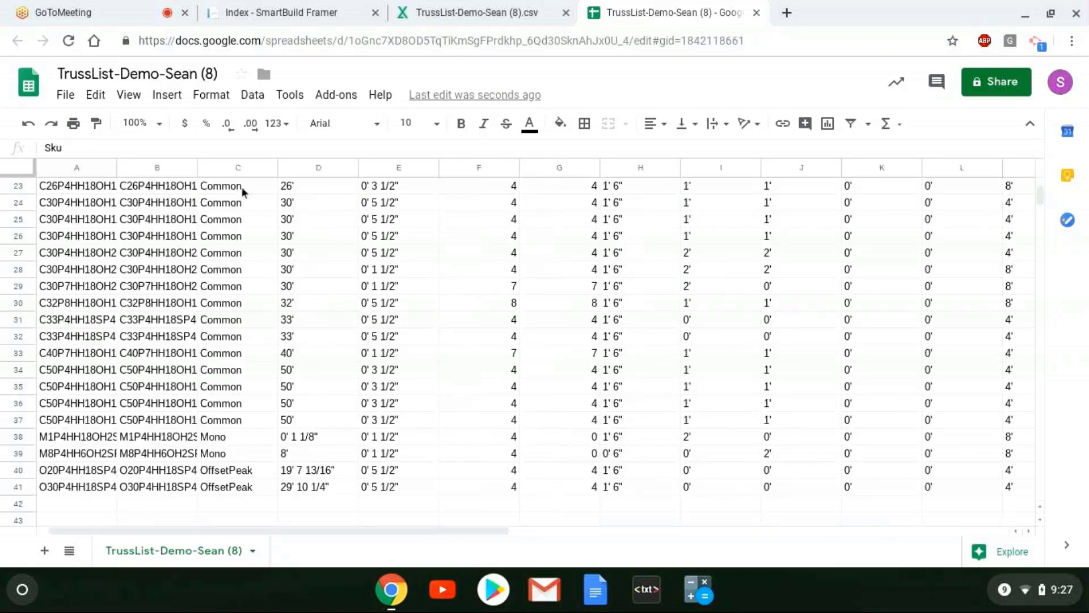
pyautogui.scroll(2, 261, 316)
pyautogui.scroll(5, 261, 315)
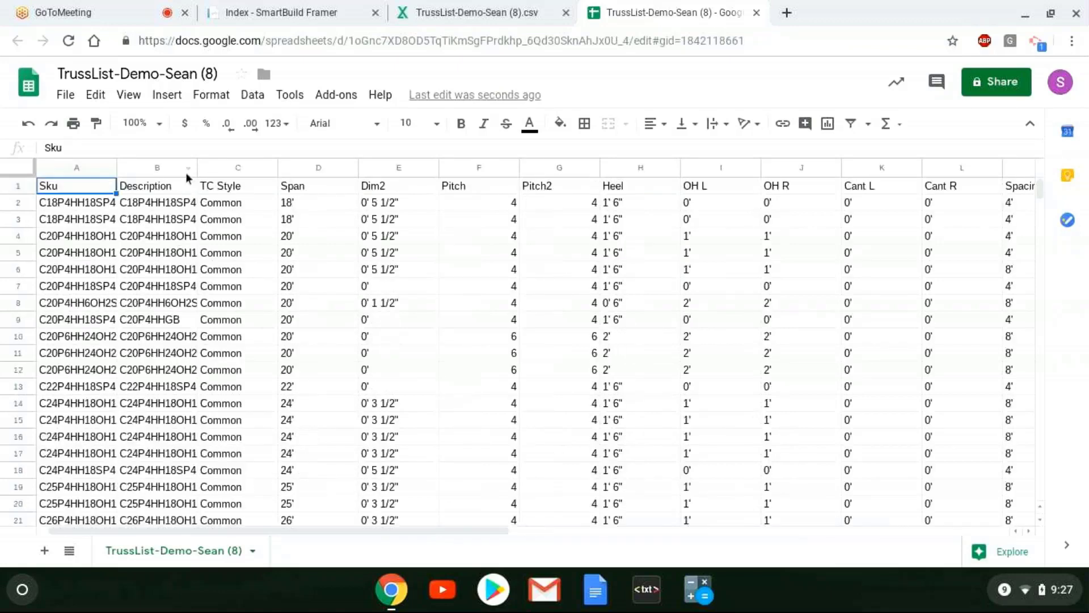
# Step: Widen the Description column to fit the full truss names and inspect the entries in the Special column
pyautogui.moveTo(359, 167); pyautogui.dragTo(306, 170)
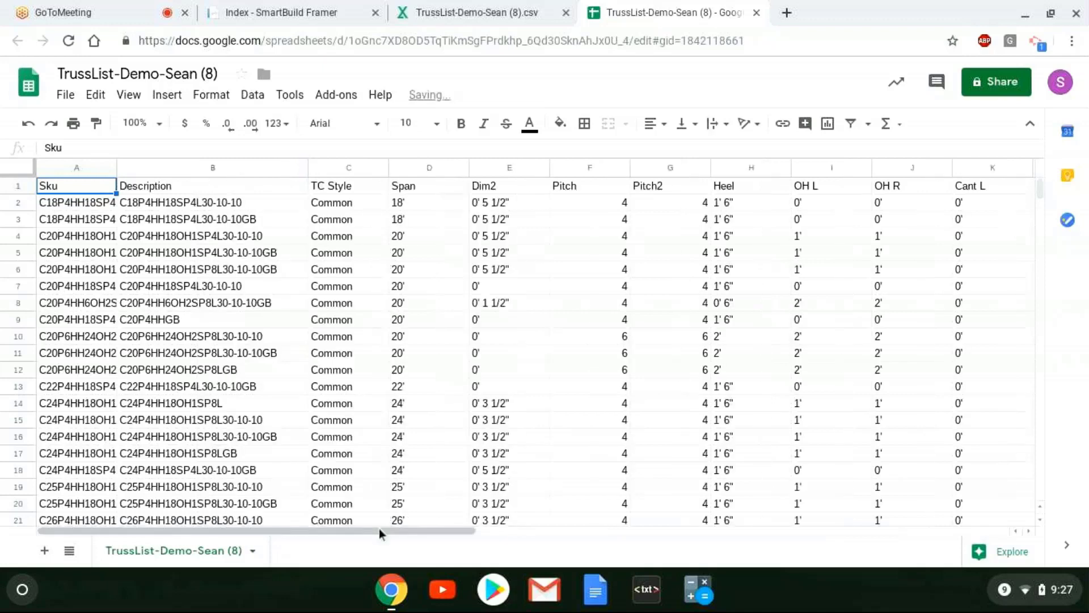
pyautogui.moveTo(379, 531); pyautogui.dragTo(876, 545)
pyautogui.click(648, 268)
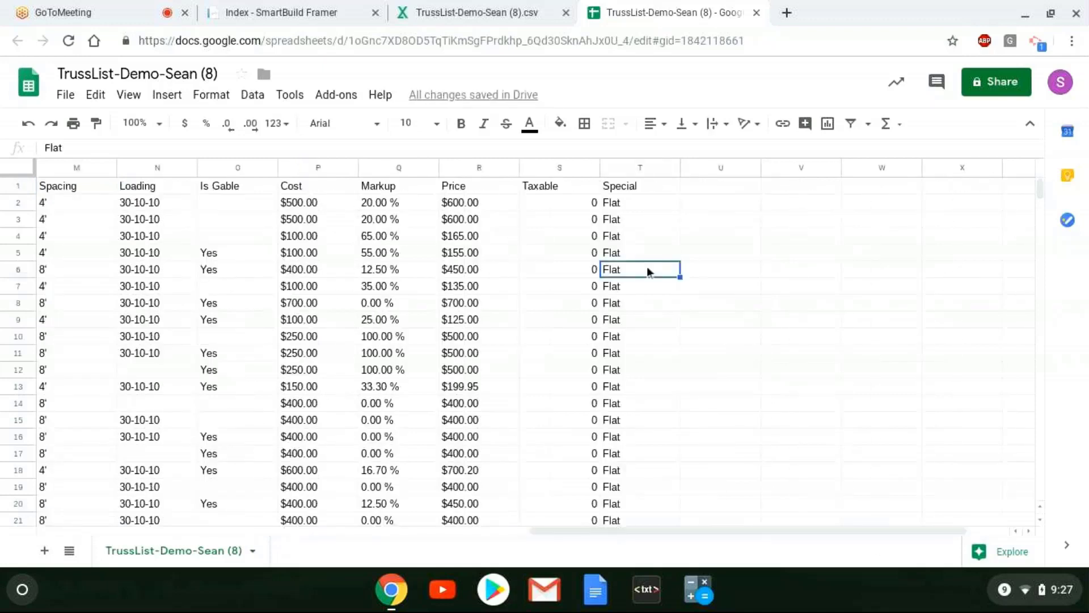
pyautogui.click(641, 320)
pyautogui.click(636, 404)
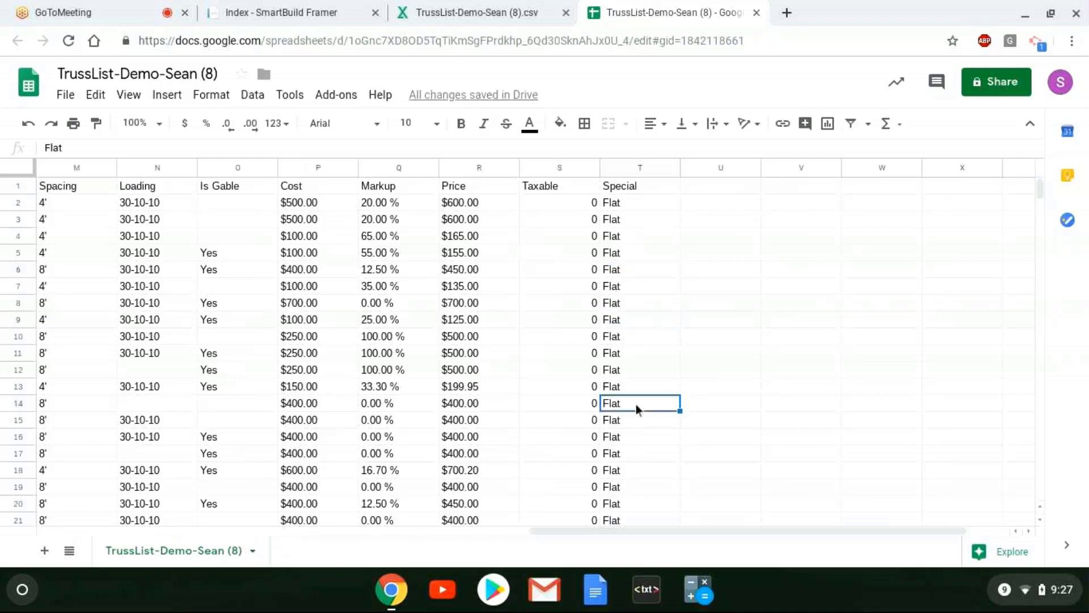
pyautogui.moveTo(641, 531); pyautogui.dragTo(214, 539)
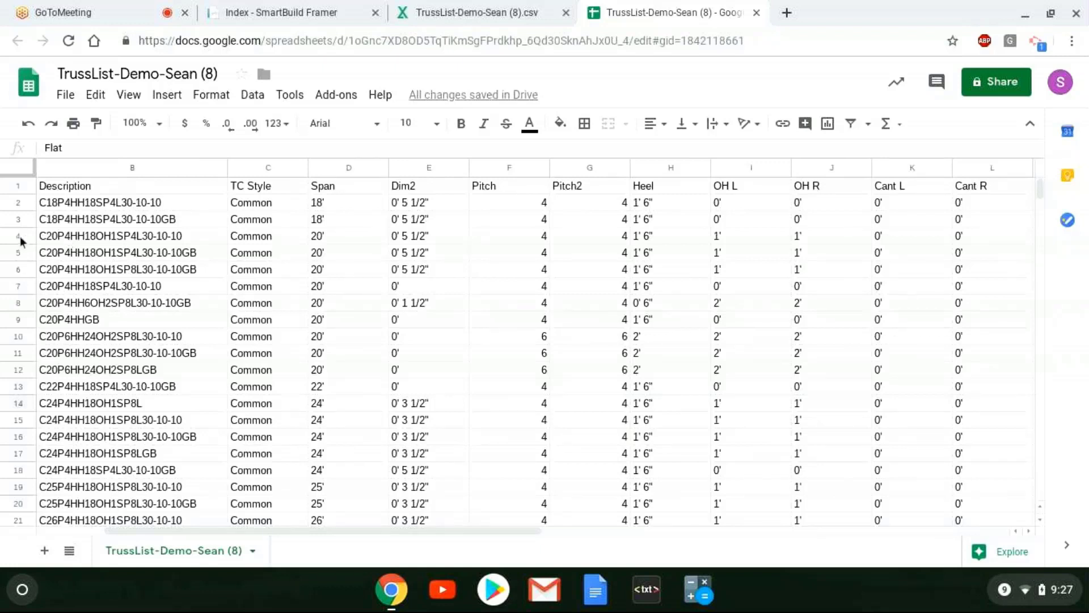
# Step: Copy rows 4 to 12 with the 20' common trusses and paste them below the list starting at cell B42
pyautogui.moveTo(21, 238); pyautogui.dragTo(16, 369)
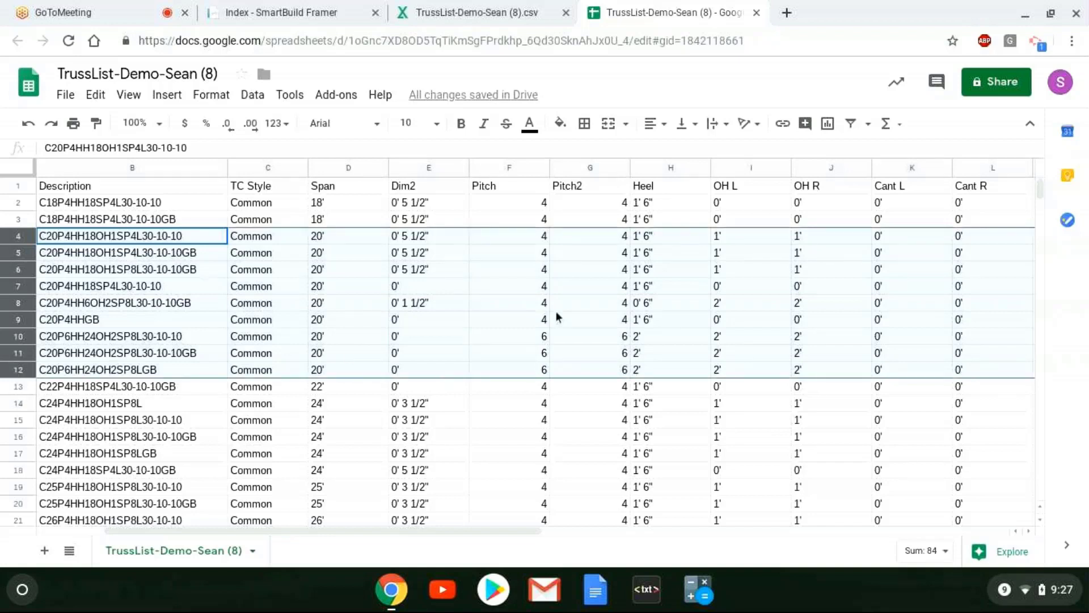
pyautogui.rightClick(658, 321)
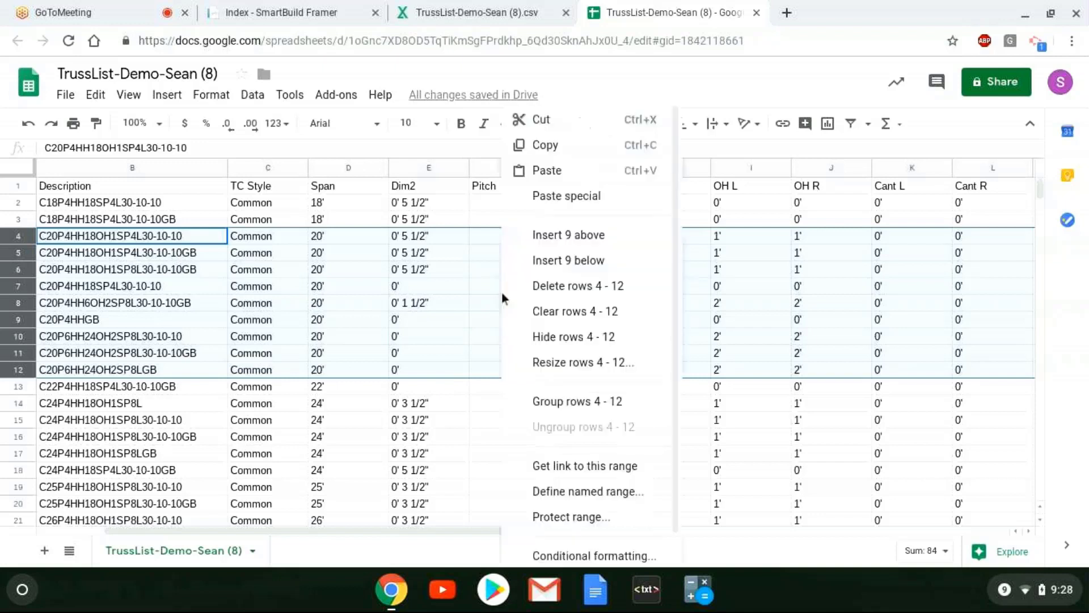
pyautogui.click(572, 151)
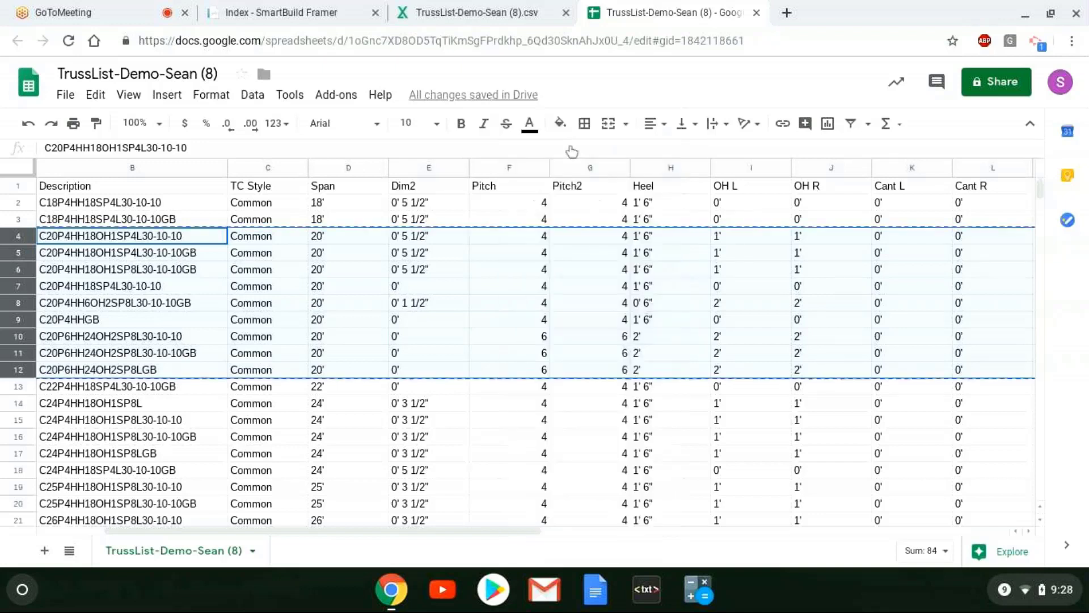
pyautogui.scroll(-3, 300, 443)
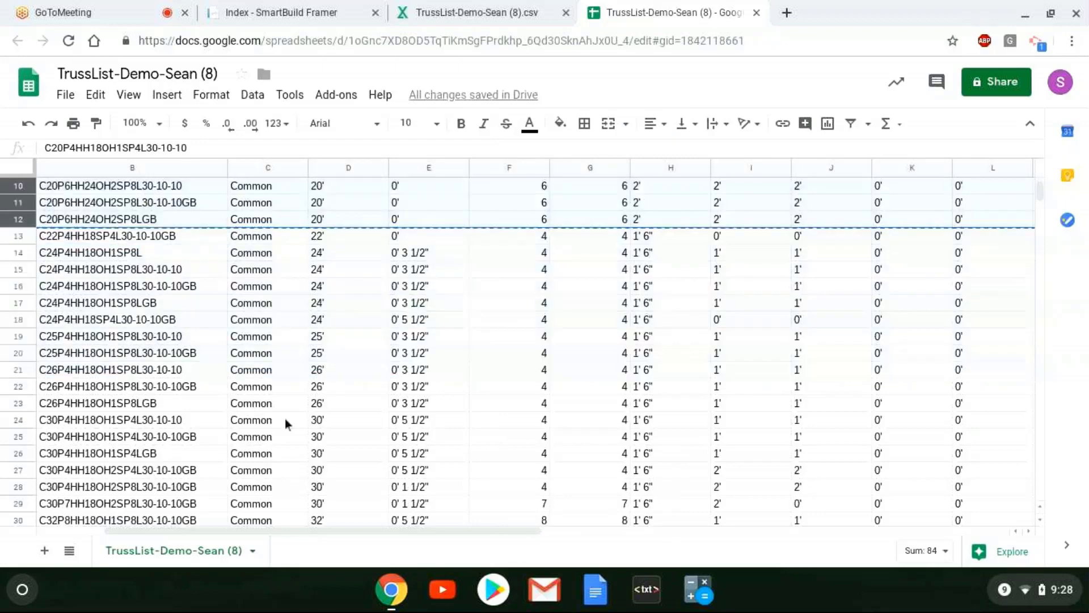
pyautogui.scroll(-15, 286, 420)
pyautogui.scroll(5, 286, 420)
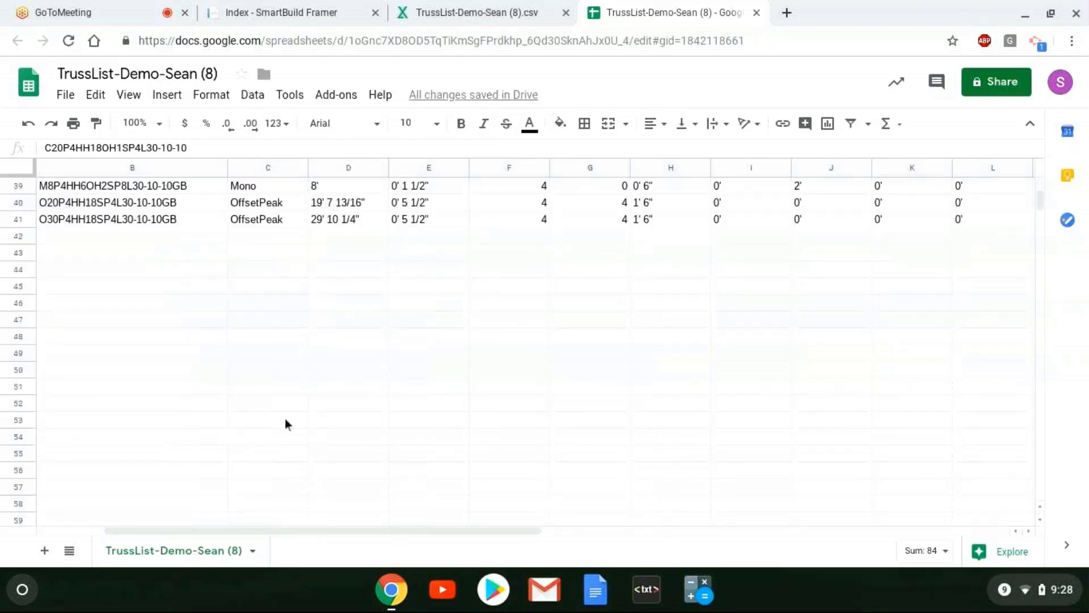
pyautogui.scroll(2, 99, 363)
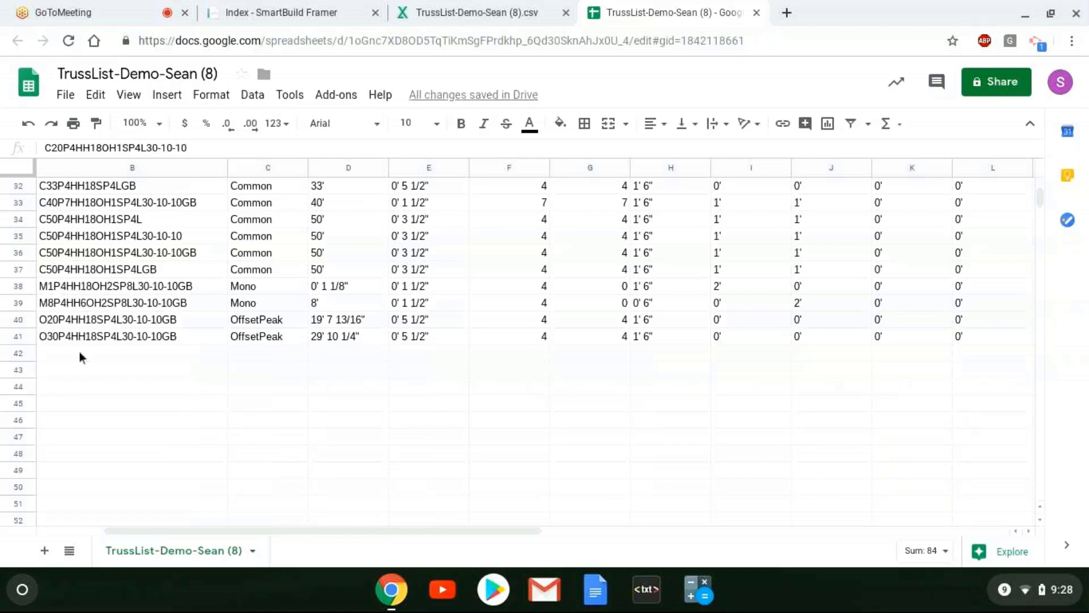
pyautogui.rightClick(80, 356)
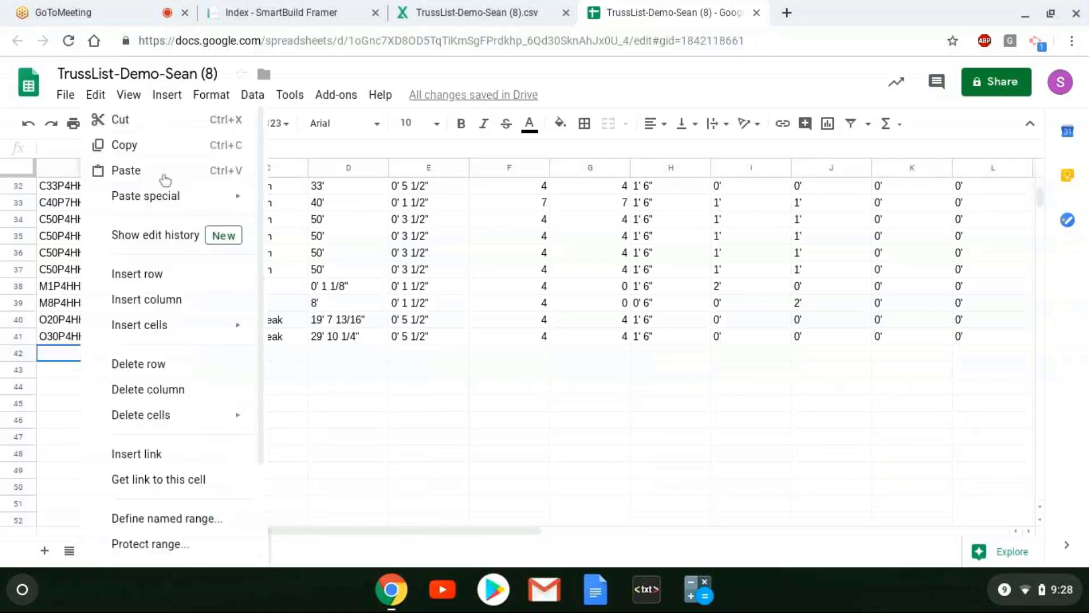
pyautogui.click(126, 171)
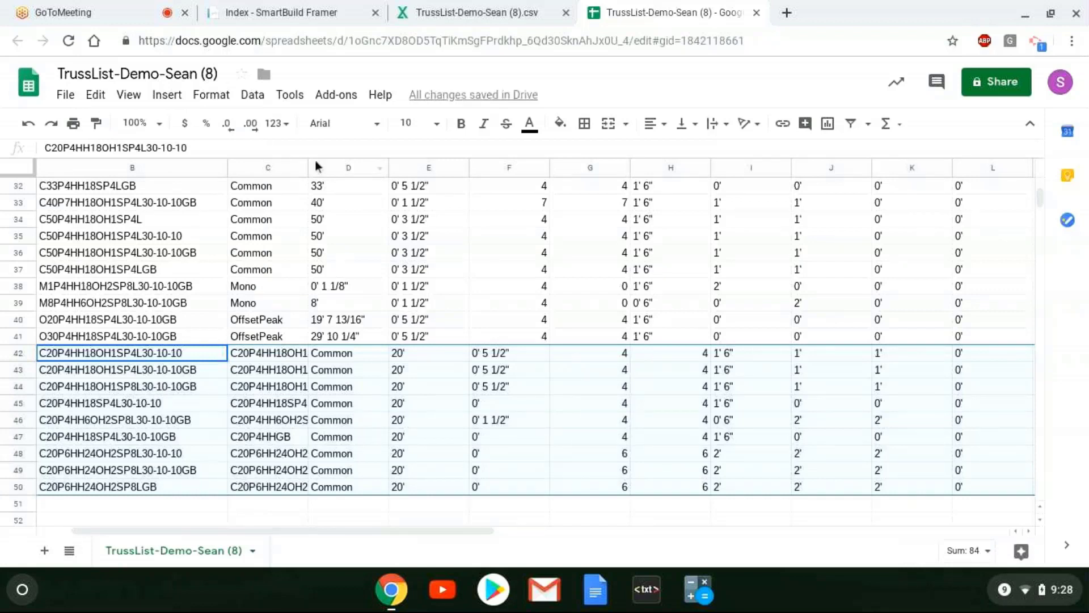
# Step: Widen column C to fit the full descriptions of the pasted trusses and select cell B42
pyautogui.moveTo(388, 162); pyautogui.dragTo(418, 159)
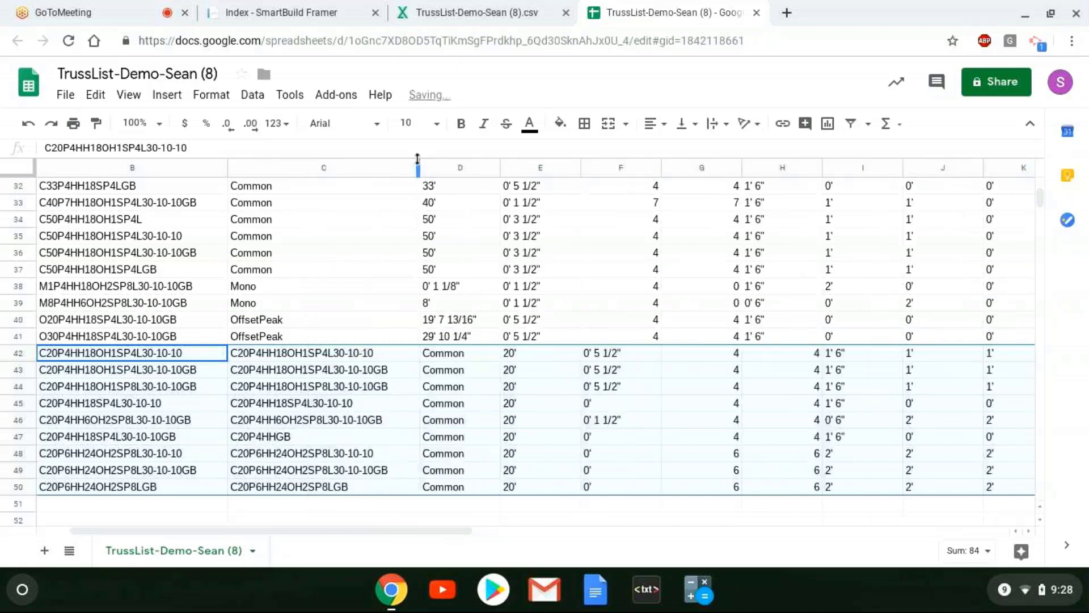
pyautogui.click(281, 404)
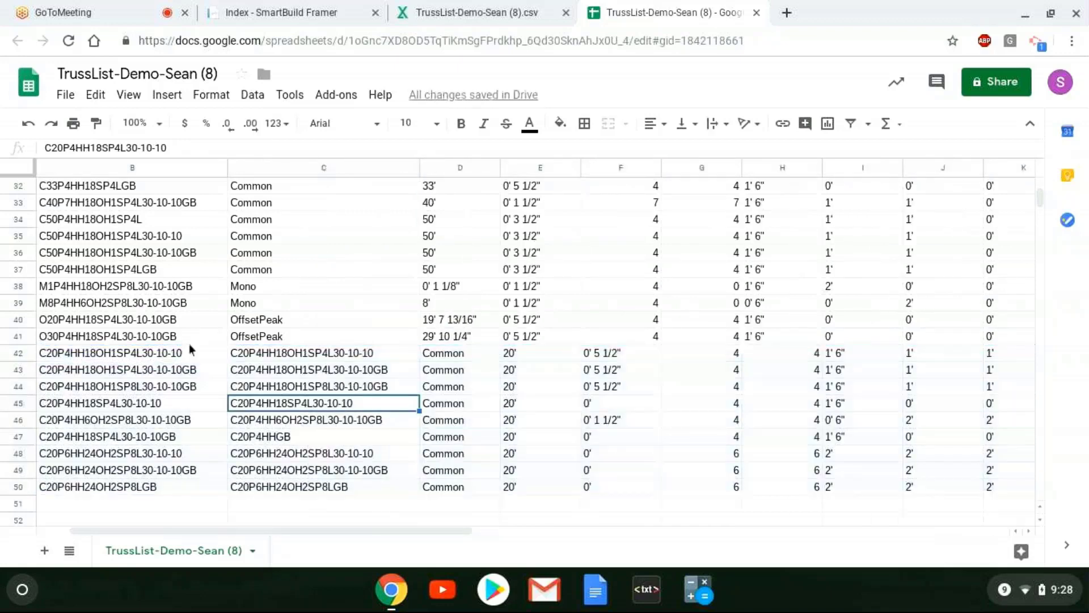
pyautogui.click(191, 350)
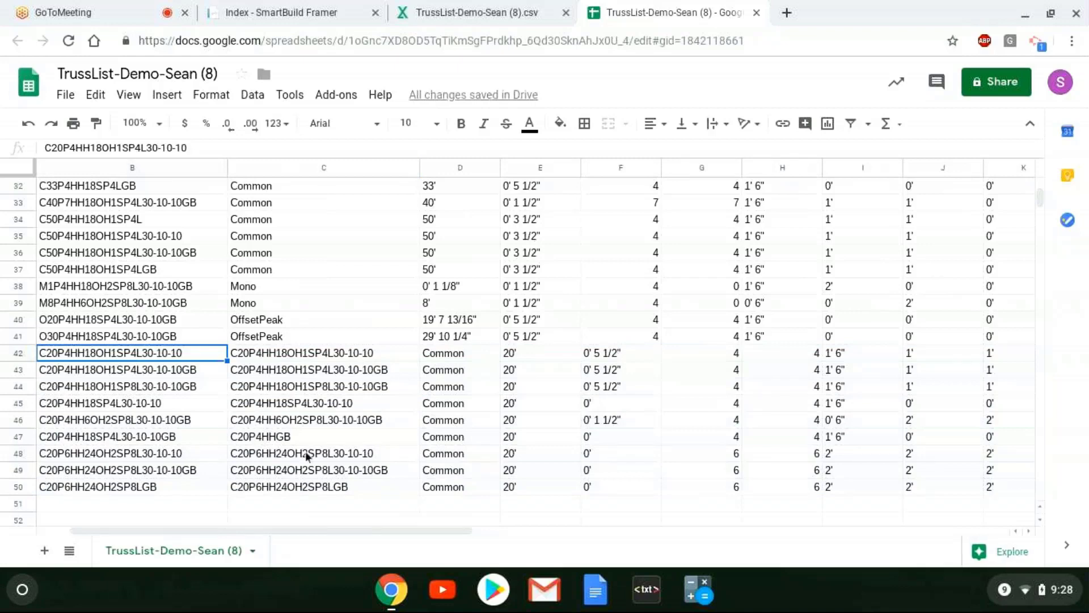
# Step: Enter Scissor in cell U42 for the first pasted truss and fill it down through U50
pyautogui.moveTo(365, 531); pyautogui.dragTo(802, 535)
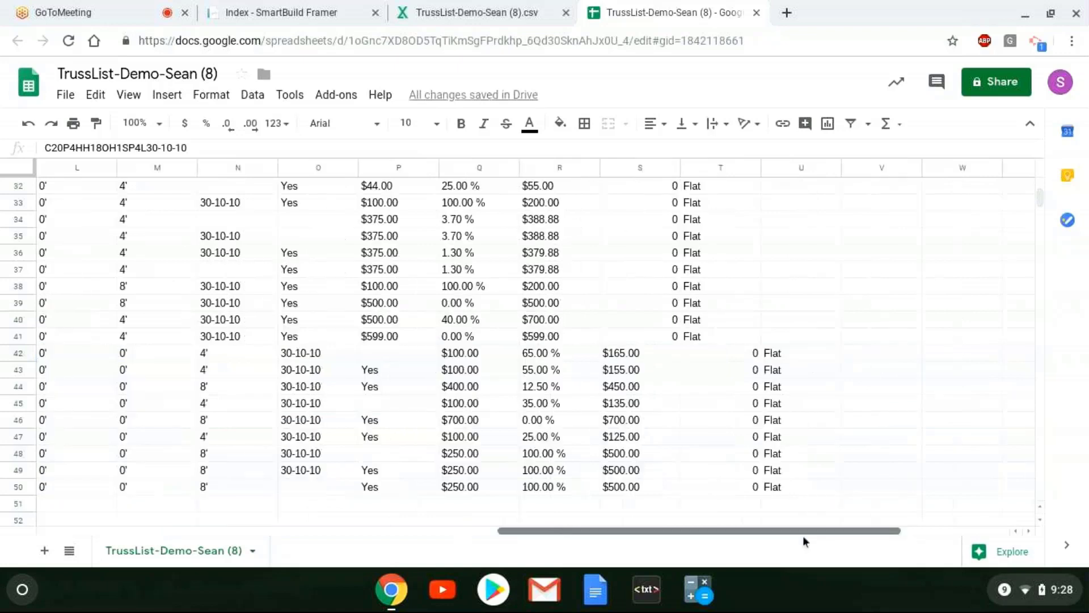
pyautogui.click(784, 356)
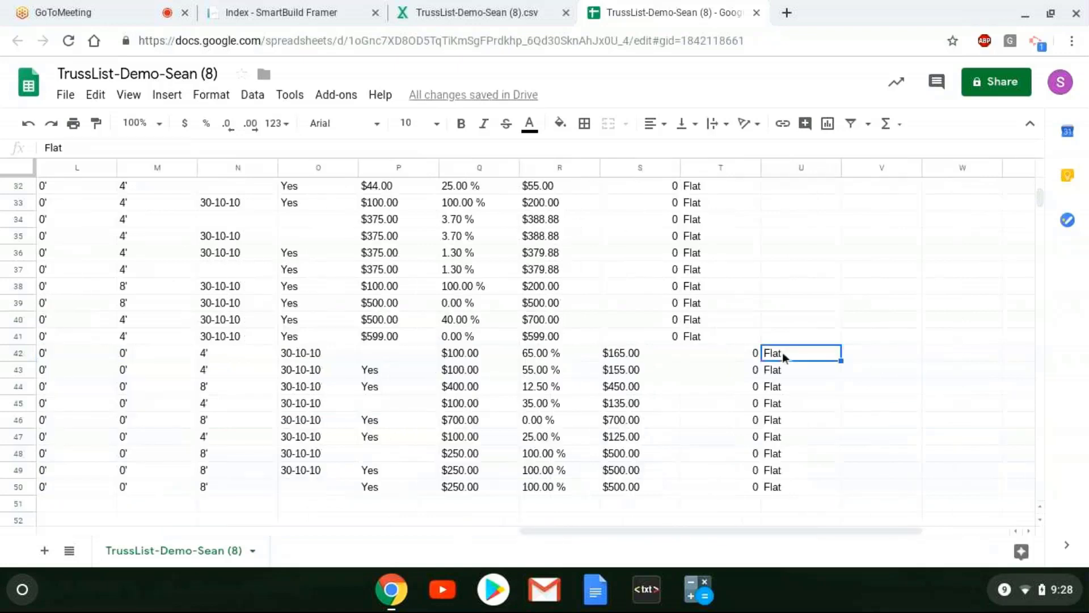
pyautogui.write('Scissor')
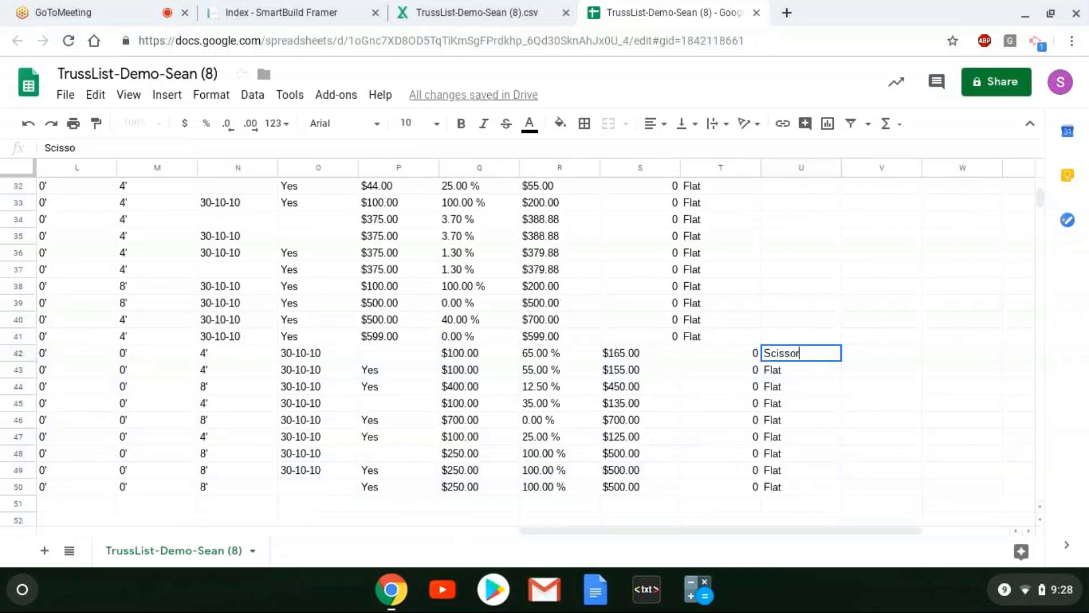
pyautogui.press('Return')
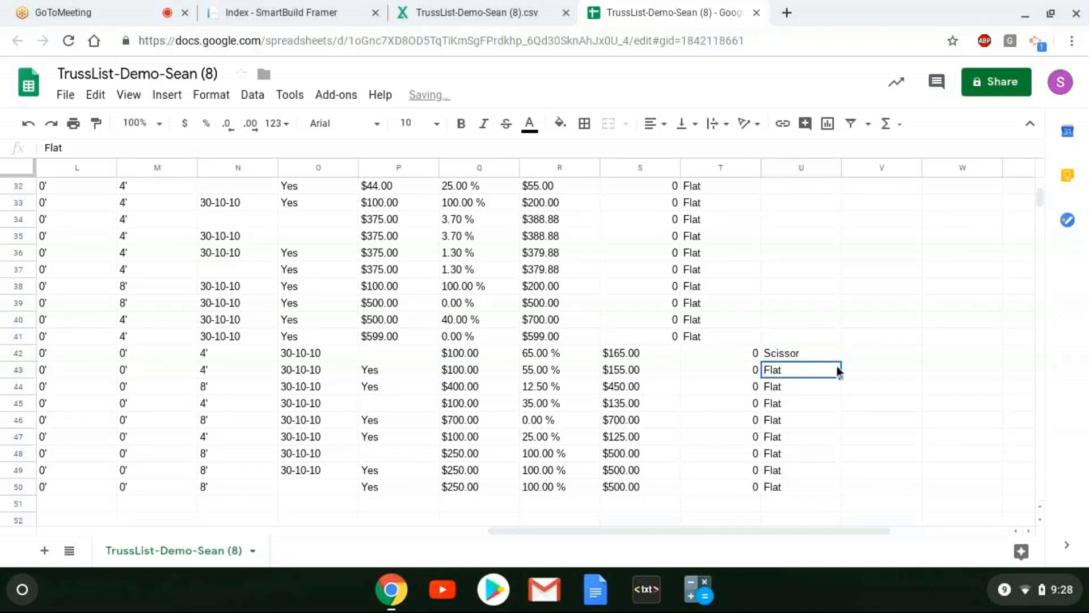
pyautogui.click(839, 358)
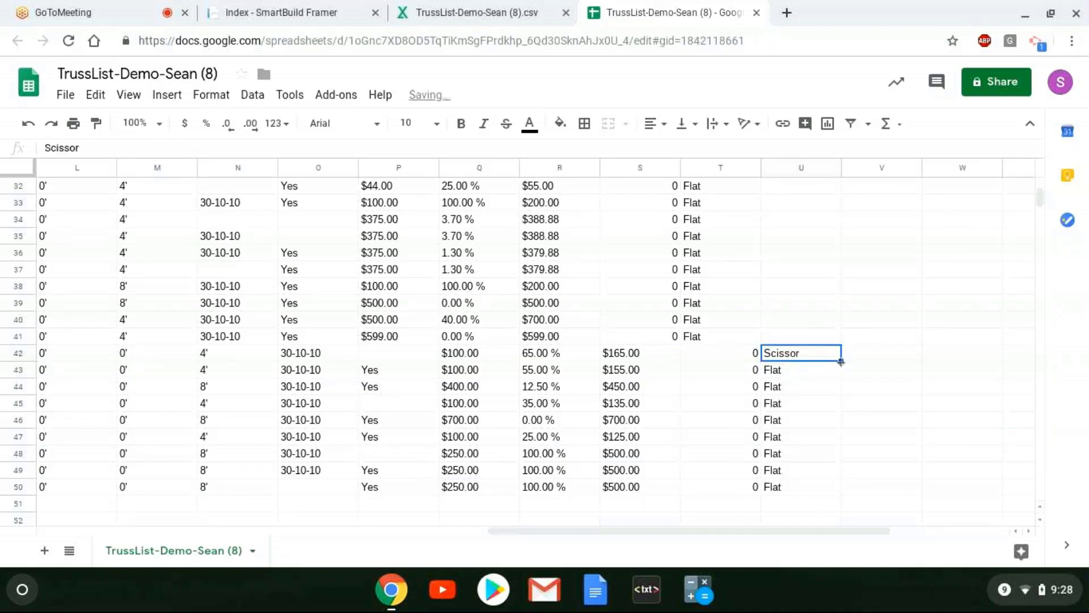
pyautogui.moveTo(840, 361); pyautogui.dragTo(841, 493)
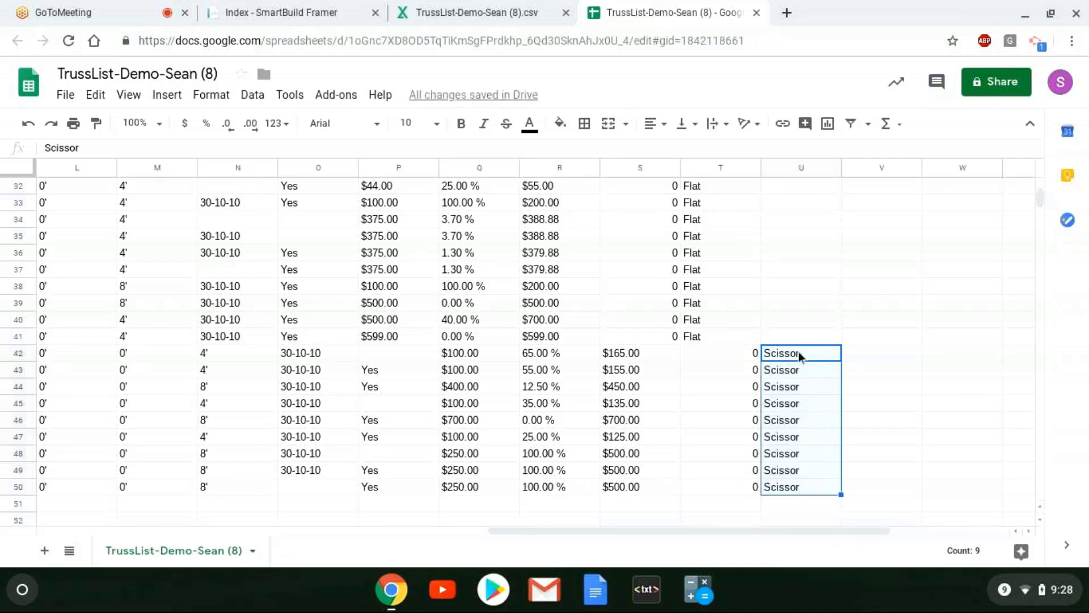
# Step: Move the Scissor entries from U42:U50 into T42:T50 under the Special column
pyautogui.moveTo(796, 356); pyautogui.dragTo(794, 488)
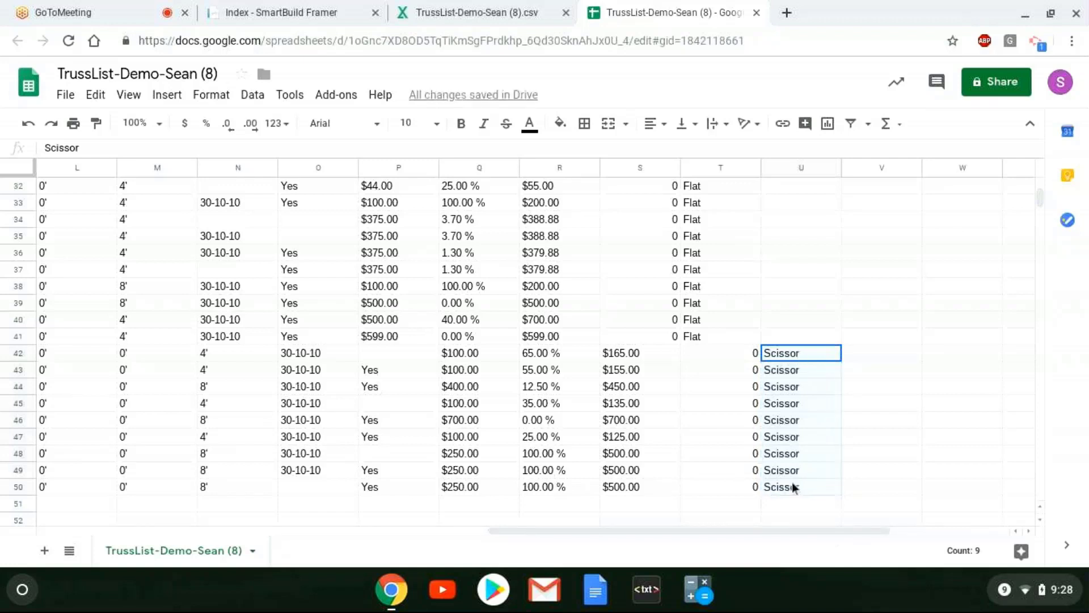
pyautogui.hotkey('ctrl', 'c')
pyautogui.click(724, 356)
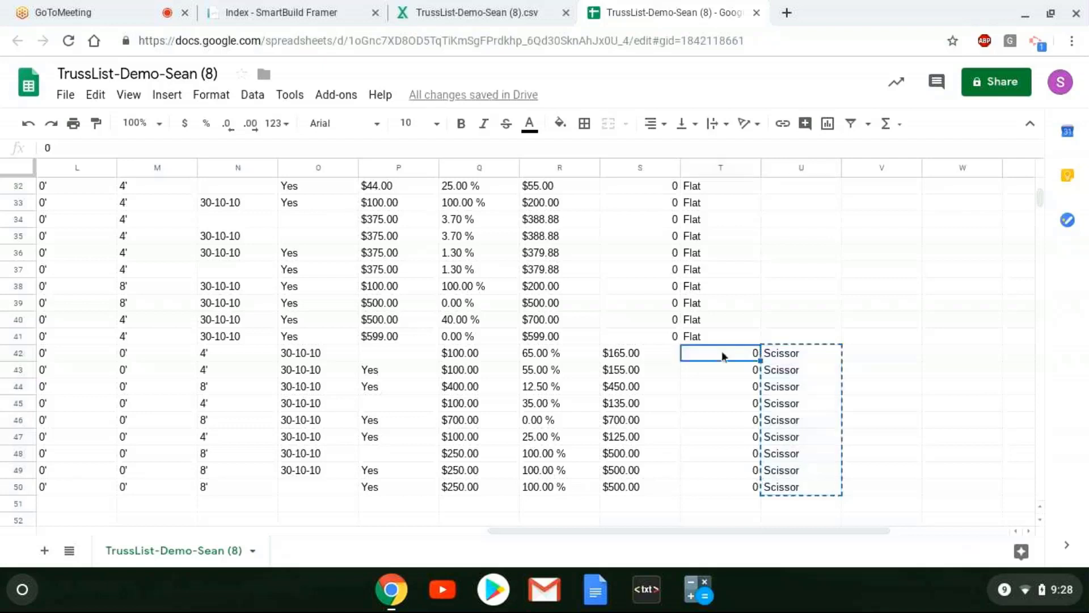
pyautogui.hotkey('ctrl', 'v')
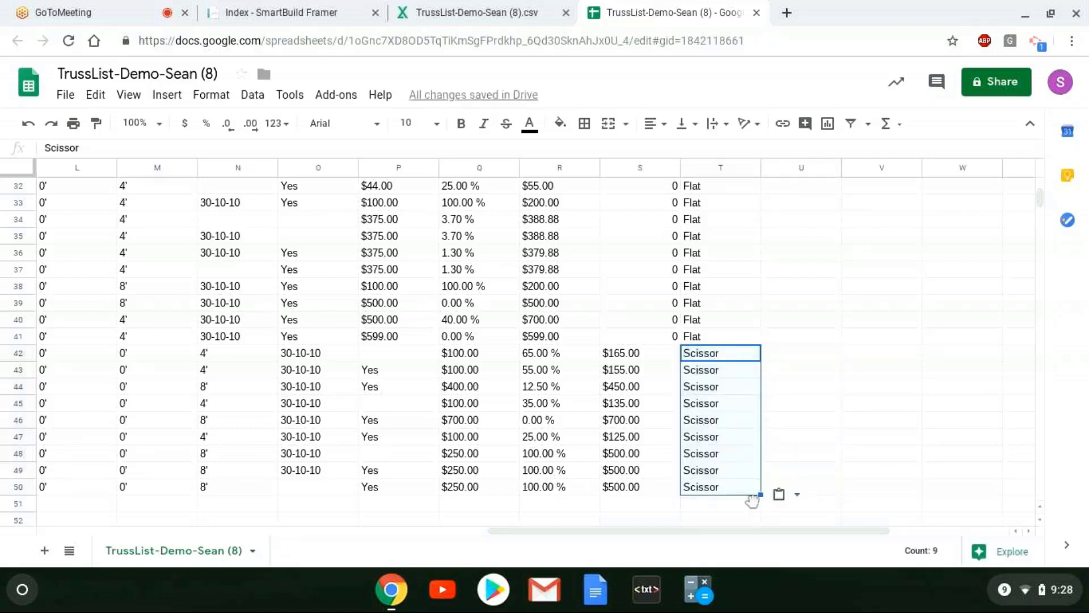
pyautogui.scroll(2, 721, 335)
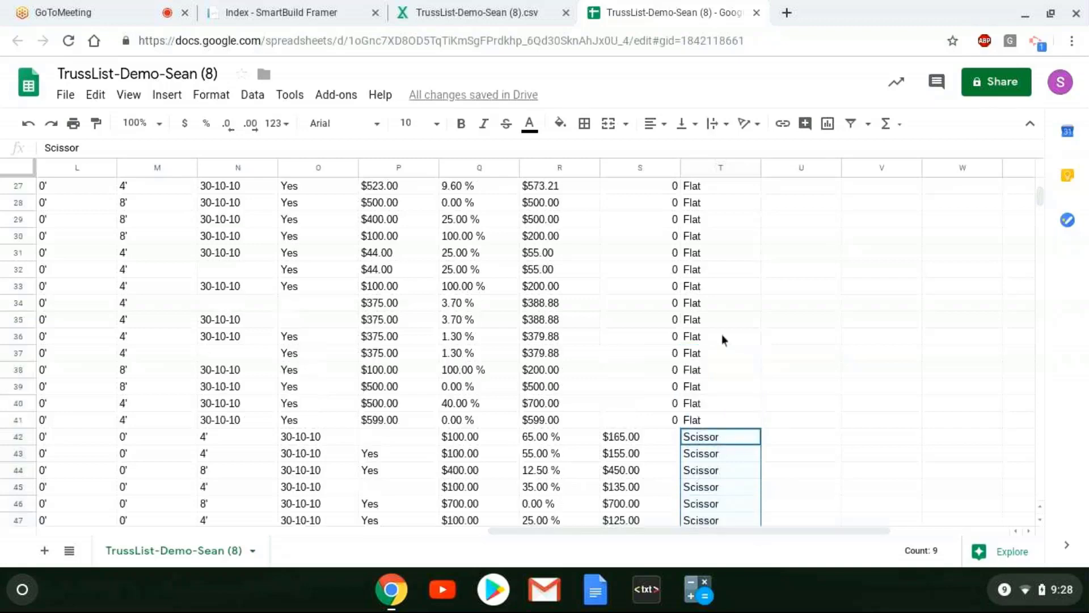
pyautogui.scroll(-5, 737, 518)
pyautogui.hscroll(-3, 686, 528)
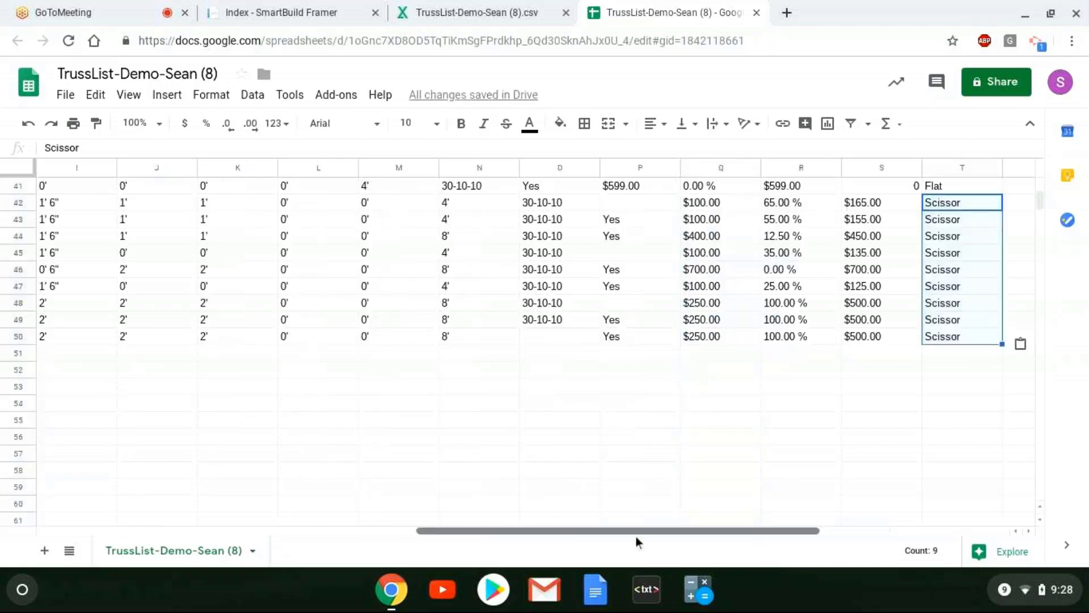
# Step: Widen column A slightly to show more of each truss SKU
pyautogui.moveTo(636, 533); pyautogui.dragTo(308, 536)
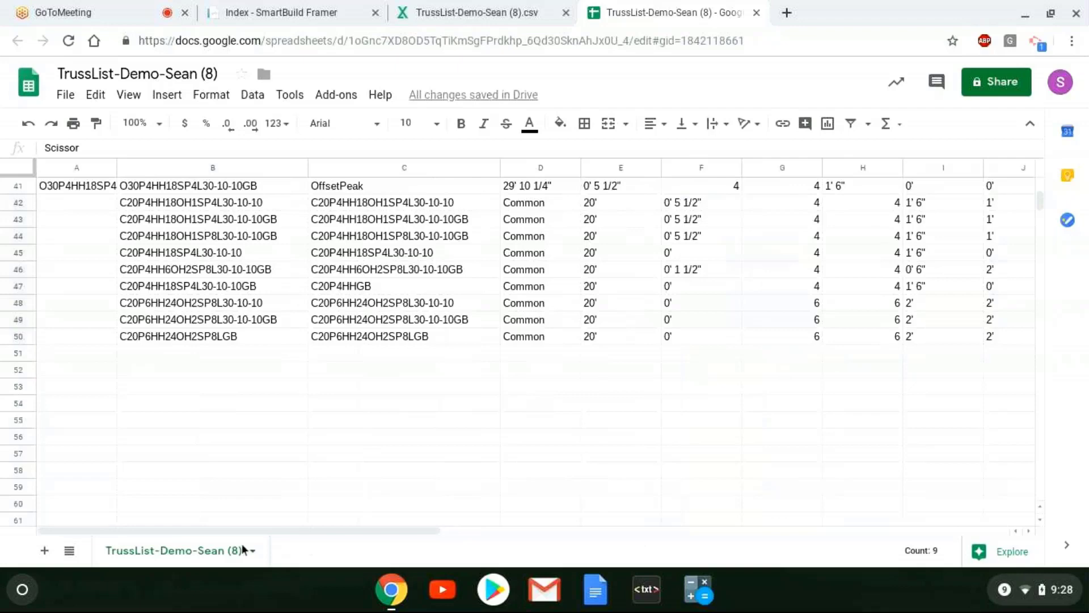
pyautogui.scroll(3, 182, 445)
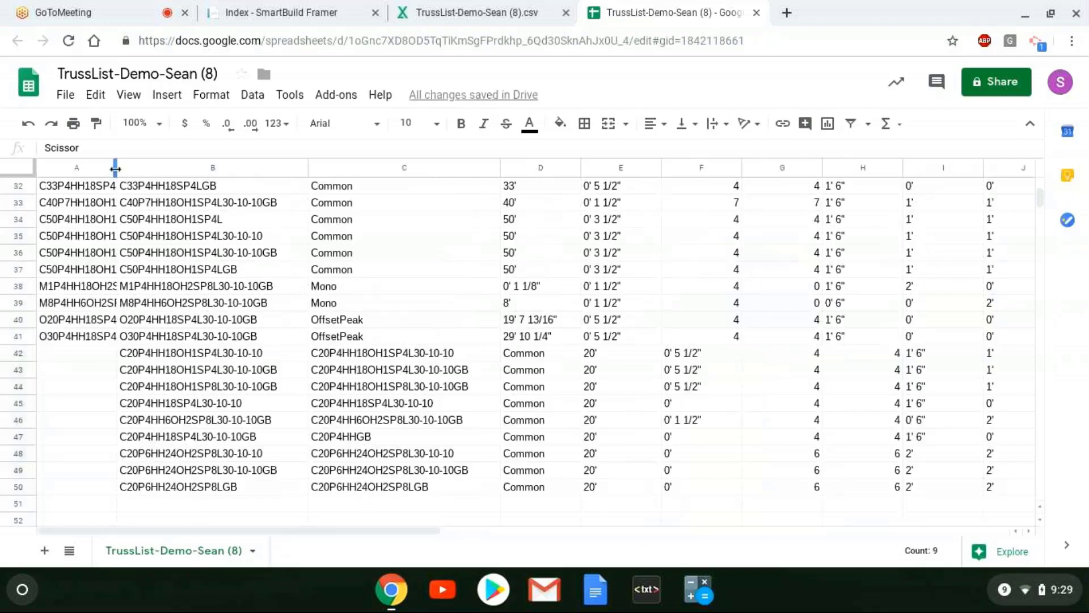
pyautogui.moveTo(115, 169); pyautogui.dragTo(134, 166)
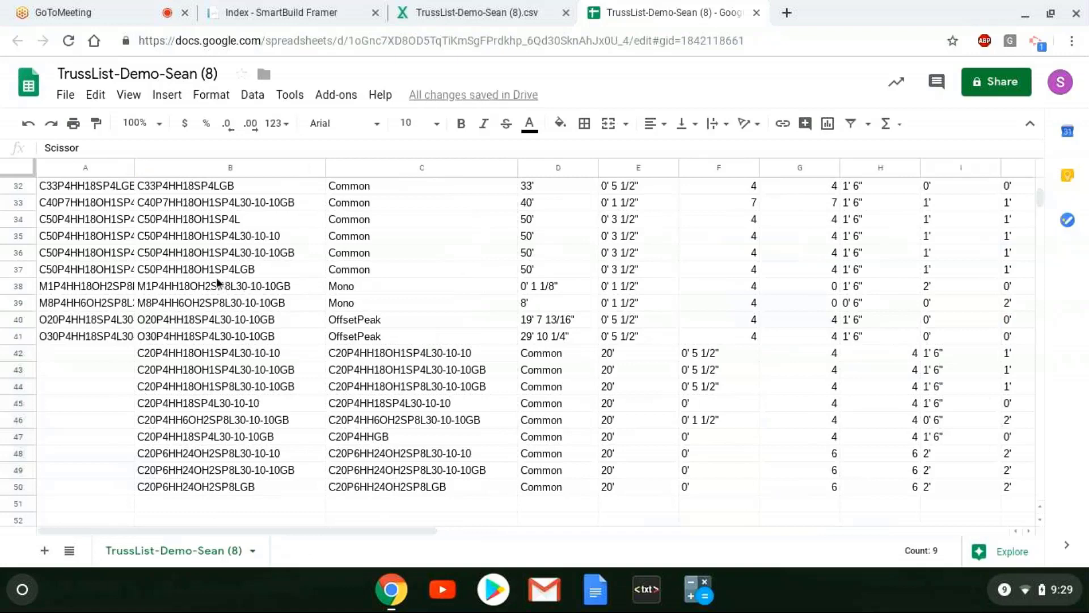
# Step: Undo the column widening and Scissor entries made since the paste, and clear the truss data pasted from B42 in rows 42 to 50
pyautogui.hotkey('ctrl', 'z')
pyautogui.hotkey('ctrl', 'z')
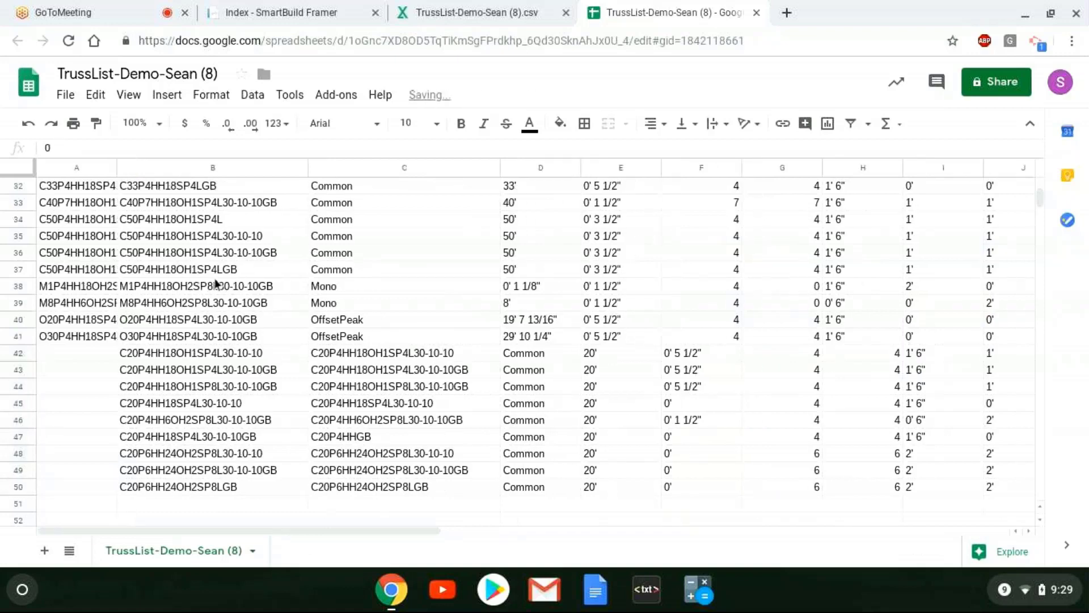
pyautogui.hotkey('ctrl', 'z')
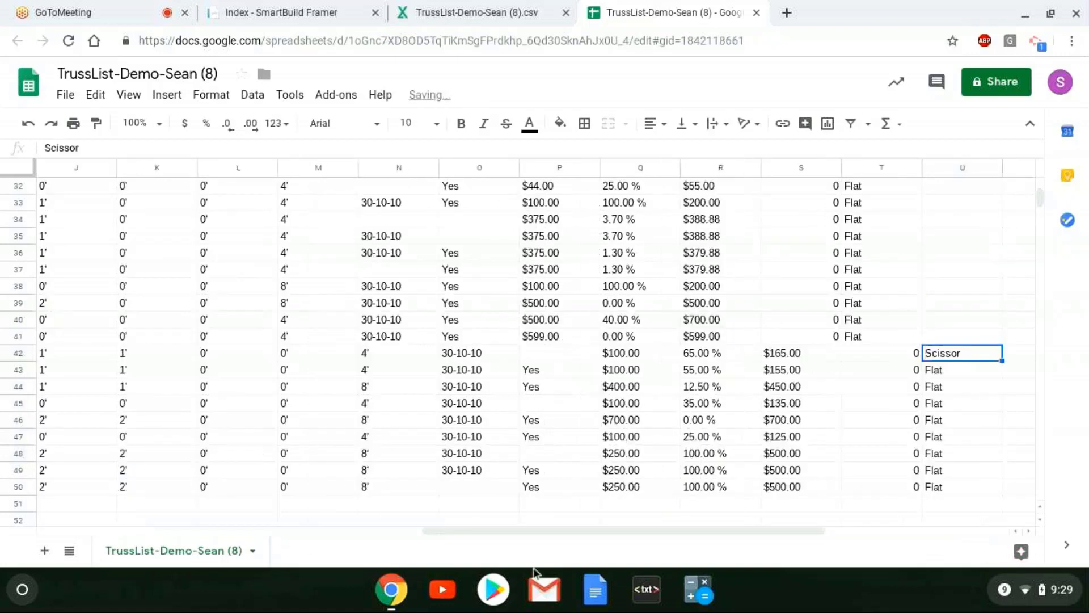
pyautogui.hotkey('ctrl', 'z')
pyautogui.hotkey('ctrl', 'z')
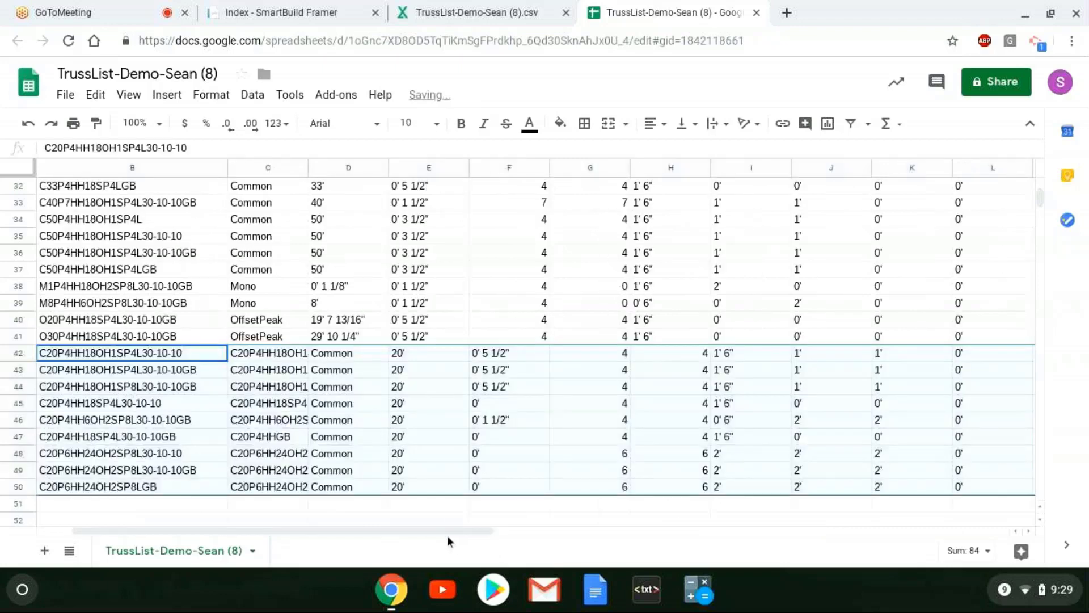
pyautogui.moveTo(446, 533); pyautogui.dragTo(340, 533)
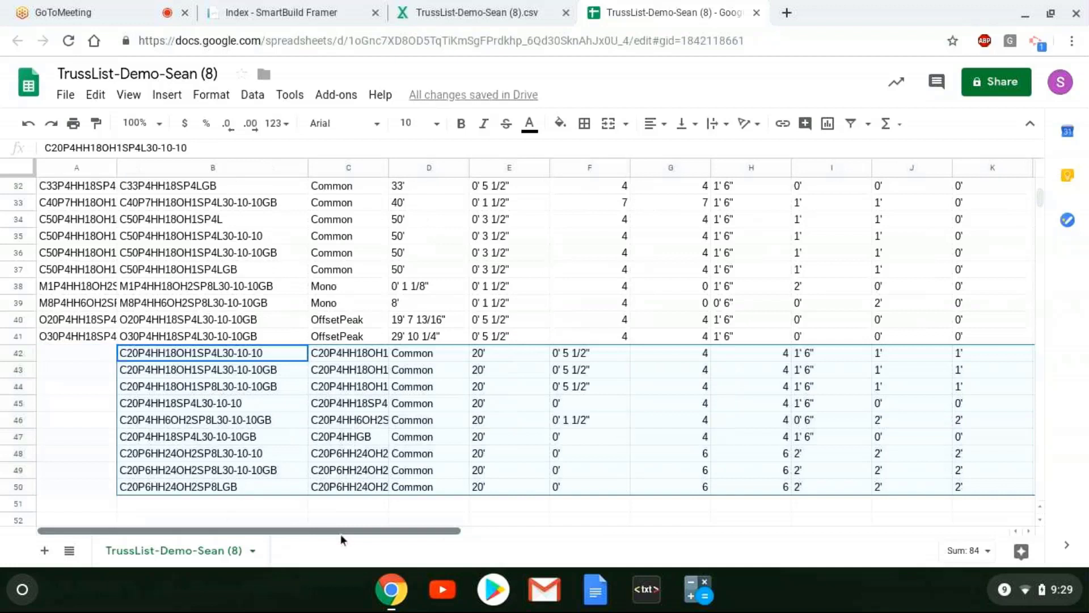
pyautogui.press('Delete')
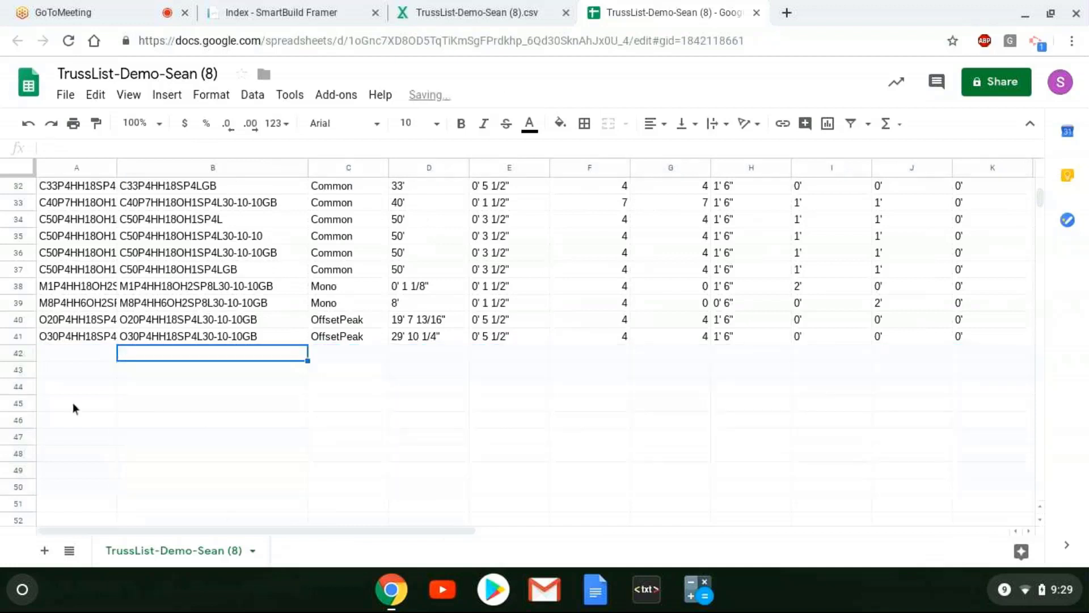
# Step: Copy rows 4 to 12 with the 20' common trusses and paste them below the list starting at cell A42
pyautogui.click(64, 353)
pyautogui.hotkey('ctrl', 'v')
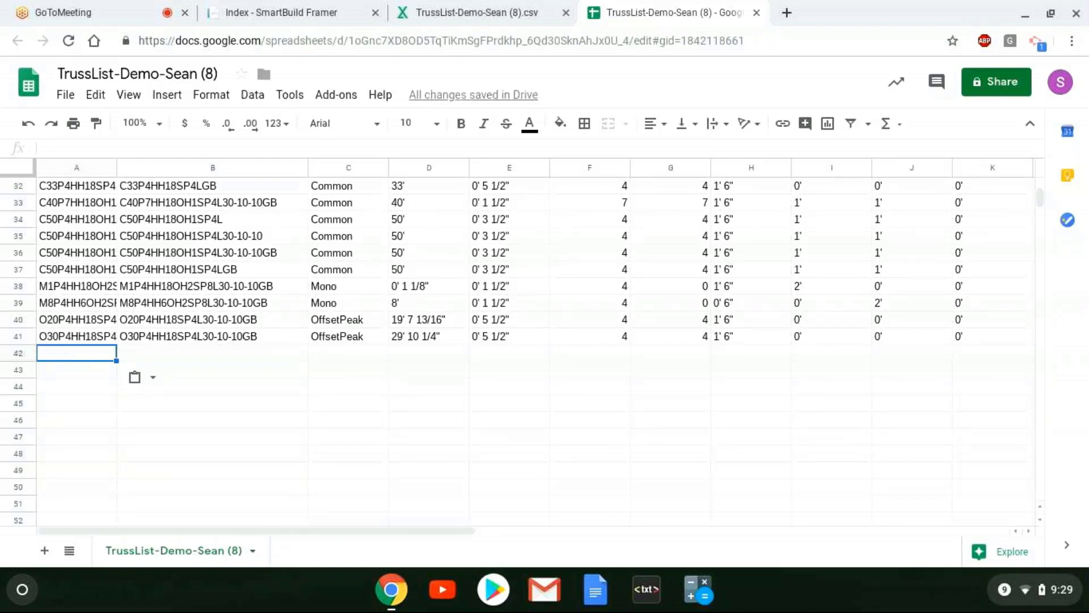
pyautogui.scroll(5, 191, 407)
pyautogui.scroll(-5, 190, 407)
pyautogui.scroll(10, 193, 406)
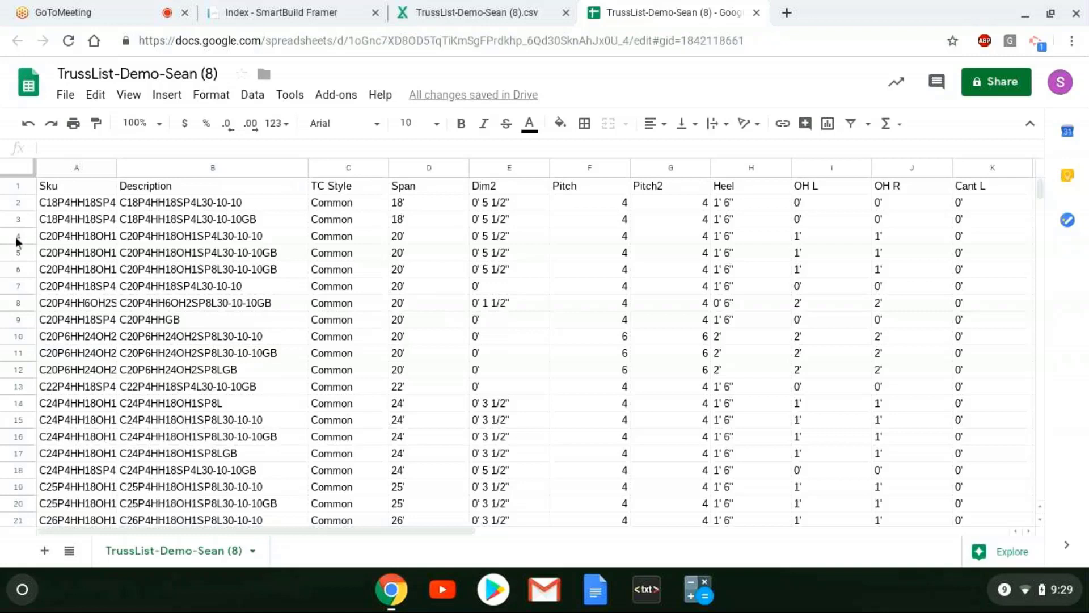
pyautogui.moveTo(16, 243); pyautogui.dragTo(47, 369)
pyautogui.hotkey('ctrl', 'c')
pyautogui.scroll(-1, 135, 327)
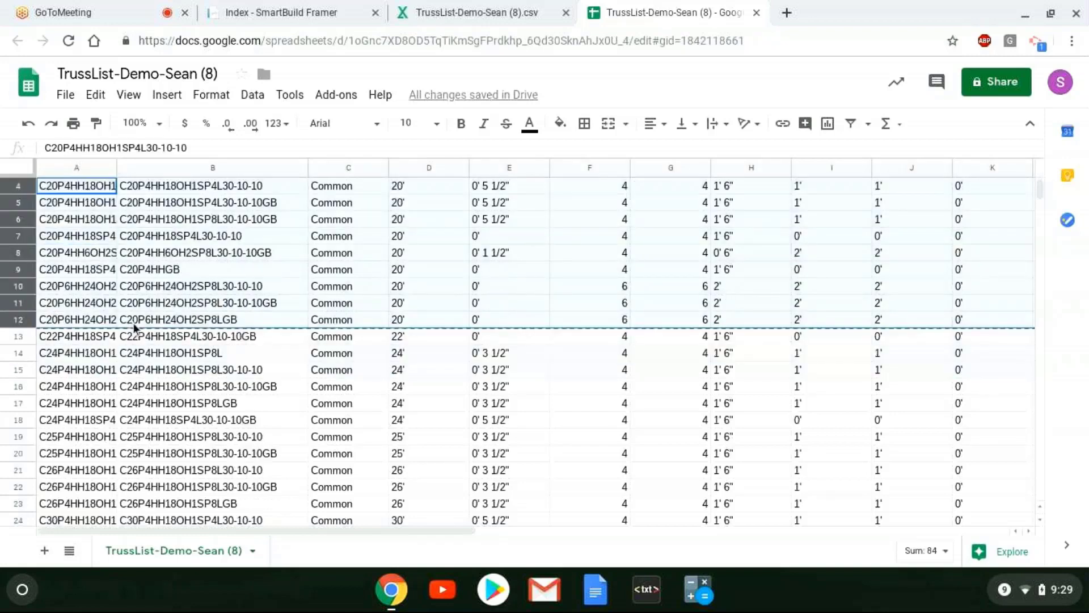
pyautogui.hotkey('ctrl', 'Down')
pyautogui.press('Down')
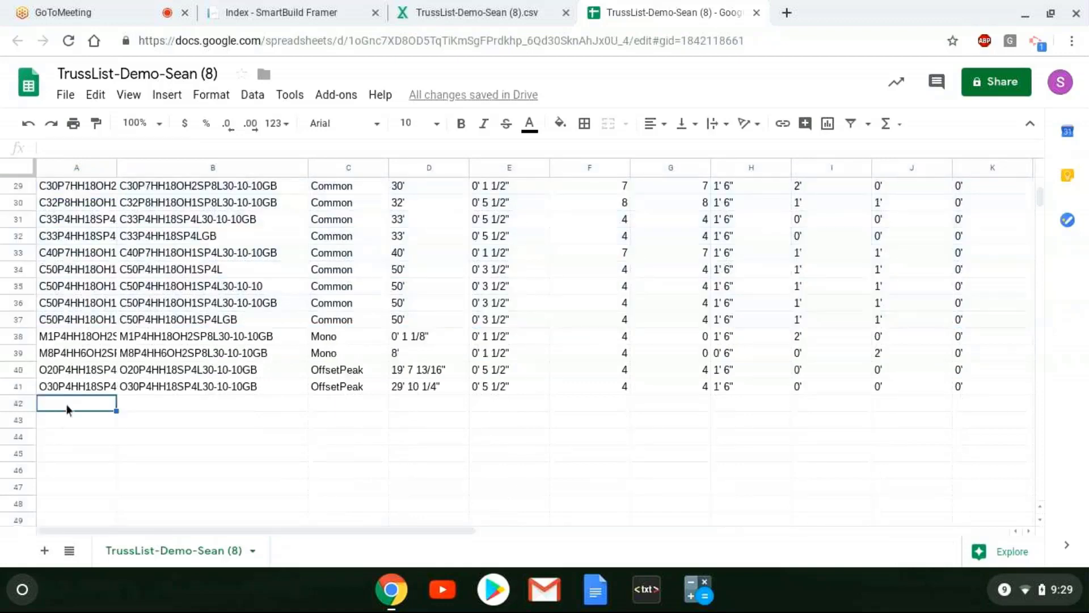
pyautogui.hotkey('ctrl', 'v')
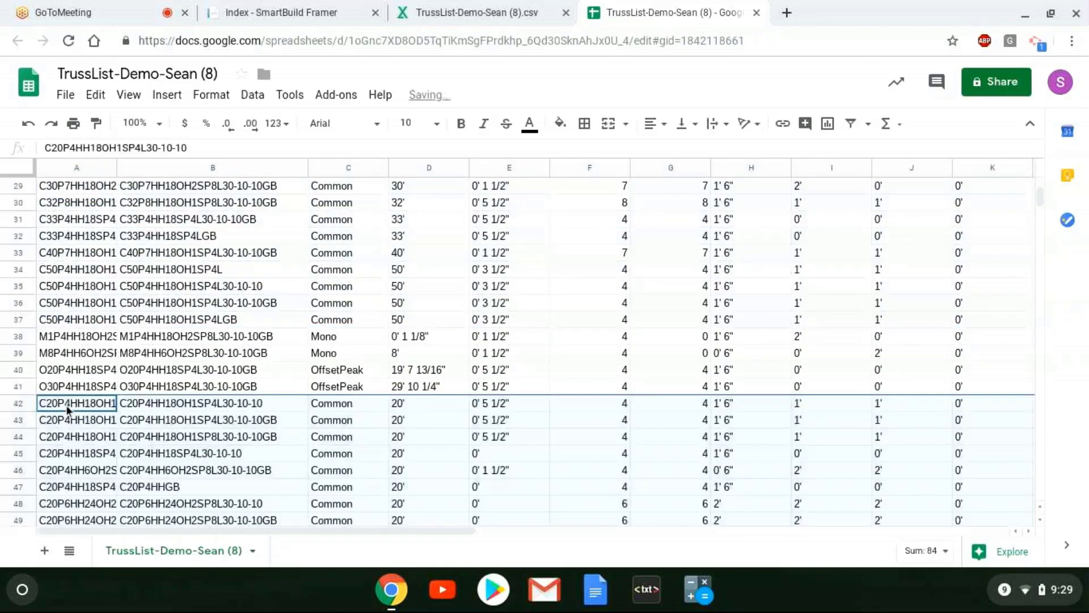
# Step: Replace Flat with Scissor in cell T42 and fill it down through T50 for the pasted trusses
pyautogui.moveTo(368, 531); pyautogui.dragTo(767, 533)
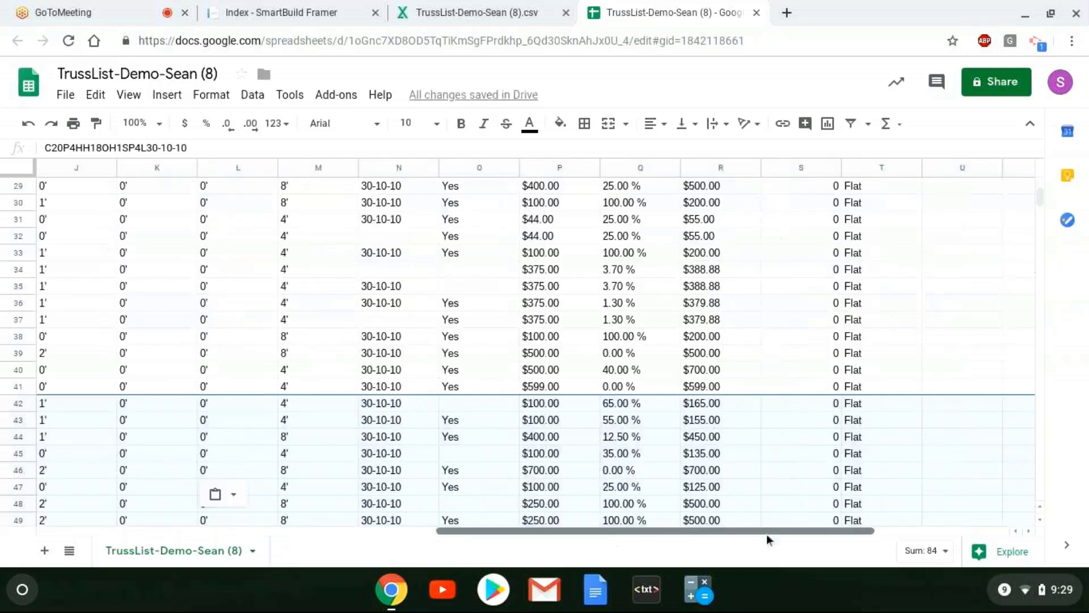
pyautogui.click(885, 405)
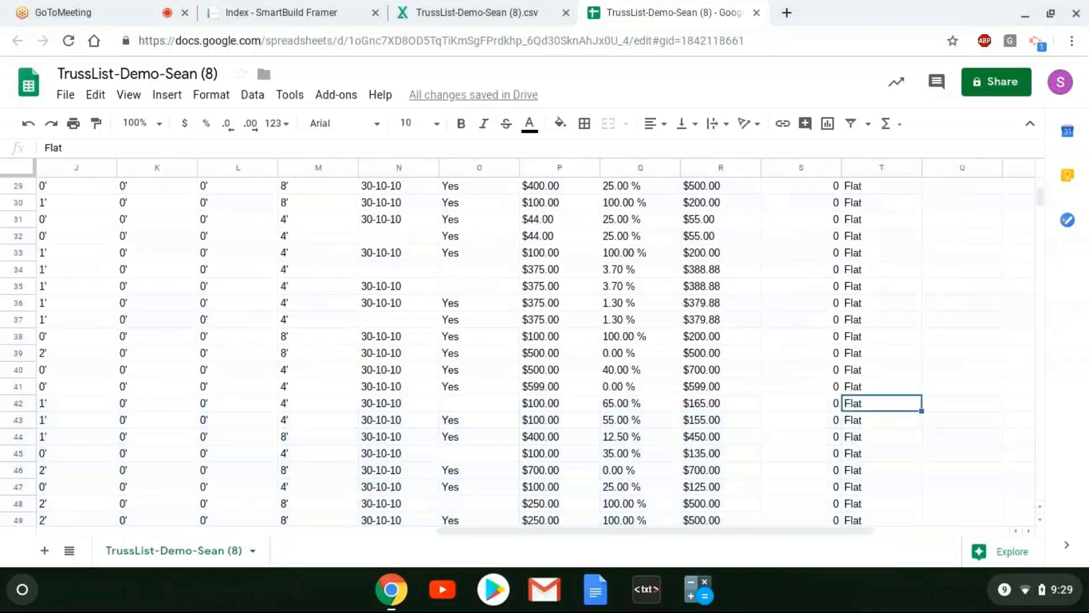
pyautogui.write('Scissor')
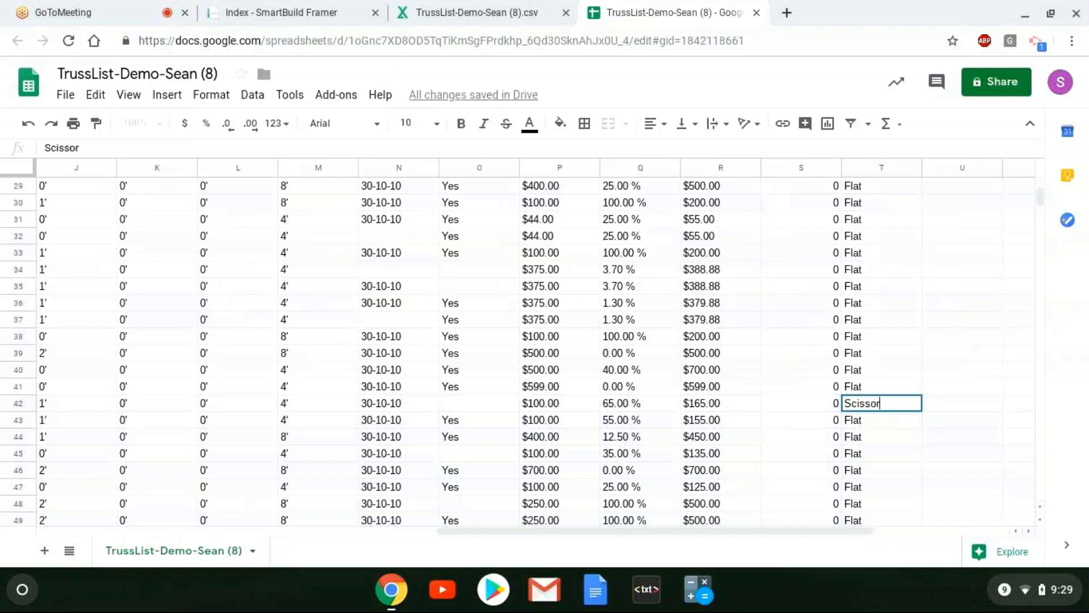
pyautogui.click(919, 414)
pyautogui.click(919, 409)
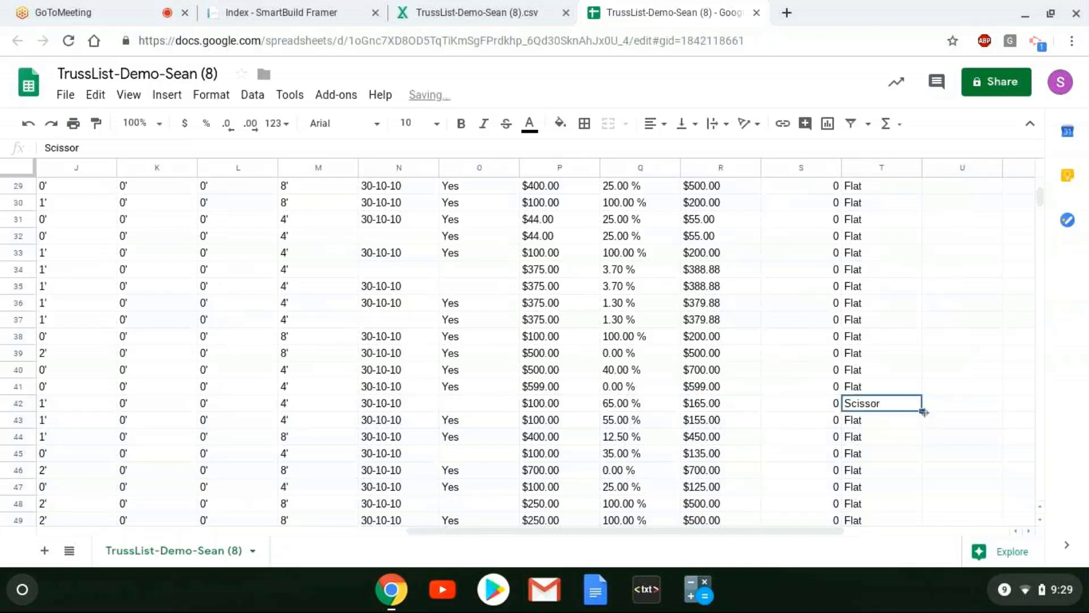
pyautogui.moveTo(924, 412)
pyautogui.mouseDown()
pyautogui.moveTo(919, 521)
pyautogui.moveTo(916, 429)
pyautogui.mouseUp()
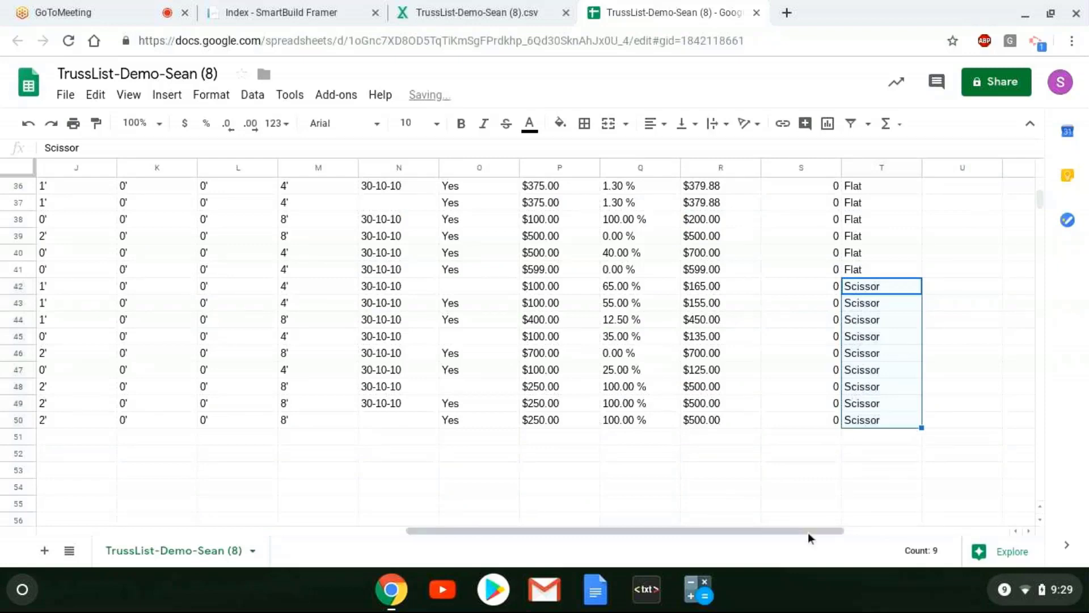
# Step: Widen column A to fit the full SKUs and compare the original truss SKUs with those of the pasted rows
pyautogui.moveTo(808, 533); pyautogui.dragTo(349, 534)
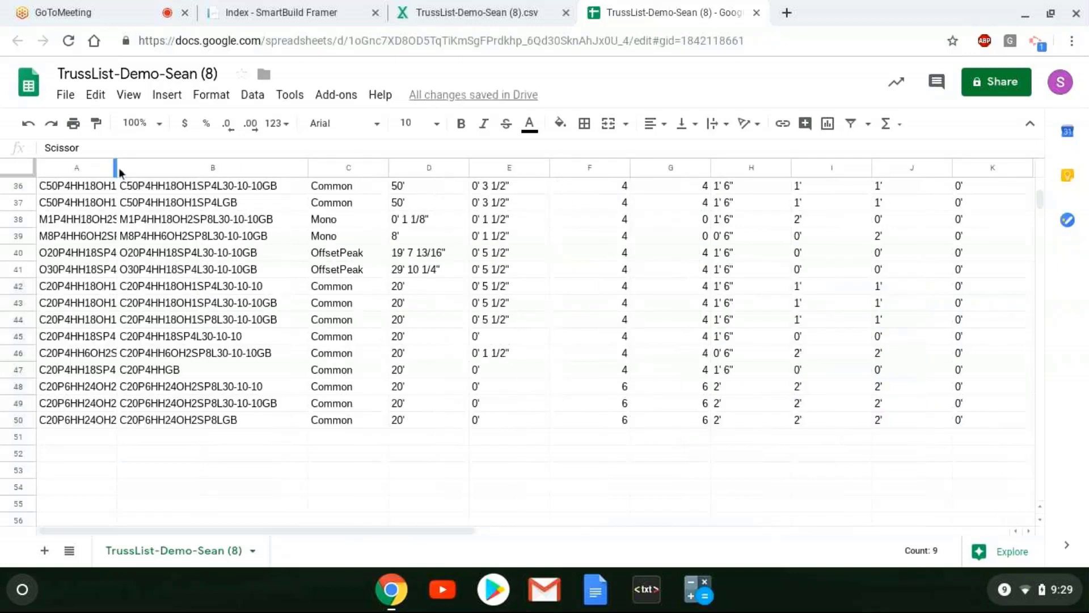
pyautogui.moveTo(119, 170); pyautogui.dragTo(250, 168)
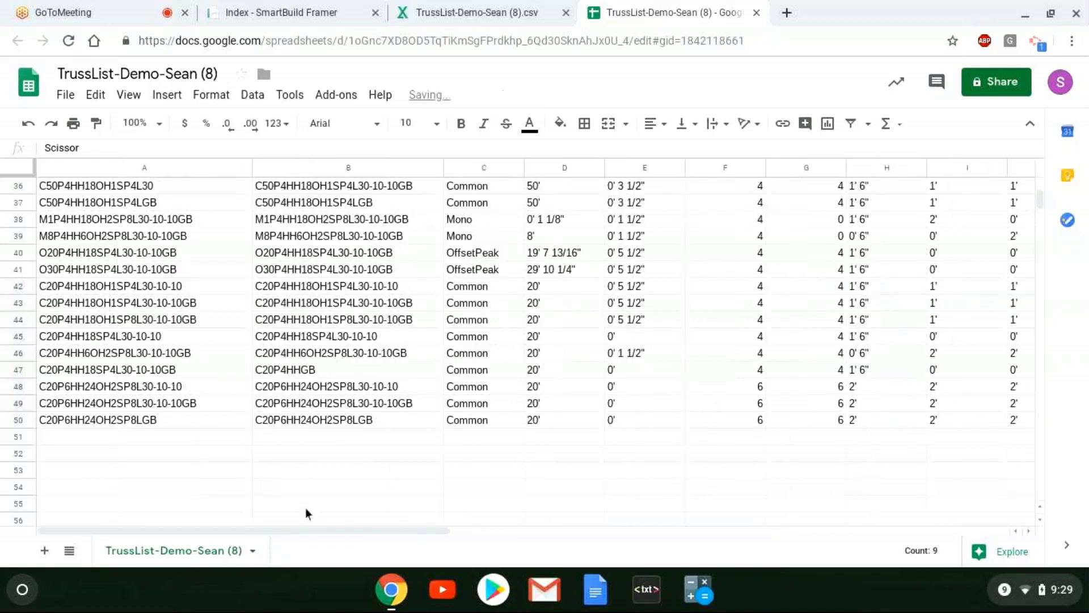
pyautogui.scroll(12, 193, 335)
pyautogui.scroll(-6, 190, 237)
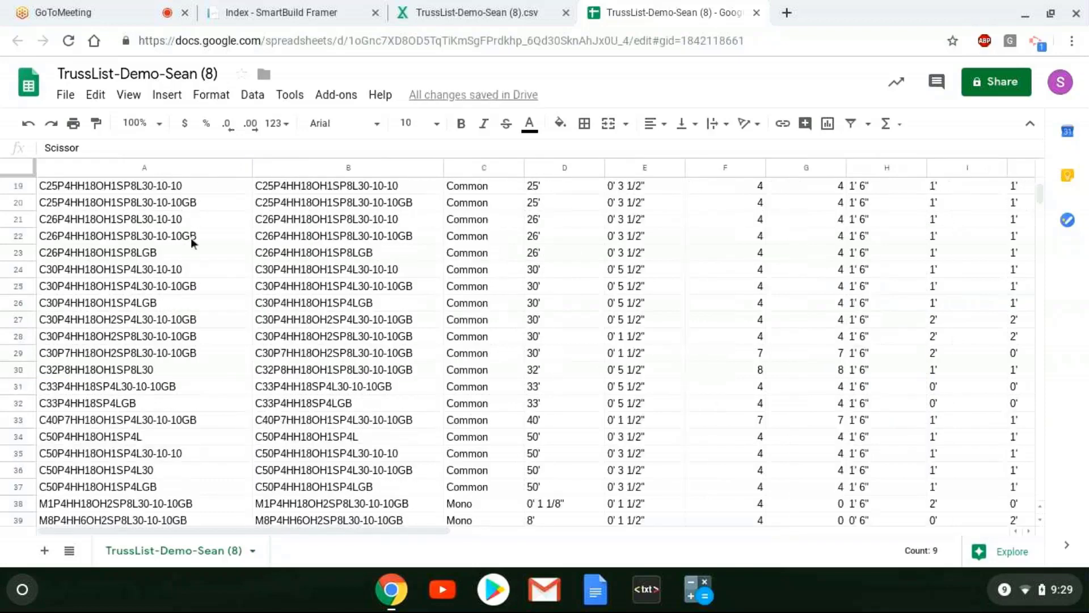
pyautogui.scroll(-4, 191, 237)
pyautogui.scroll(8, 186, 256)
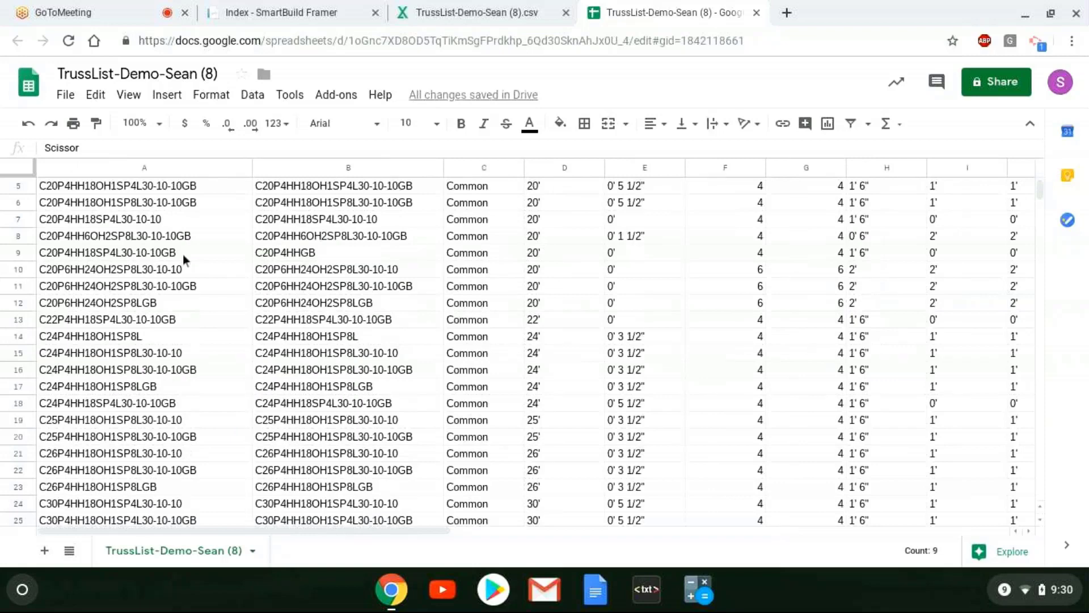
pyautogui.scroll(-3, 183, 260)
pyautogui.scroll(-7, 183, 260)
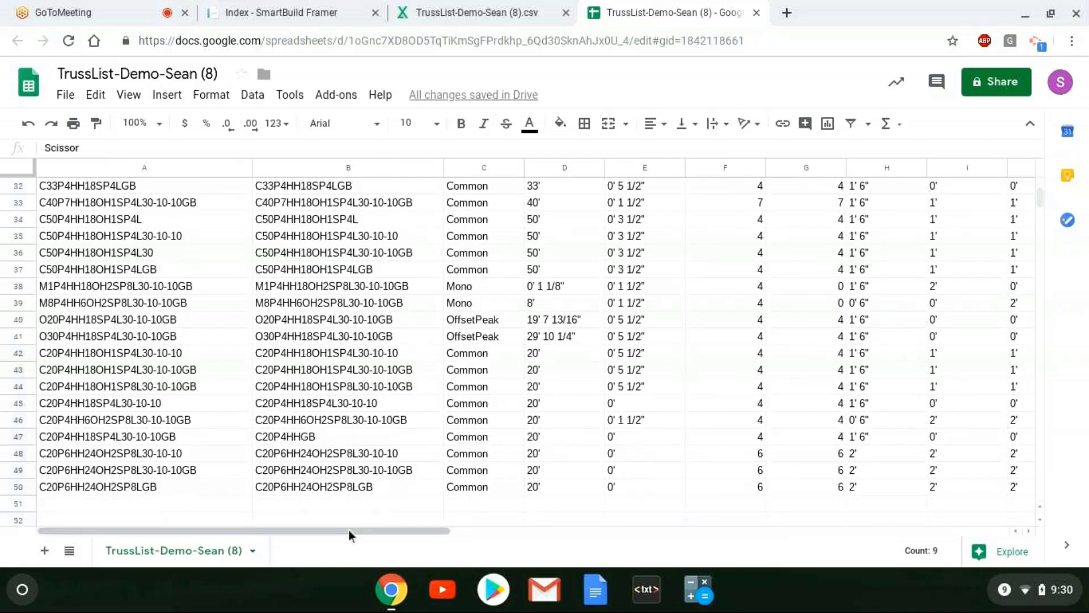
# Step: Append -SC to the SKU of the first pasted scissor truss in cell A42
pyautogui.moveTo(349, 529); pyautogui.dragTo(746, 536)
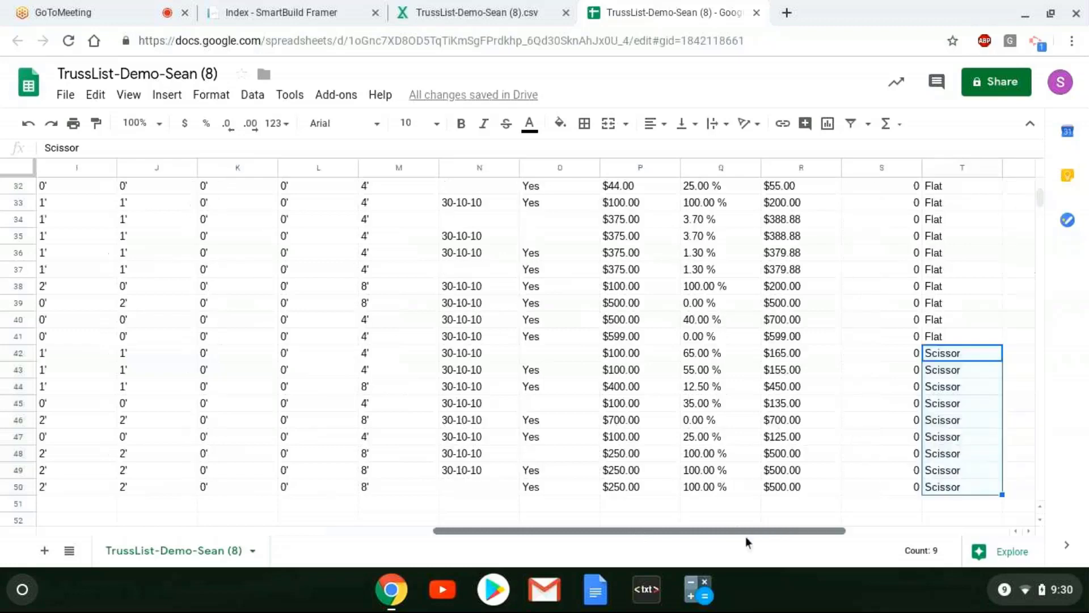
pyautogui.click(863, 357)
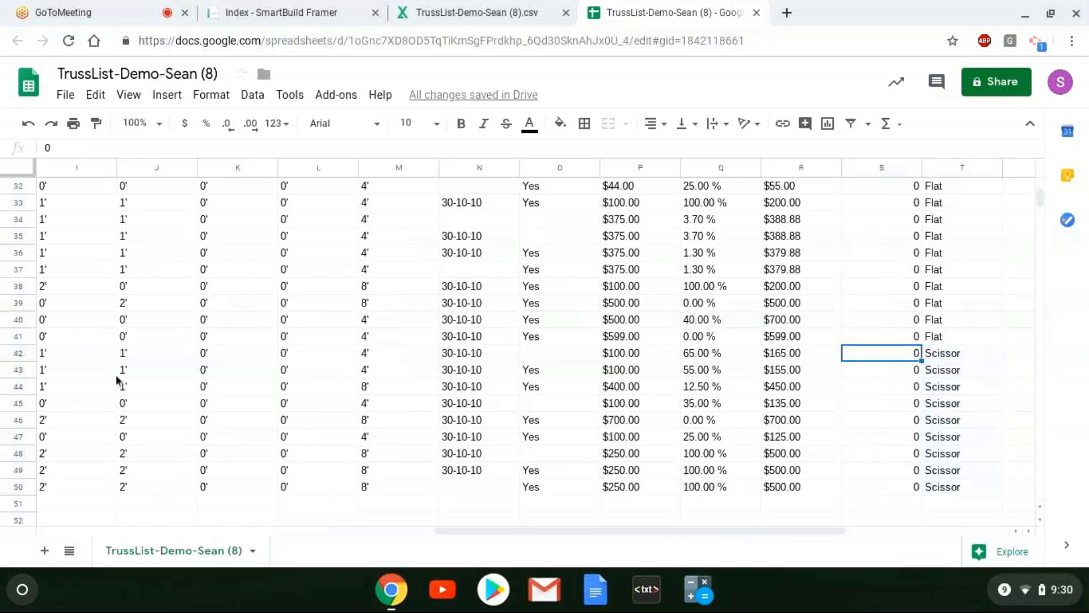
pyautogui.moveTo(549, 530); pyautogui.dragTo(189, 354)
pyautogui.click(188, 354)
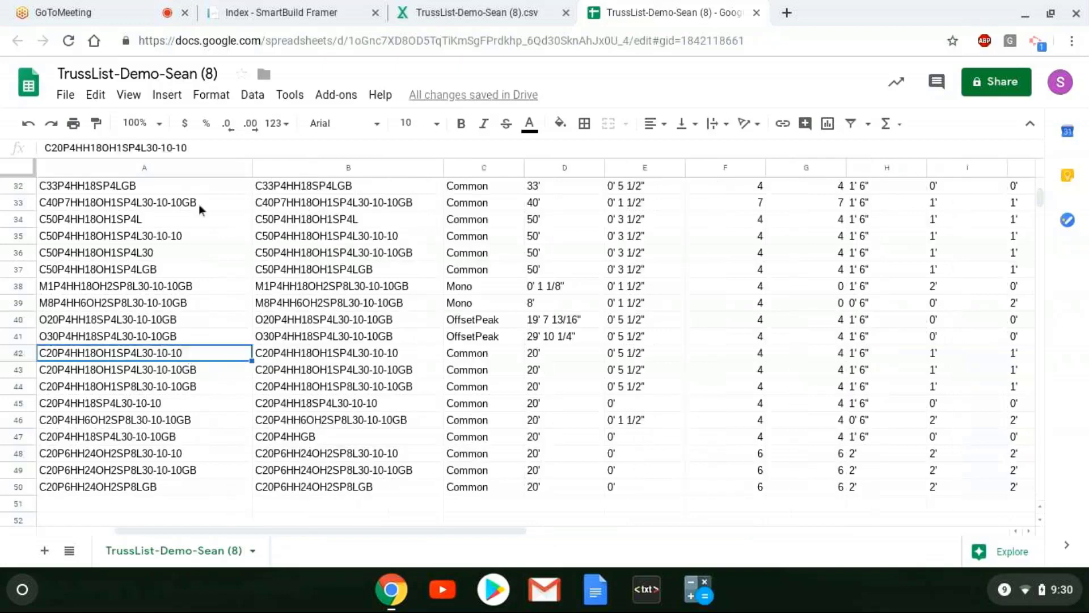
pyautogui.click(216, 149)
pyautogui.write('-Sc')
pyautogui.press('BackSpace')
pyautogui.write('C')
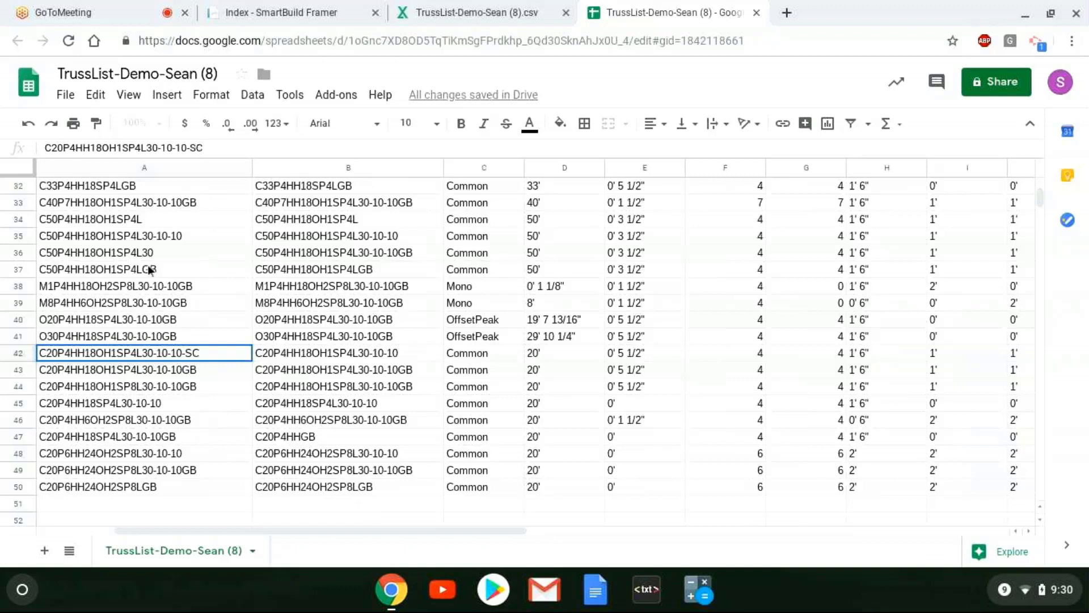
# Step: Append -SC to the SKUs of the scissor trusses in cells A43 and A44
pyautogui.click(183, 369)
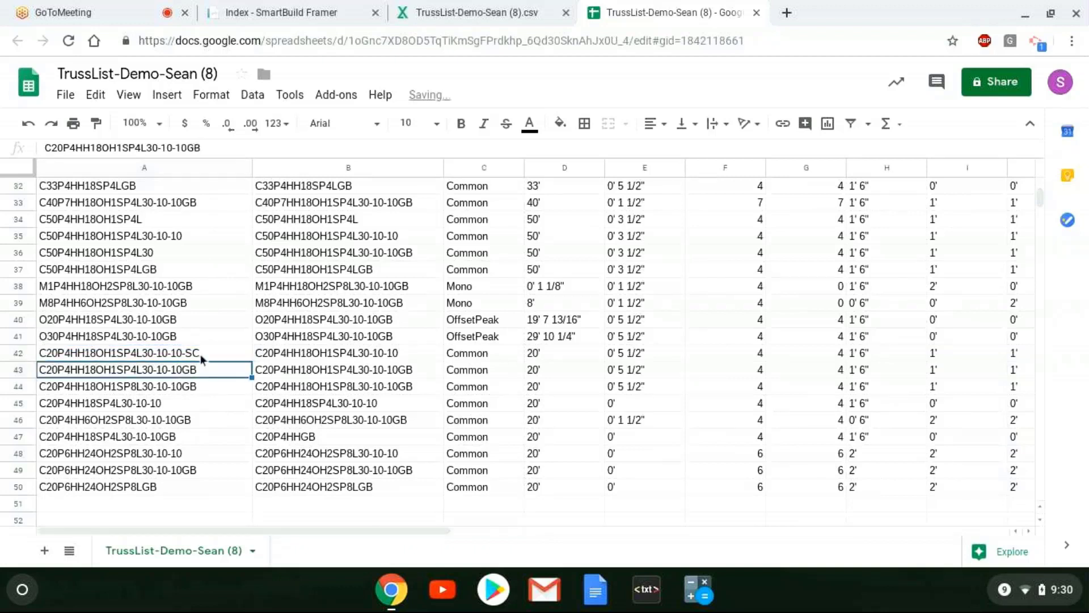
pyautogui.click(216, 150)
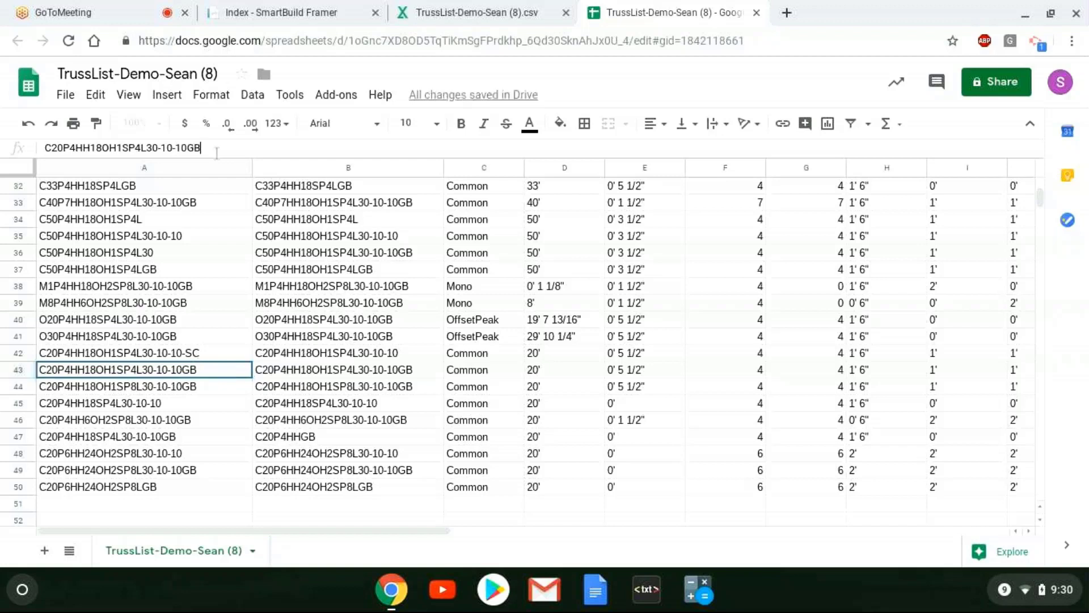
pyautogui.write('-SC')
pyautogui.press('Return')
pyautogui.click(225, 147)
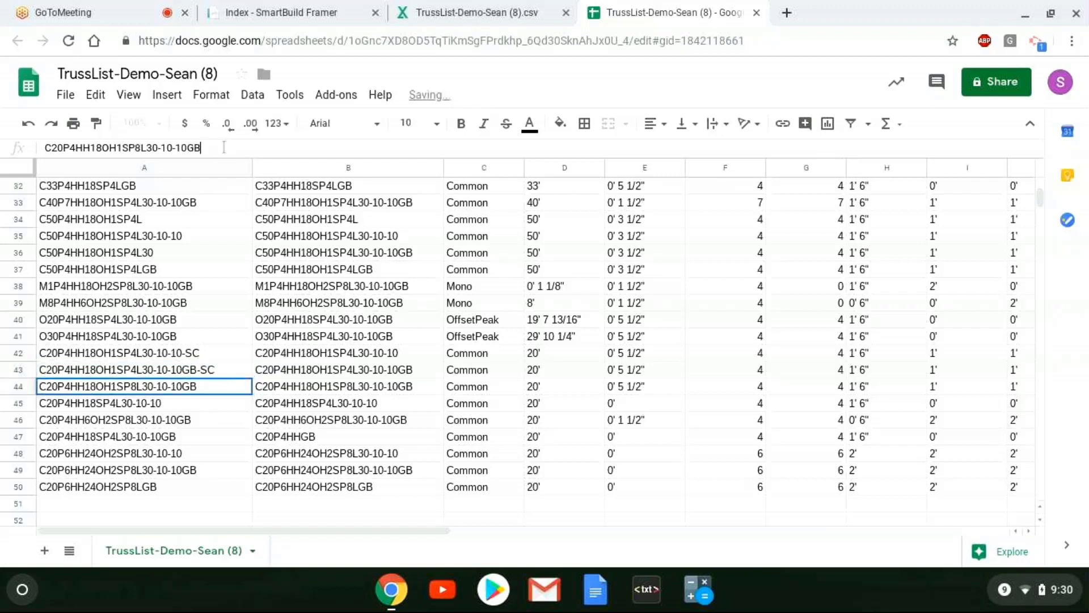
pyautogui.write('-SC')
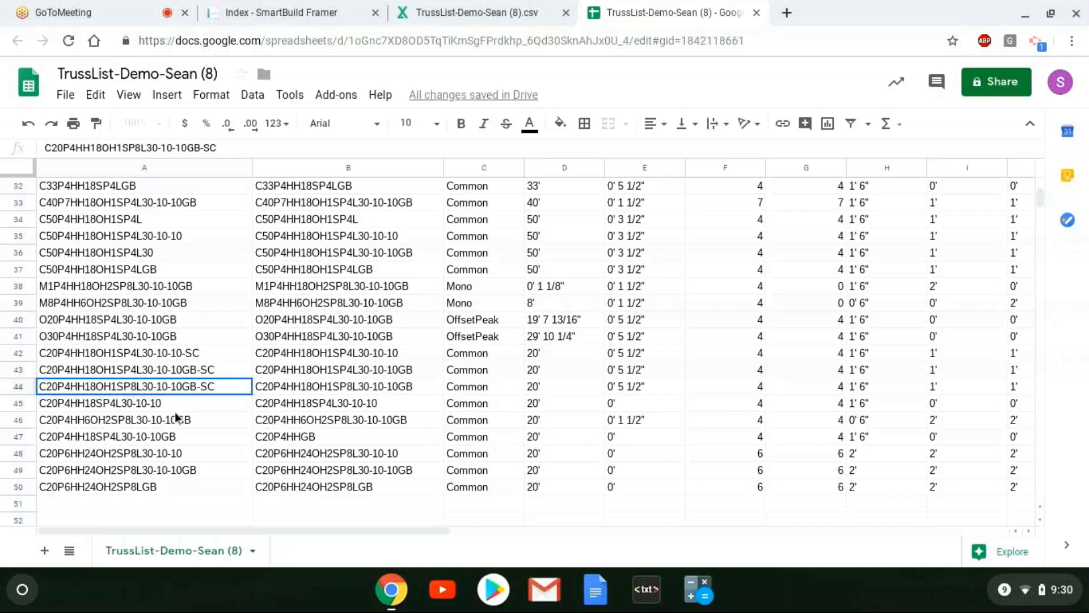
pyautogui.press('Return')
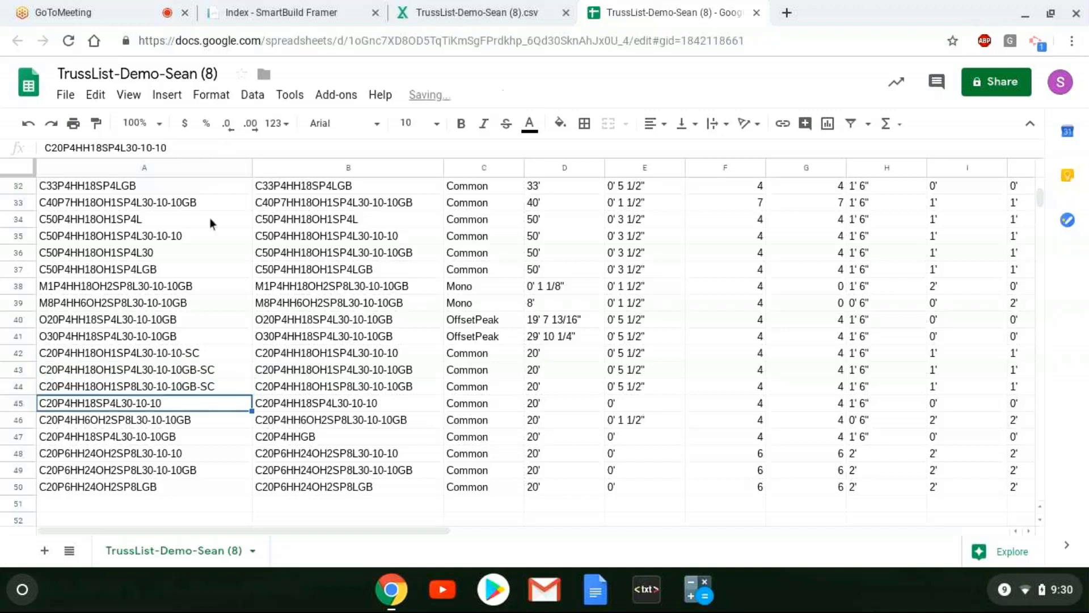
# Step: Append -SC to the SKUs of the scissor trusses in cells A45 and A46
pyautogui.click(201, 148)
pyautogui.write('-SC')
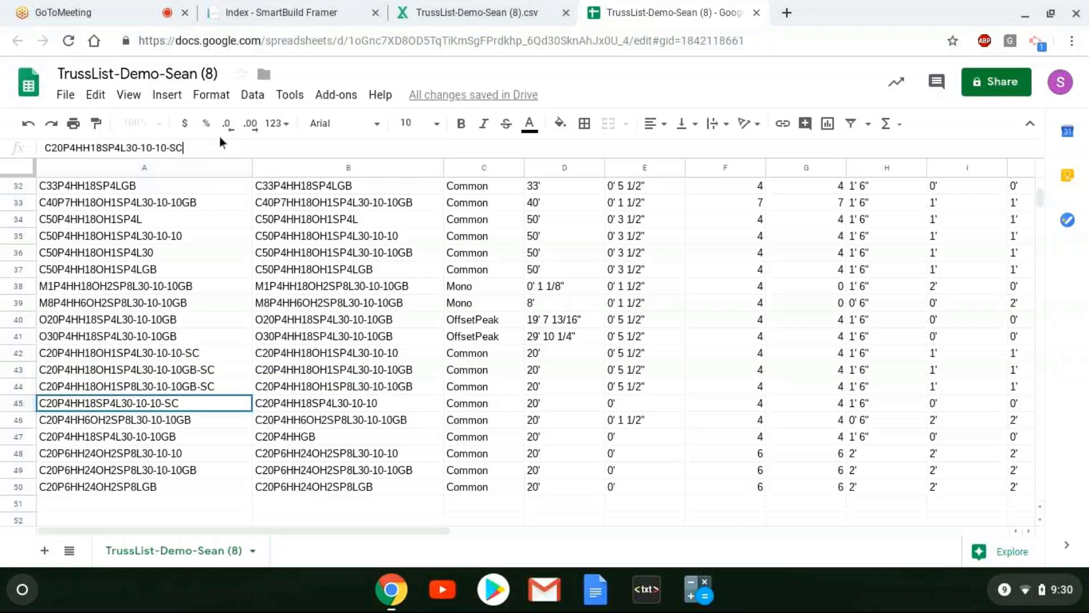
pyautogui.click(189, 419)
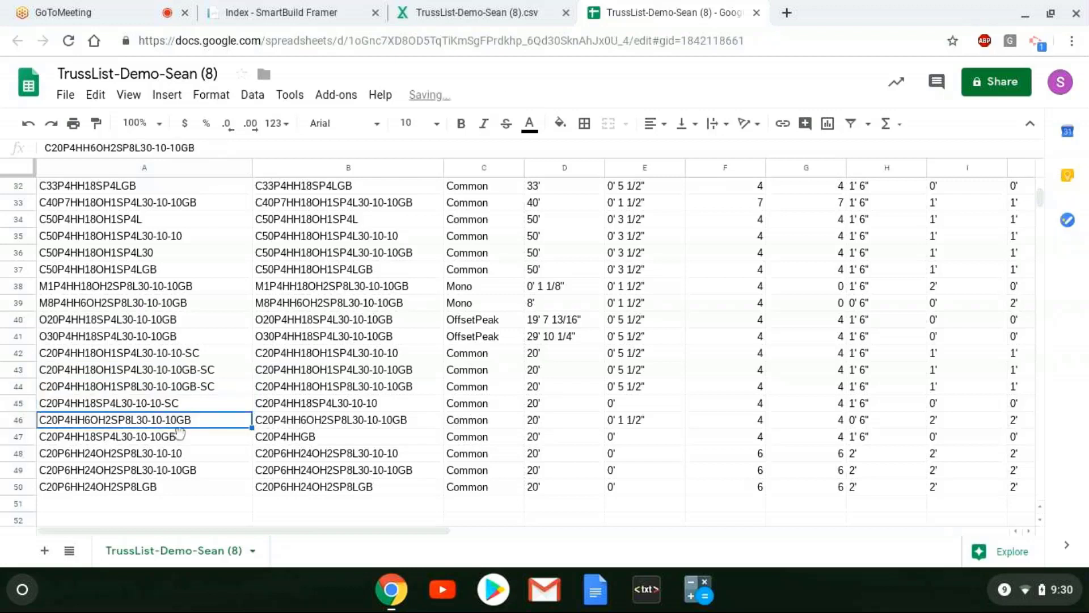
pyautogui.click(219, 149)
pyautogui.write('-')
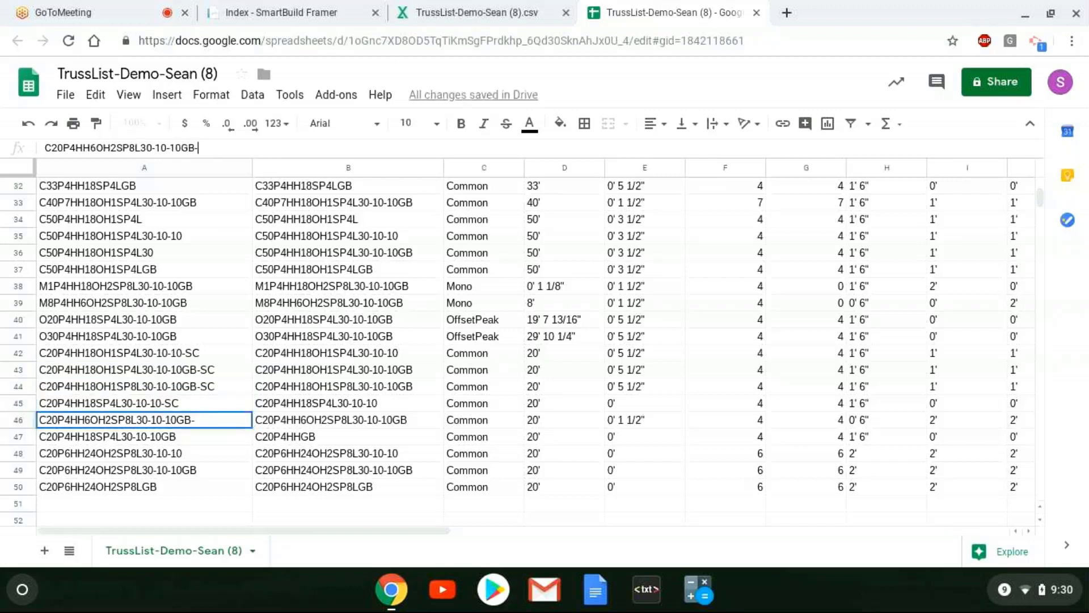
pyautogui.write('SC')
pyautogui.press('Return')
# Step: Append -SC to the SKUs of the scissor trusses in cells A47 and A48
pyautogui.click(208, 152)
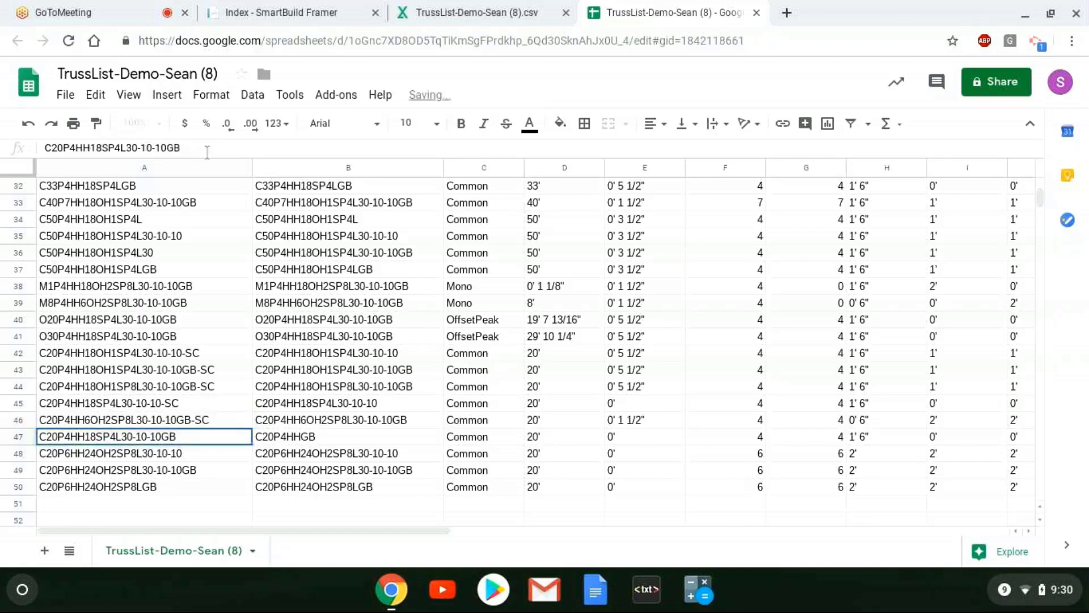
pyautogui.write('-SC')
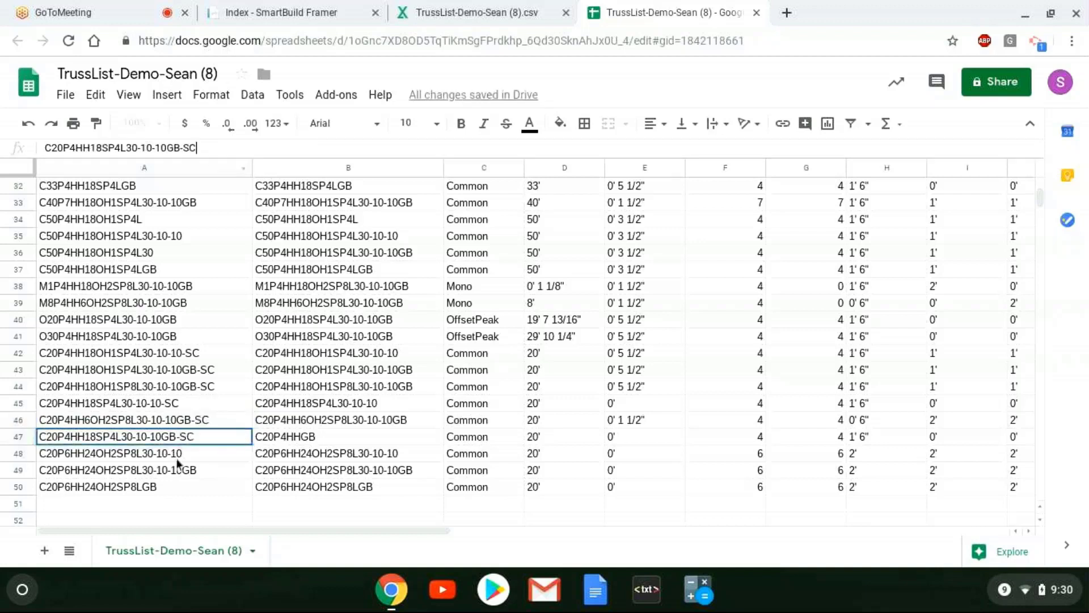
pyautogui.click(177, 459)
pyautogui.click(203, 153)
pyautogui.write('-')
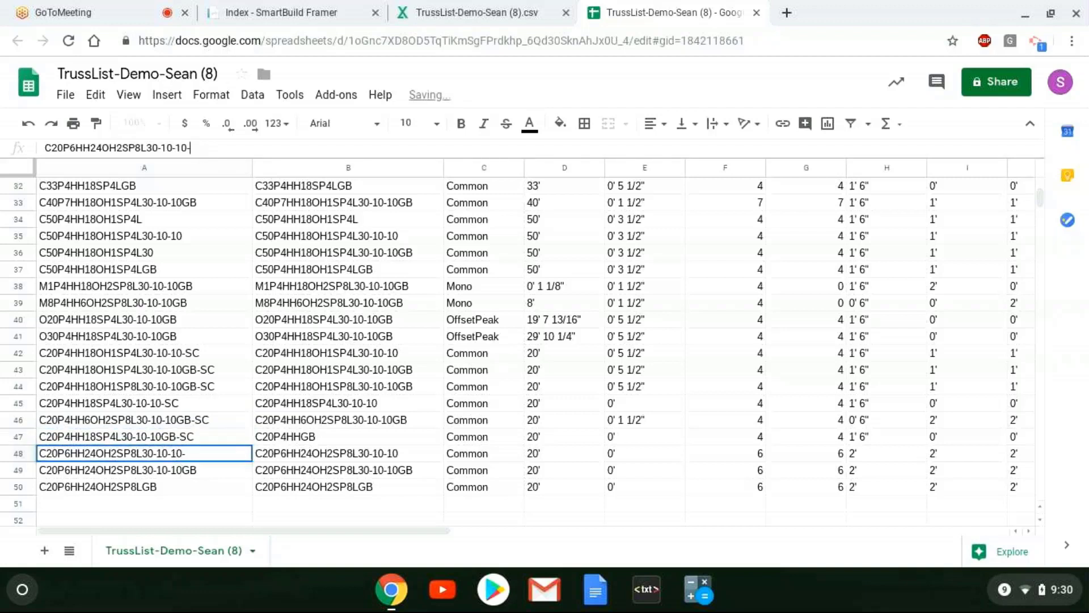
pyautogui.write('SC')
pyautogui.press('Return')
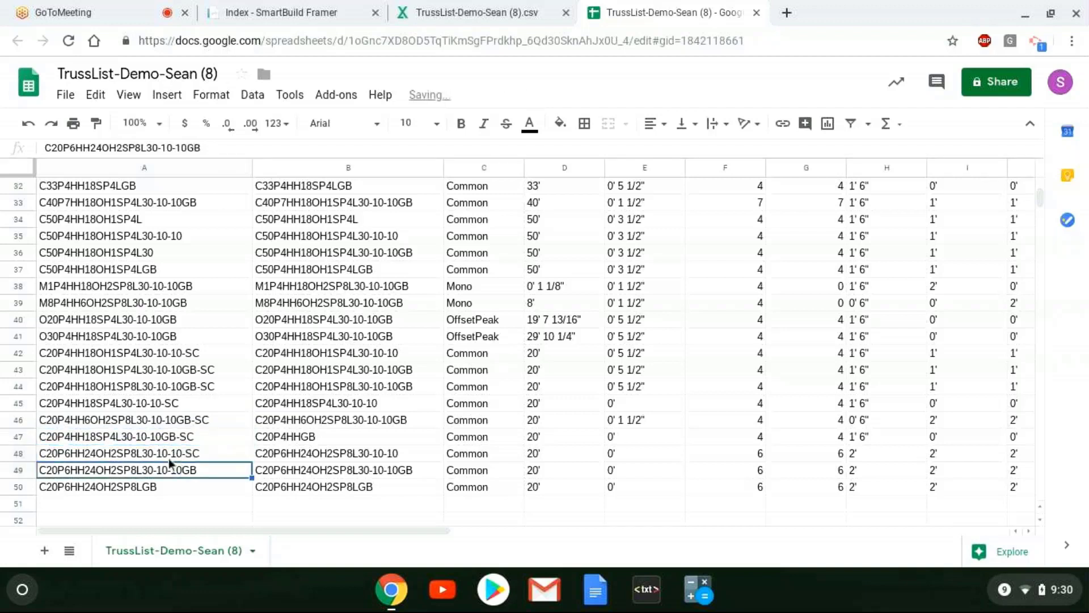
# Step: Append -SC to the SKUs of the last two scissor trusses in cells A49 and A50
pyautogui.click(209, 148)
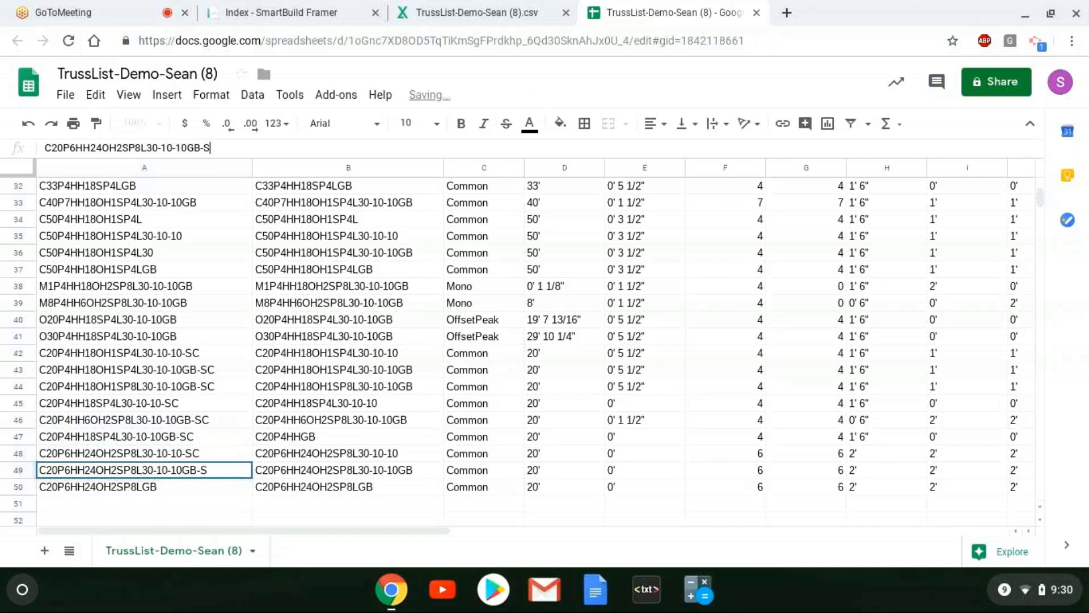
pyautogui.write('C')
pyautogui.press('Return')
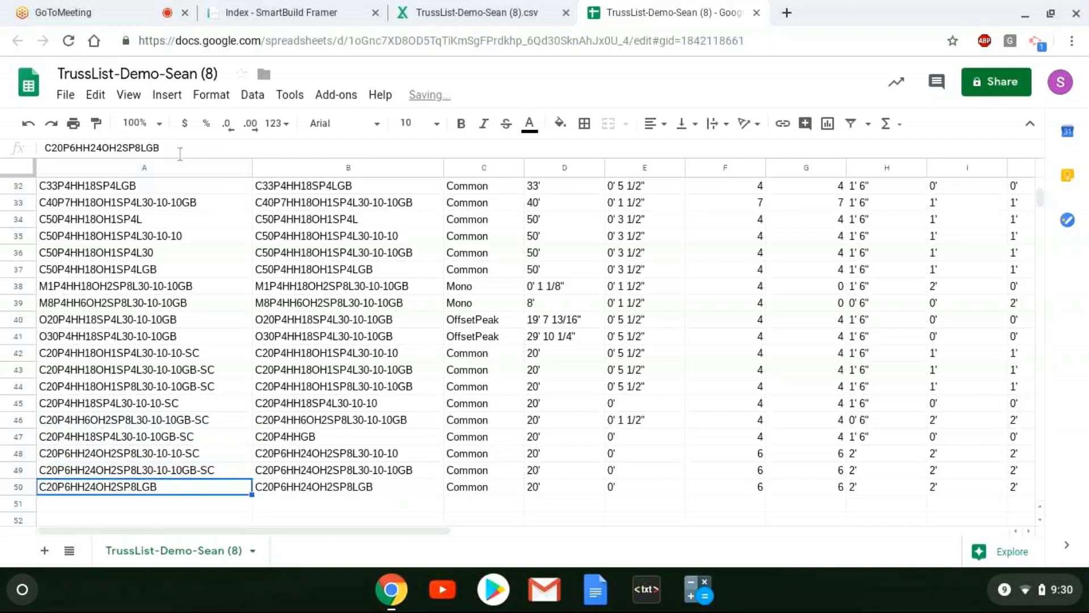
pyautogui.click(180, 154)
pyautogui.write('-SC')
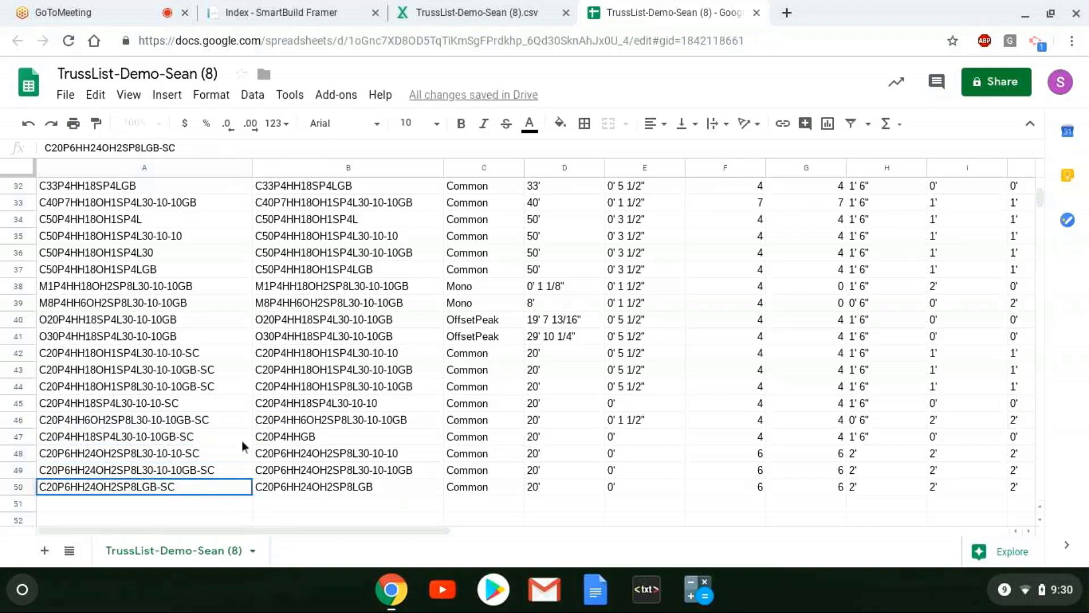
pyautogui.scroll(8, 178, 276)
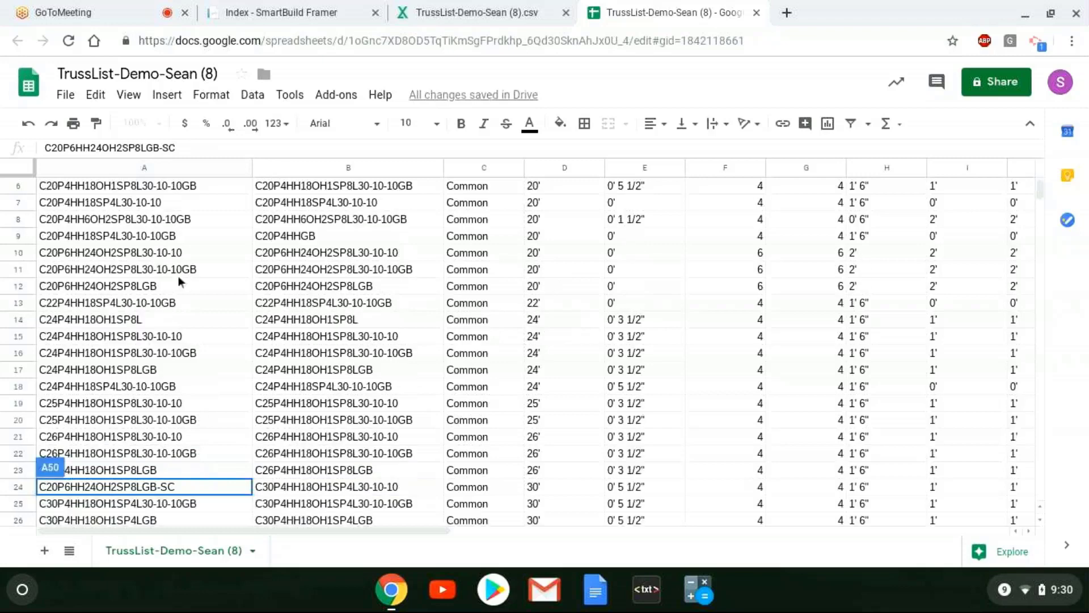
pyautogui.scroll(-4, 179, 275)
pyautogui.scroll(-9, 203, 343)
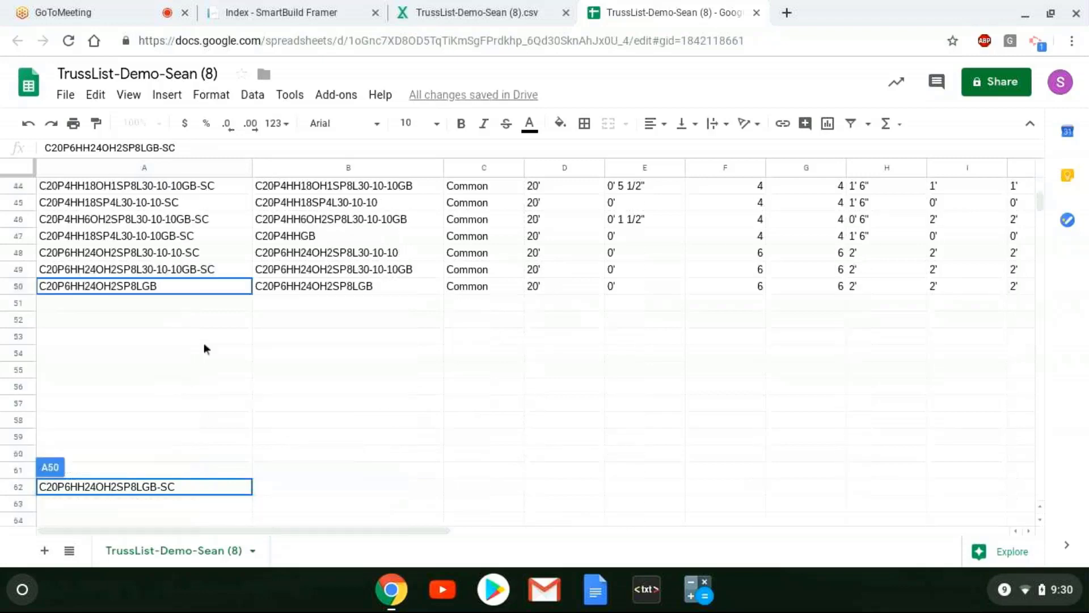
pyautogui.click(220, 369)
pyautogui.scroll(5, 215, 352)
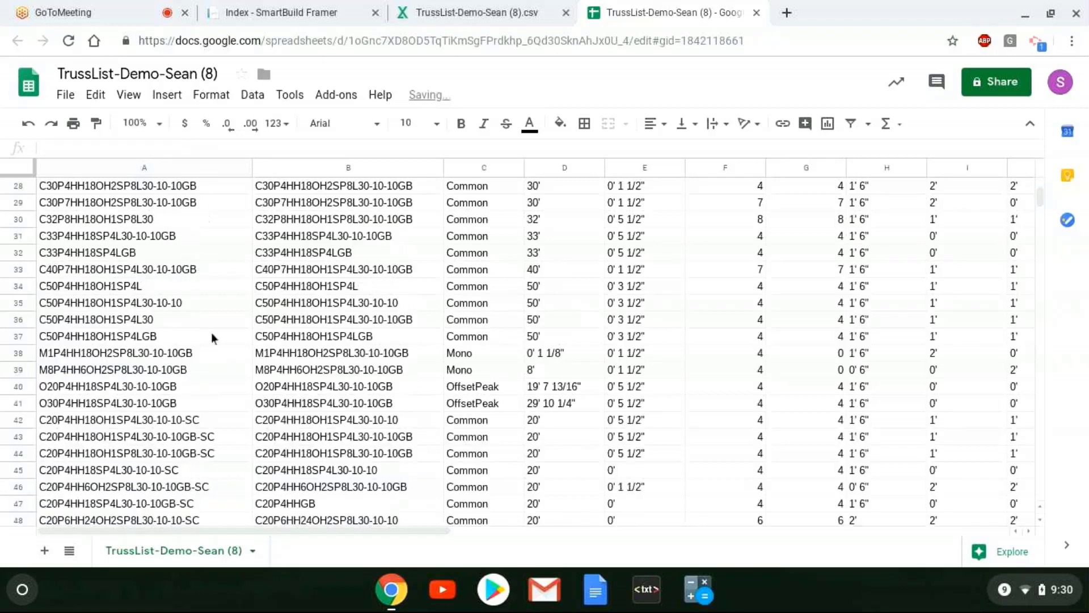
# Step: Download the edited truss list sheet as a comma-separated values (.csv) file
pyautogui.click(66, 96)
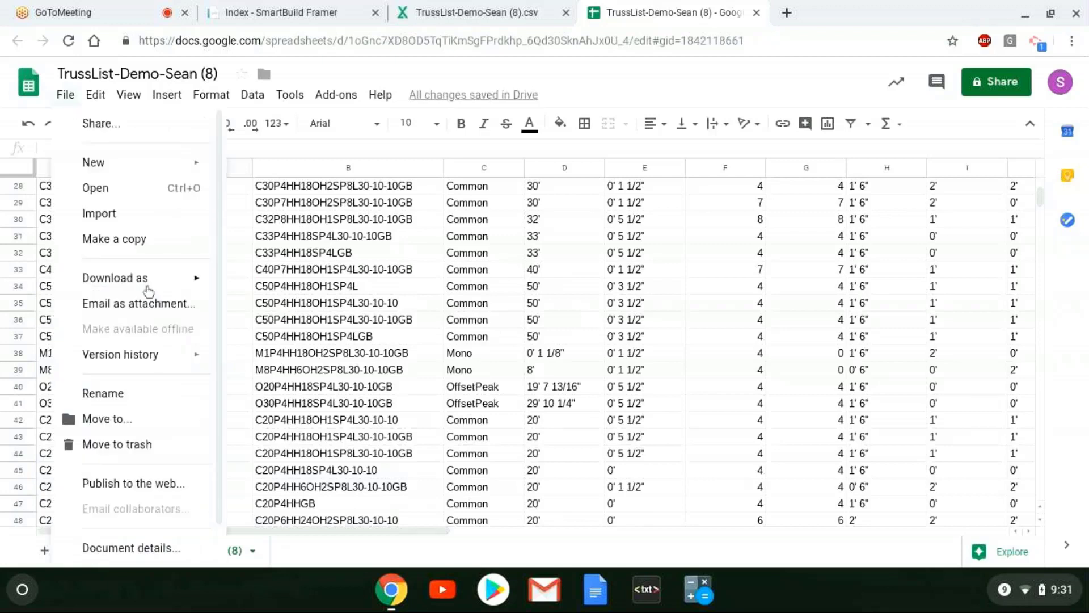
pyautogui.moveTo(141, 288)
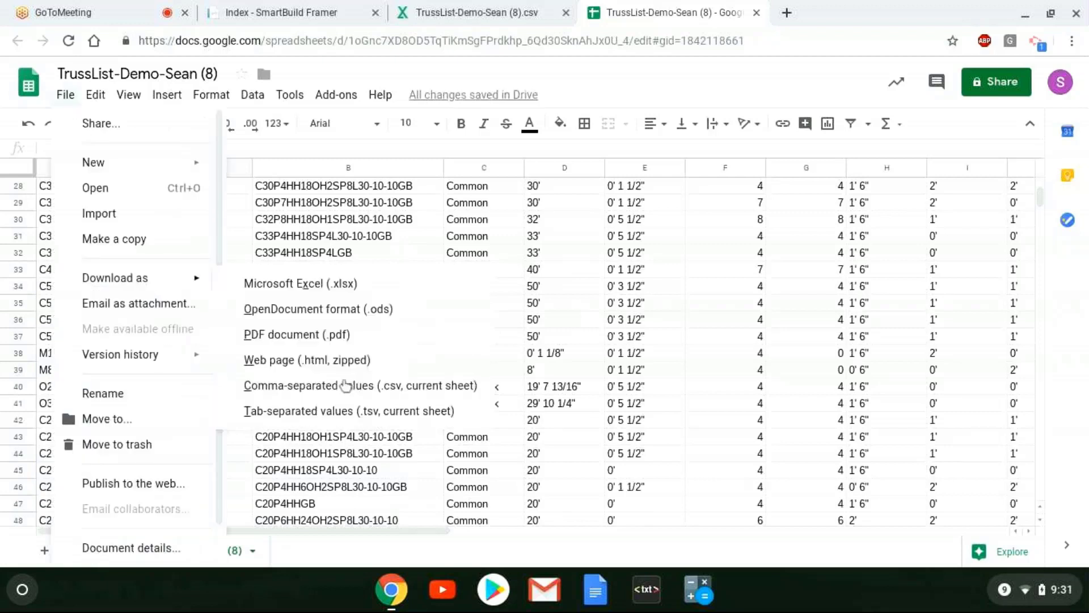
pyautogui.click(445, 390)
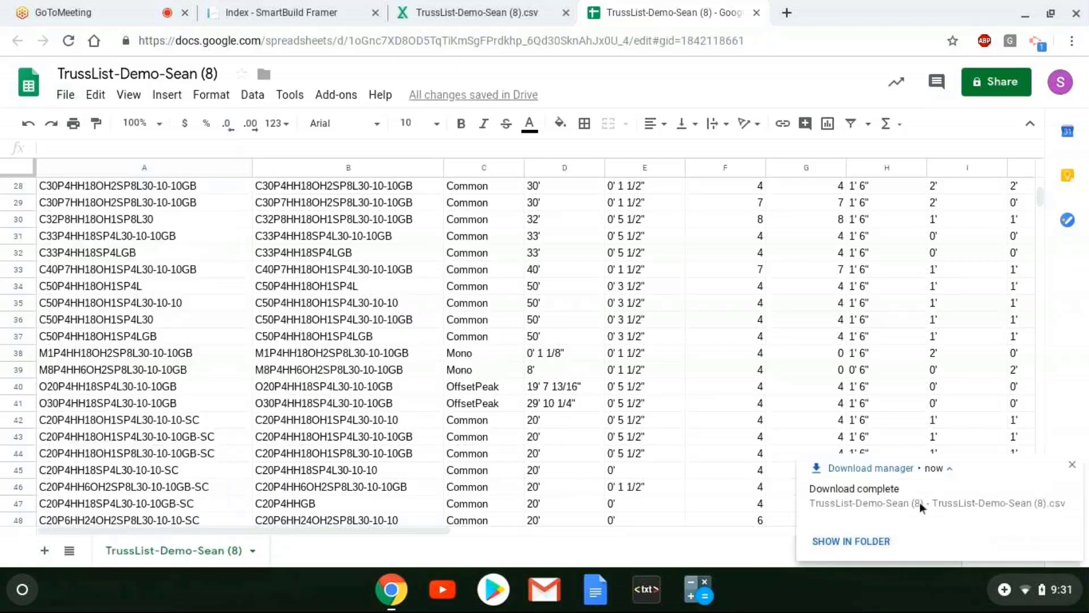
# Step: Switch to SmartBuild Framer and delete all trusses from the existing truss list
pyautogui.click(301, 14)
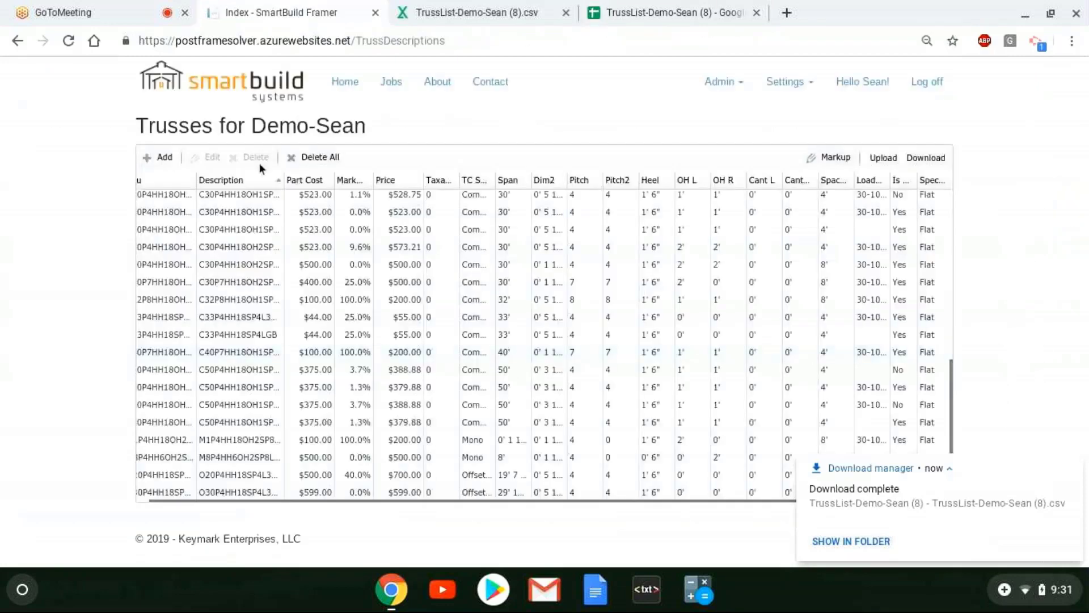
pyautogui.click(1071, 465)
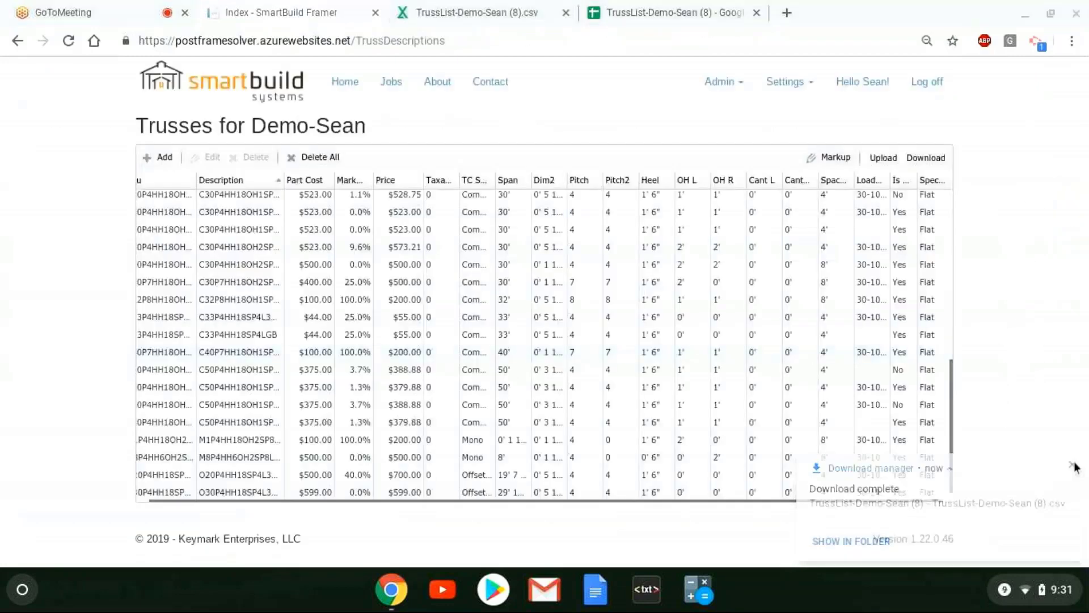
pyautogui.scroll(10, 738, 272)
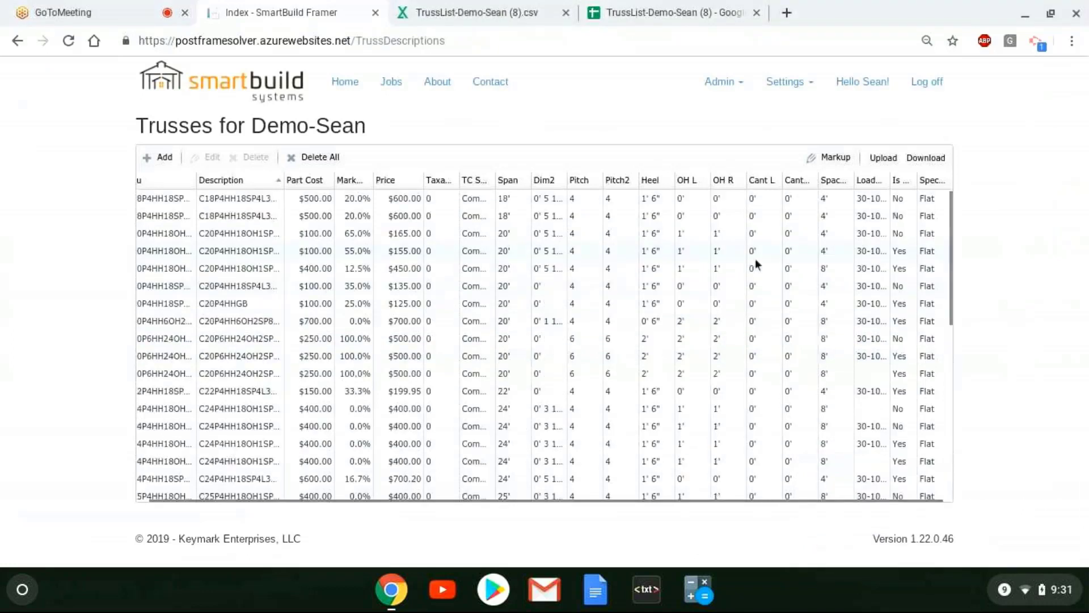
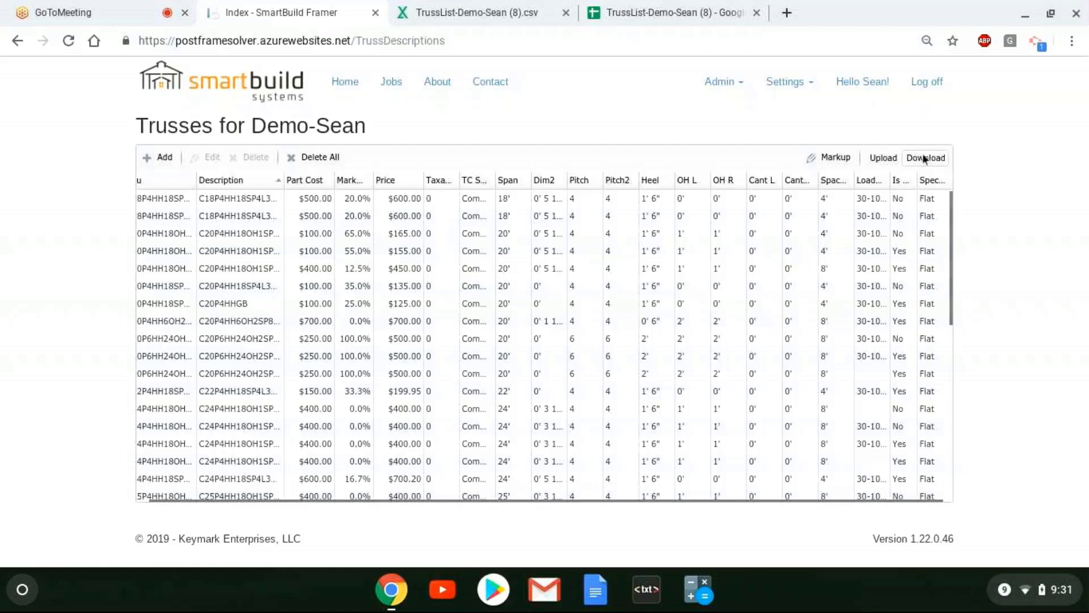
pyautogui.click(314, 158)
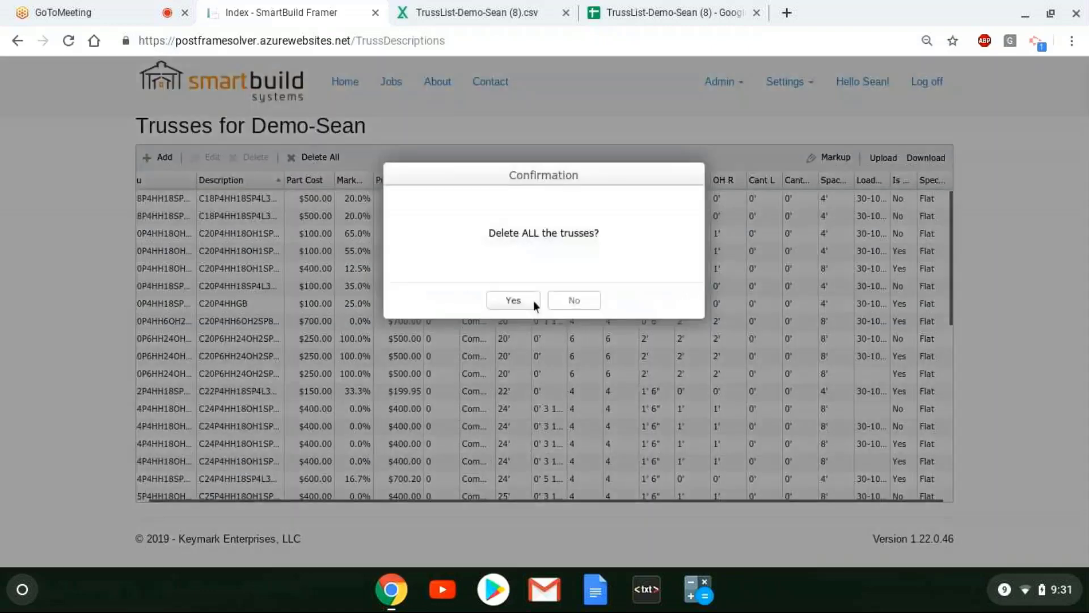
pyautogui.click(533, 302)
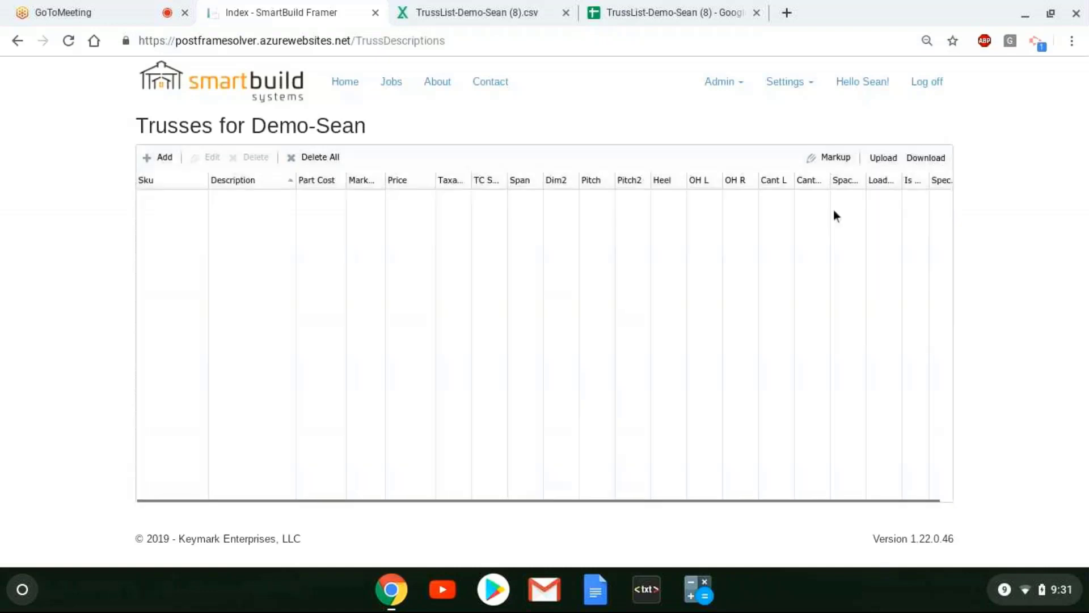
# Step: Try to upload the edited truss list CSV from the Downloads folder to SmartBuild
pyautogui.click(887, 160)
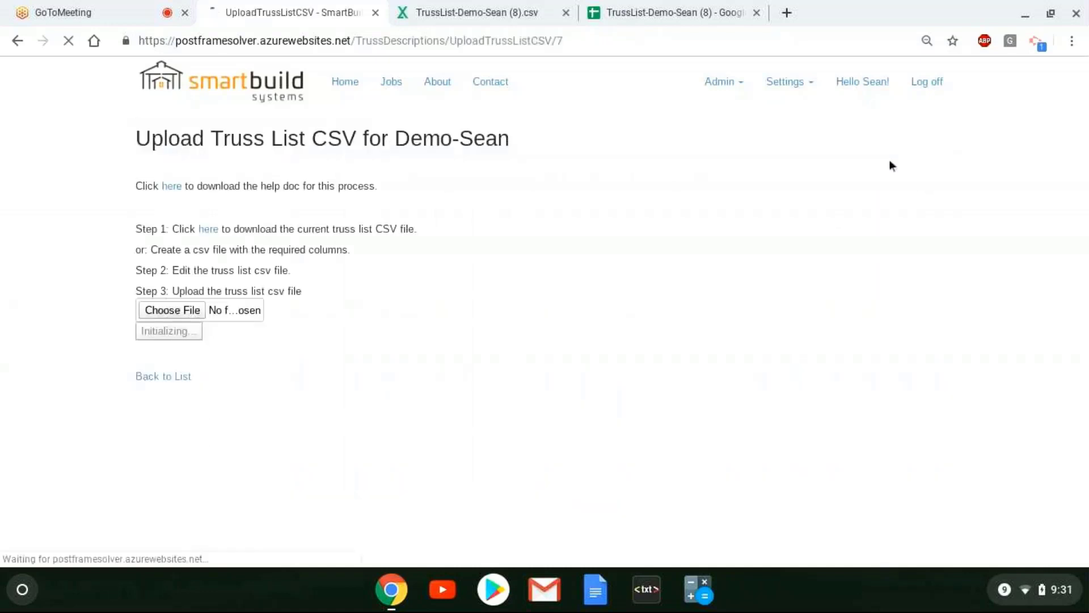
pyautogui.click(162, 313)
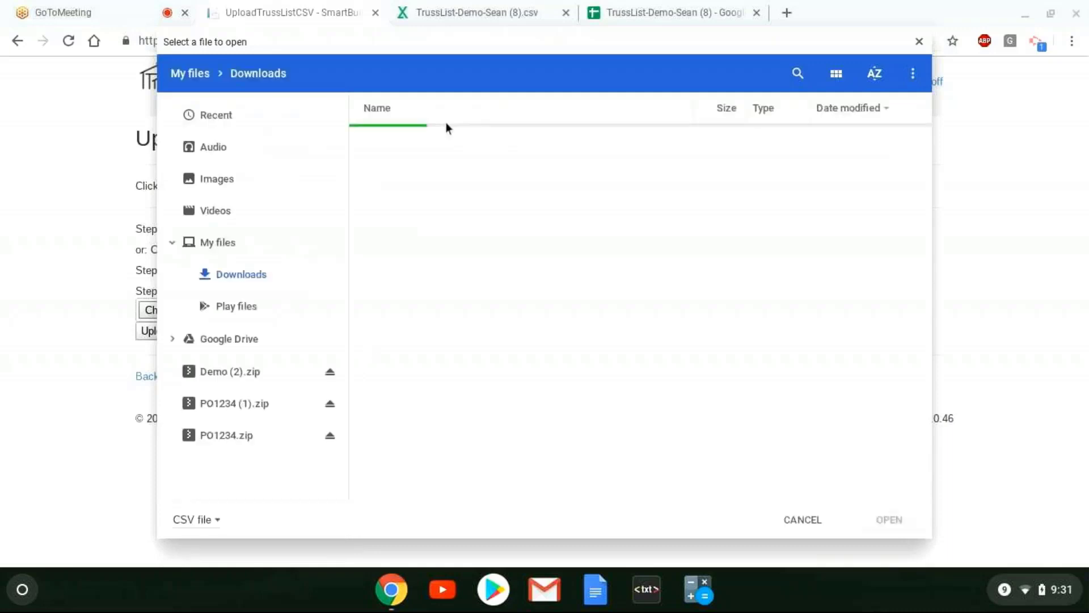
pyautogui.doubleClick(465, 144)
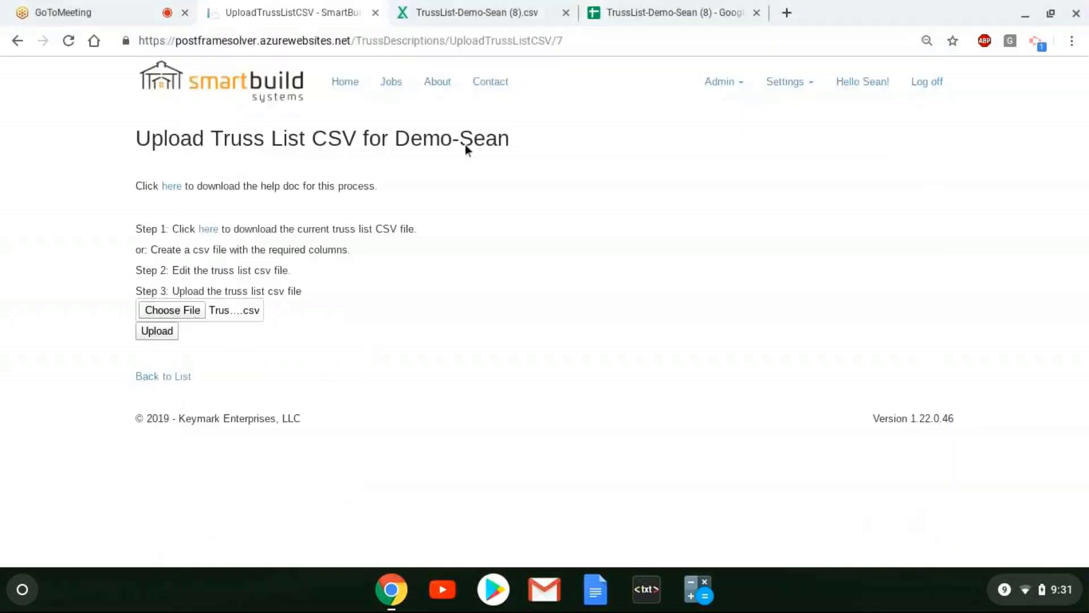
pyautogui.click(157, 331)
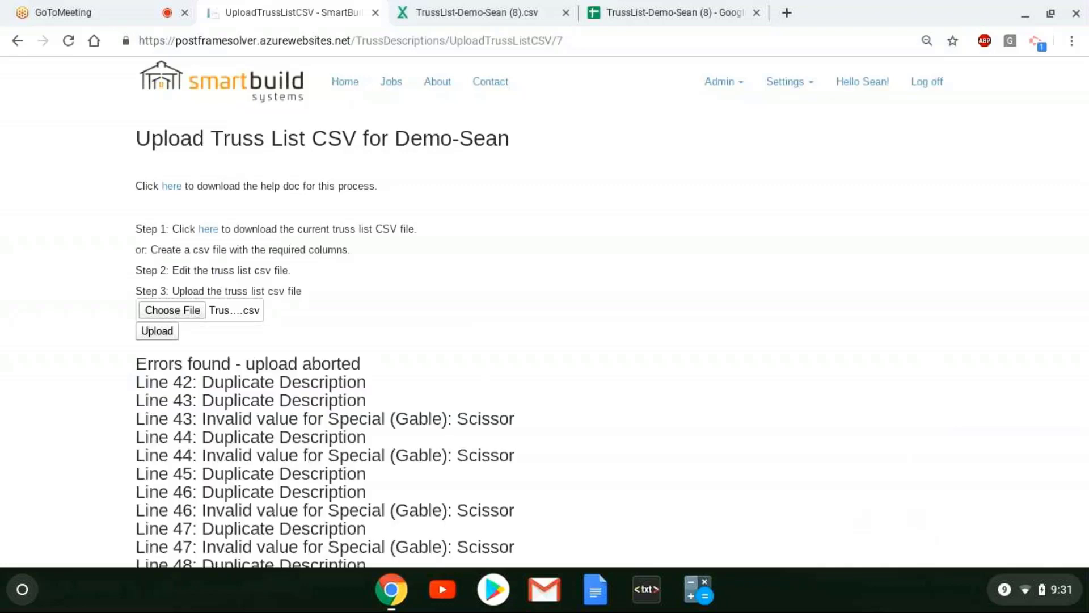
# Step: Examine the list of upload errors to see which lines and fields of the CSV are rejected
pyautogui.scroll(-3, 321, 338)
pyautogui.scroll(2, 321, 337)
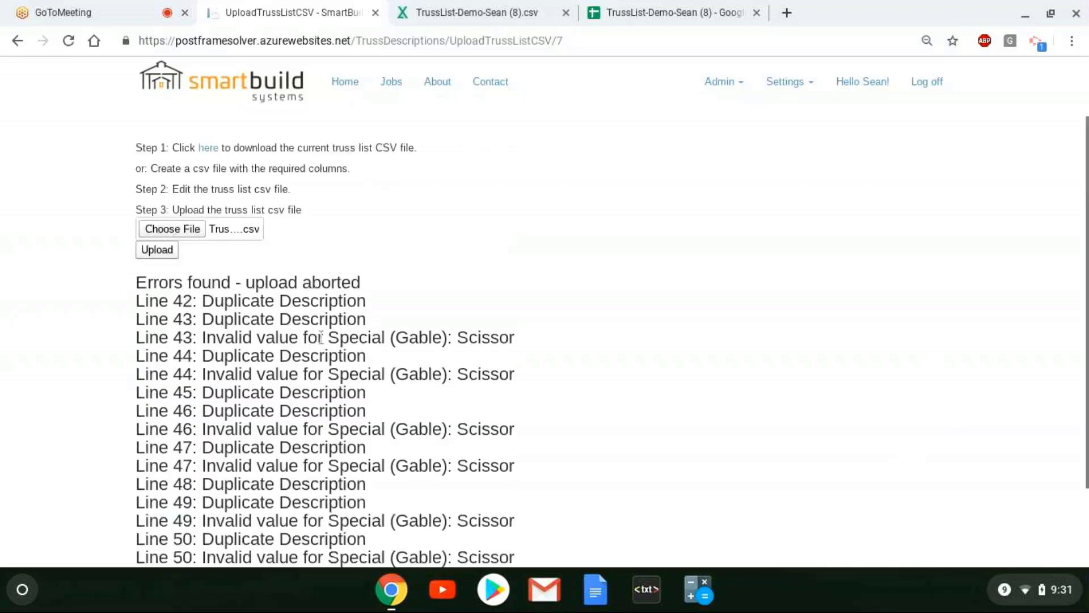
pyautogui.scroll(-2, 321, 338)
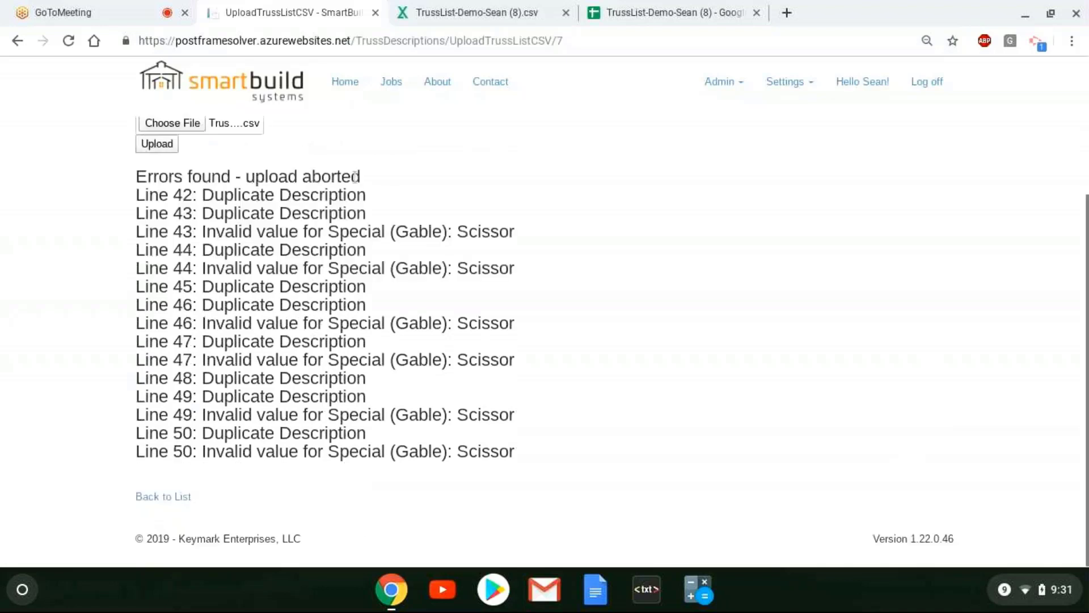
pyautogui.scroll(3, 366, 340)
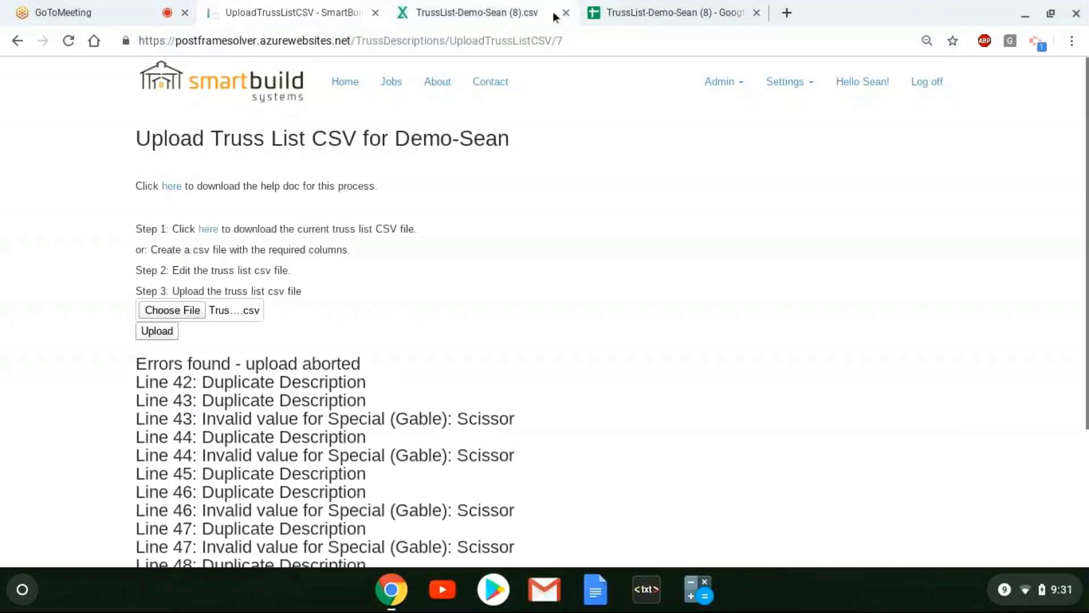
pyautogui.scroll(-2, 484, 384)
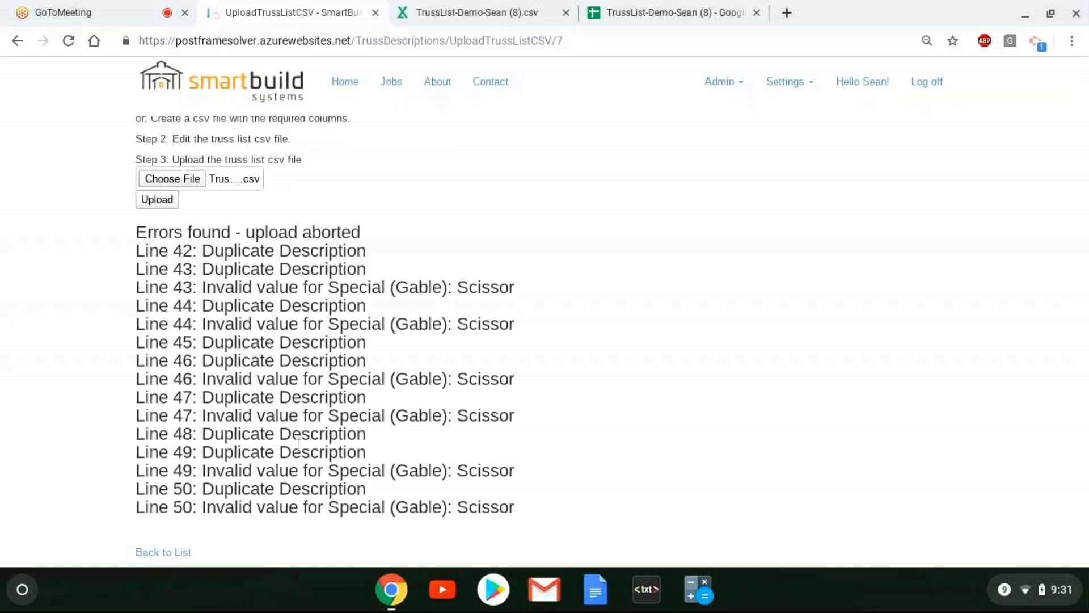
pyautogui.scroll(-1, 299, 443)
pyautogui.scroll(-1, 299, 441)
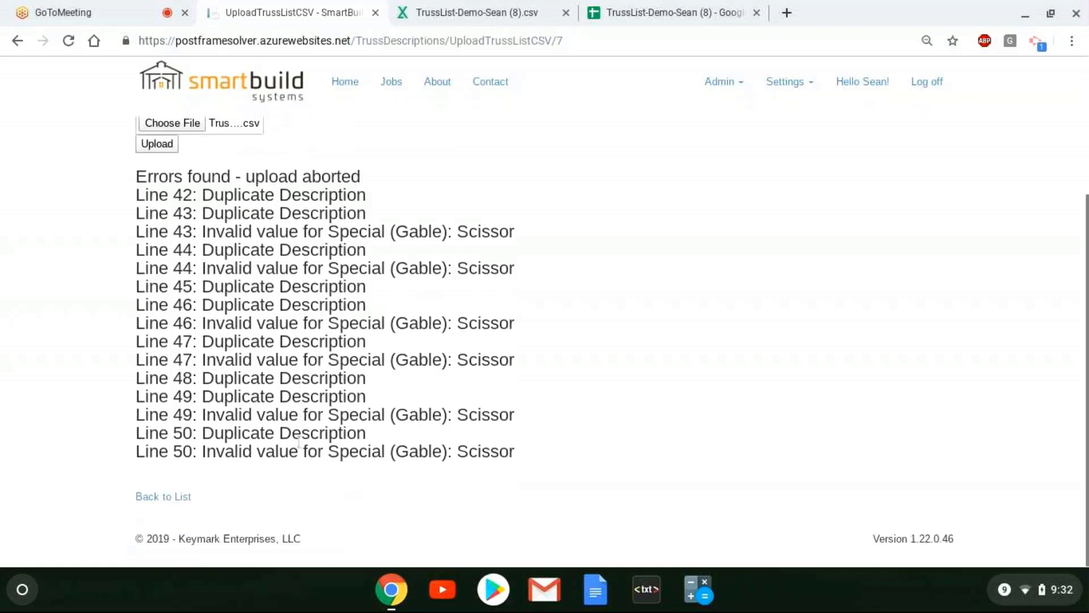
pyautogui.scroll(1, 299, 442)
pyautogui.scroll(1, 274, 261)
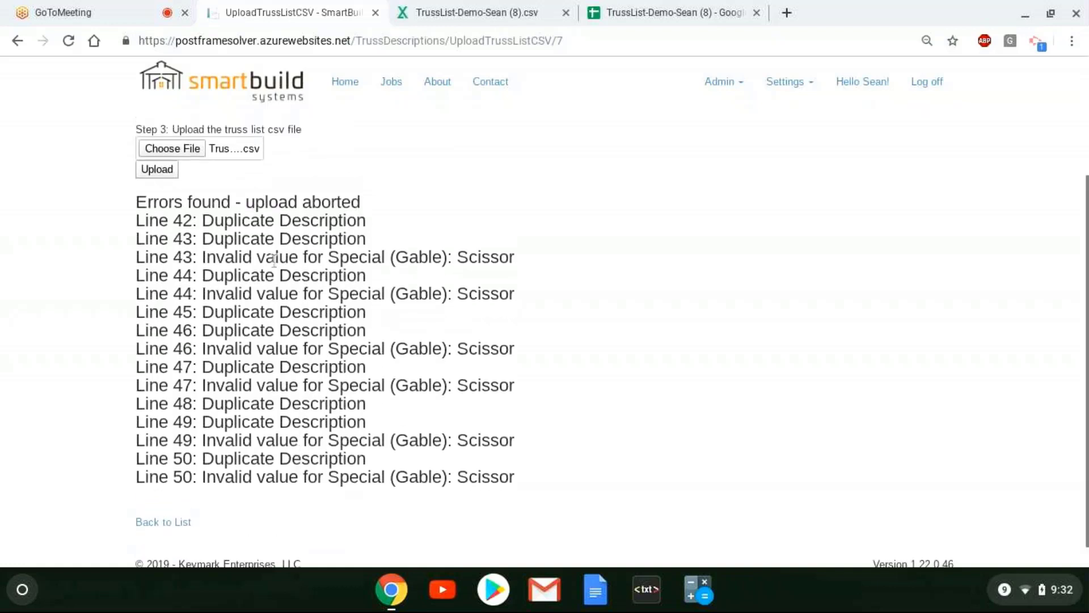
# Step: Check the original truss list CSV for rows beyond line 41 and return to the upload errors
pyautogui.click(515, 17)
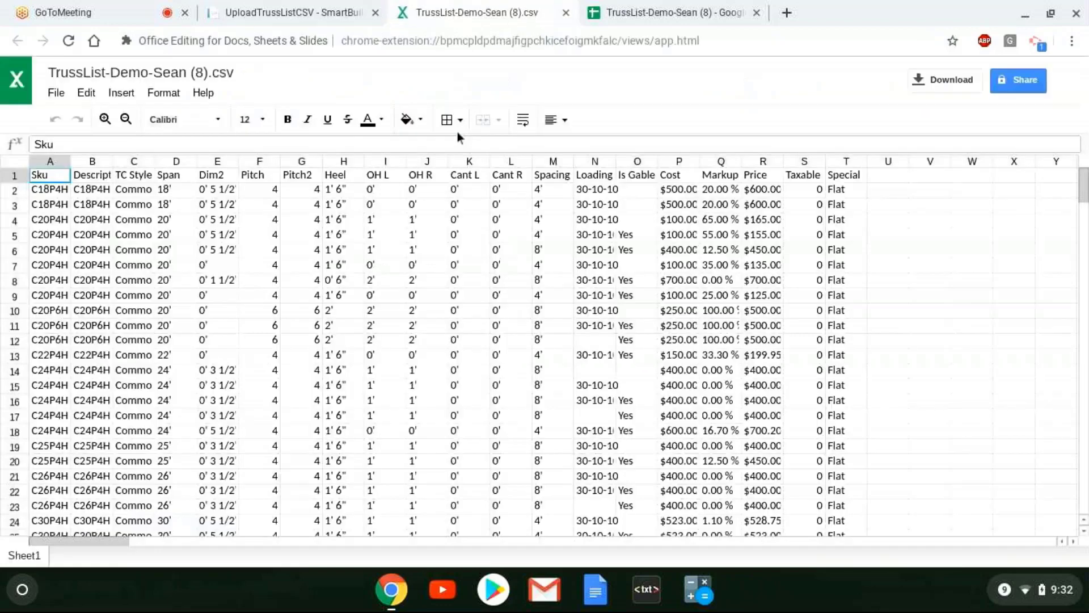
pyautogui.scroll(-10, 312, 360)
pyautogui.scroll(4, 312, 366)
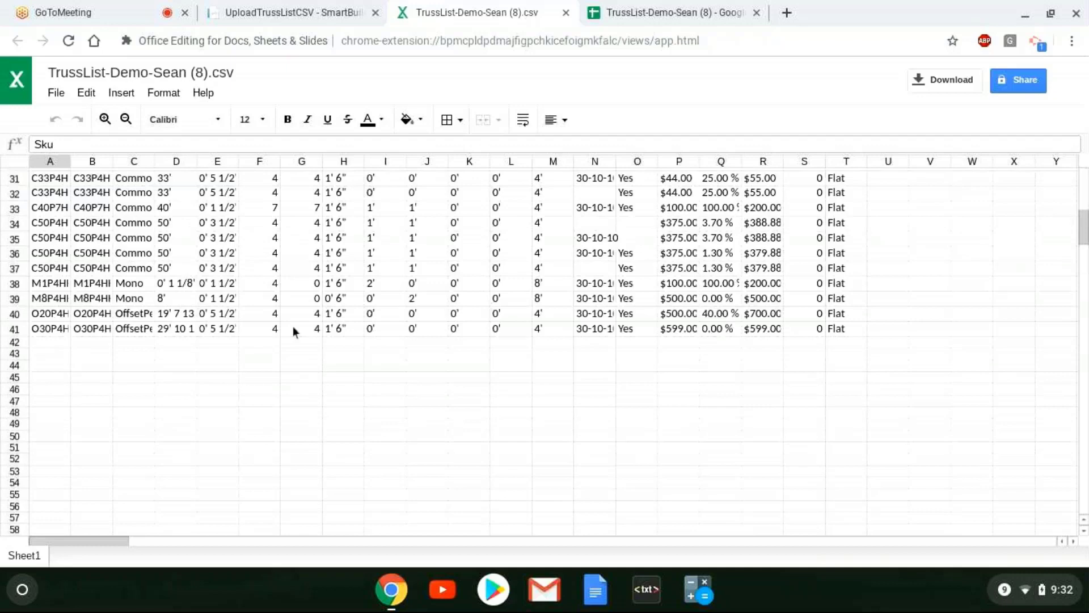
pyautogui.scroll(7, 294, 332)
pyautogui.click(277, 13)
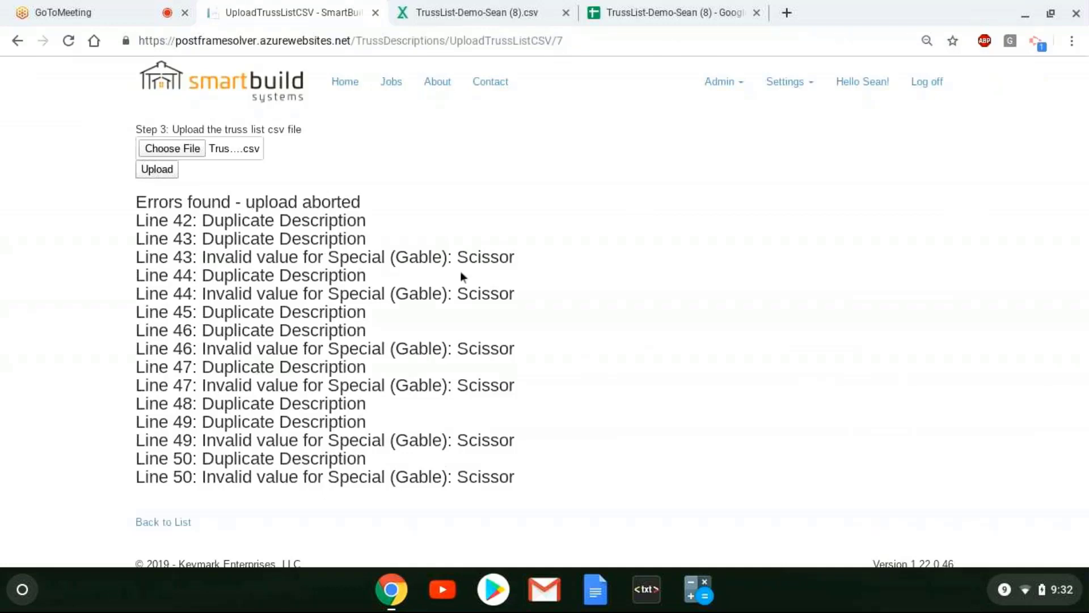
# Step: Examine the CSV upload errors again by line number and rejected field
pyautogui.scroll(3, 348, 322)
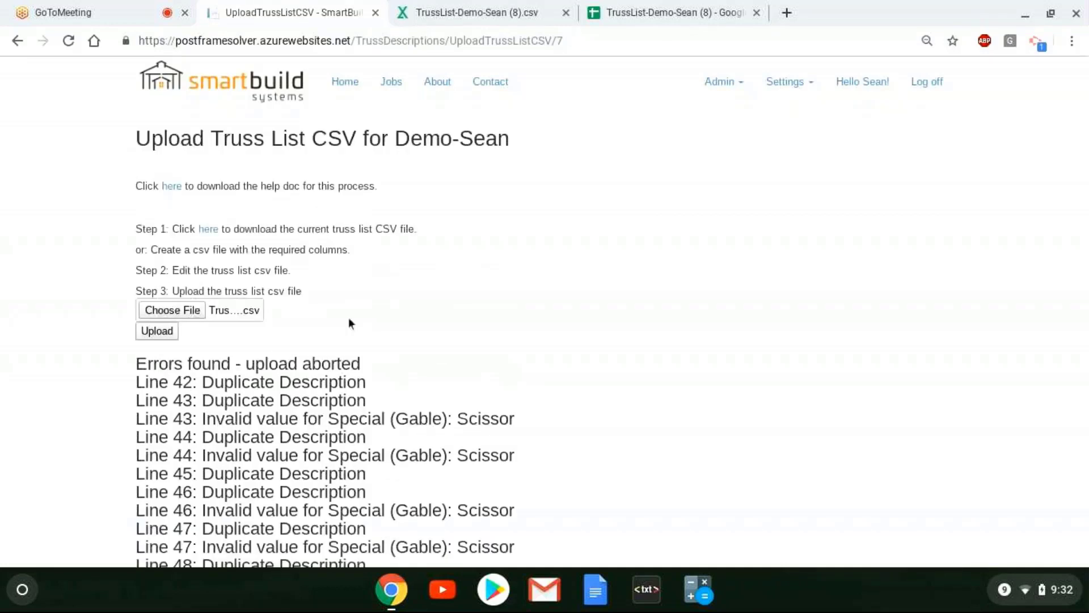
pyautogui.scroll(-1, 349, 323)
pyautogui.scroll(1, 380, 363)
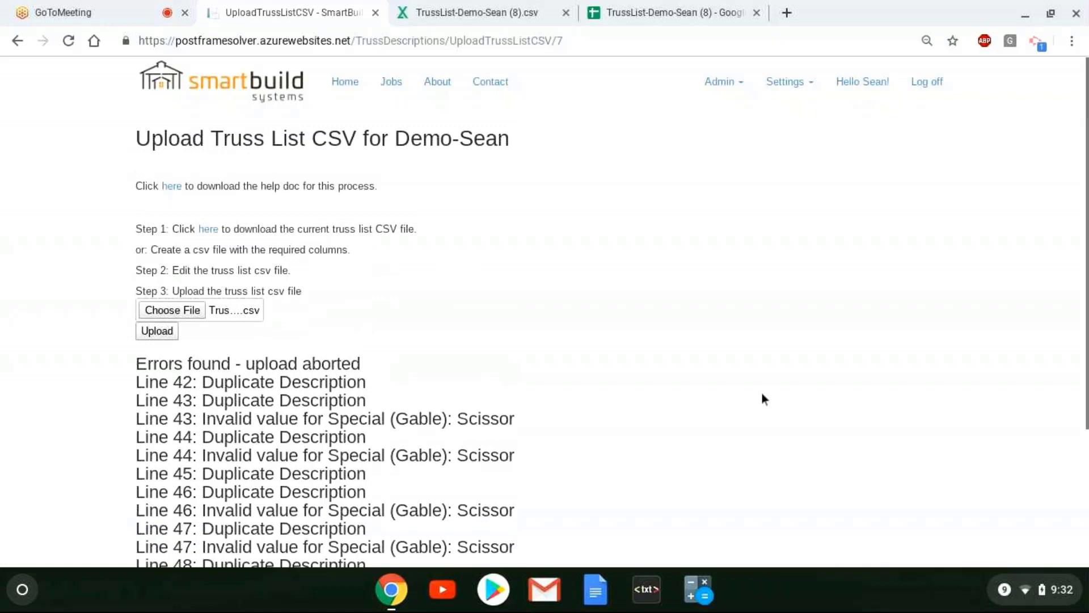
pyautogui.scroll(-5, 528, 428)
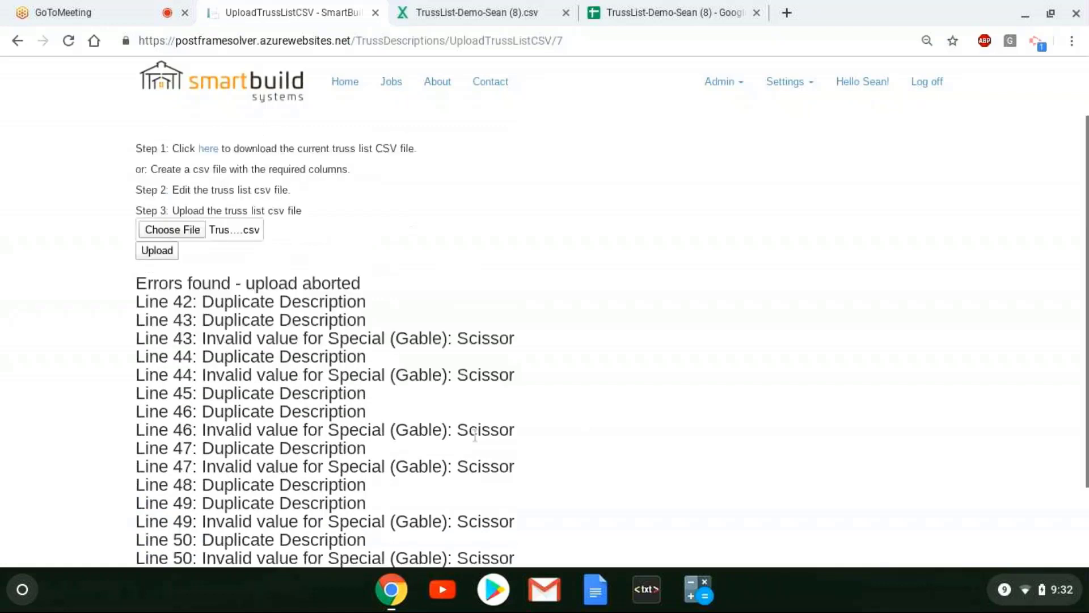
pyautogui.scroll(2, 476, 434)
pyautogui.scroll(-5, 552, 424)
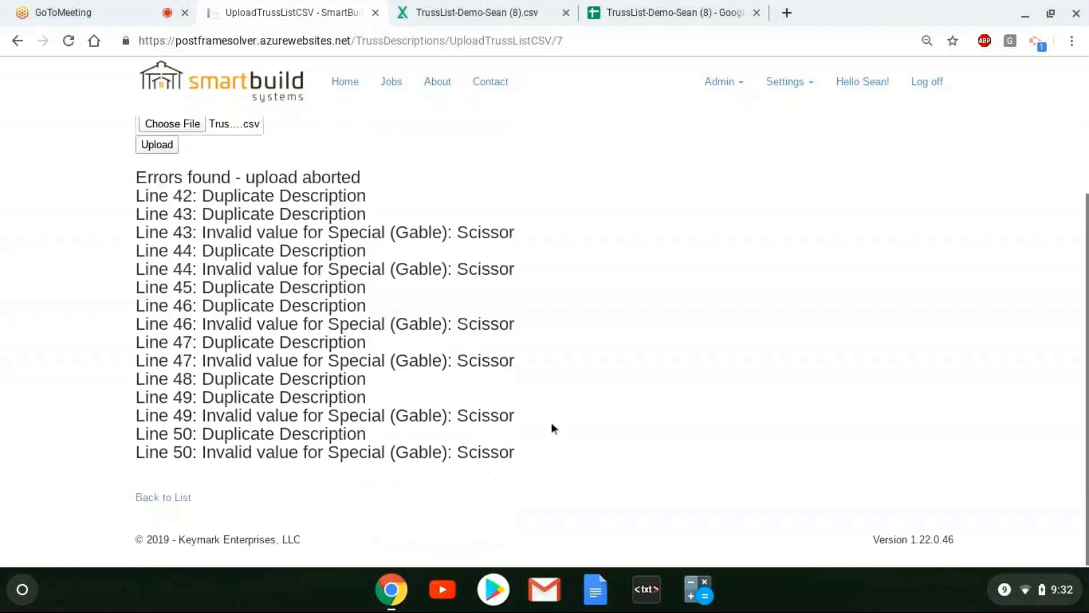
pyautogui.scroll(2, 443, 406)
pyautogui.scroll(3, 441, 402)
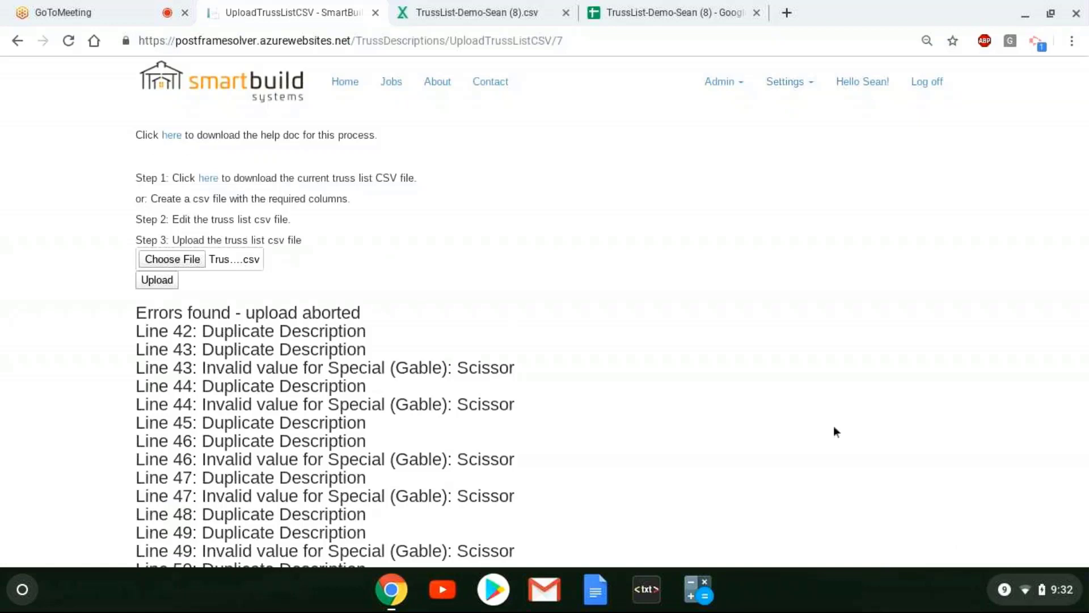
pyautogui.scroll(-2, 302, 345)
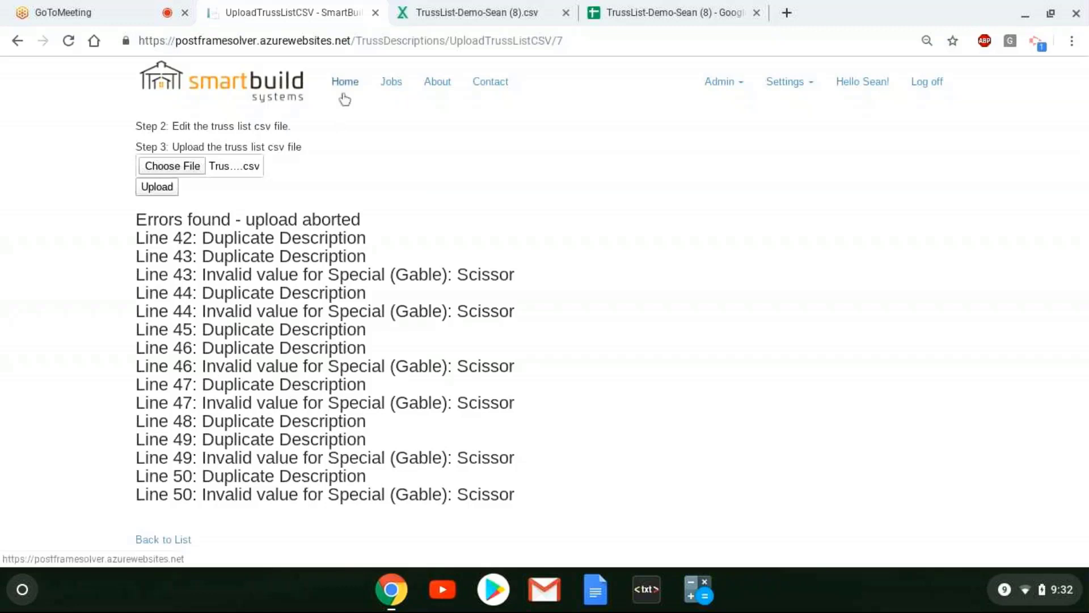
# Step: Open the Webinar Demo2 job for editing and go from its missing-truss warning to the job's truss materials
pyautogui.click(794, 85)
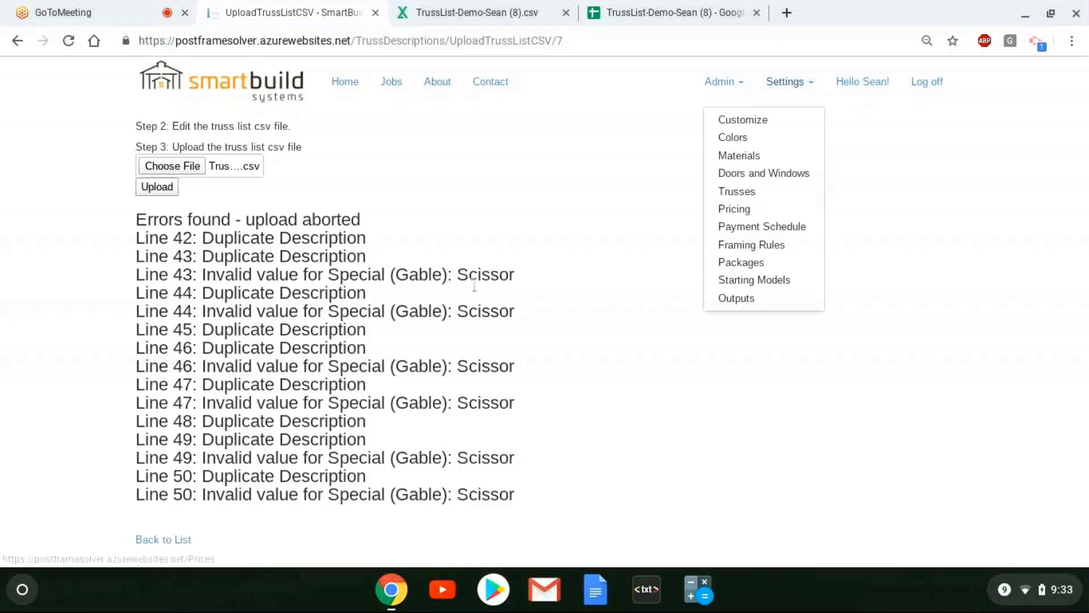
pyautogui.click(346, 83)
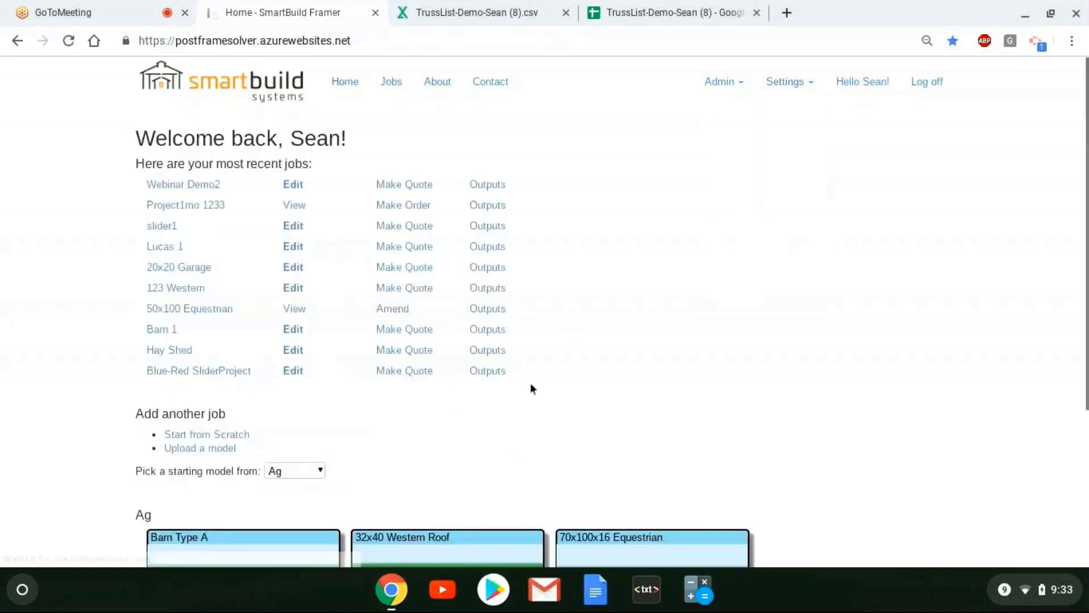
pyautogui.click(293, 184)
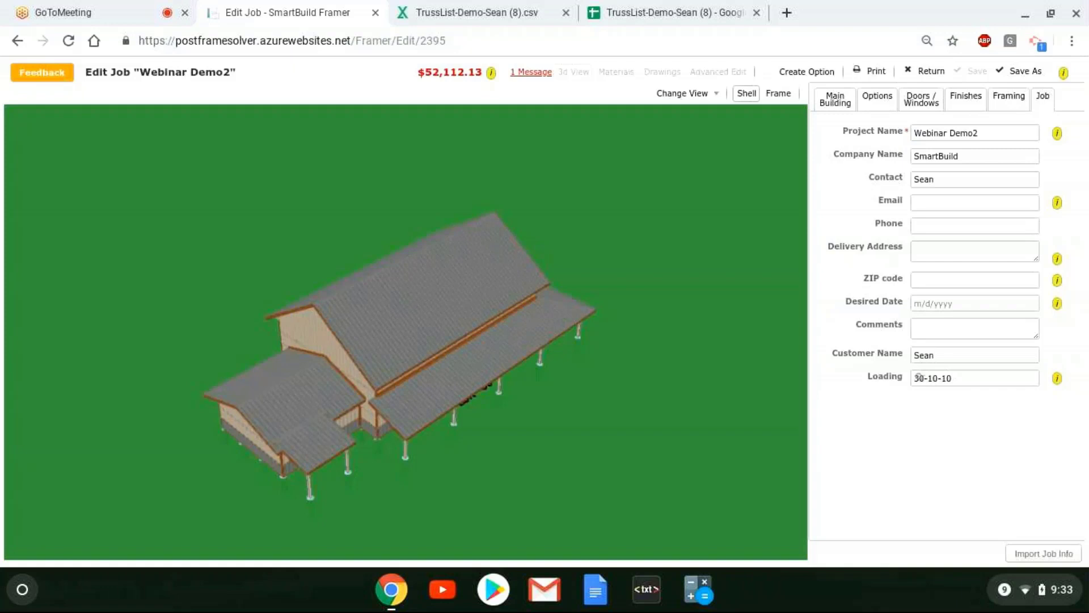
pyautogui.moveTo(596, 385); pyautogui.dragTo(583, 360)
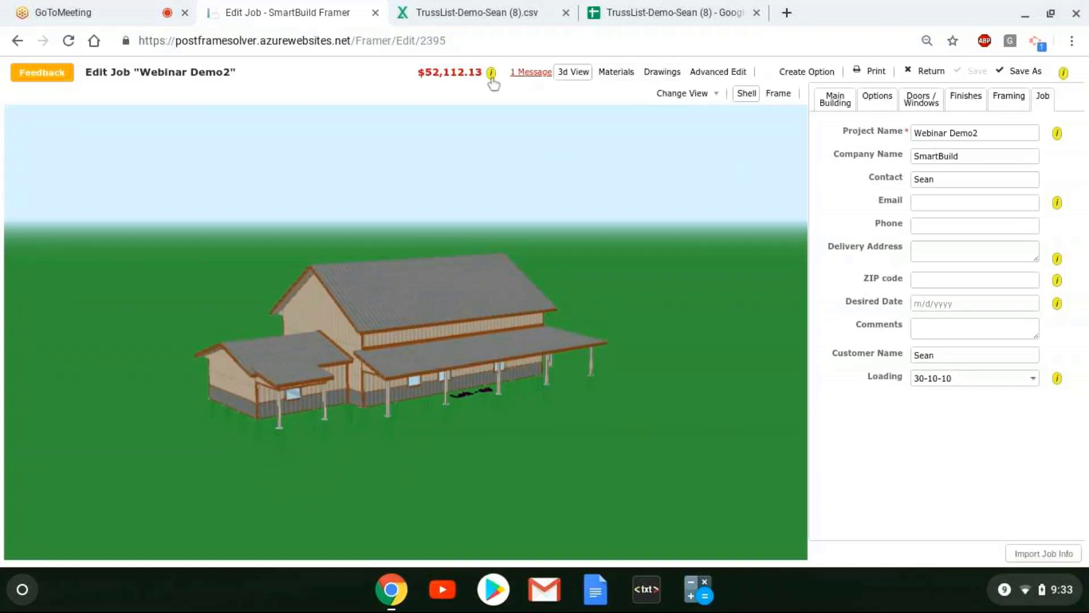
pyautogui.moveTo(492, 72)
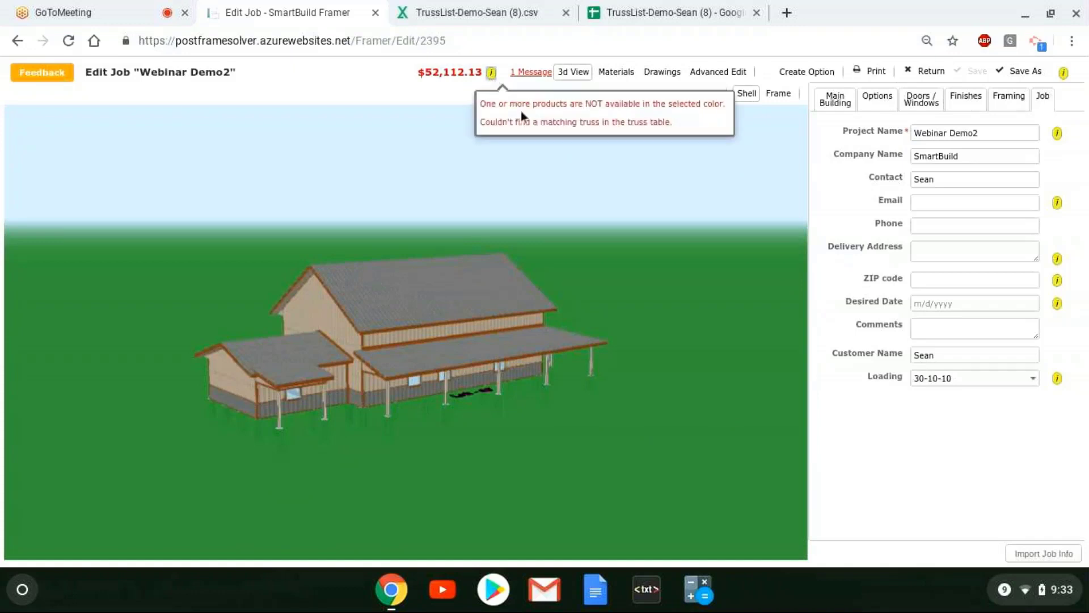
pyautogui.click(599, 125)
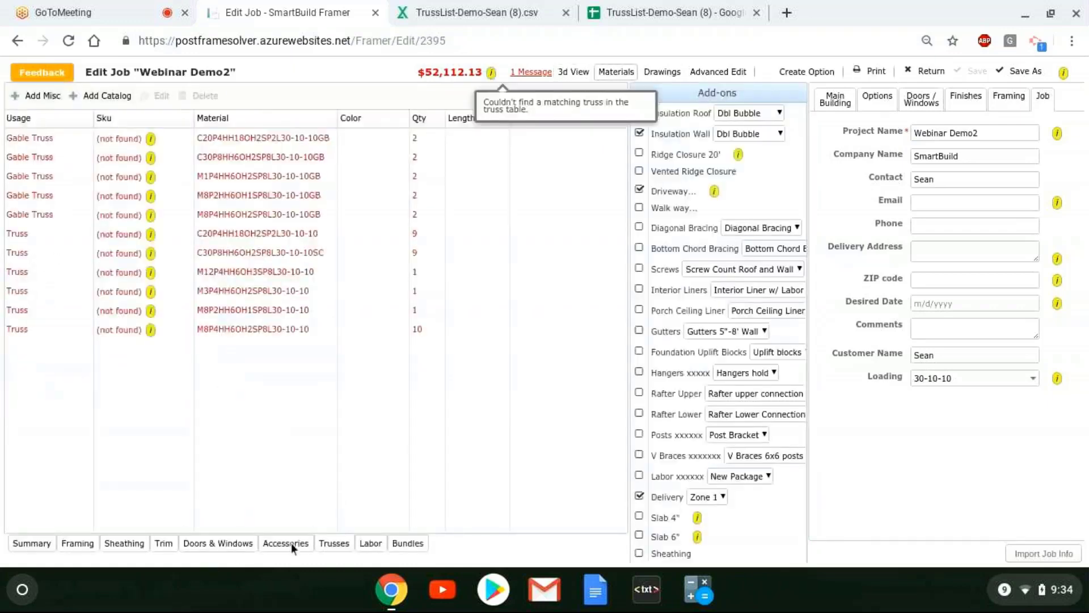
# Step: Open the fix for gable truss C20P4HH18OH2SP2L30-10-10GB and copy its description into the Sku
pyautogui.click(150, 139)
pyautogui.click(151, 140)
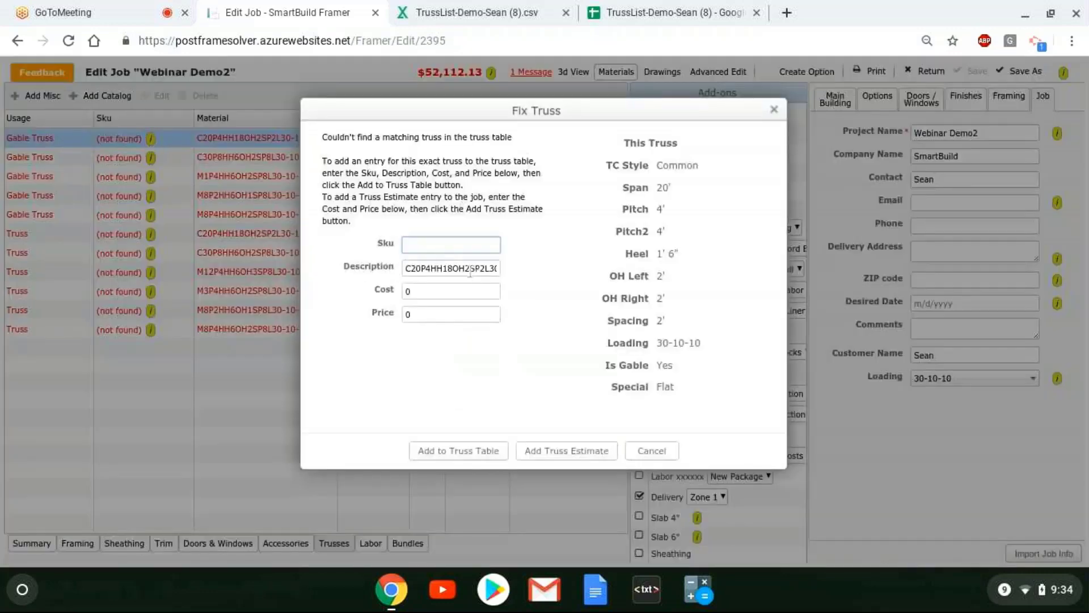
pyautogui.tripleClick(440, 271)
pyautogui.rightClick(443, 270)
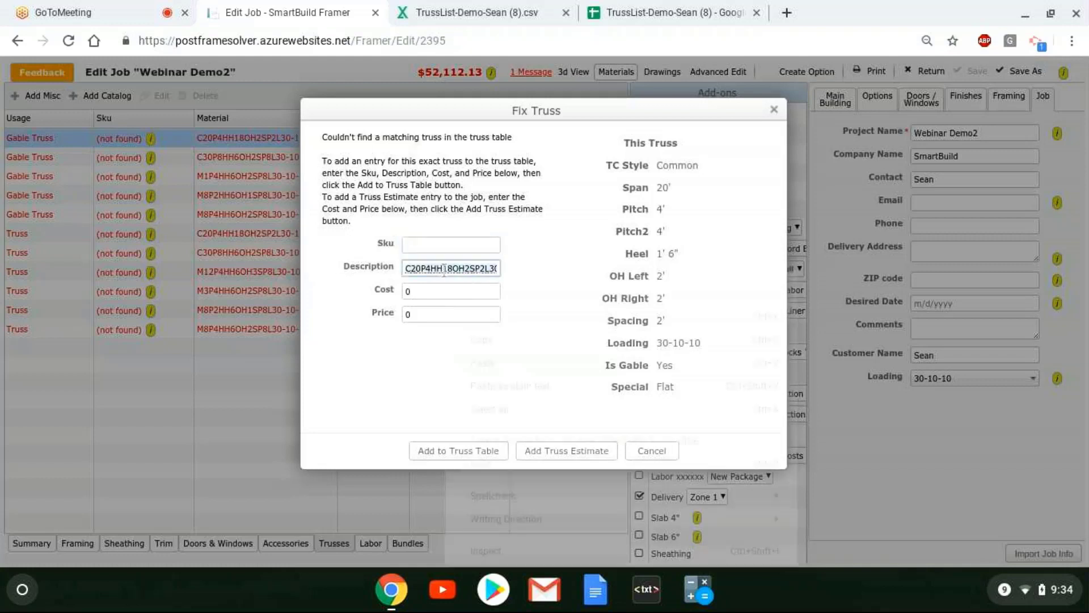
pyautogui.click(502, 341)
pyautogui.click(423, 243)
pyautogui.rightClick(423, 243)
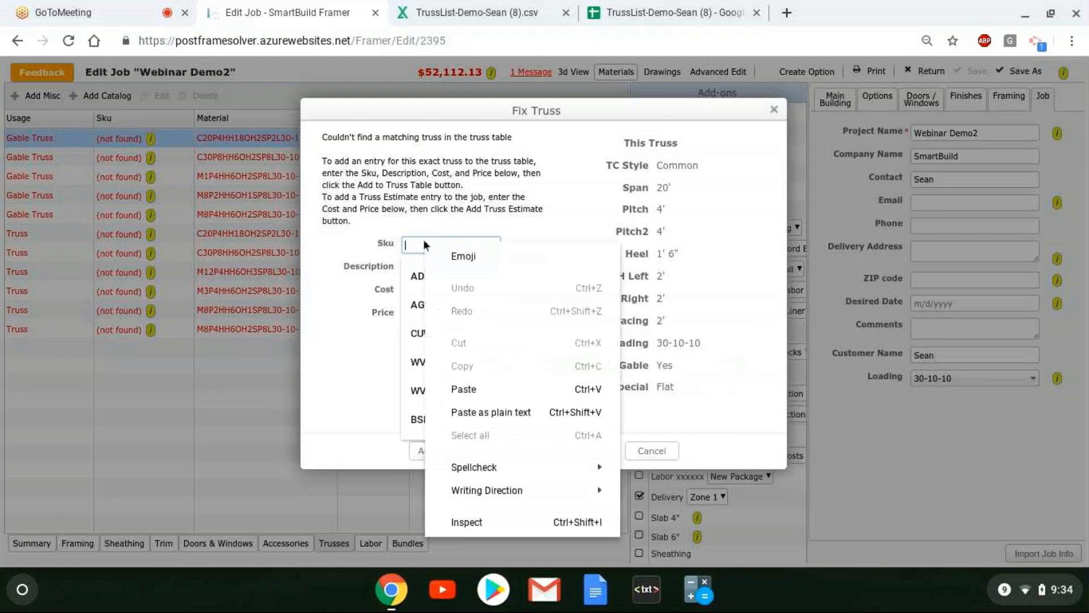
pyautogui.click(466, 388)
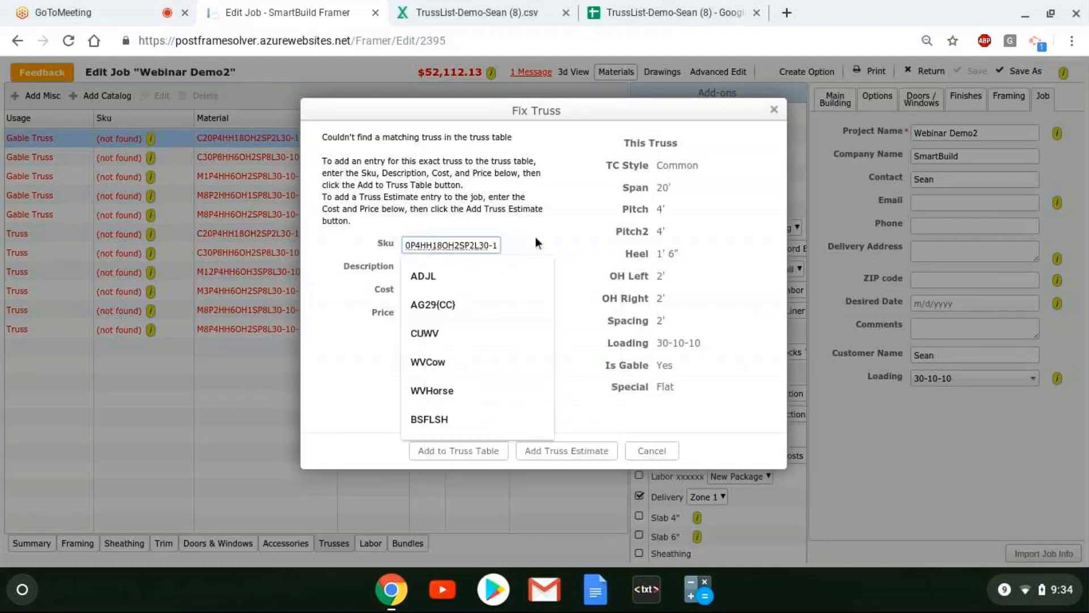
pyautogui.click(550, 225)
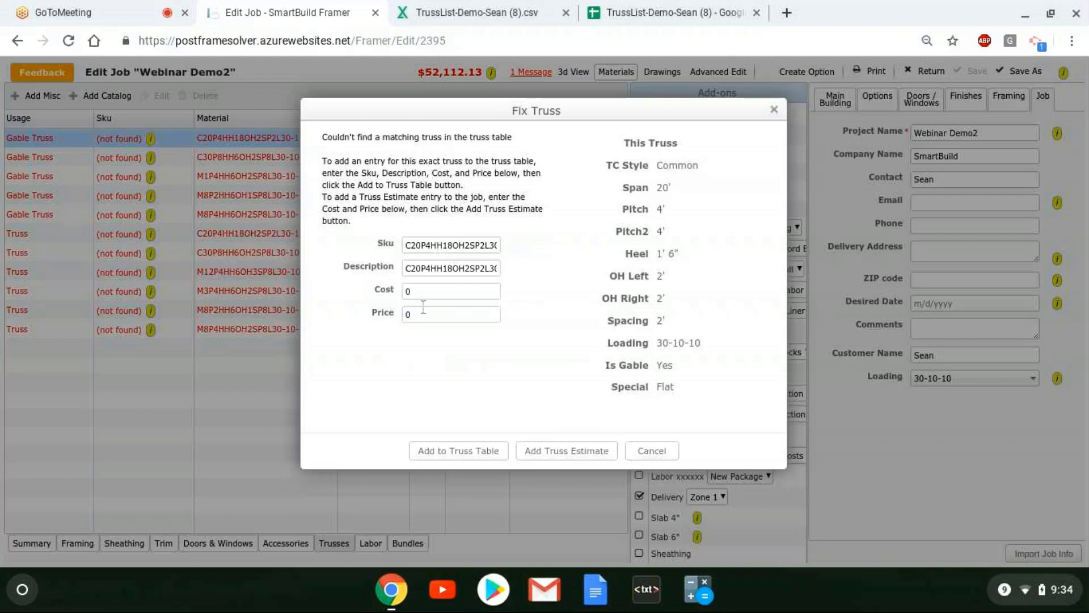
# Step: Check the full Sku and Description codes against the gable truss's span, pitch, heel, overhang, spacing and loading
pyautogui.click(470, 246)
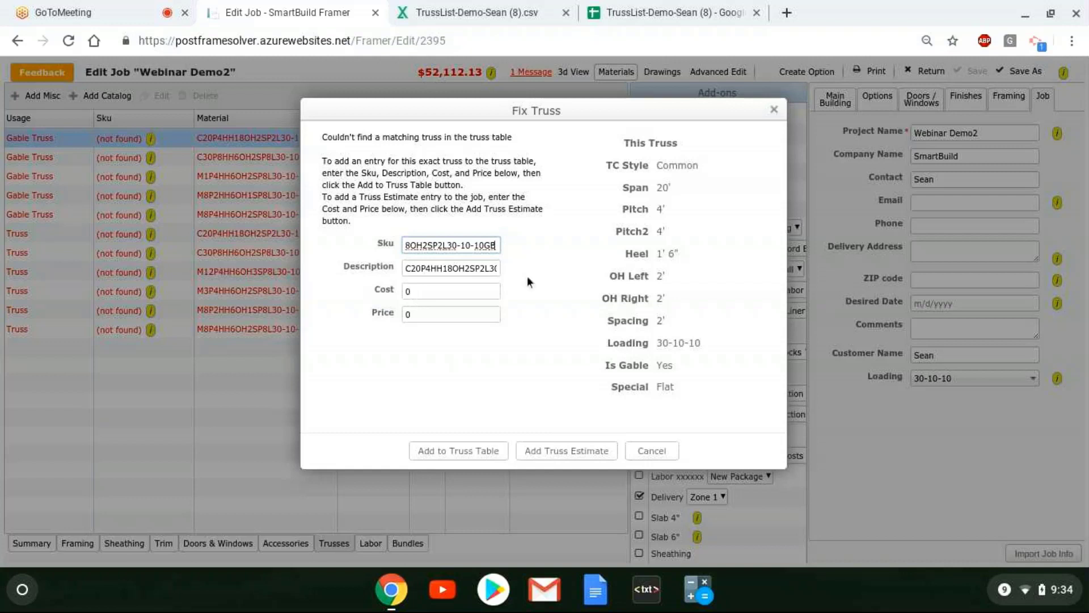
pyautogui.click(464, 267)
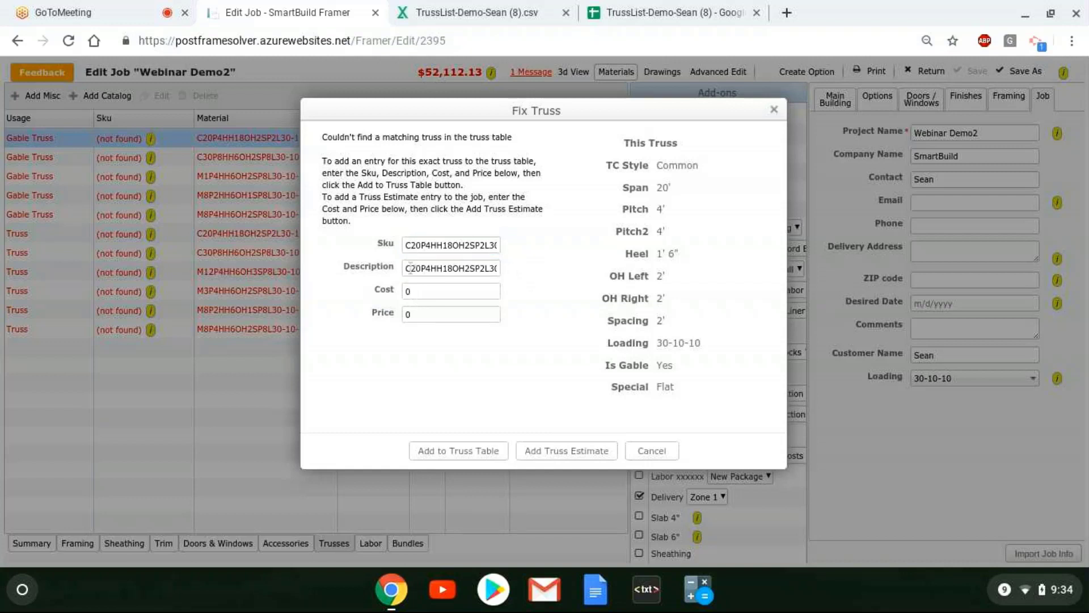
pyautogui.moveTo(410, 268); pyautogui.dragTo(525, 268)
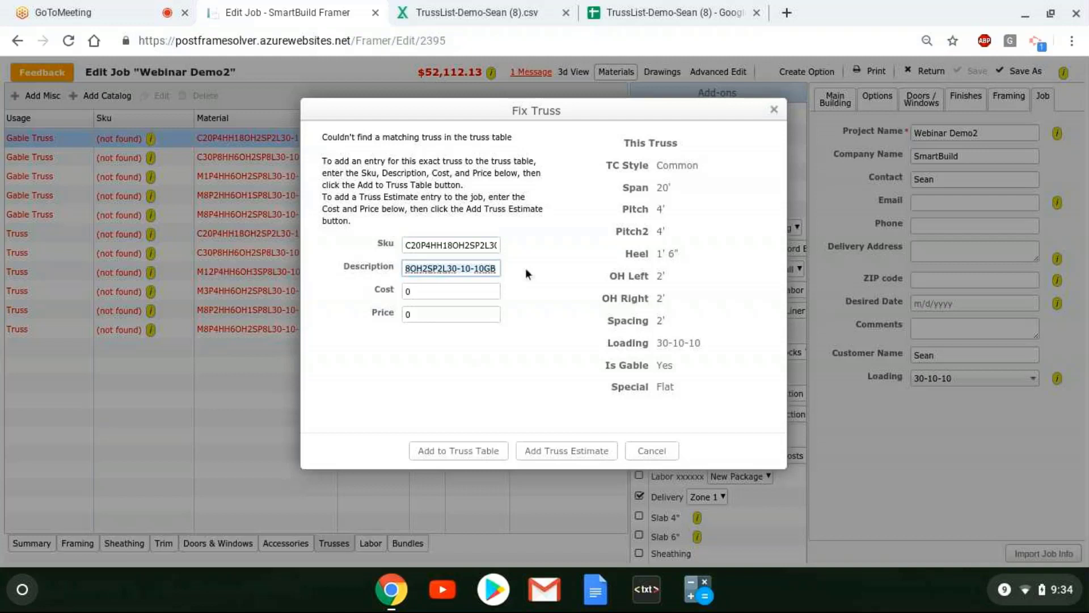
pyautogui.click(419, 245)
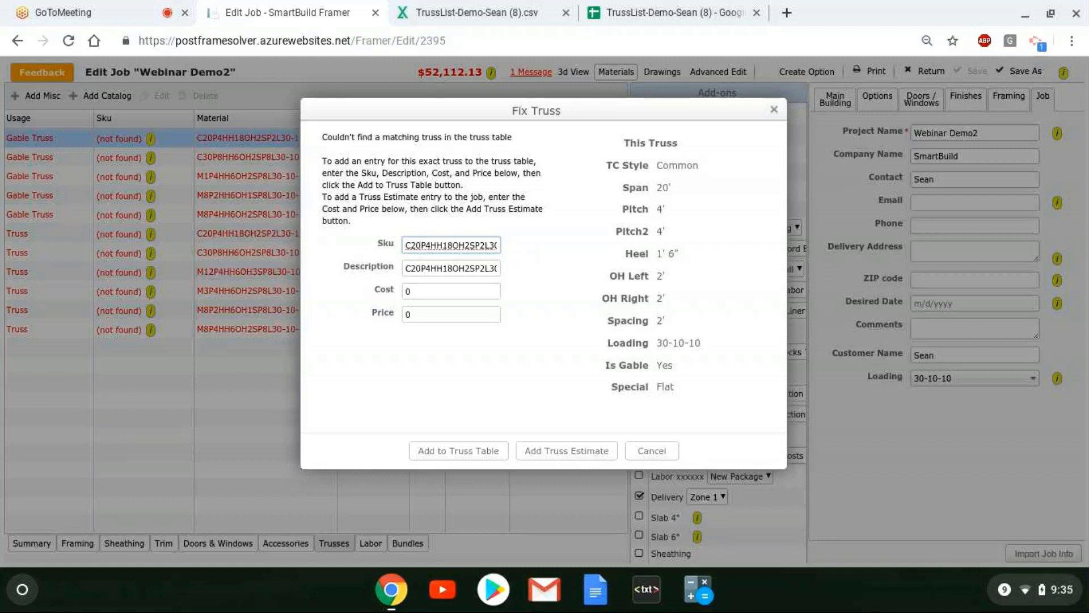
pyautogui.click(411, 291)
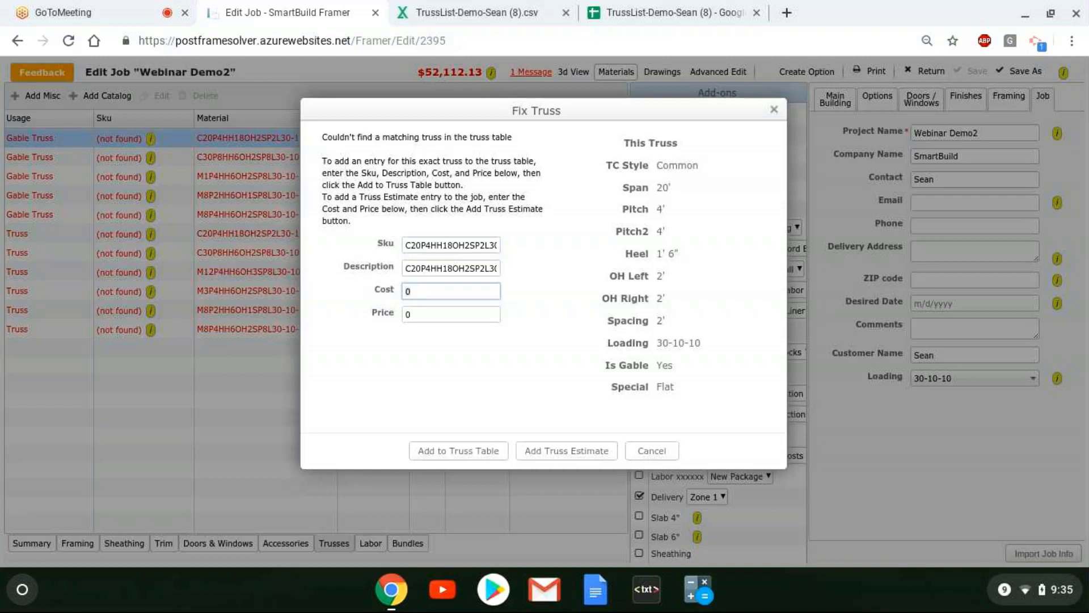
pyautogui.click(439, 267)
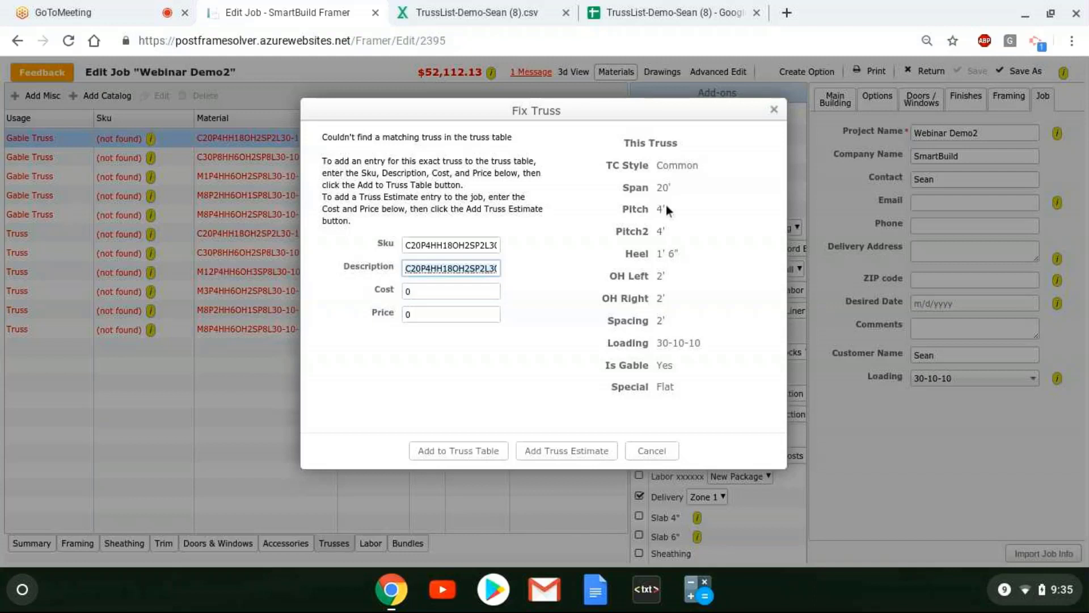
pyautogui.click(434, 268)
pyautogui.click(458, 245)
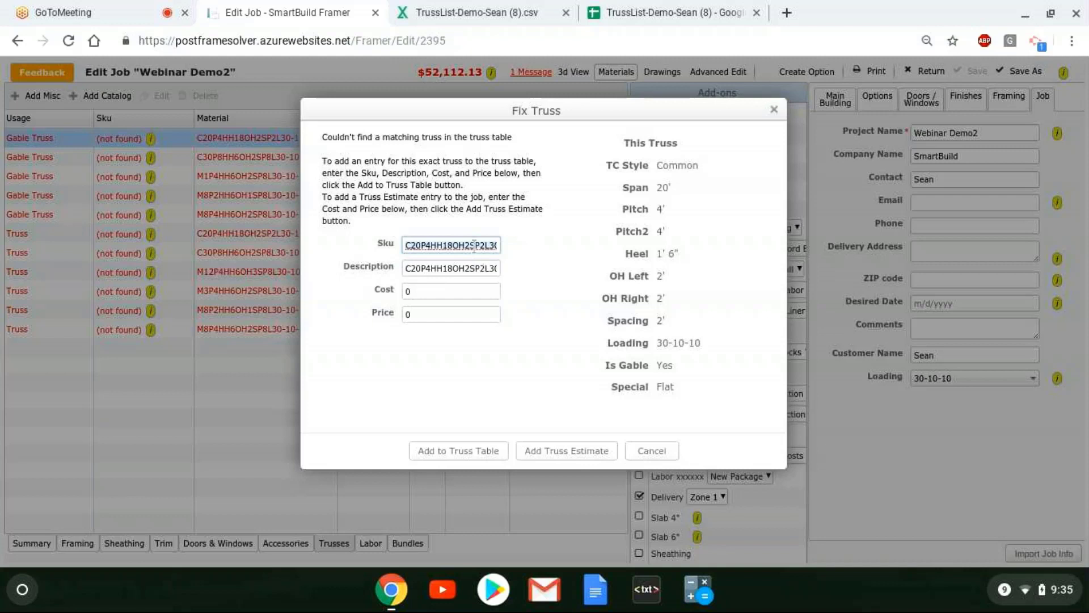
# Step: Set the gable truss's cost to $200 and price to $250, and add it to the truss table
pyautogui.click(433, 292)
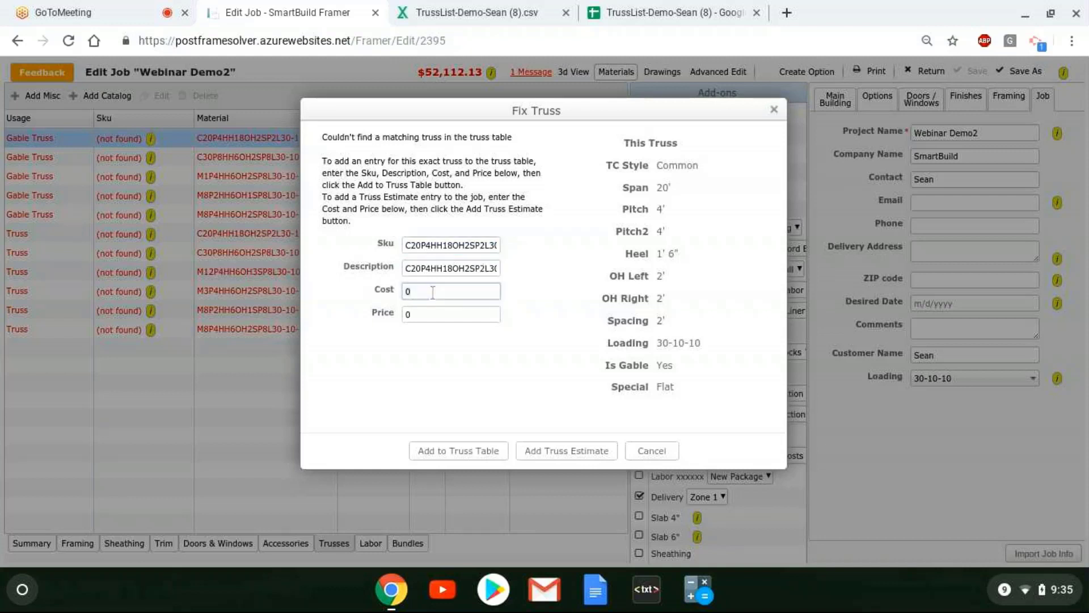
pyautogui.press('BackSpace')
pyautogui.write('200')
pyautogui.click(434, 316)
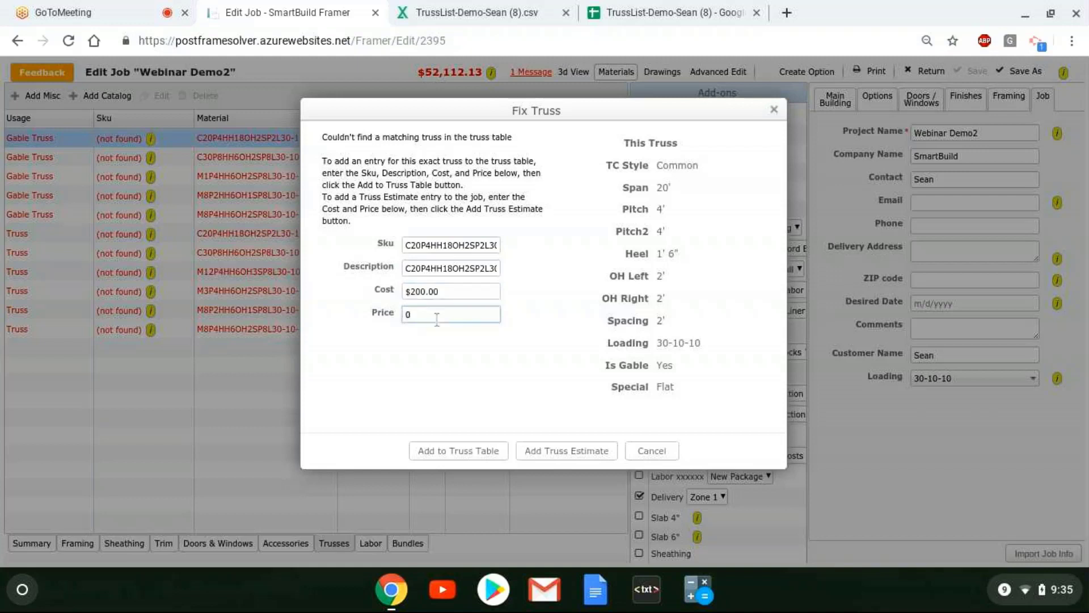
pyautogui.press('BackSpace')
pyautogui.write('250')
pyautogui.press('Tab')
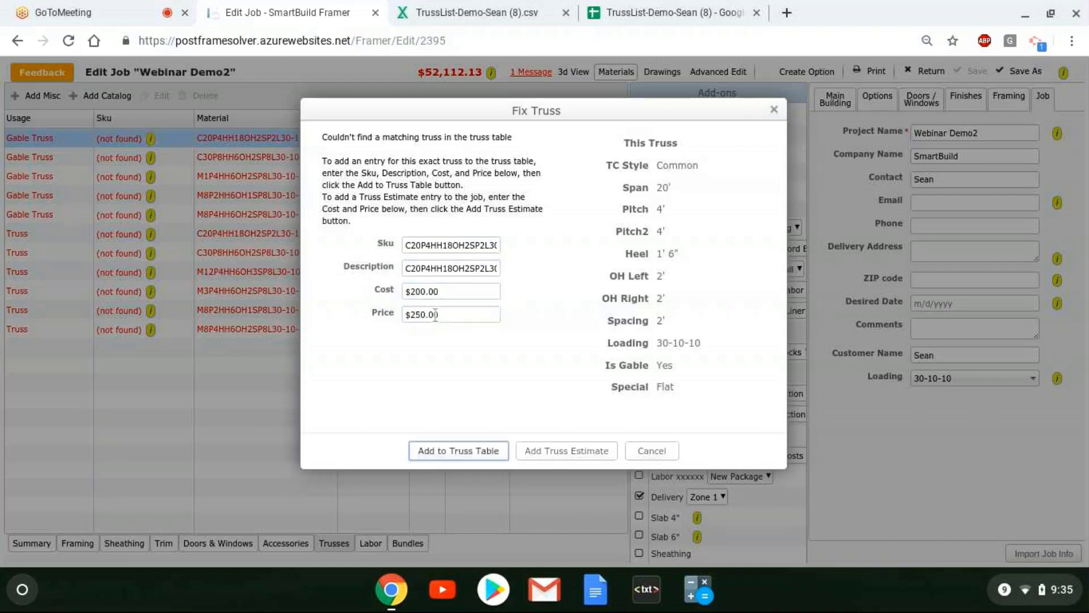
pyautogui.click(461, 451)
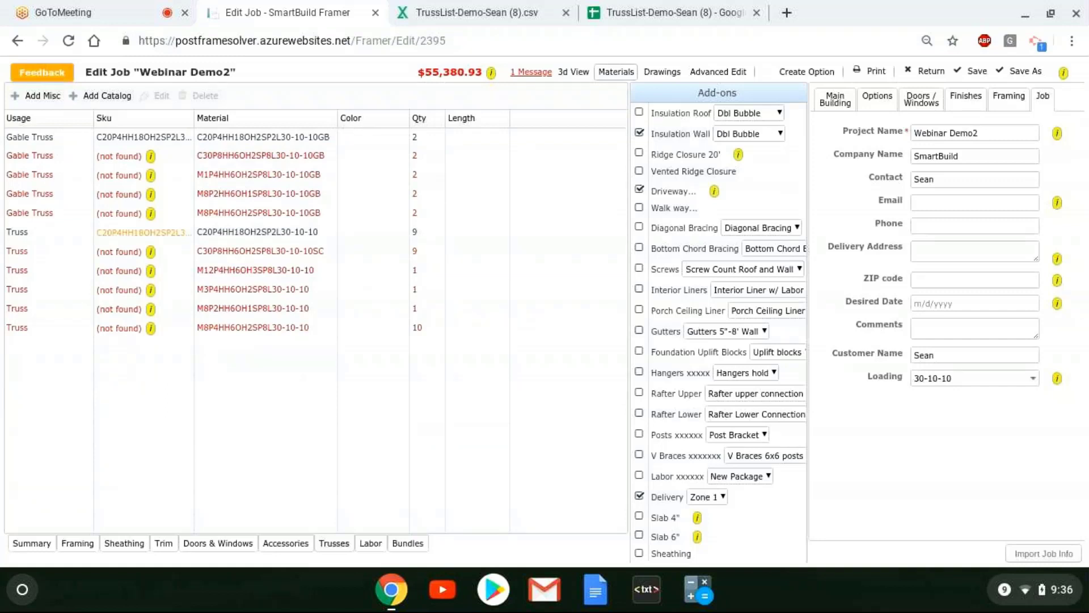
# Step: Show the job's roof framing settings and widen the Sku column to read the full truss codes
pyautogui.click(273, 139)
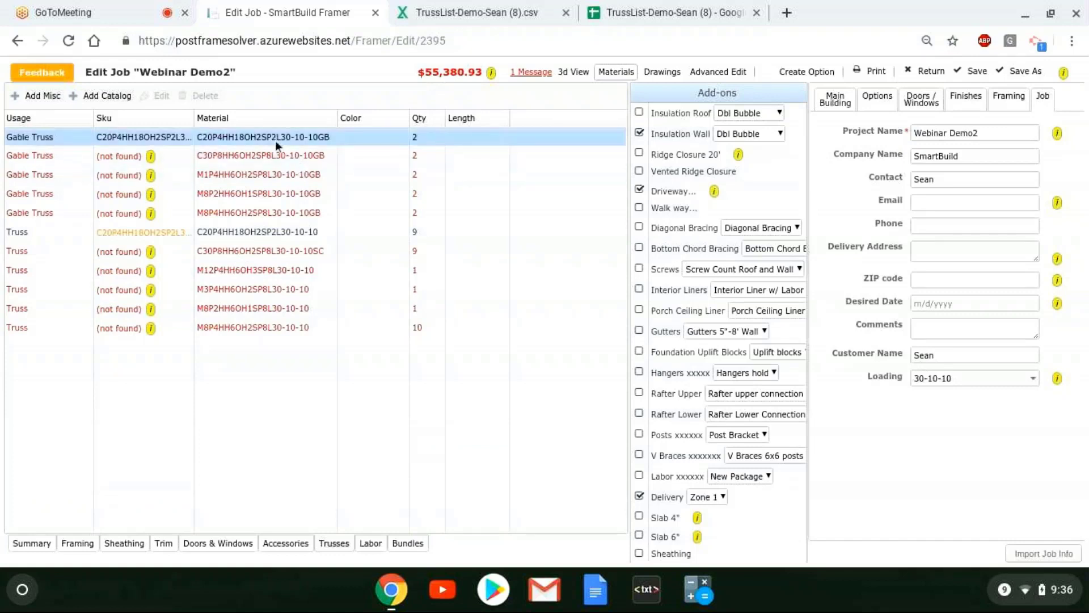
pyautogui.click(1008, 98)
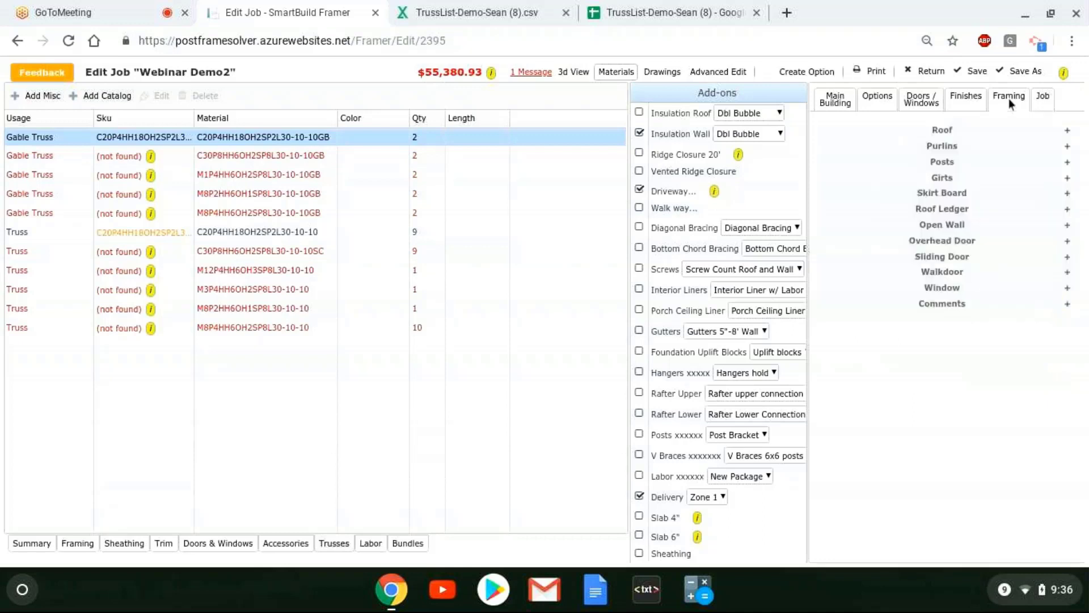
pyautogui.click(1008, 131)
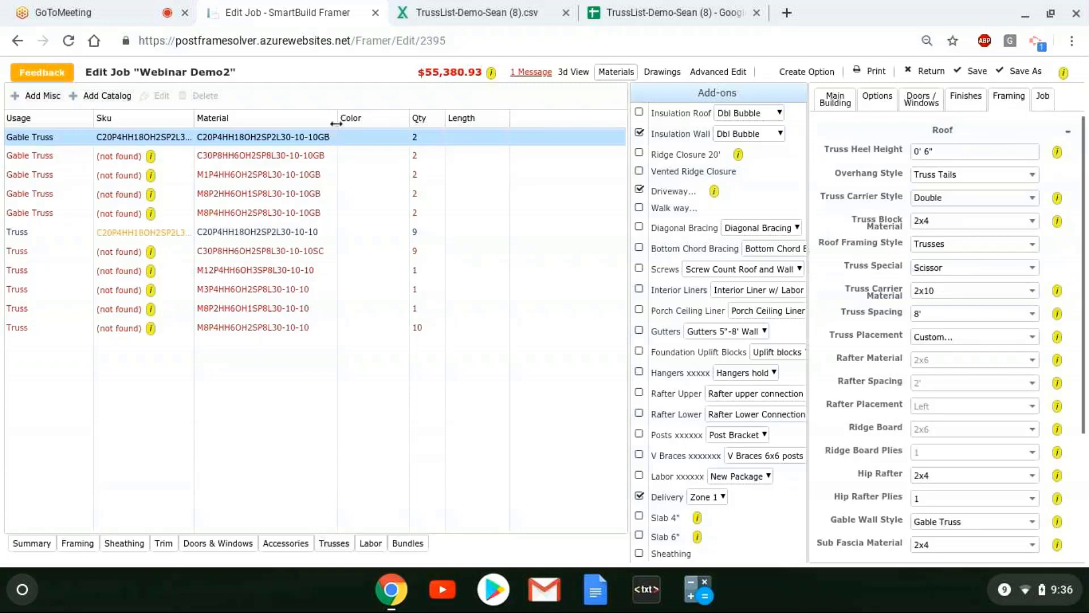
pyautogui.moveTo(195, 119); pyautogui.dragTo(255, 119)
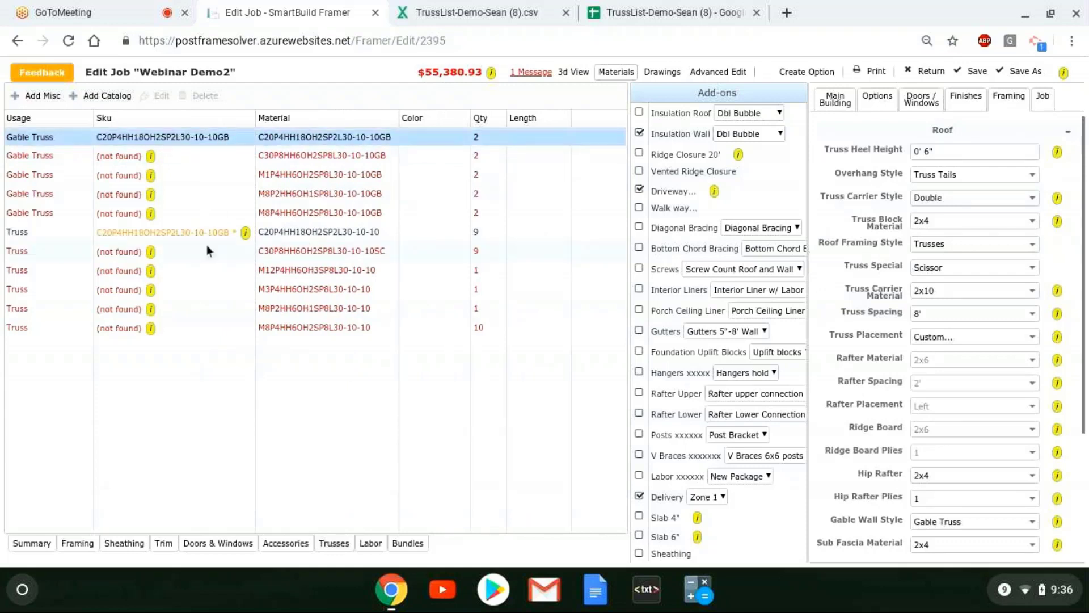
# Step: Open the fix for the regular truss C20P4HH18OH2SP2L30-10-10 and replace its Sku with the description code
pyautogui.click(246, 233)
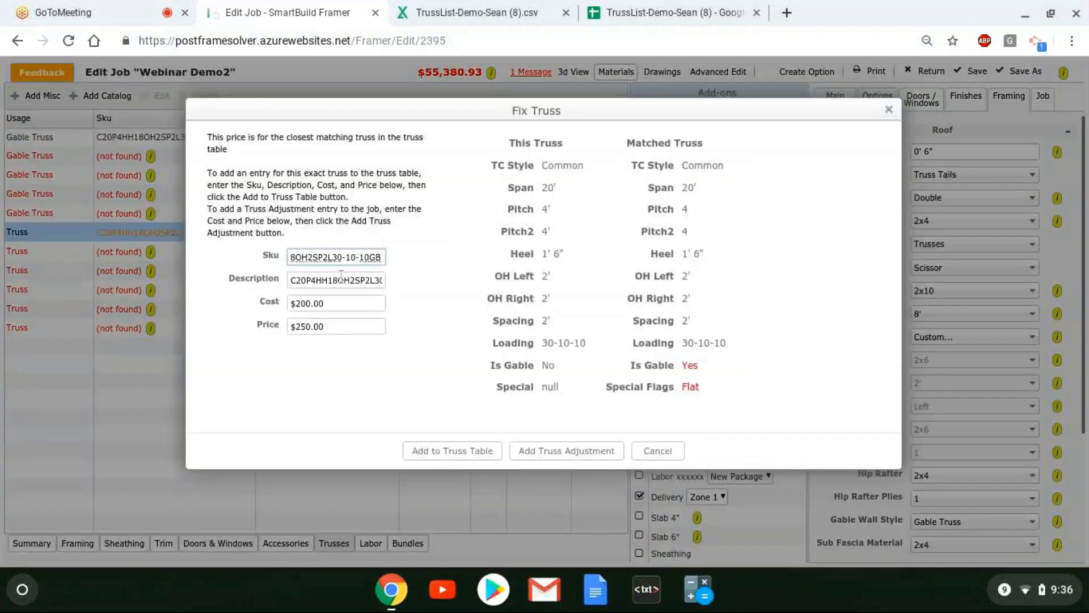
pyautogui.moveTo(341, 275); pyautogui.dragTo(430, 280)
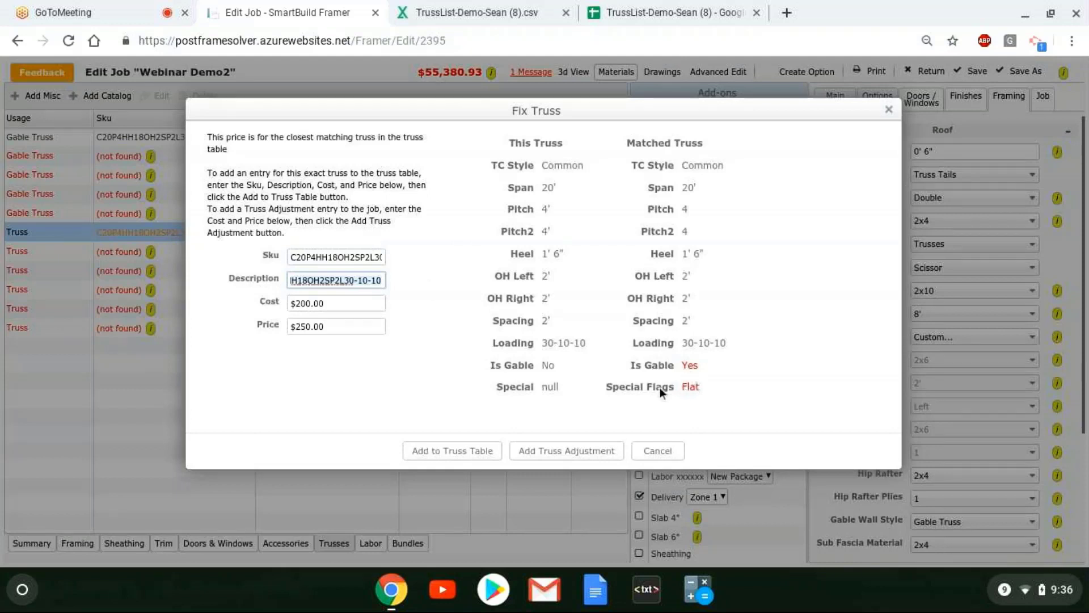
pyautogui.moveTo(303, 257); pyautogui.dragTo(441, 257)
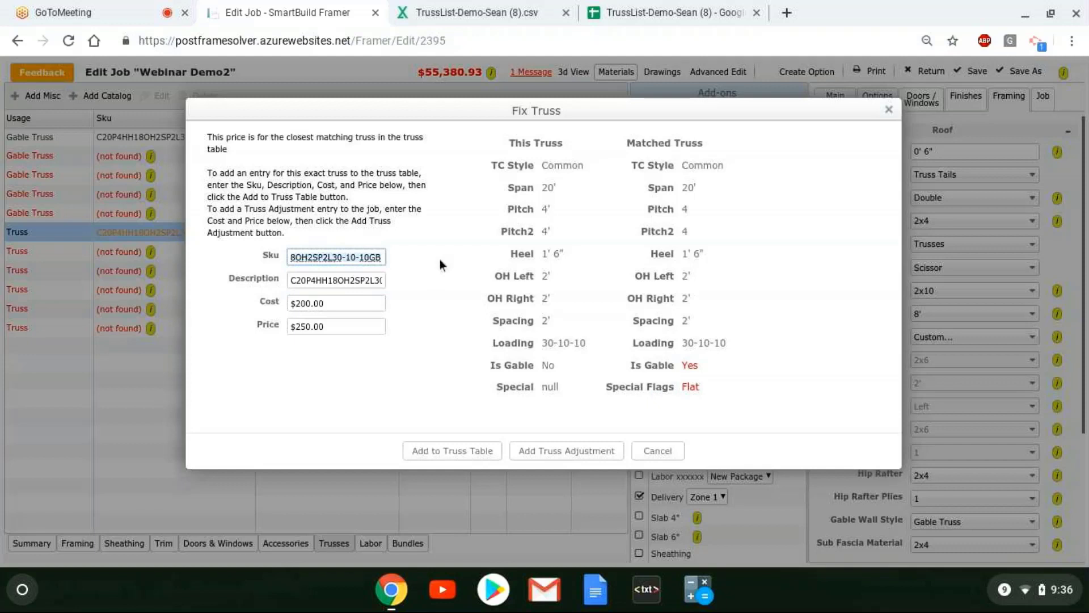
pyautogui.click(379, 279)
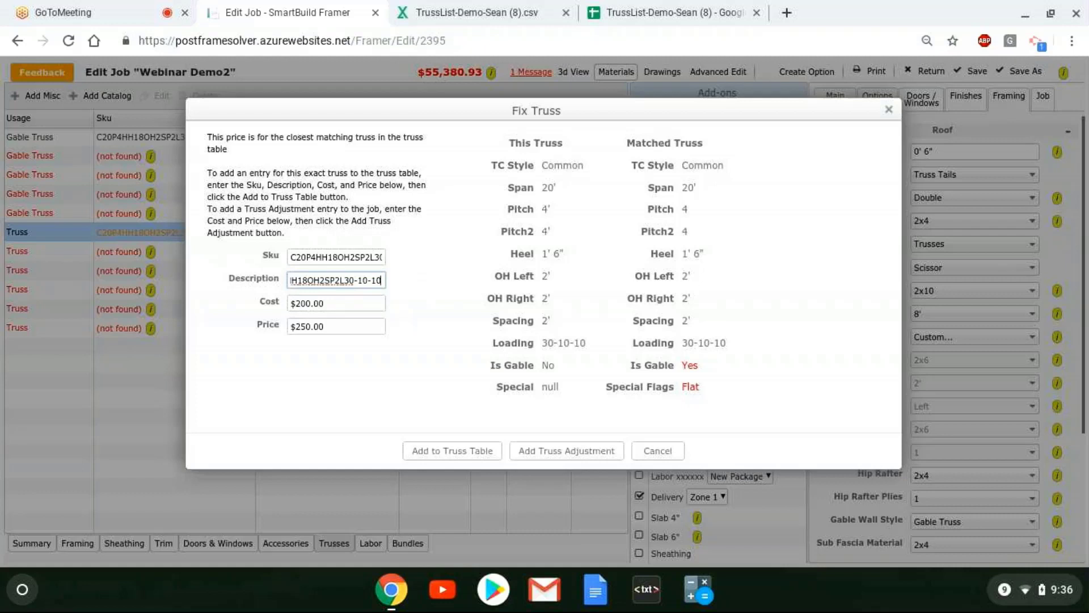
pyautogui.tripleClick(323, 280)
pyautogui.rightClick(328, 280)
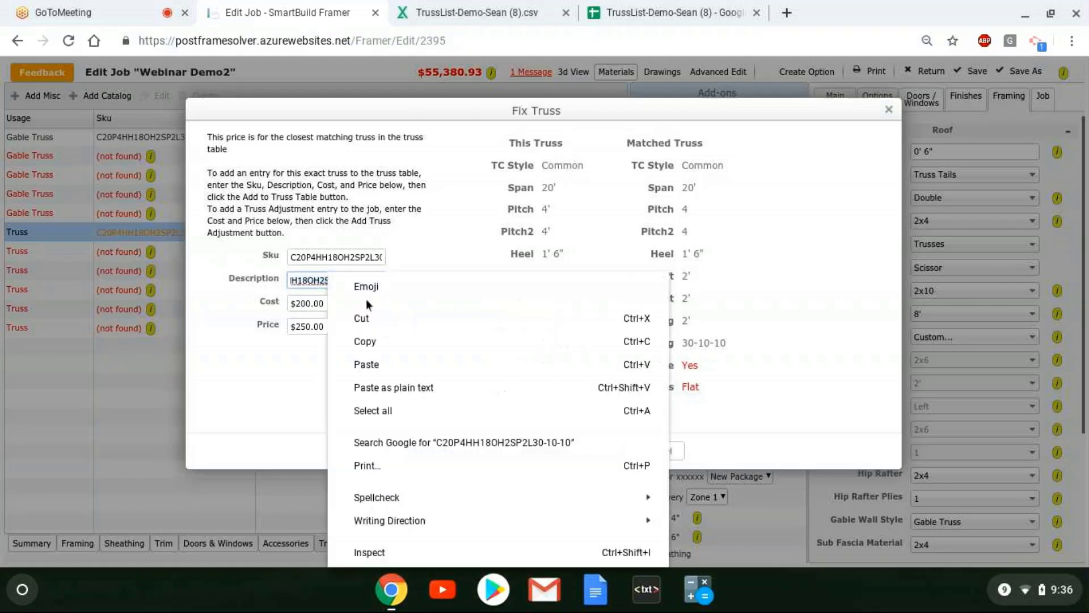
pyautogui.click(386, 340)
pyautogui.tripleClick(330, 258)
pyautogui.rightClick(331, 259)
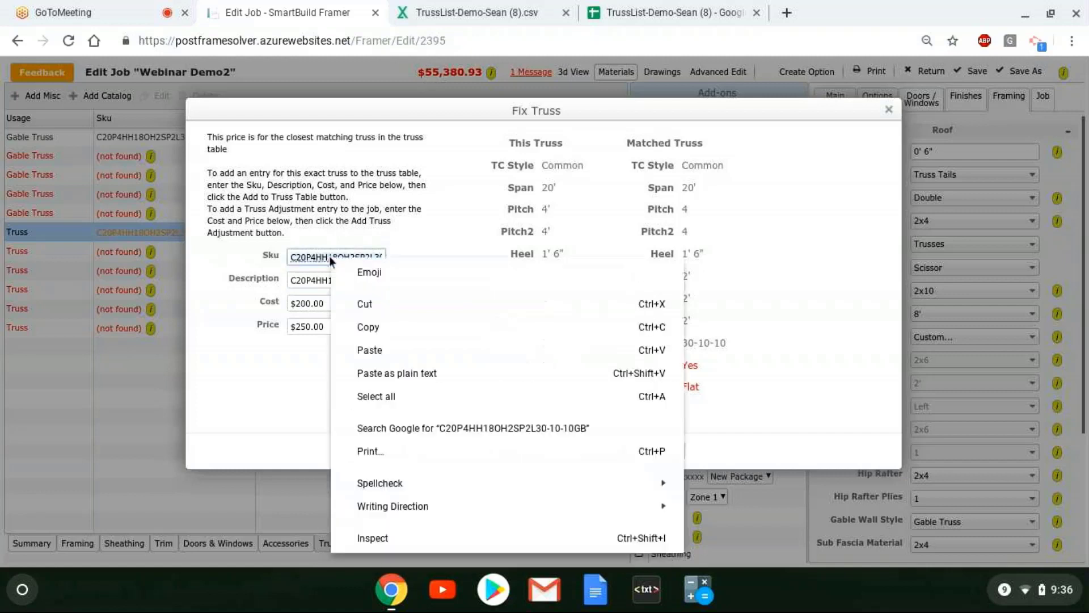
pyautogui.click(391, 356)
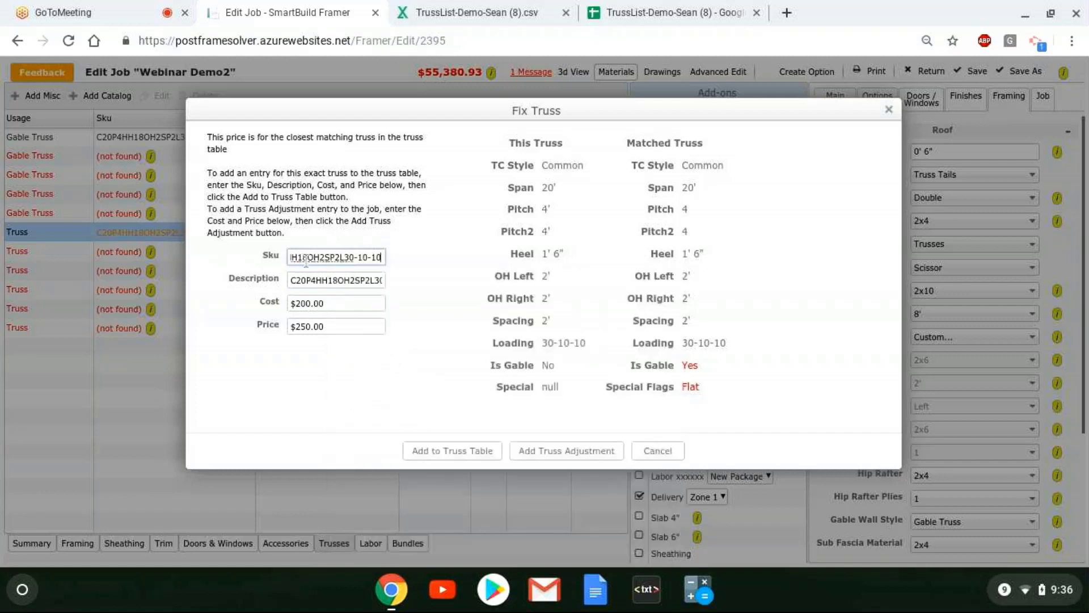
pyautogui.press('Home')
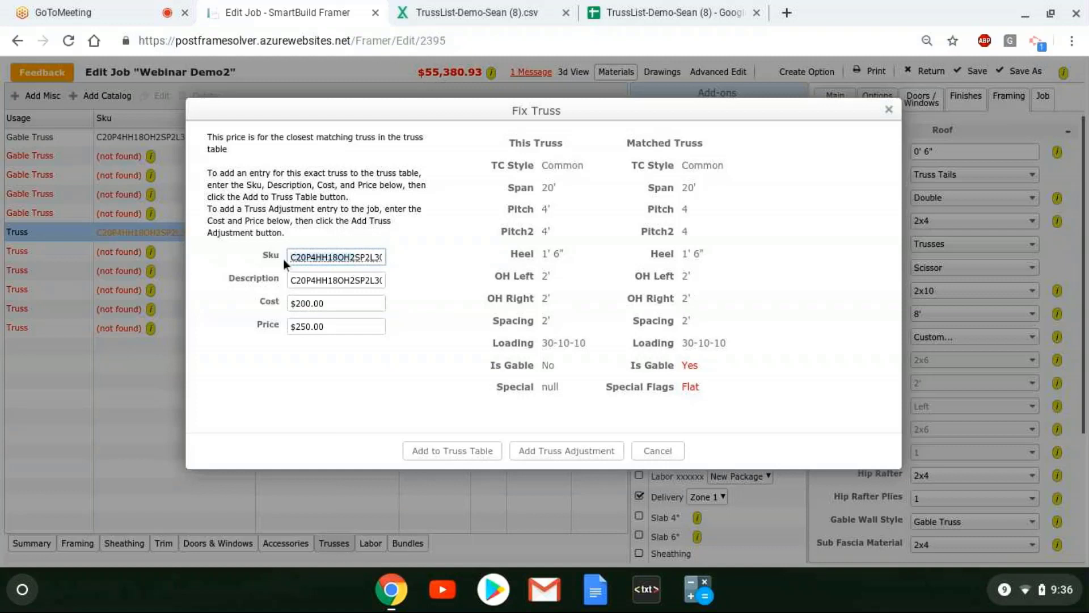
pyautogui.moveTo(289, 258); pyautogui.dragTo(363, 258)
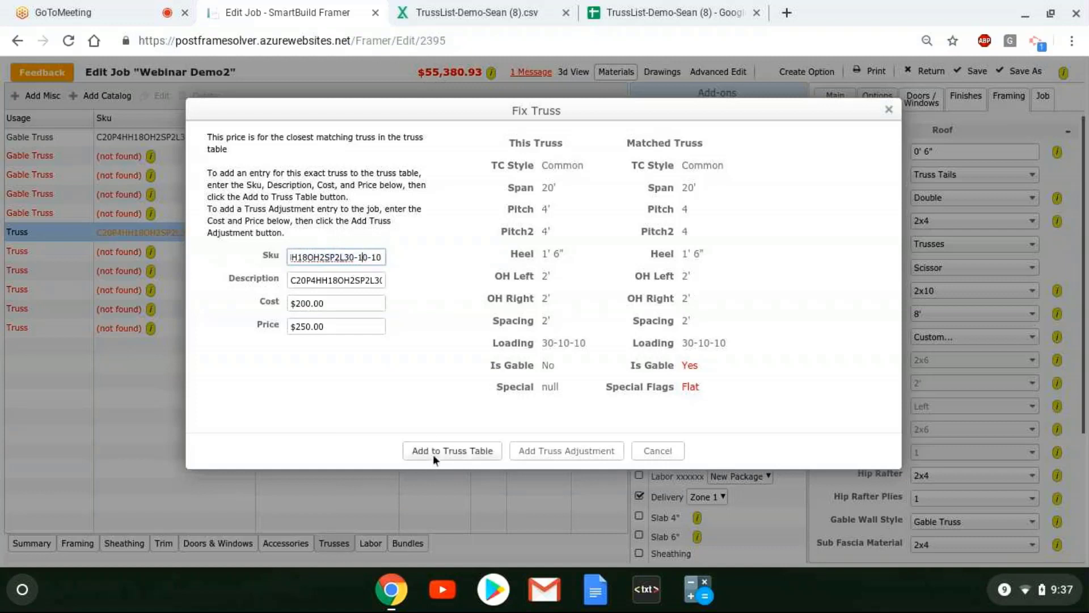
# Step: Try to add the truss to the truss table with a price of $255, and close the fix
pyautogui.click(308, 327)
pyautogui.press('BackSpace')
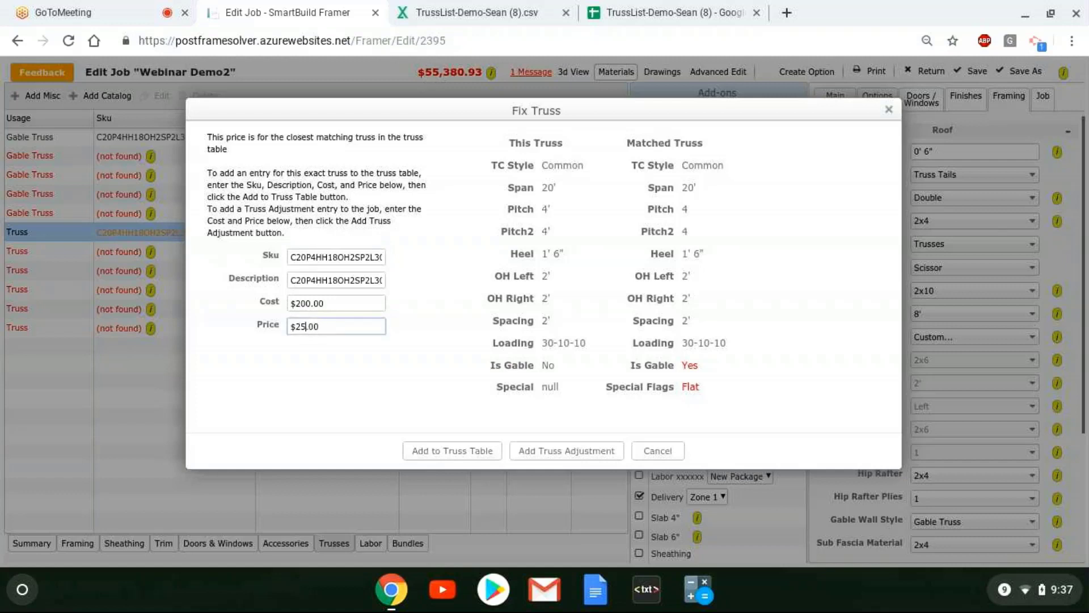
pyautogui.write('5')
pyautogui.click(448, 448)
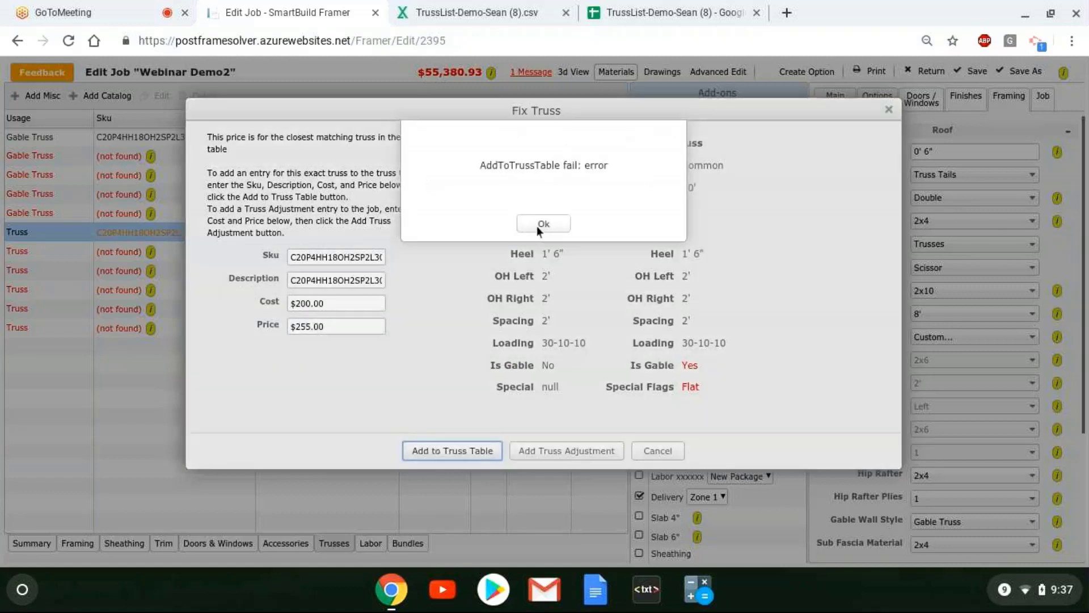
pyautogui.click(542, 224)
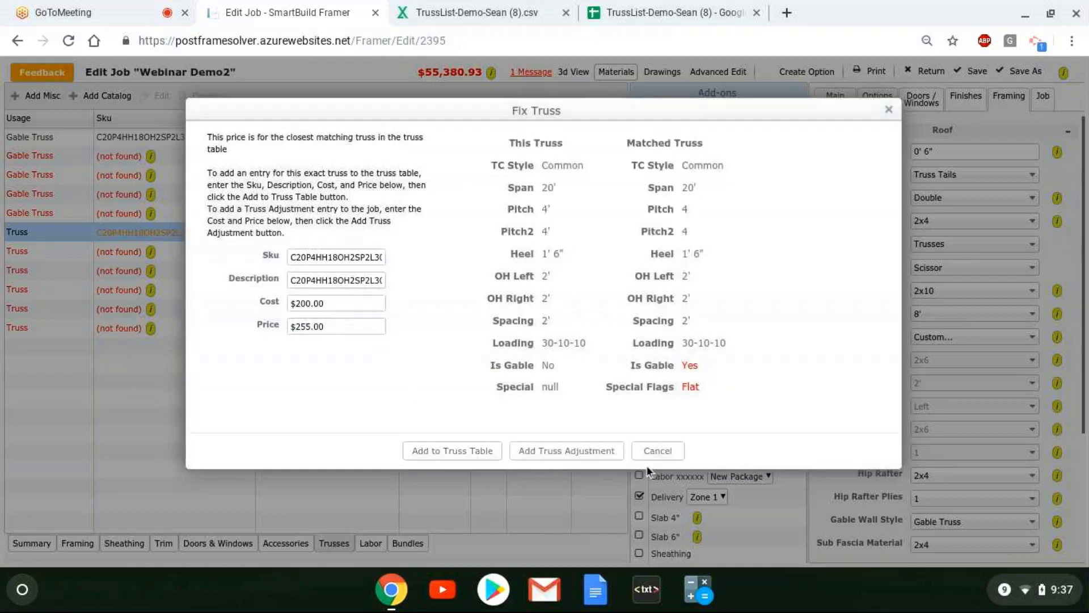
pyautogui.click(665, 449)
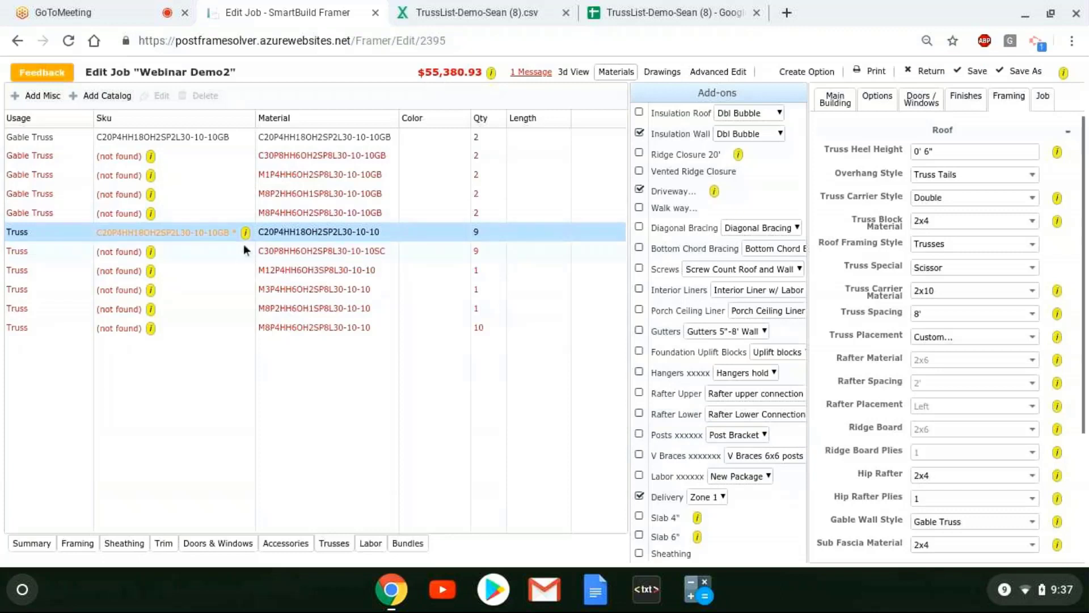
pyautogui.click(373, 253)
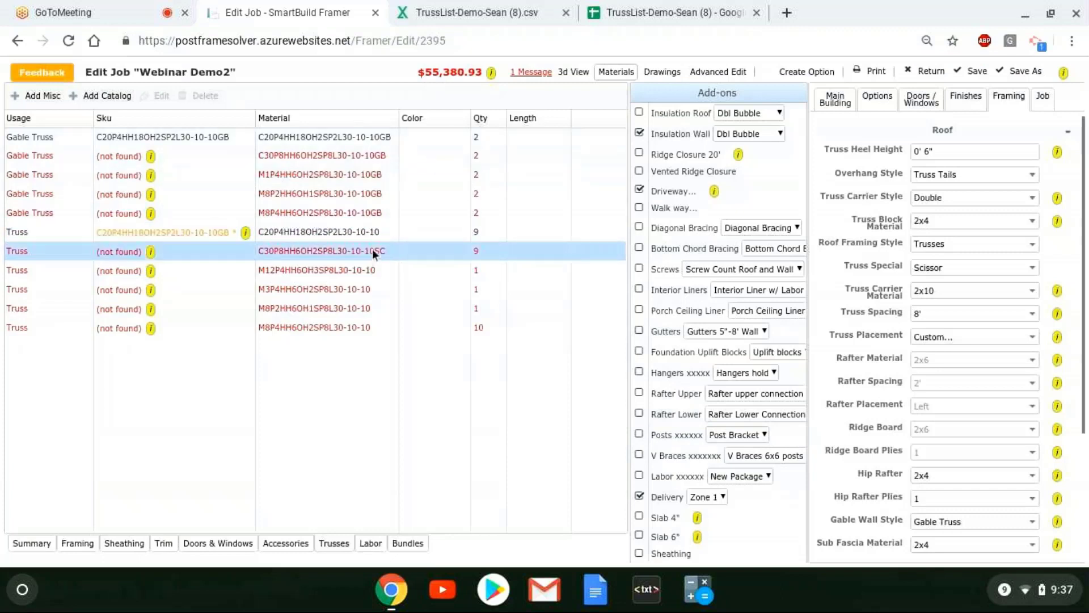
pyautogui.click(181, 232)
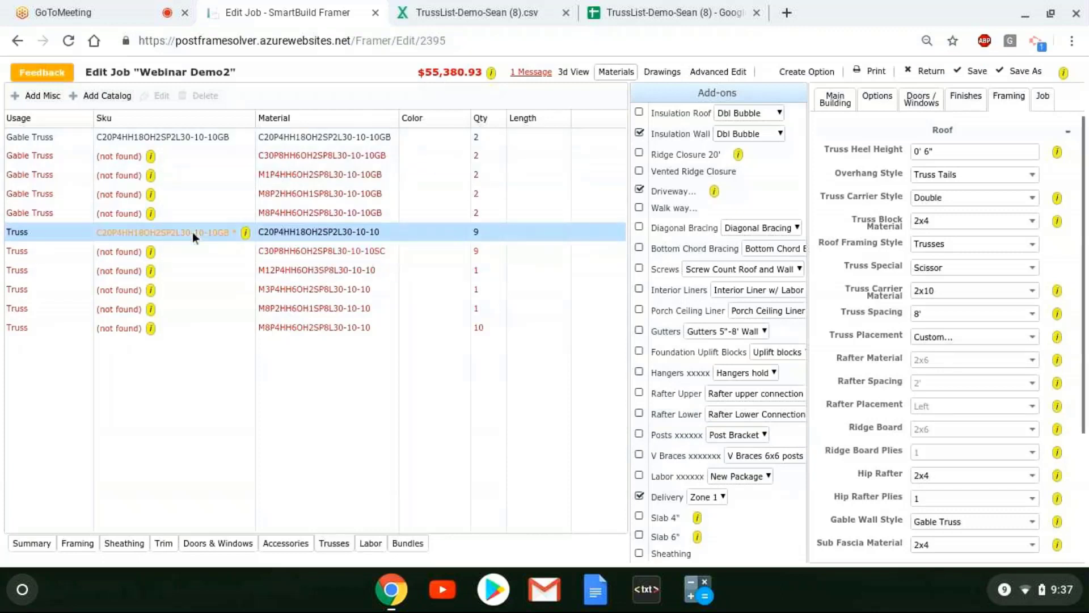
pyautogui.click(382, 254)
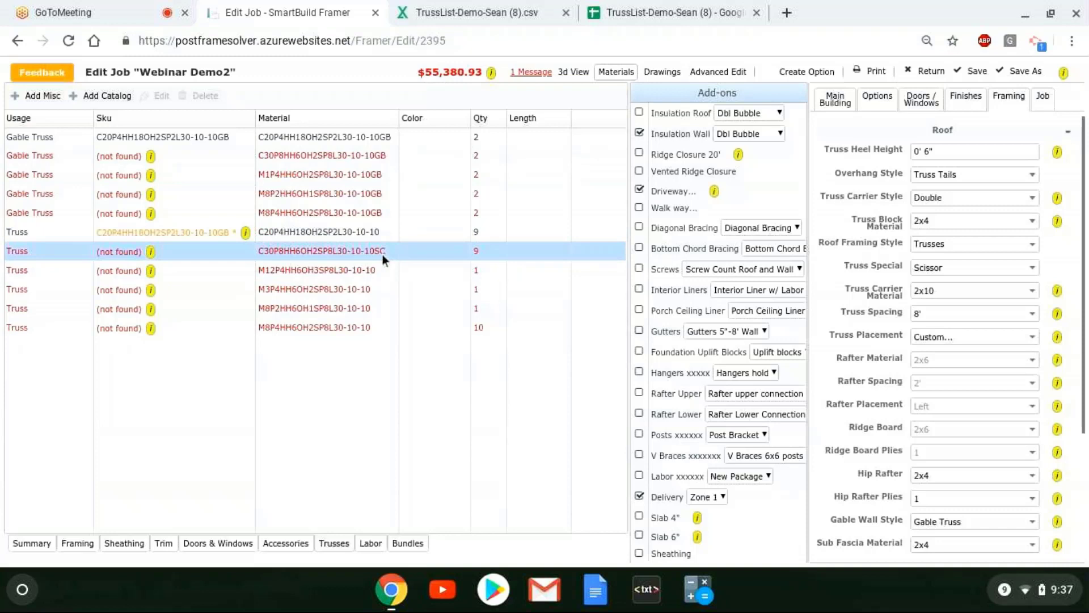
pyautogui.click(180, 232)
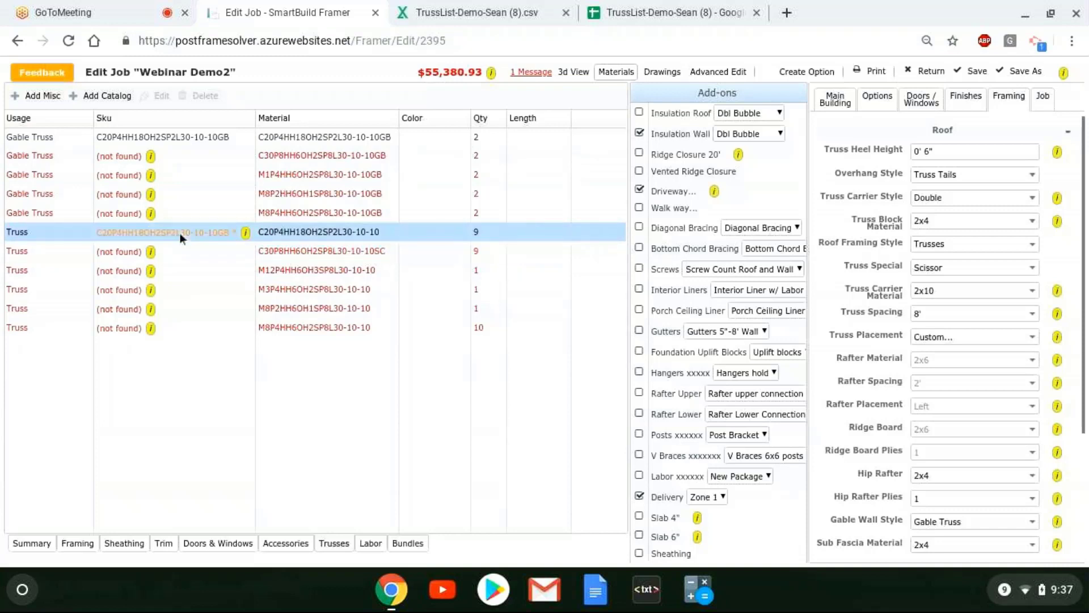
# Step: Open the fix for scissor truss C30P8HH6OH2SP8L30-10-10SC and copy its description into the Sku
pyautogui.click(348, 254)
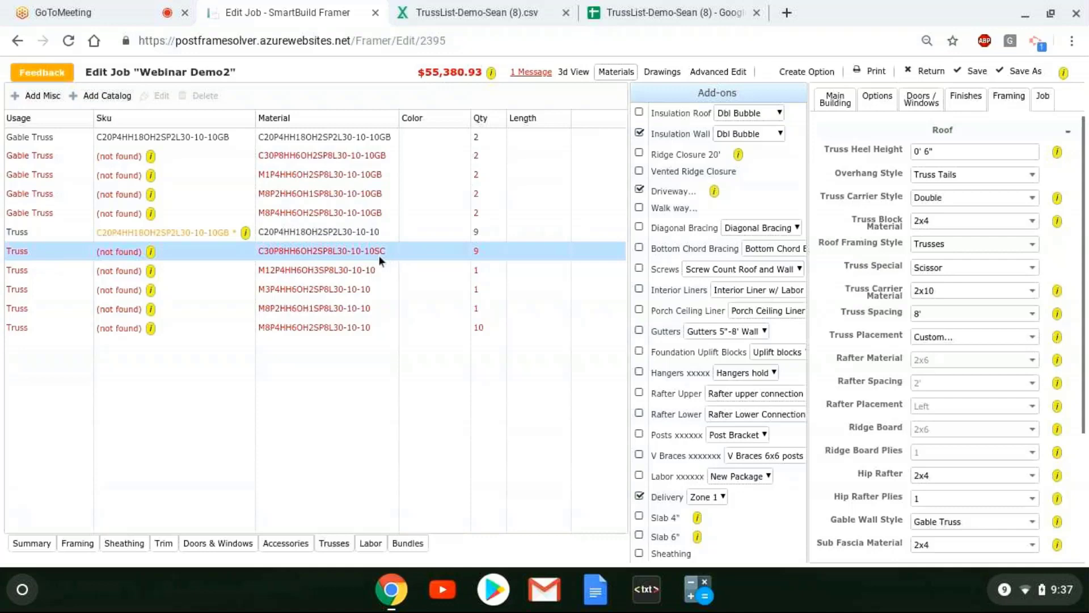
pyautogui.click(151, 252)
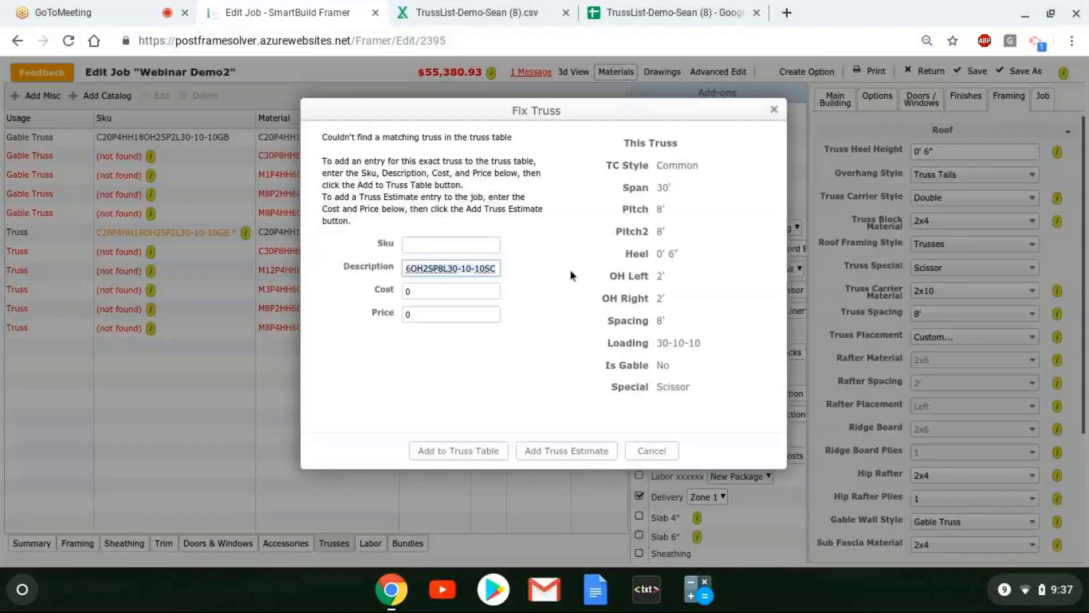
pyautogui.click(451, 269)
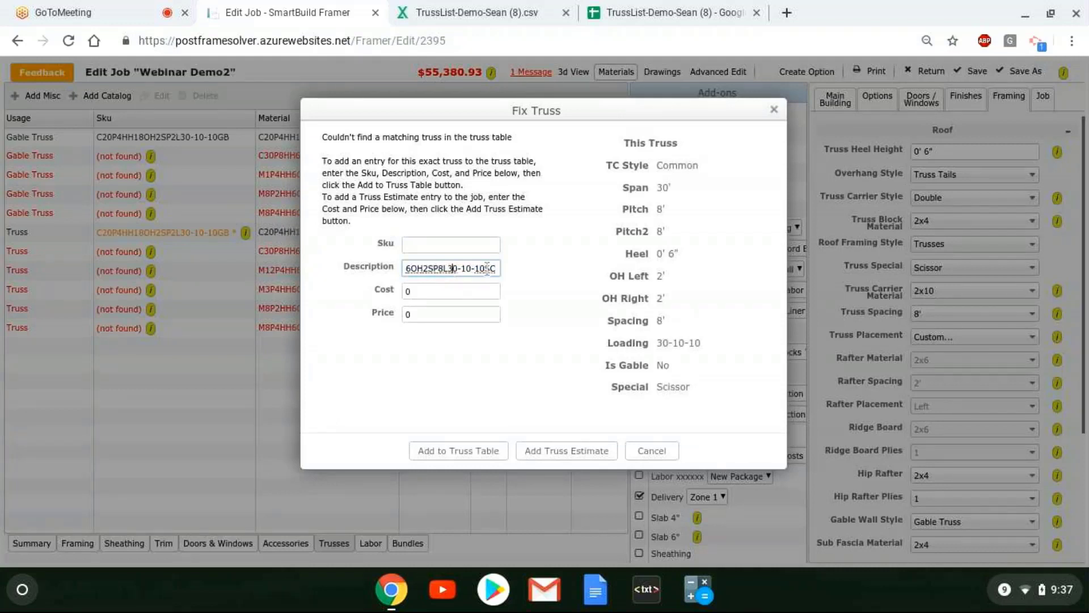
pyautogui.rightClick(440, 266)
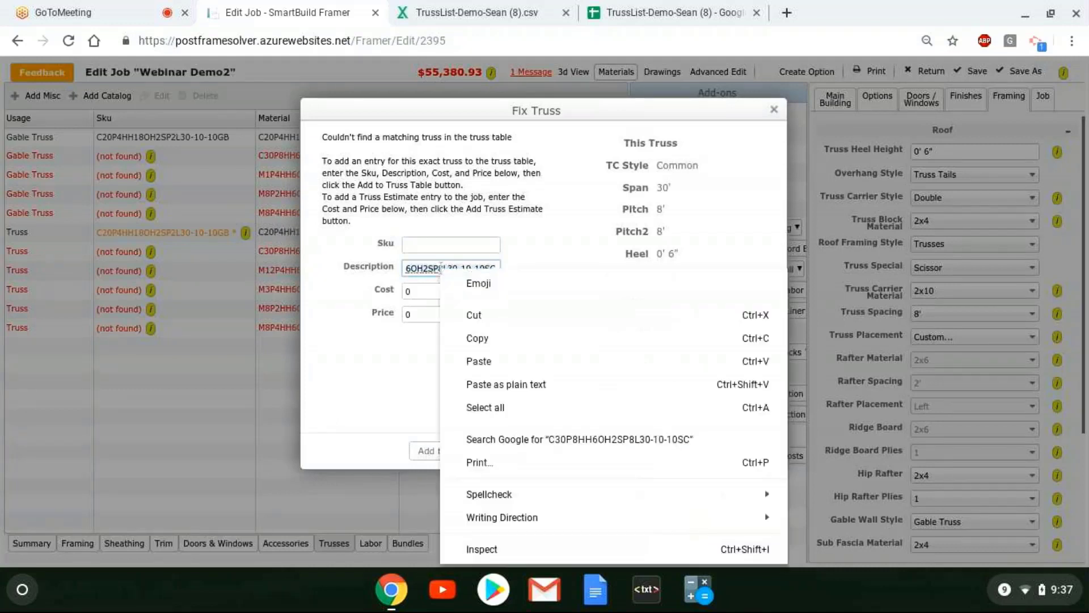
pyautogui.rightClick(445, 244)
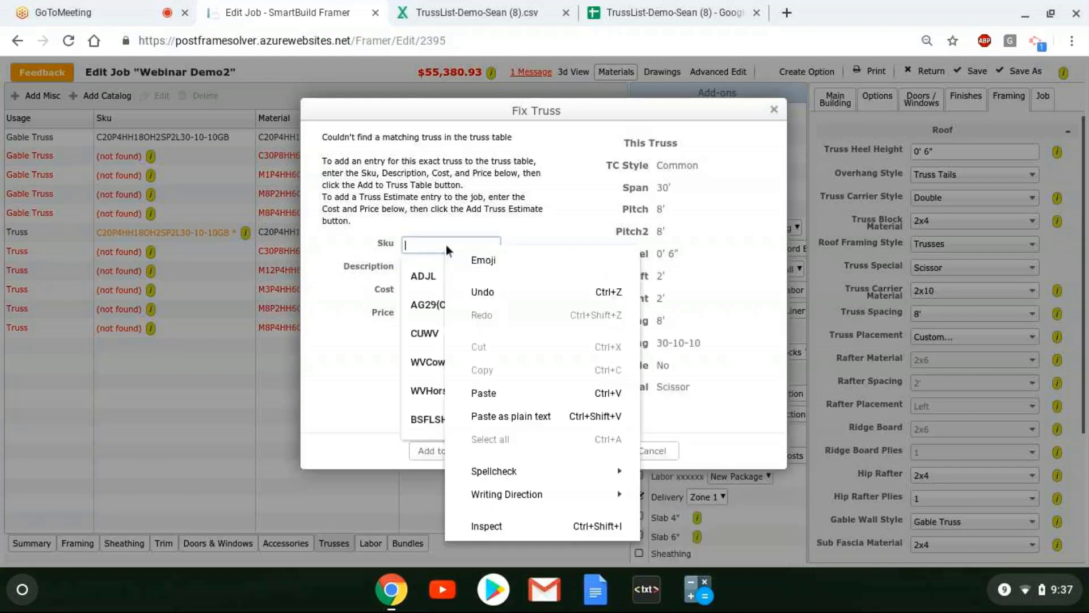
pyautogui.click(428, 362)
pyautogui.hotkey('ctrl', 'v')
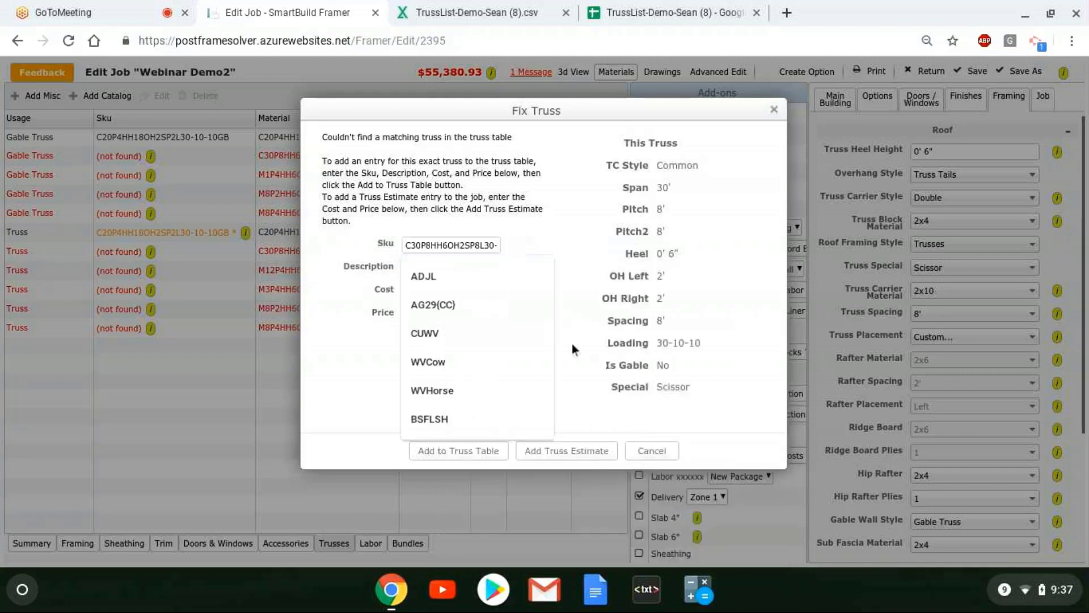
# Step: Set the scissor truss's cost to $333 and price to $444, and add it to the truss table
pyautogui.click(442, 291)
pyautogui.write('3')
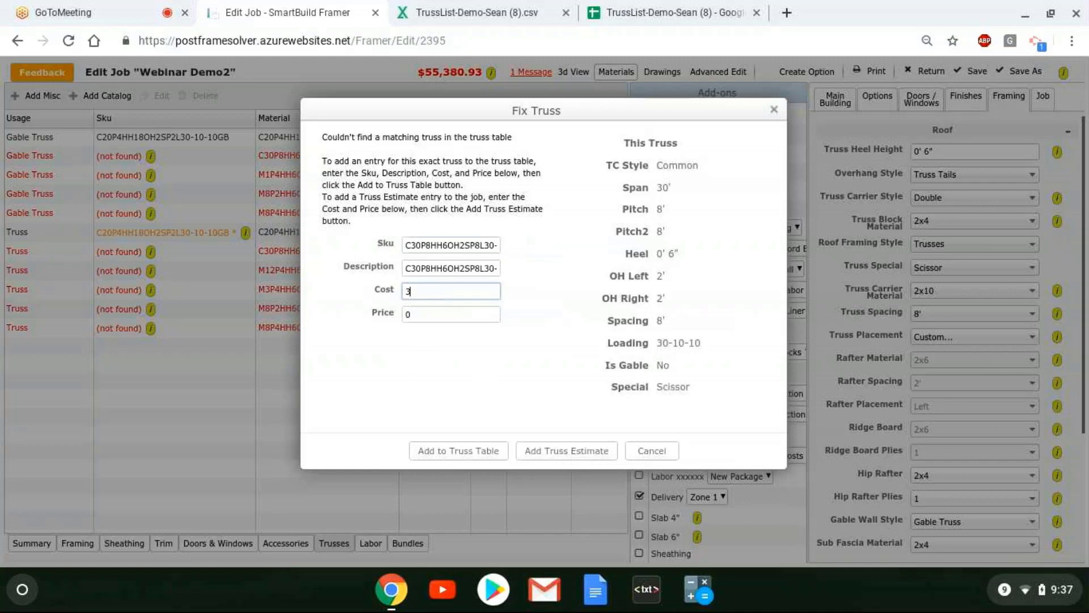
pyautogui.write('33')
pyautogui.click(432, 314)
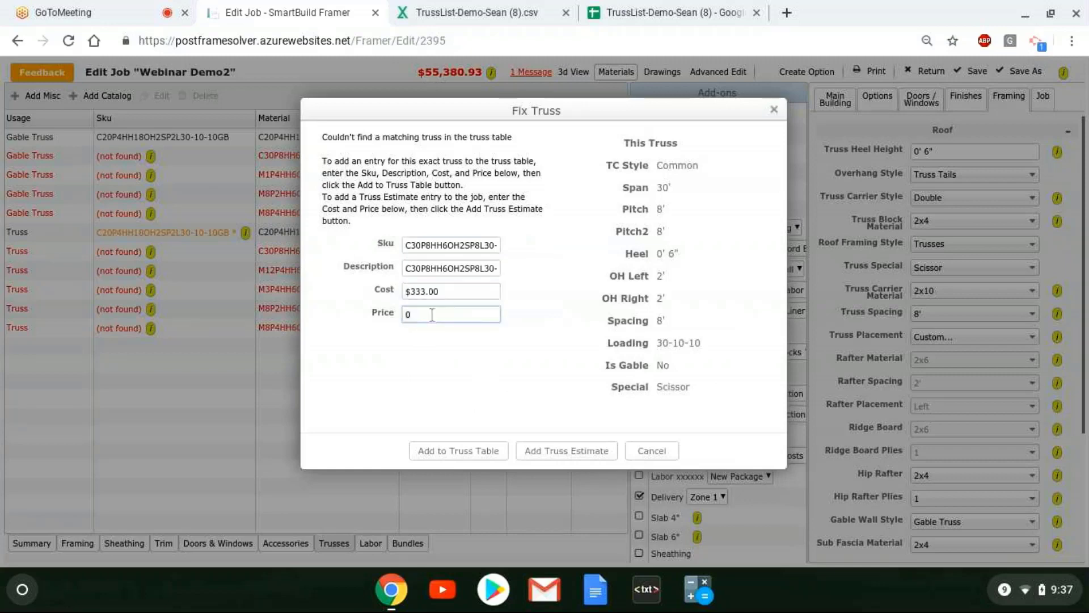
pyautogui.write('444')
pyautogui.click(428, 449)
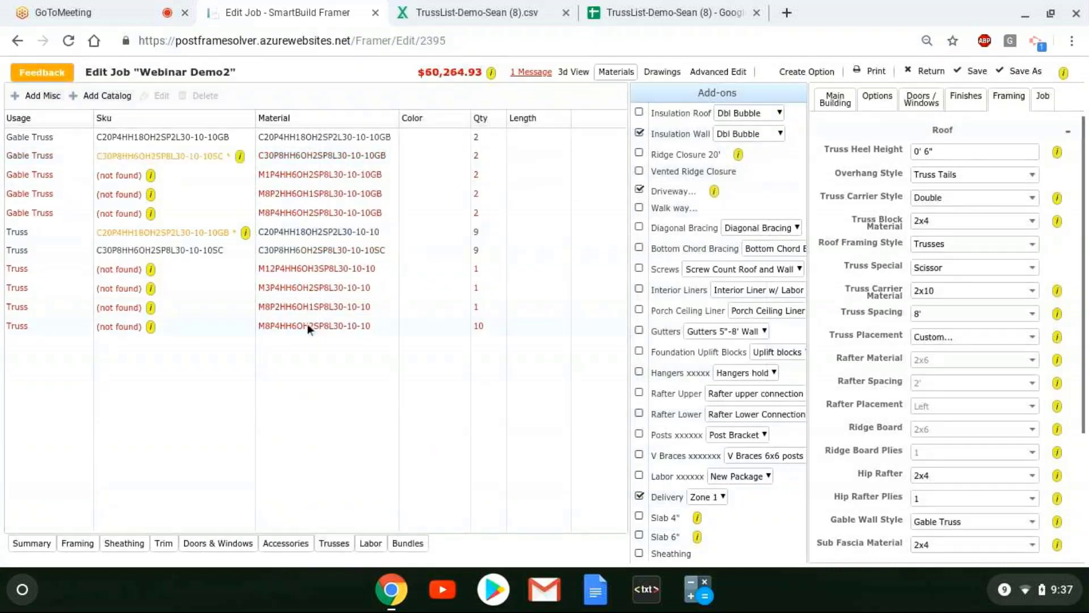
# Step: Change the roof's Truss Special setting to Attic and select the affected 30' truss in the materials list
pyautogui.click(202, 254)
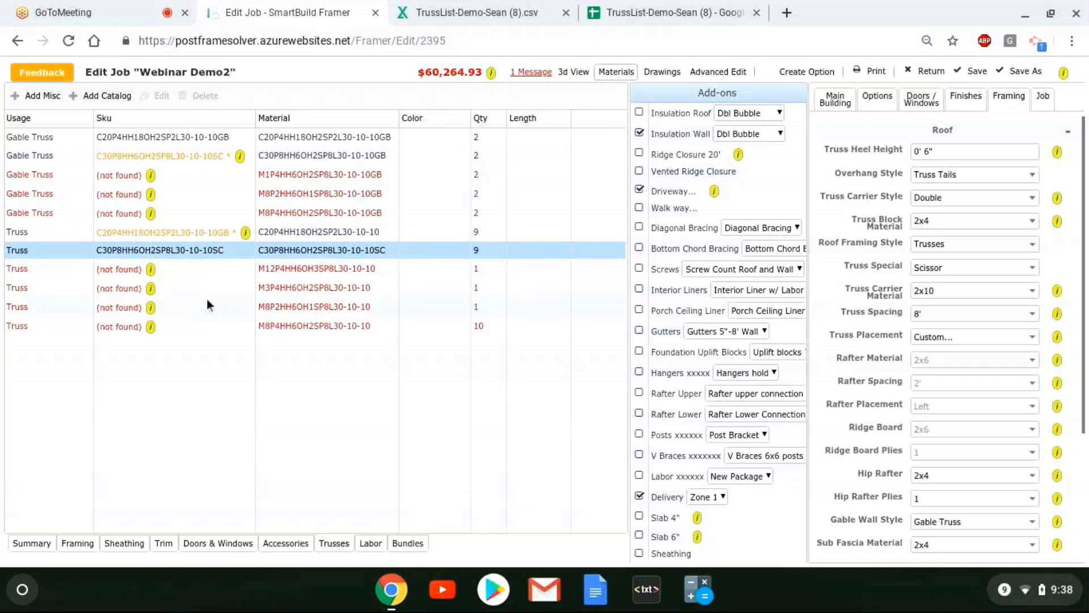
pyautogui.click(1024, 274)
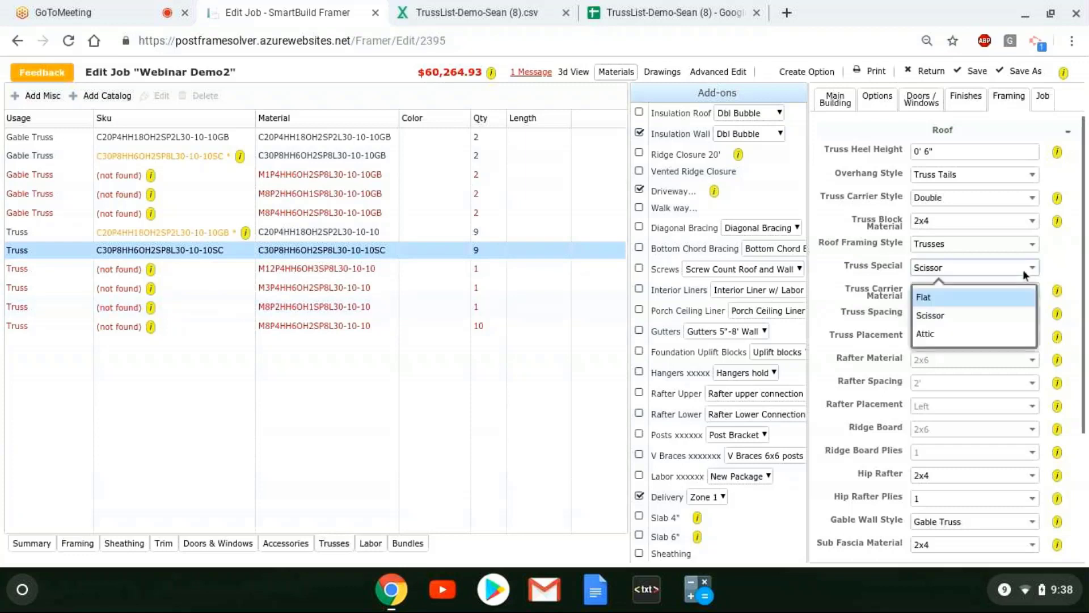
pyautogui.click(995, 332)
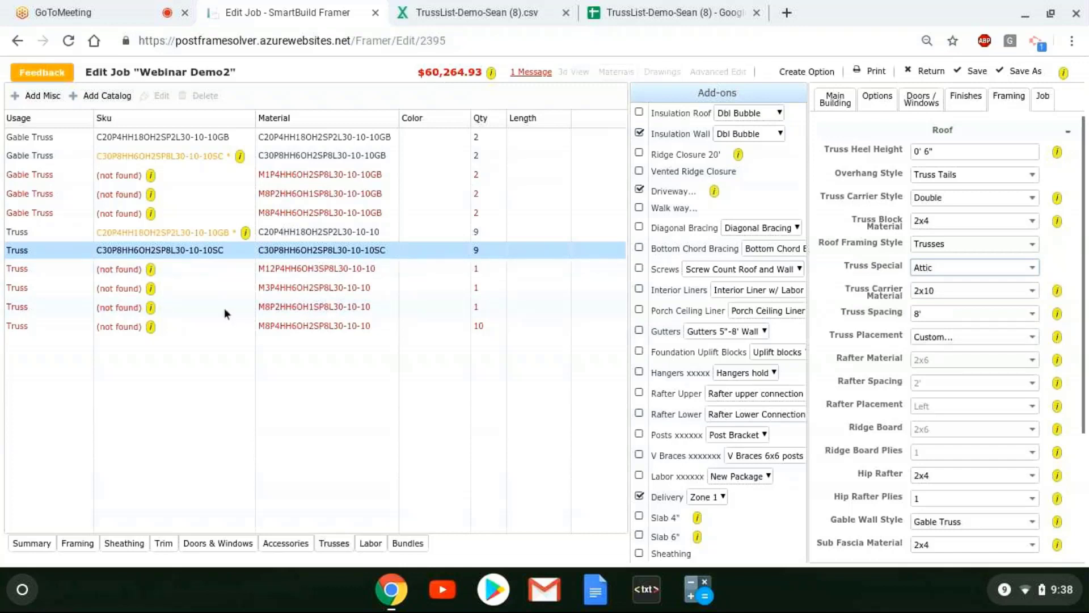
pyautogui.click(189, 255)
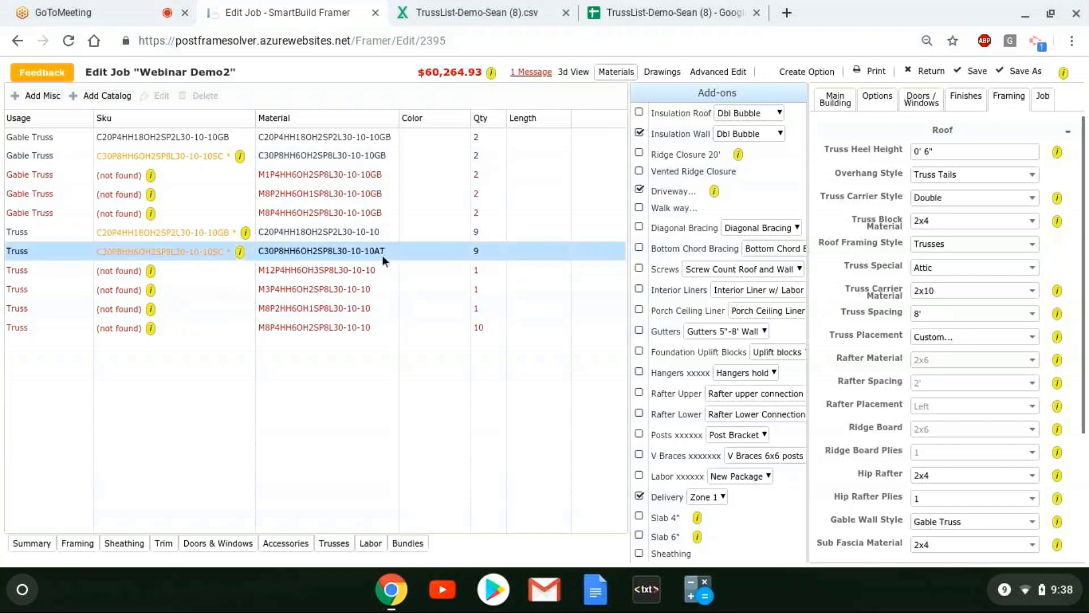
# Step: Open the fix for attic truss C30P8HH6OH2SP8L30-10-10AT and replace its Sku with the description code
pyautogui.click(240, 253)
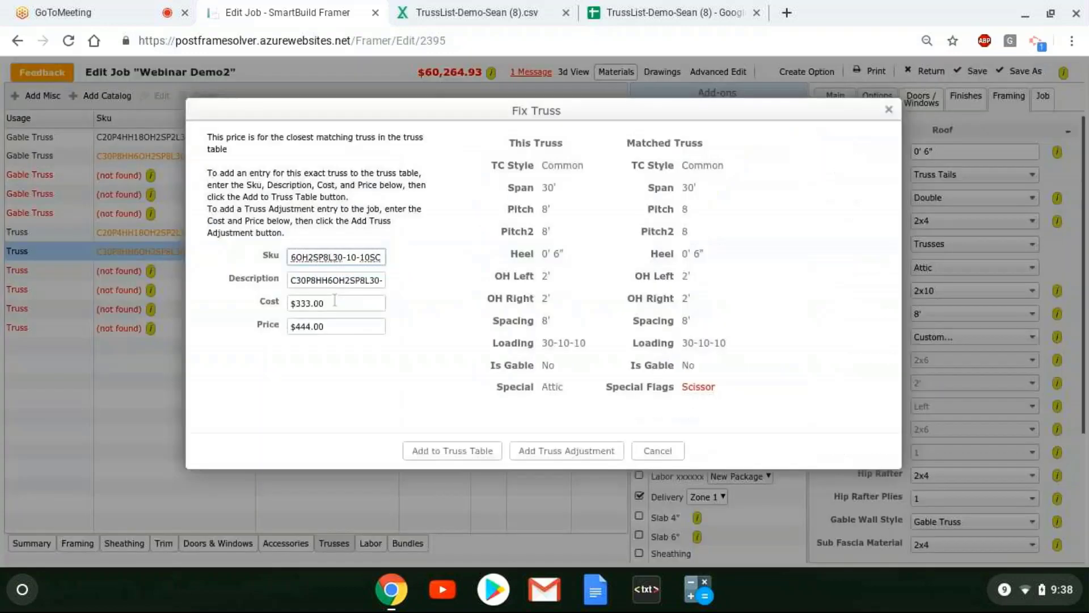
pyautogui.click(346, 282)
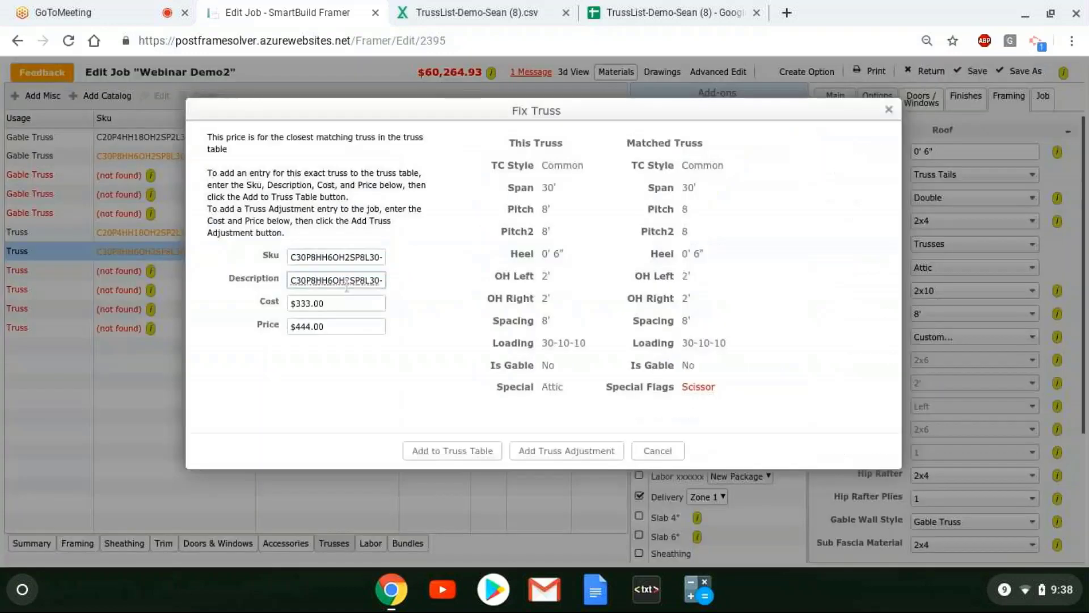
pyautogui.hotkey('ctrl', 'a')
pyautogui.click(334, 259)
pyautogui.hotkey('ctrl', 'a')
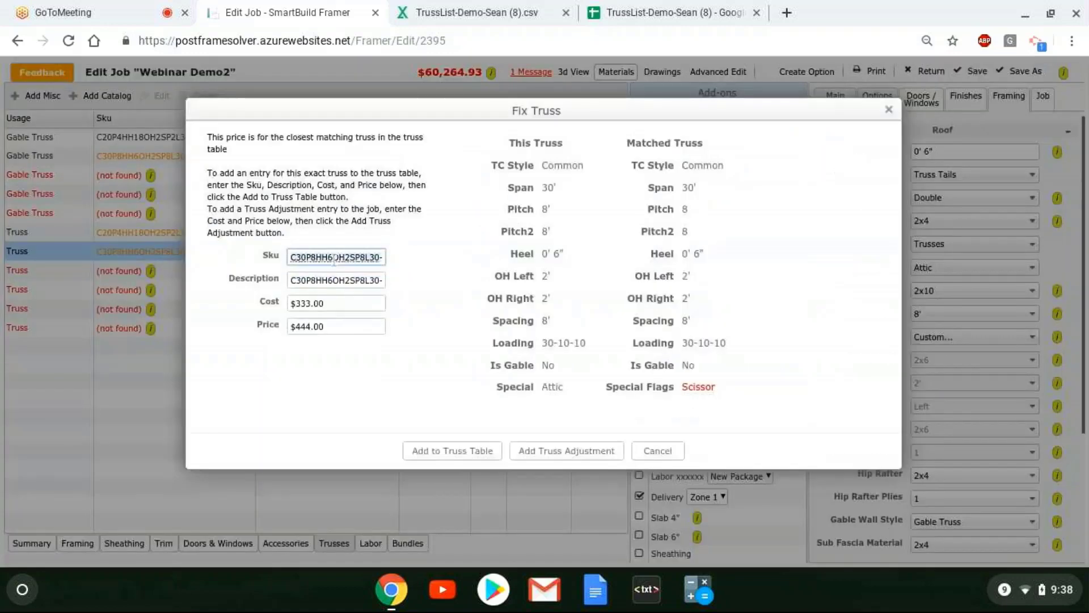
pyautogui.press('End')
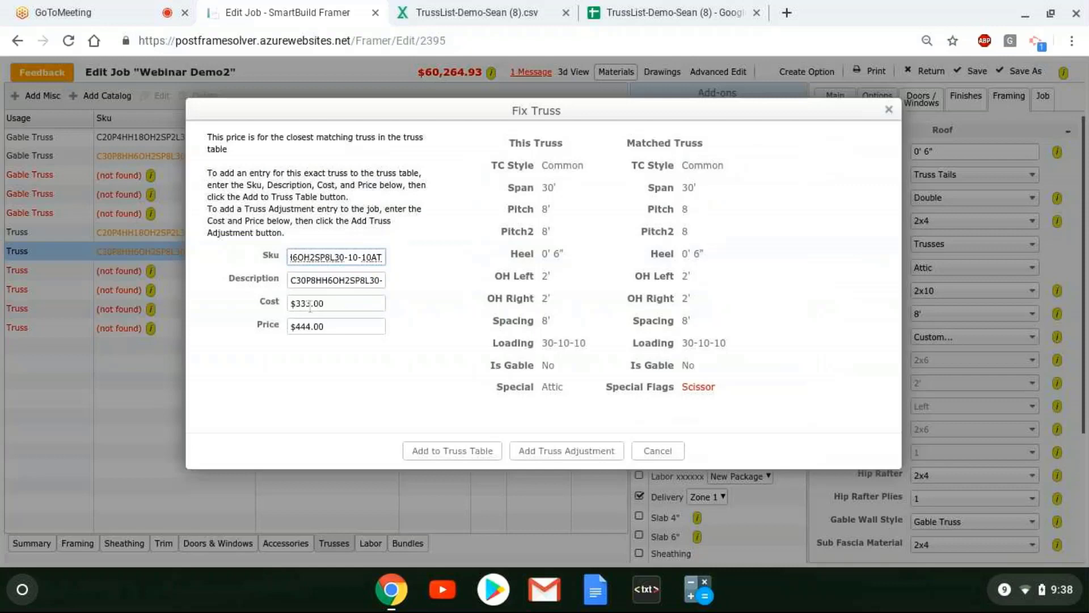
# Step: Set the attic truss's cost to $337 and add it to the truss table
pyautogui.click(335, 305)
pyautogui.press('Left')
pyautogui.press('Left')
pyautogui.press('Left')
pyautogui.press('BackSpace')
pyautogui.write('7')
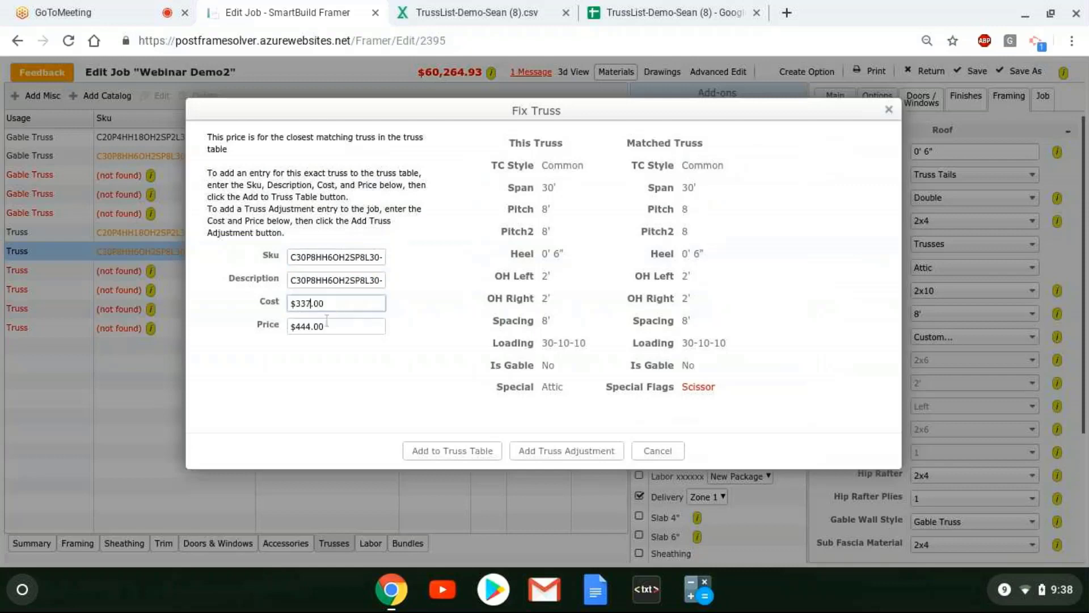
pyautogui.click(459, 452)
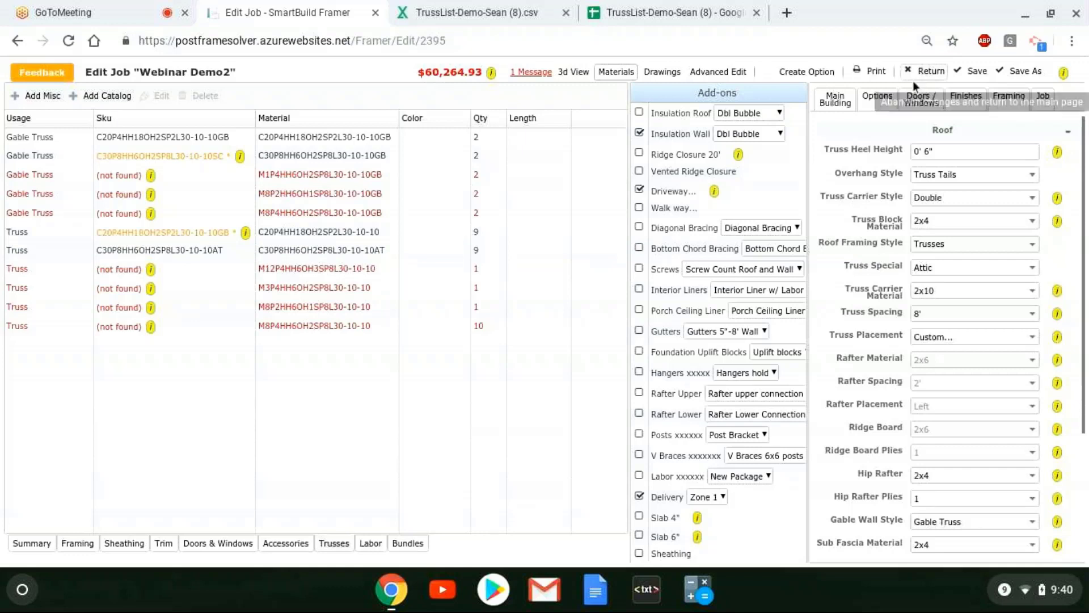
# Step: Read the job's warning message and return to the home page, abandoning the unsaved changes
pyautogui.click(531, 72)
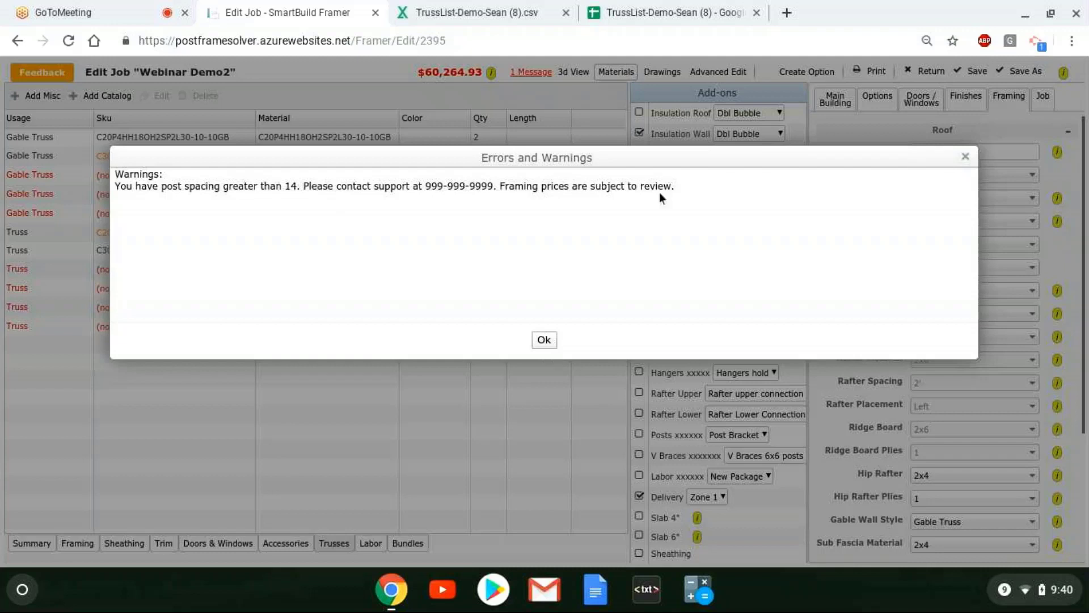
pyautogui.click(543, 341)
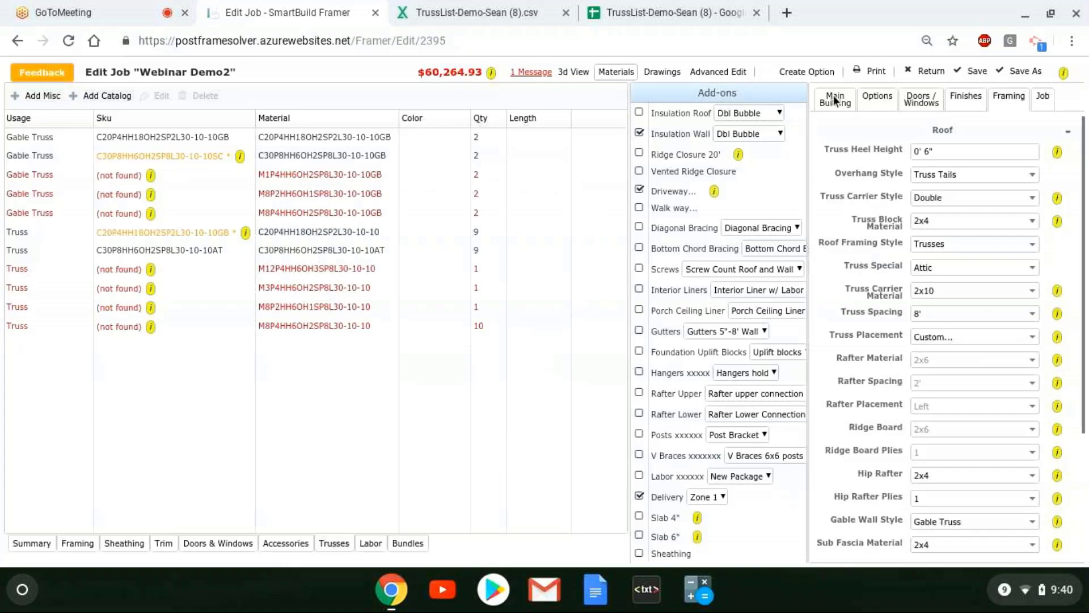
pyautogui.click(931, 71)
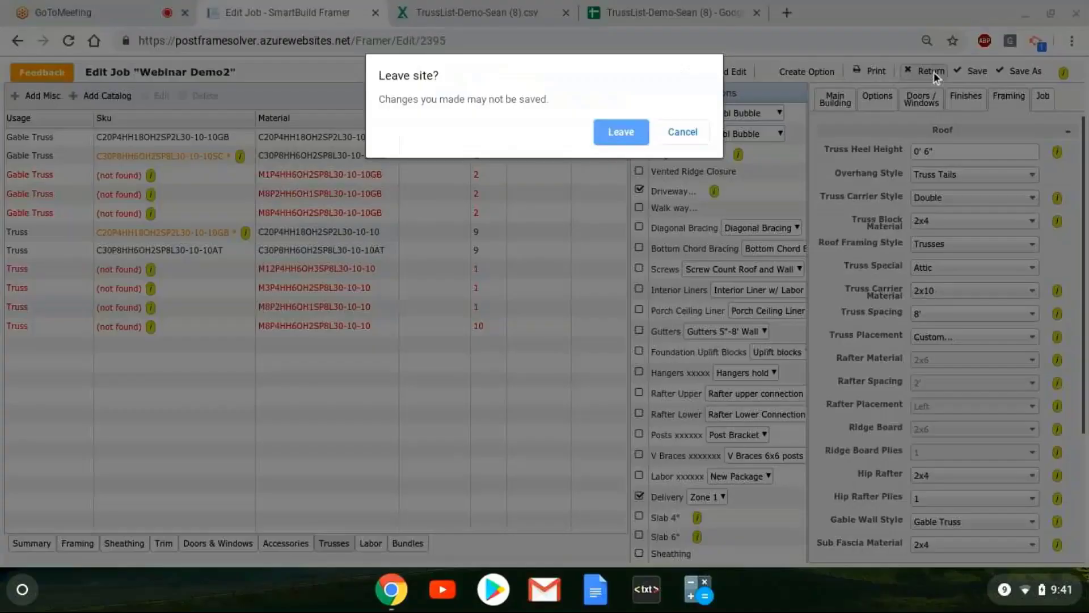
pyautogui.click(616, 133)
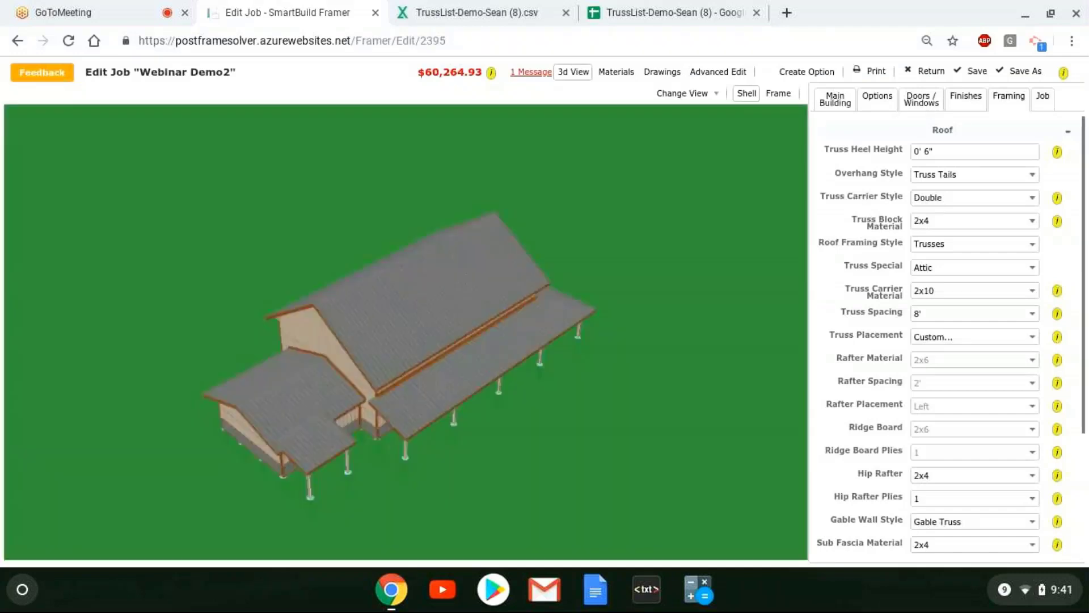
pyautogui.click(904, 73)
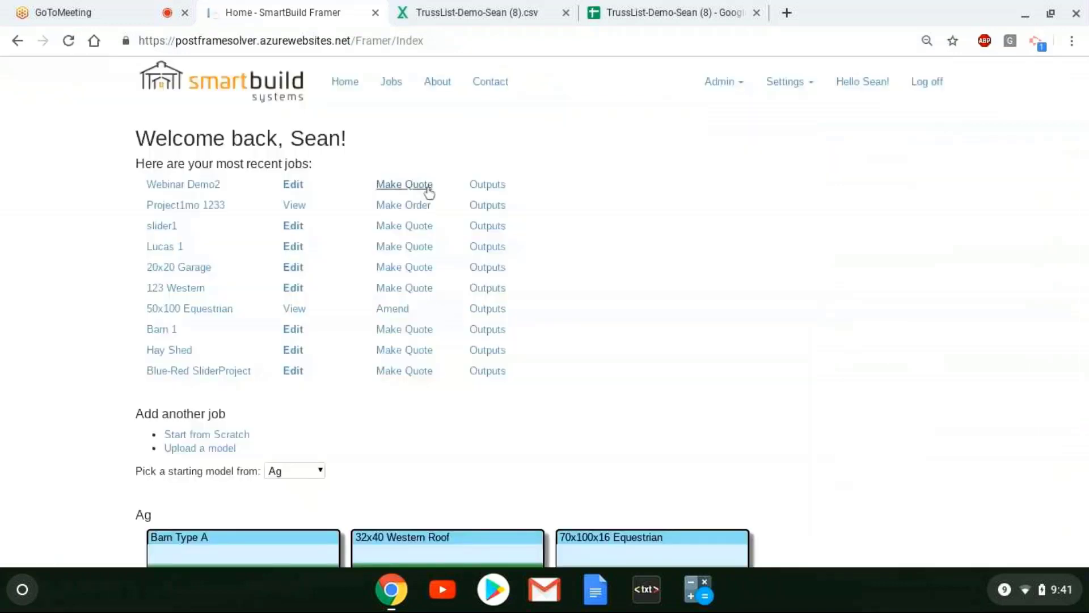
# Step: Start a quote for Webinar Demo2, review the errors listed in the confirmation, and decline it
pyautogui.click(399, 193)
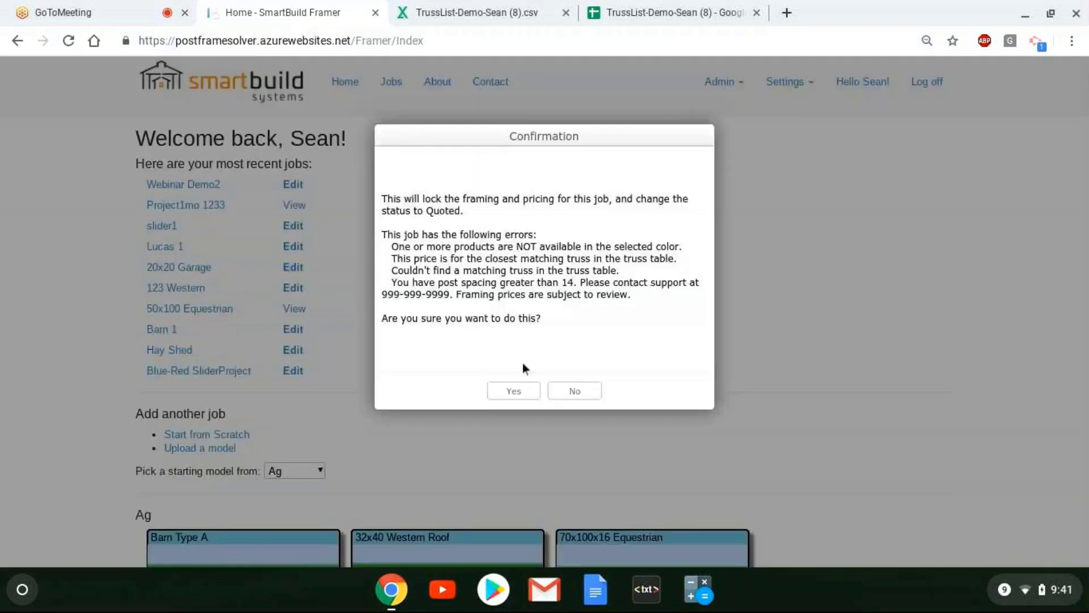
pyautogui.moveTo(606, 135); pyautogui.dragTo(702, 135)
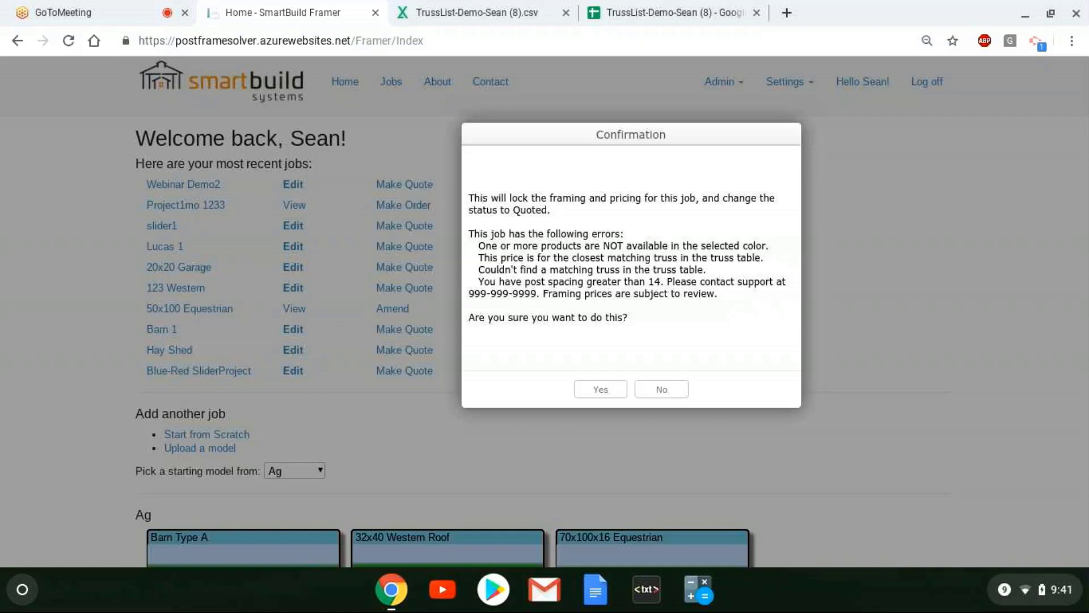
pyautogui.moveTo(679, 136); pyautogui.dragTo(722, 129)
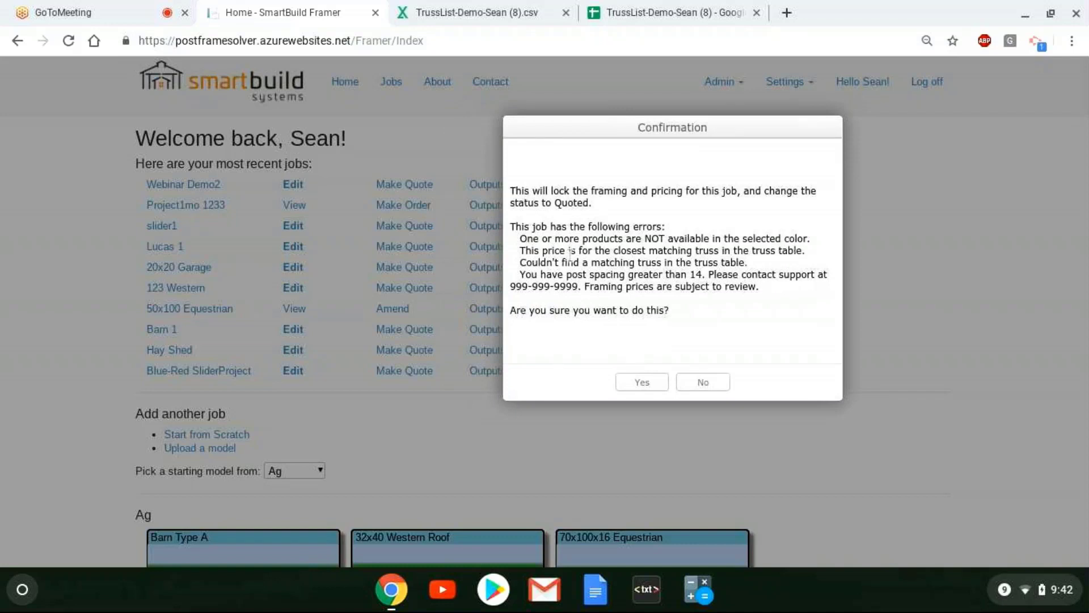
pyautogui.moveTo(585, 134); pyautogui.dragTo(574, 131)
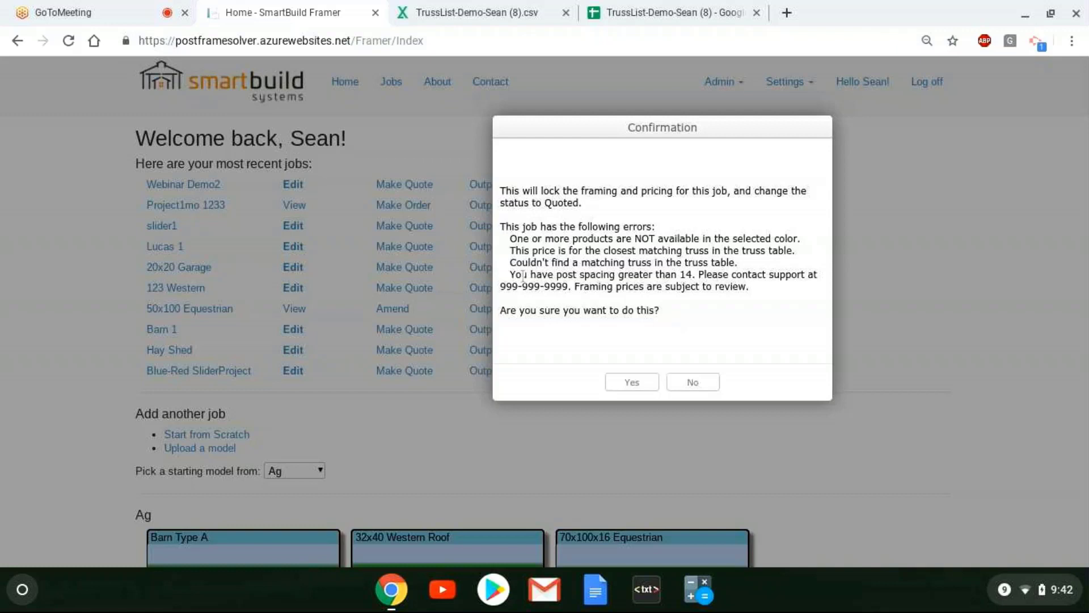
pyautogui.moveTo(573, 287); pyautogui.dragTo(769, 290)
pyautogui.click(768, 289)
pyautogui.moveTo(745, 135); pyautogui.dragTo(710, 154)
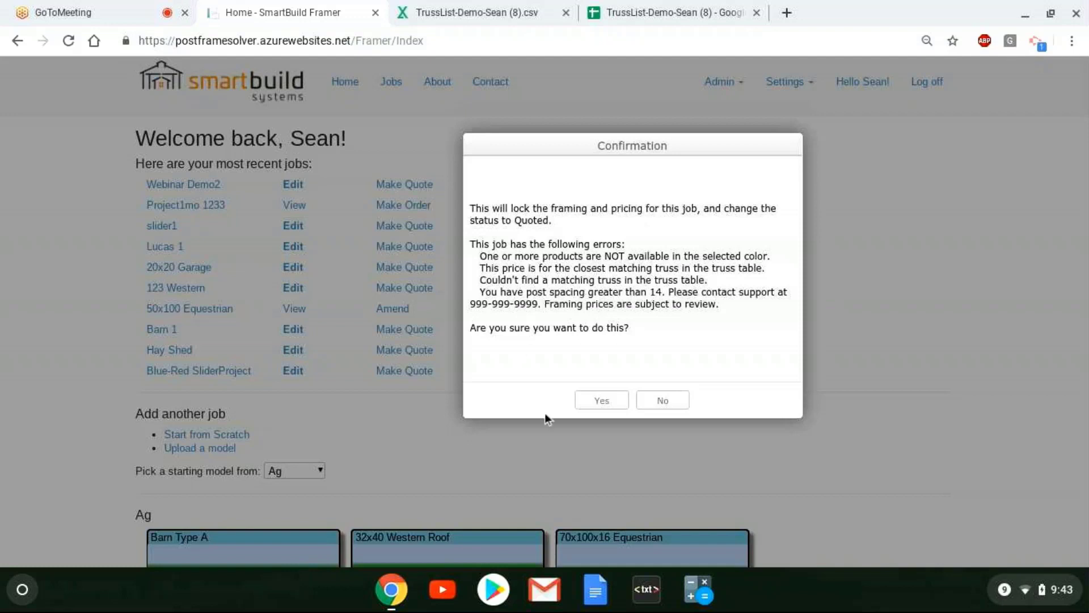
pyautogui.click(670, 401)
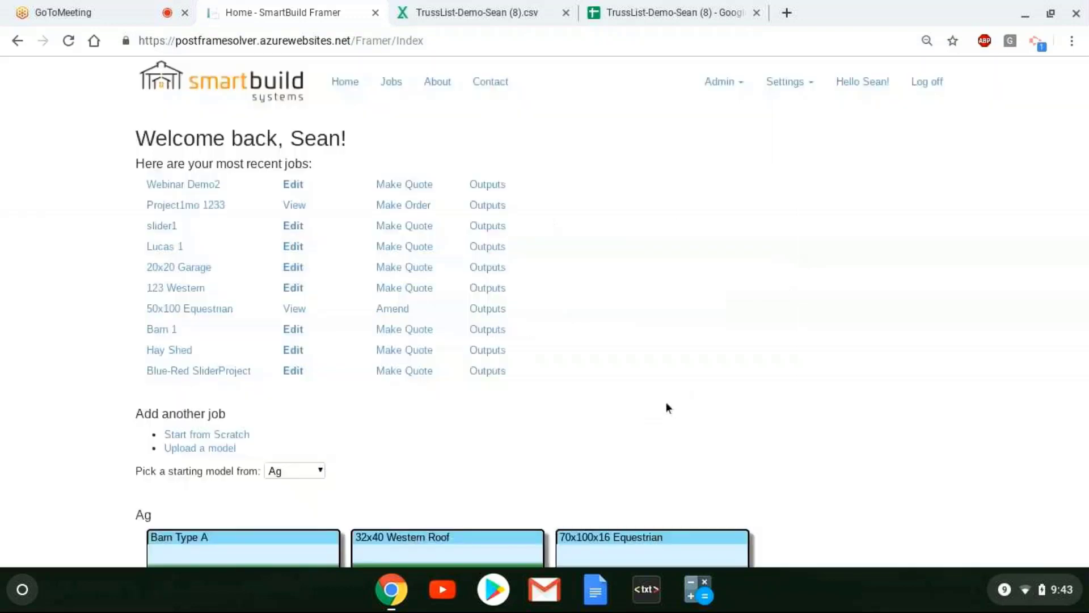
# Step: In the framing rules' Job questions, make Company Name a required field and save the rules
pyautogui.click(787, 91)
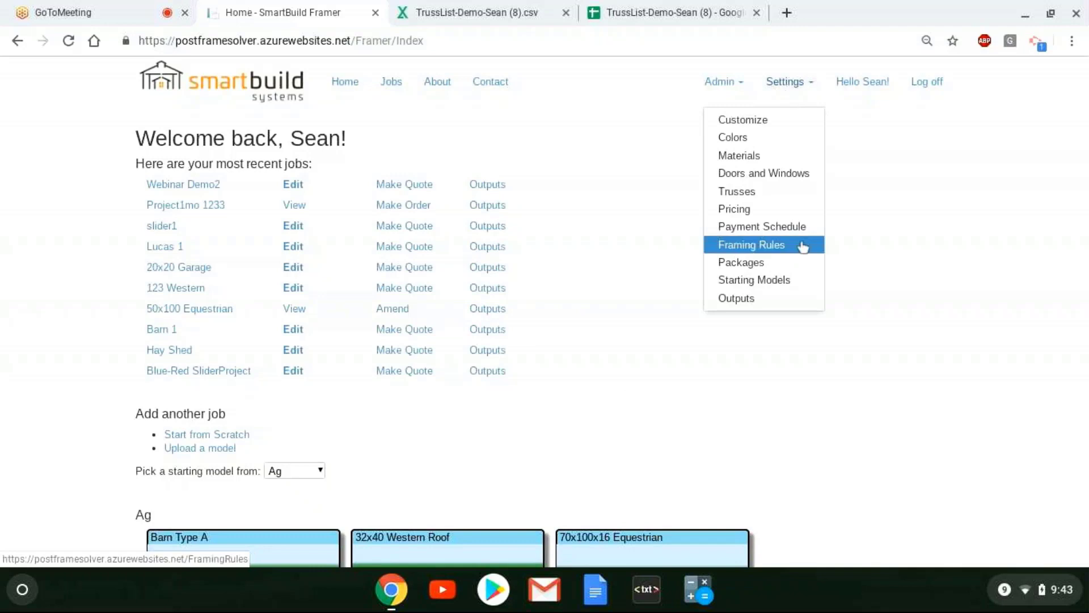
pyautogui.click(777, 249)
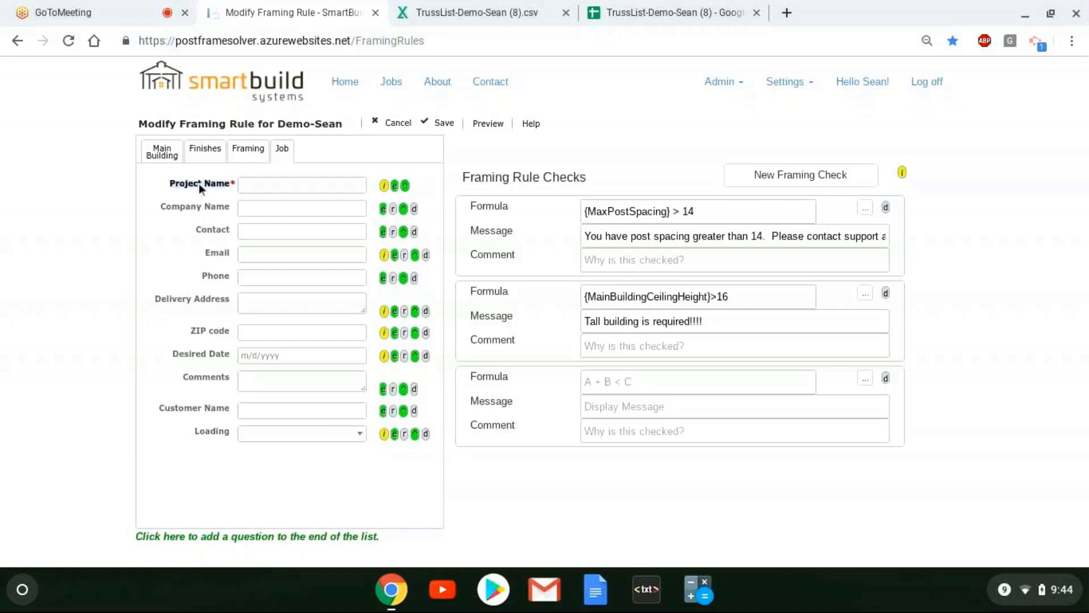
pyautogui.click(262, 187)
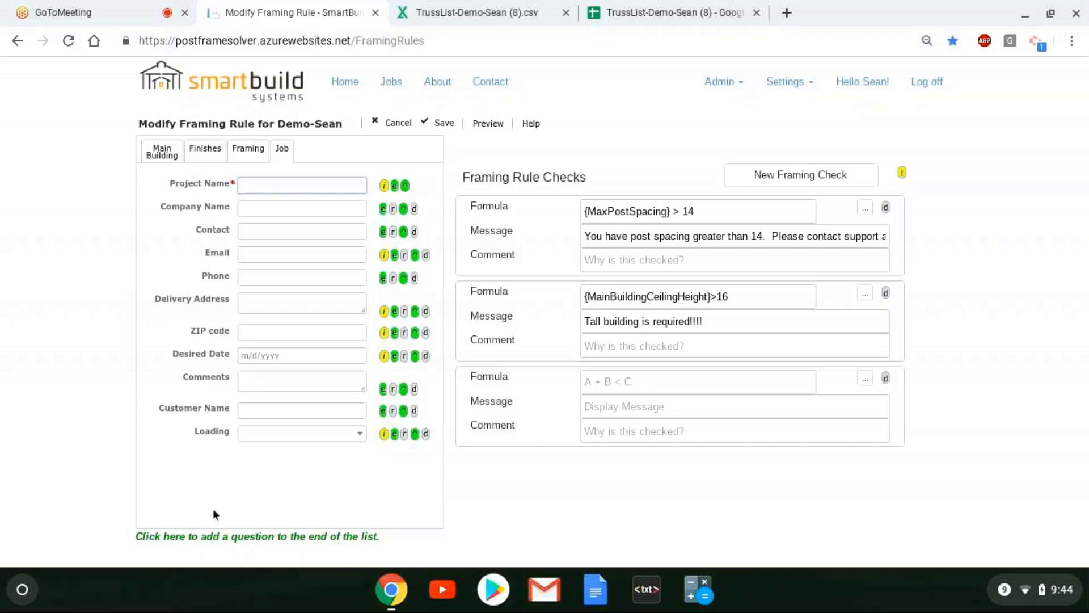
pyautogui.click(393, 209)
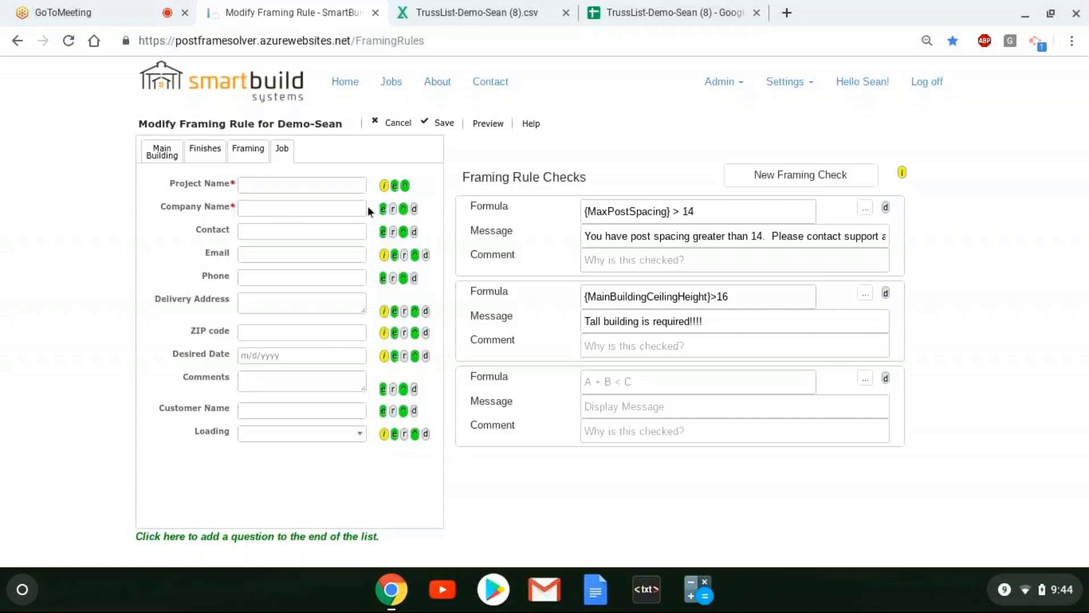
pyautogui.click(443, 124)
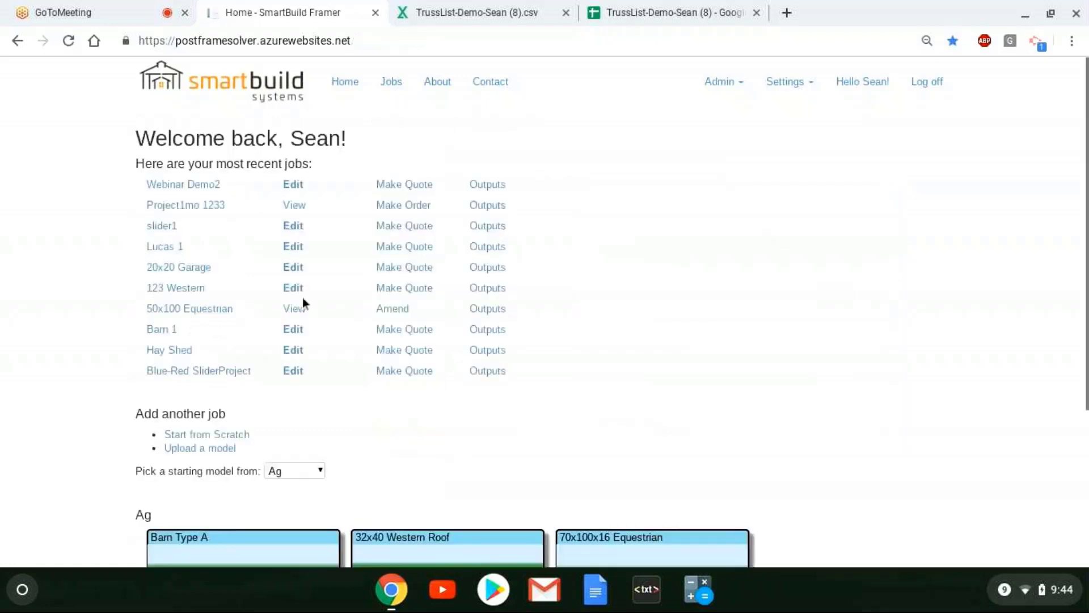
# Step: Open the Webinar Demo2 job for editing, clear its Company Name, and try to save without it
pyautogui.click(293, 184)
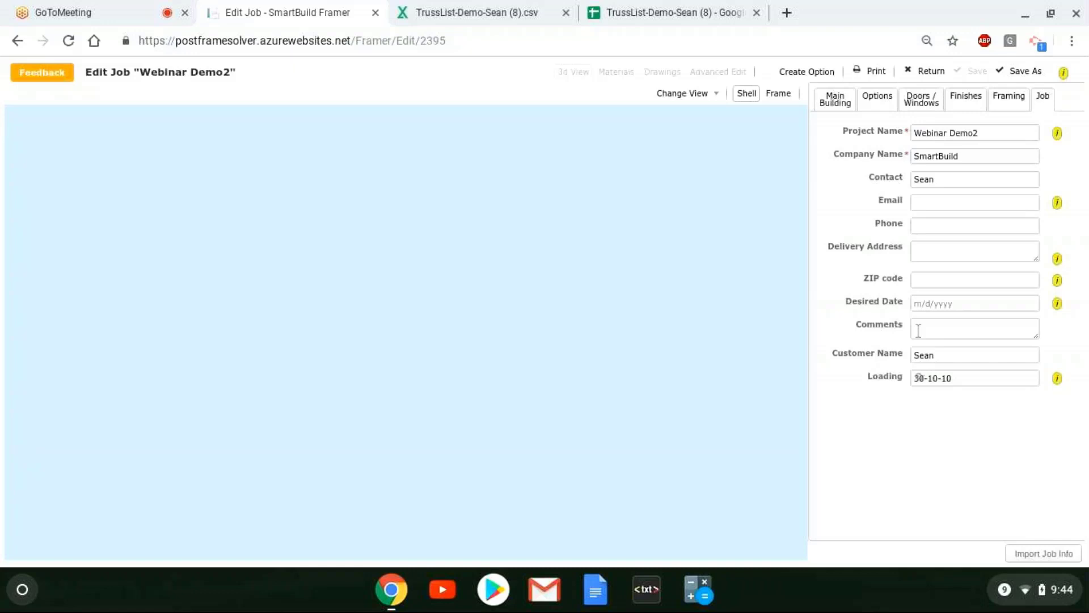
pyautogui.click(976, 155)
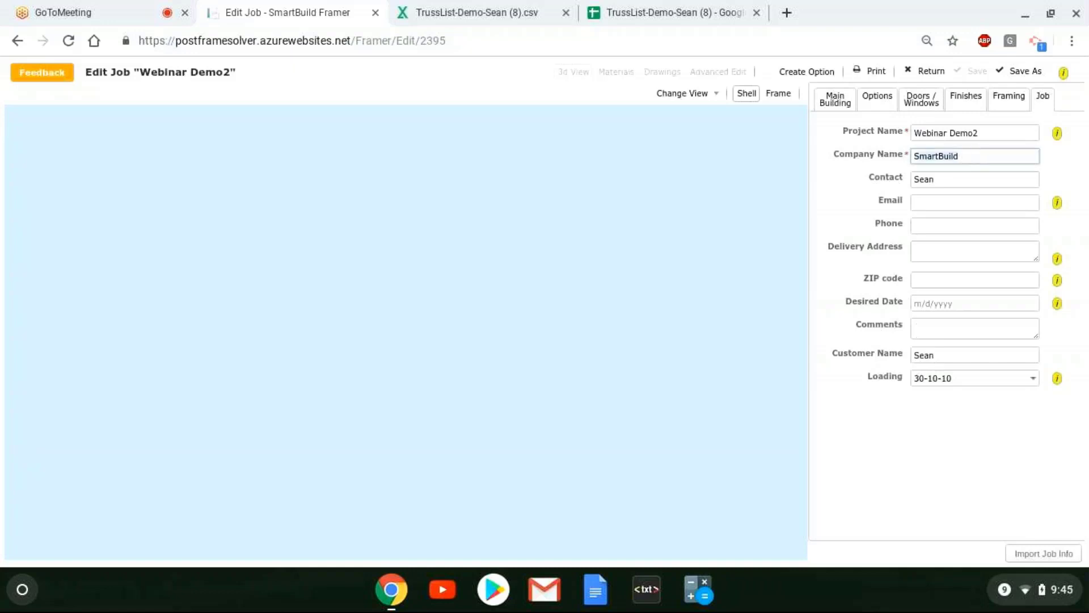
pyautogui.hotkey('ctrl', 'a')
pyautogui.press('BackSpace')
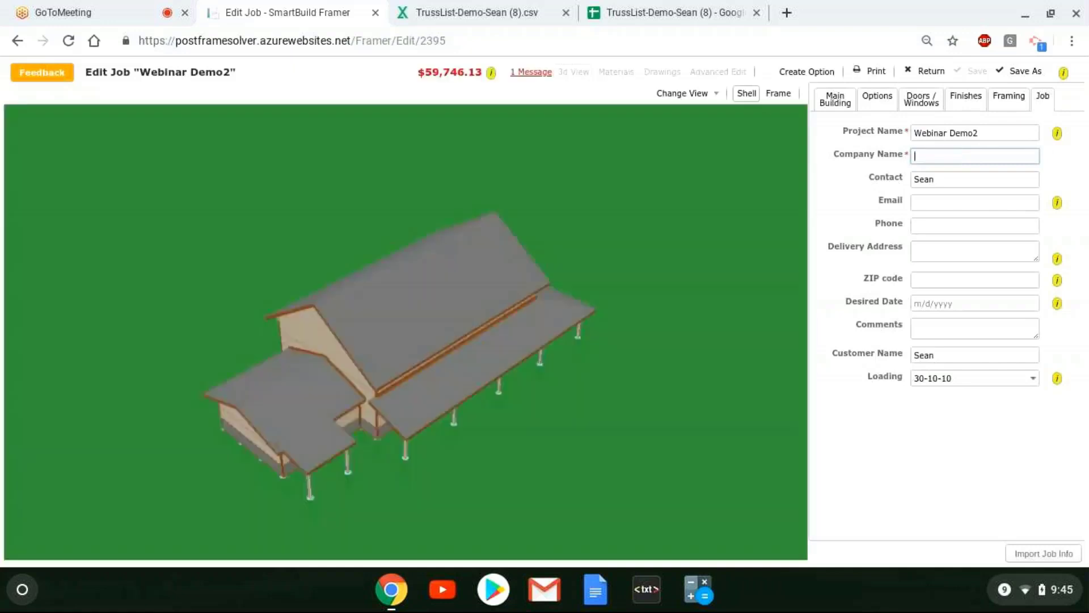
pyautogui.click(976, 202)
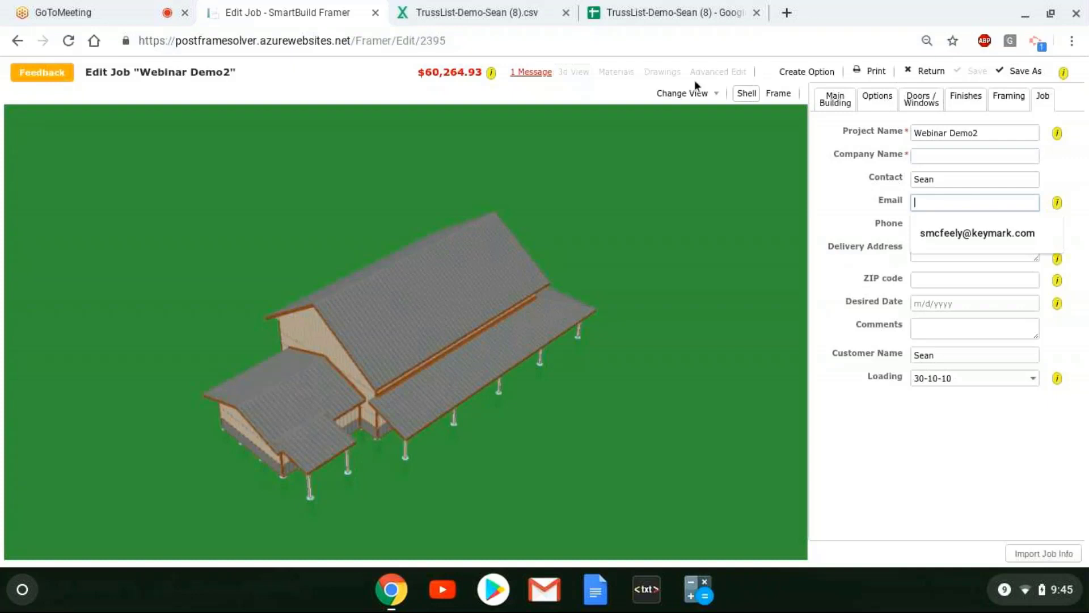
pyautogui.click(1057, 202)
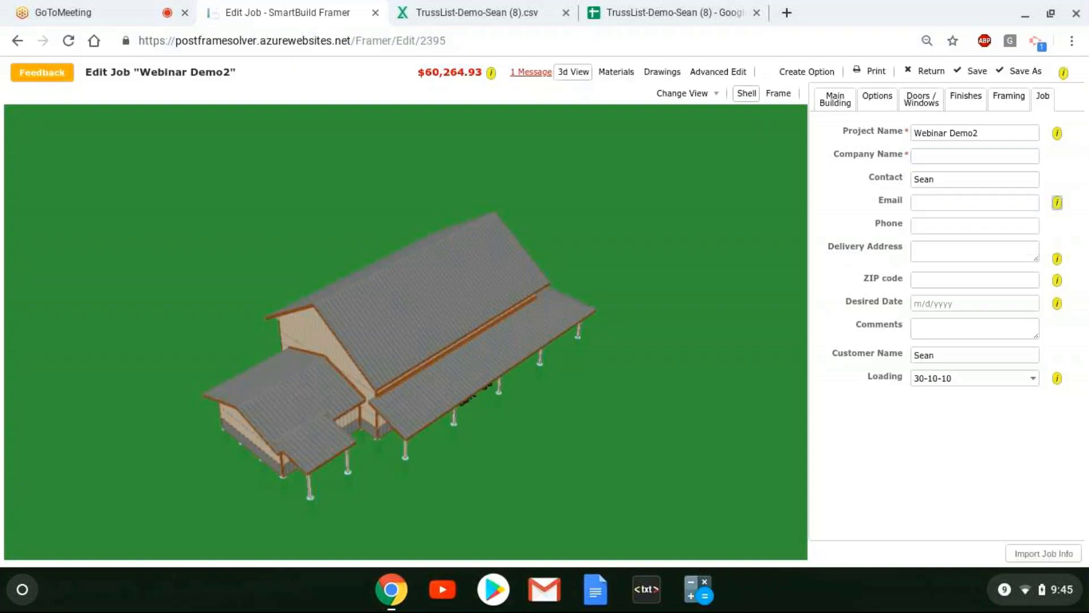
pyautogui.click(981, 76)
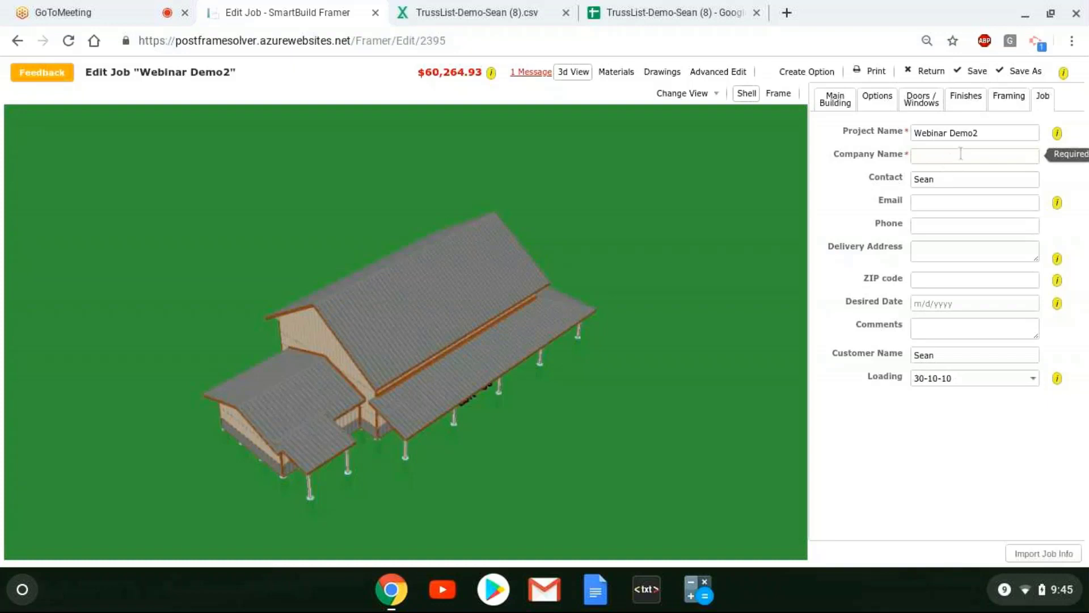
# Step: Fill in Keymark as the Company Name and save the job
pyautogui.click(961, 154)
pyautogui.click(944, 186)
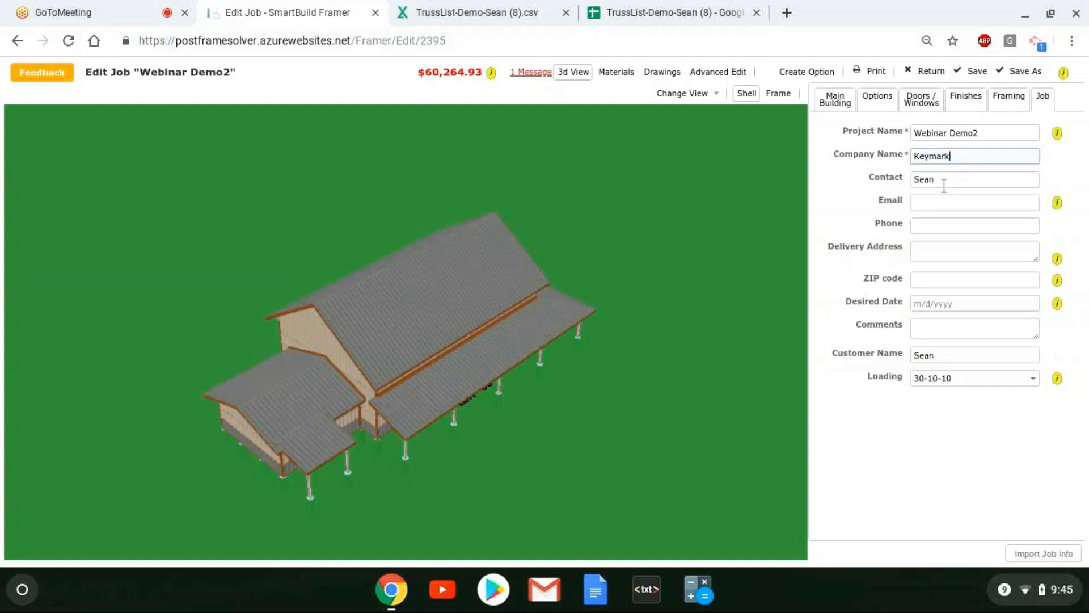
pyautogui.click(976, 72)
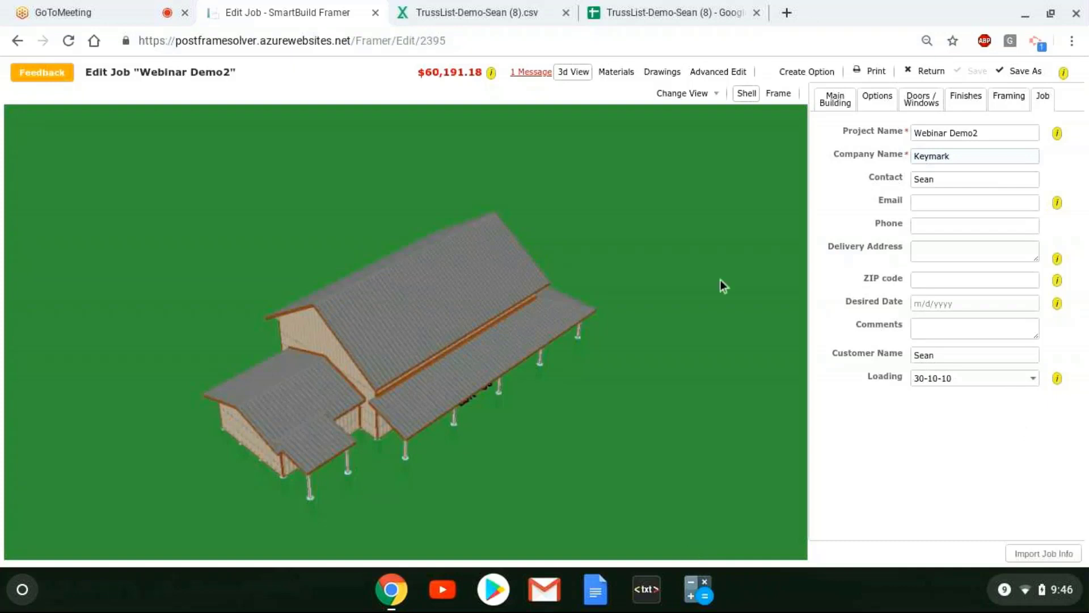
# Step: Set the purlins' Max Length to 18' and review the updated framing materials list
pyautogui.click(617, 72)
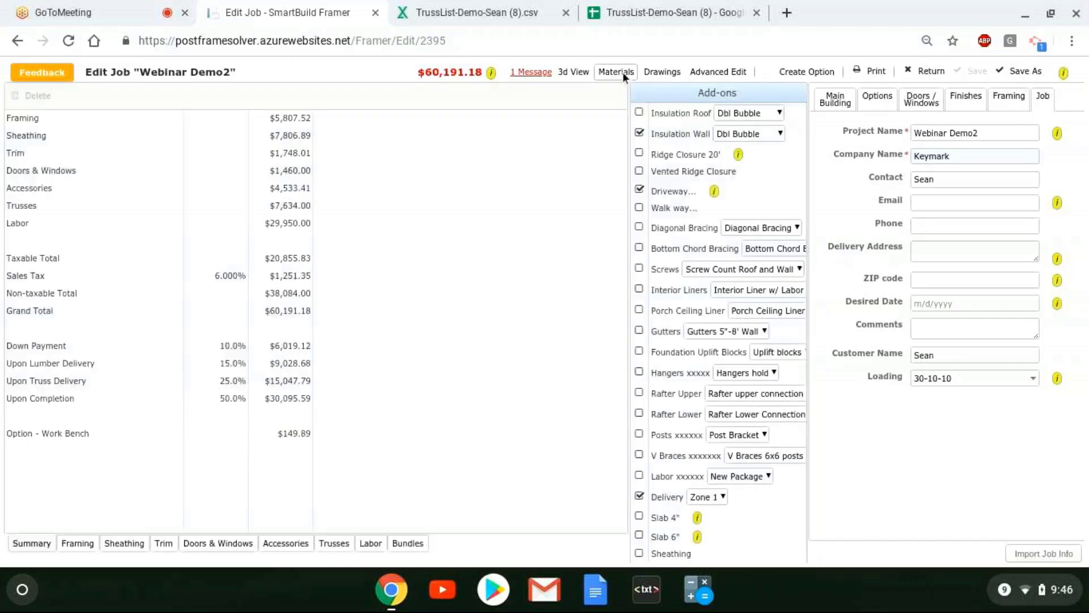
pyautogui.click(85, 543)
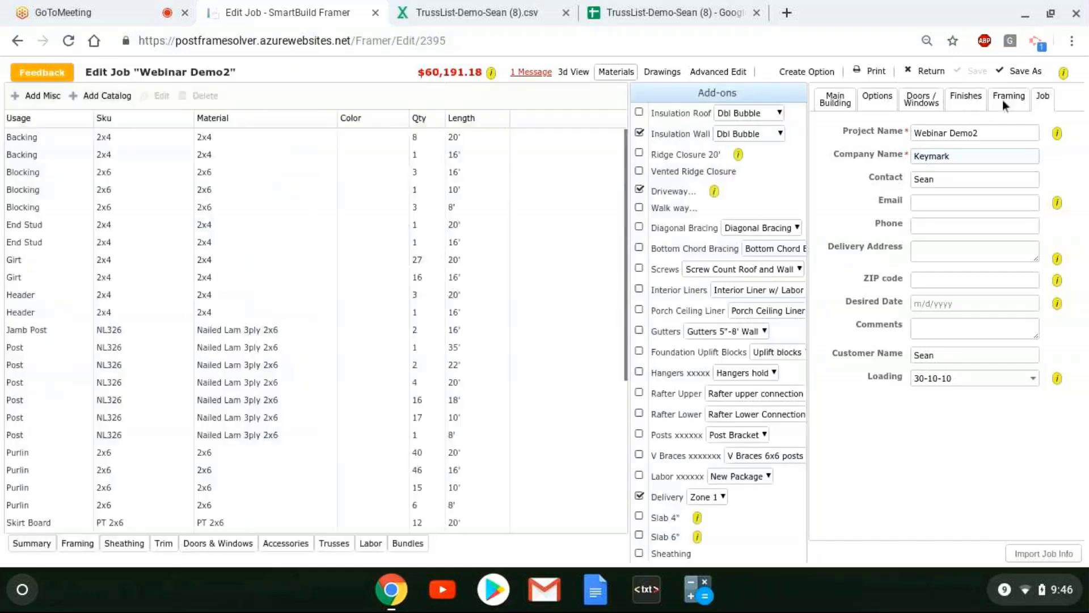
pyautogui.click(1003, 100)
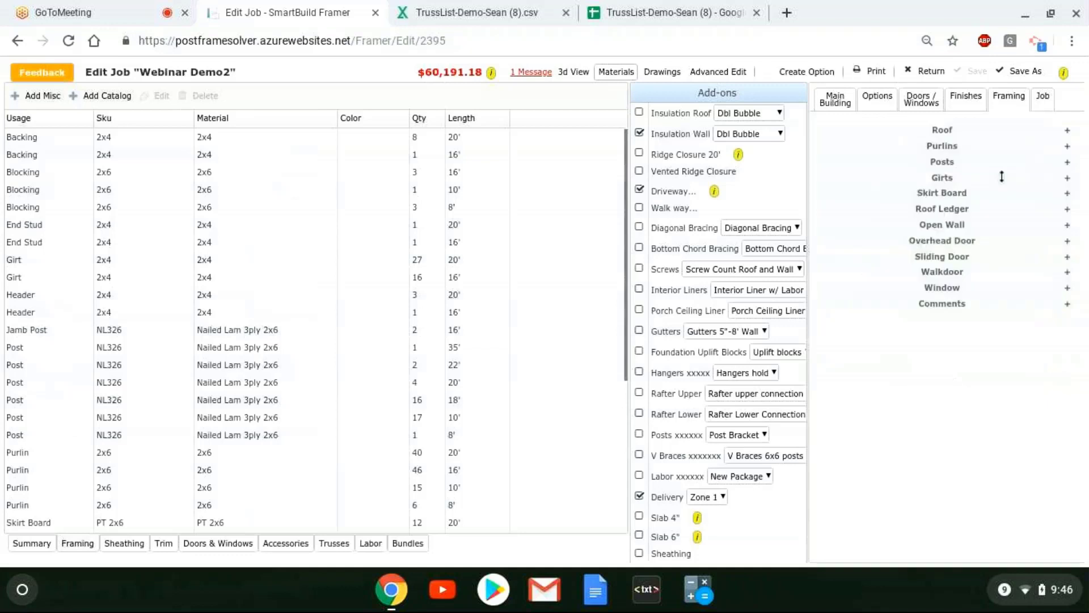
pyautogui.click(985, 146)
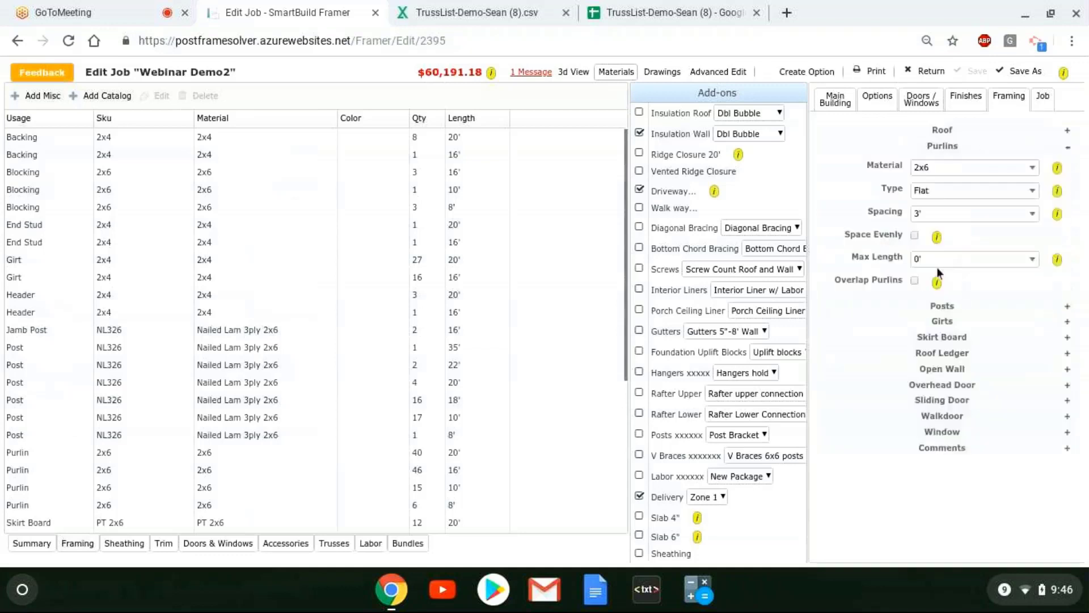
pyautogui.click(1031, 258)
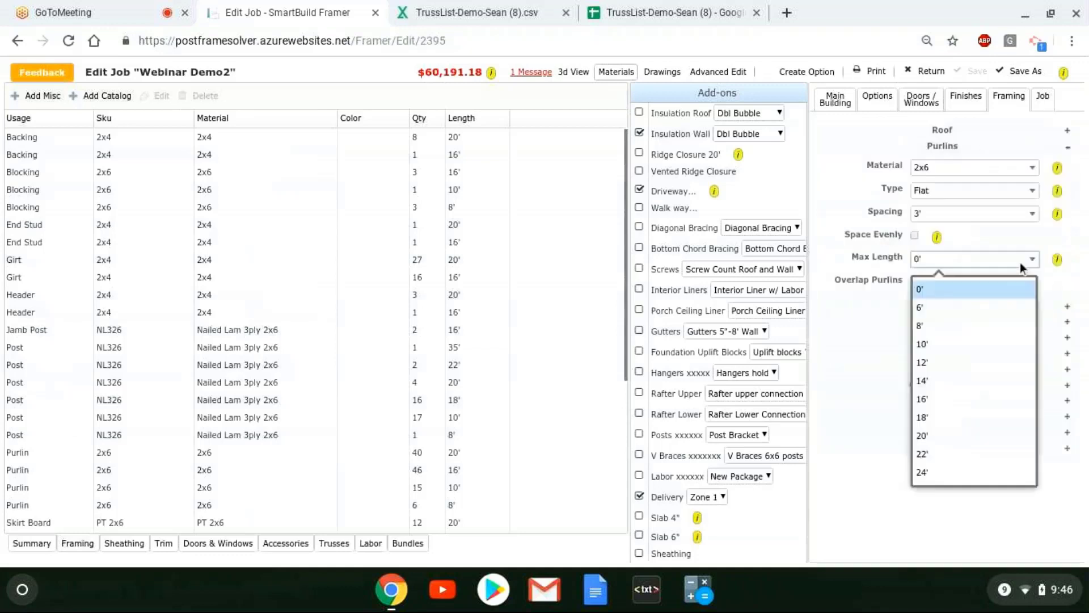
pyautogui.click(974, 418)
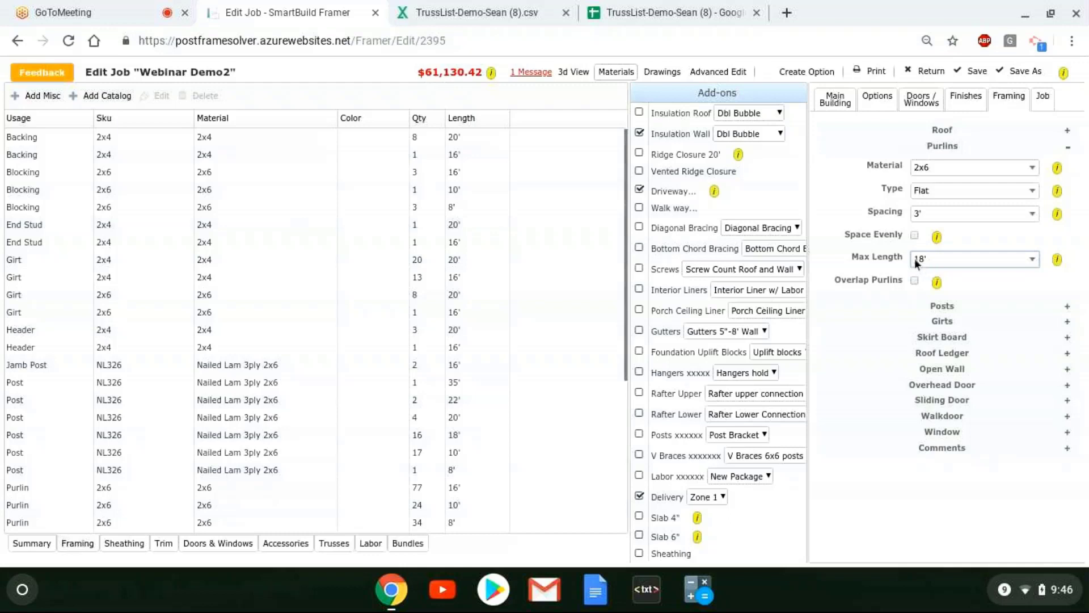
pyautogui.scroll(-1, 389, 315)
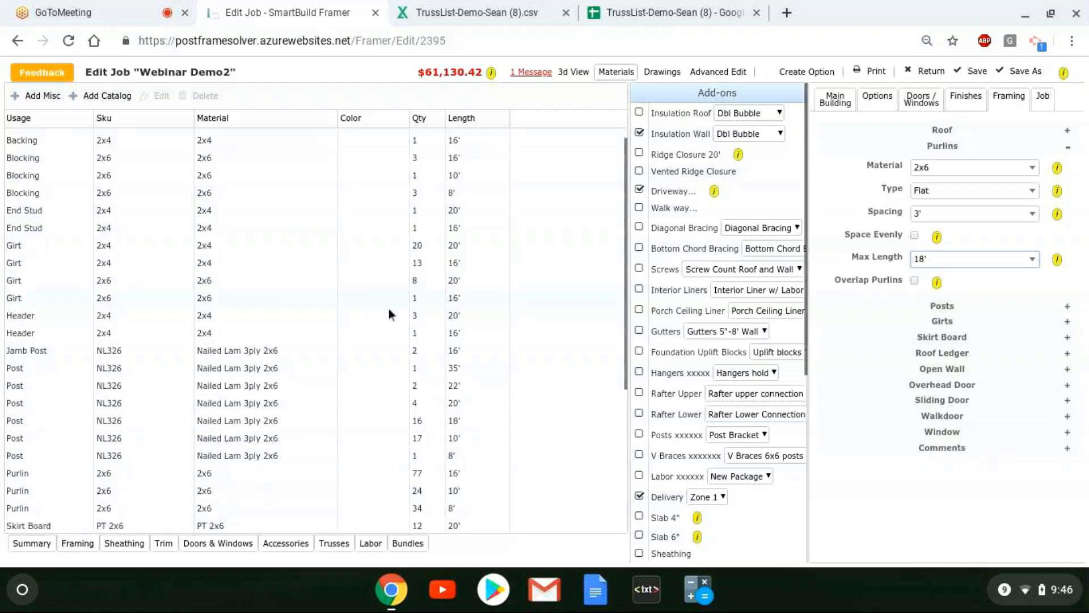
pyautogui.scroll(-2, 389, 309)
pyautogui.scroll(-3, 392, 308)
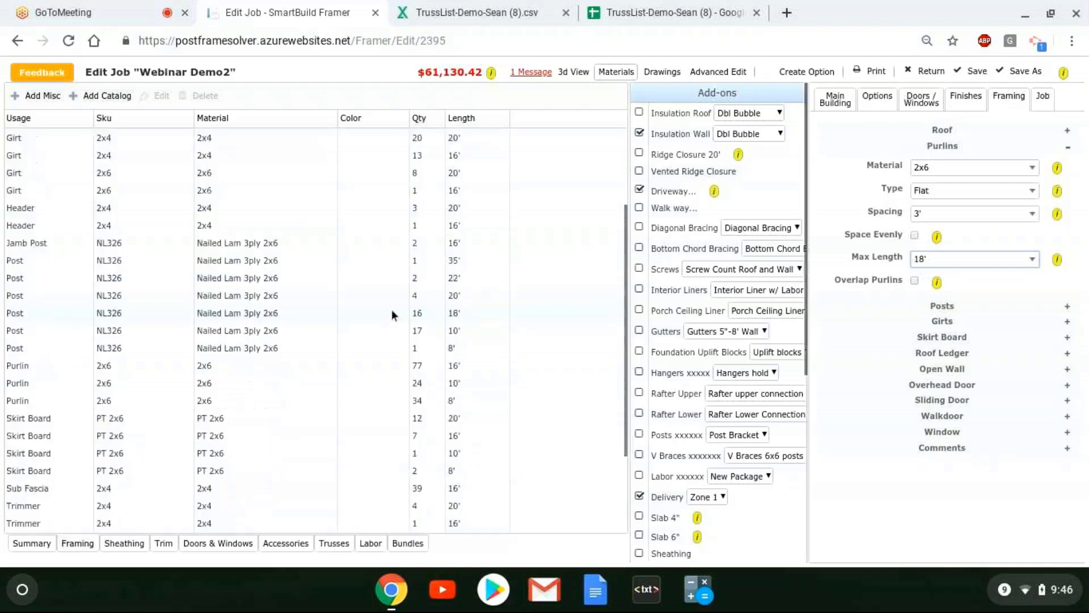
pyautogui.scroll(-1, 391, 315)
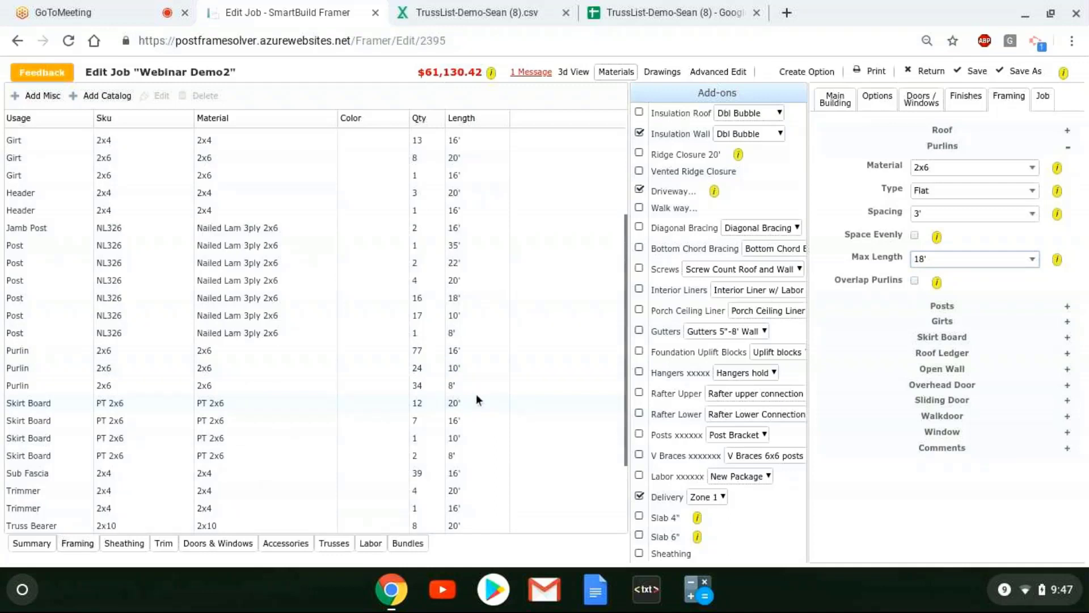
# Step: Inspect the building model in 3D from its gable end and its long porch side
pyautogui.click(582, 75)
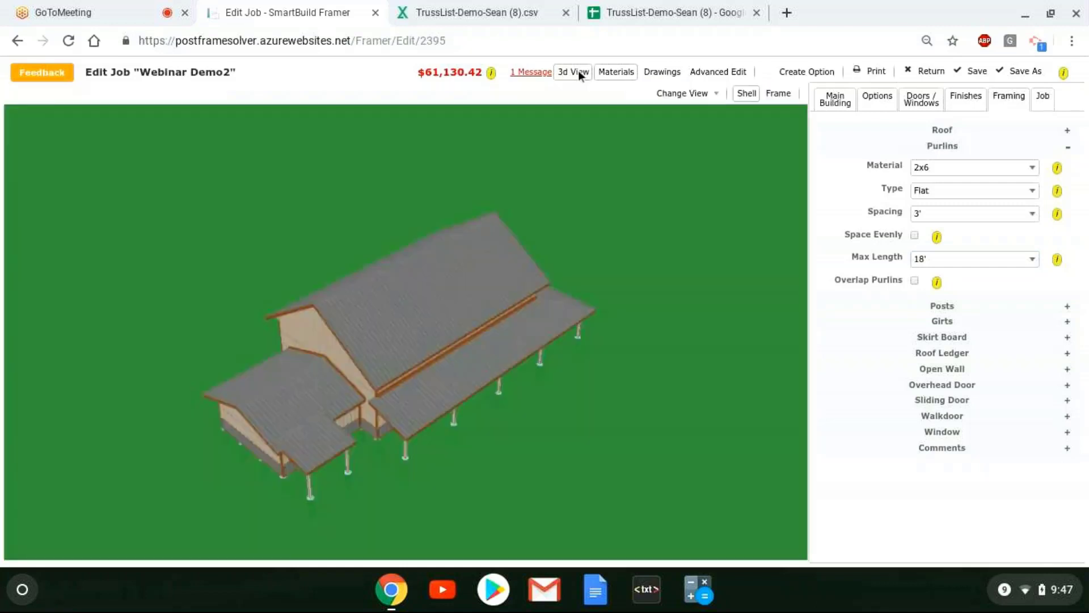
pyautogui.moveTo(561, 113); pyautogui.dragTo(344, 422)
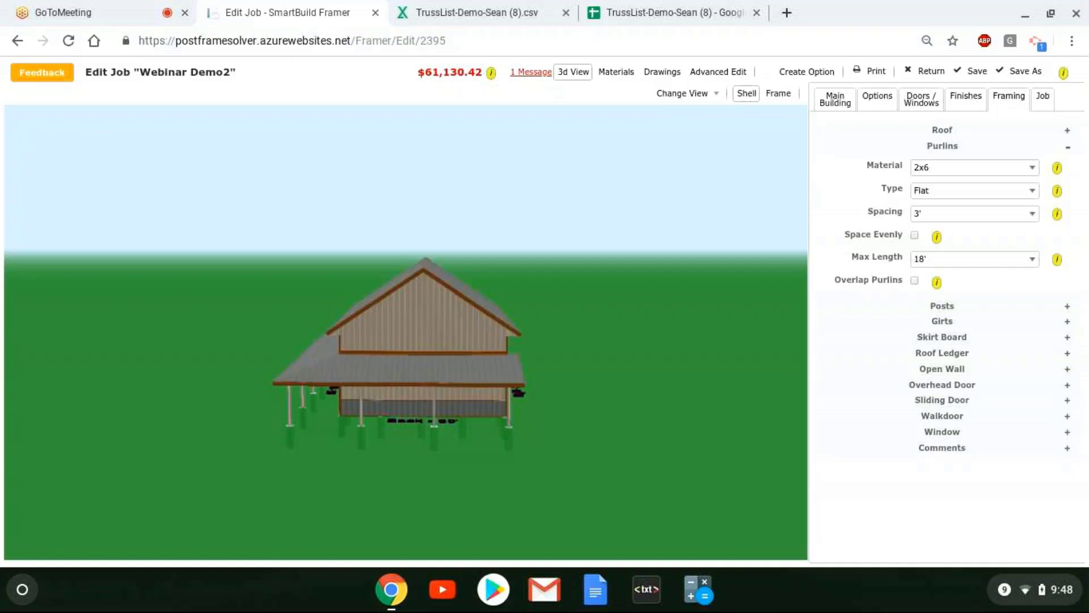
pyautogui.moveTo(471, 369); pyautogui.dragTo(562, 404)
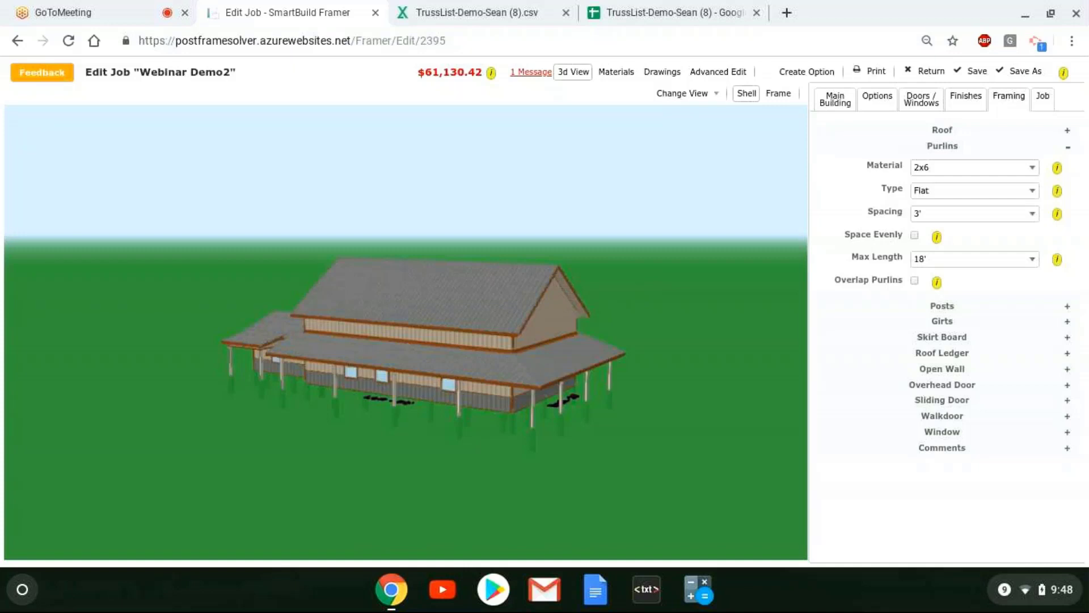
# Step: Examine the job's trim materials, checking the lengths of the Angle Base and 5 1/2" Post Trim pieces
pyautogui.click(620, 73)
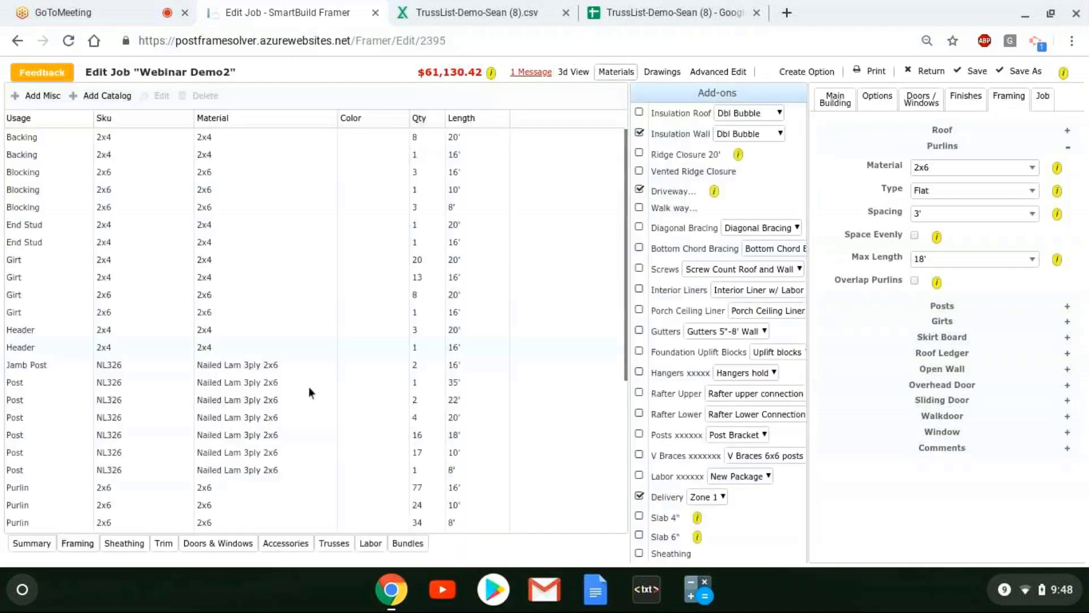
pyautogui.click(164, 543)
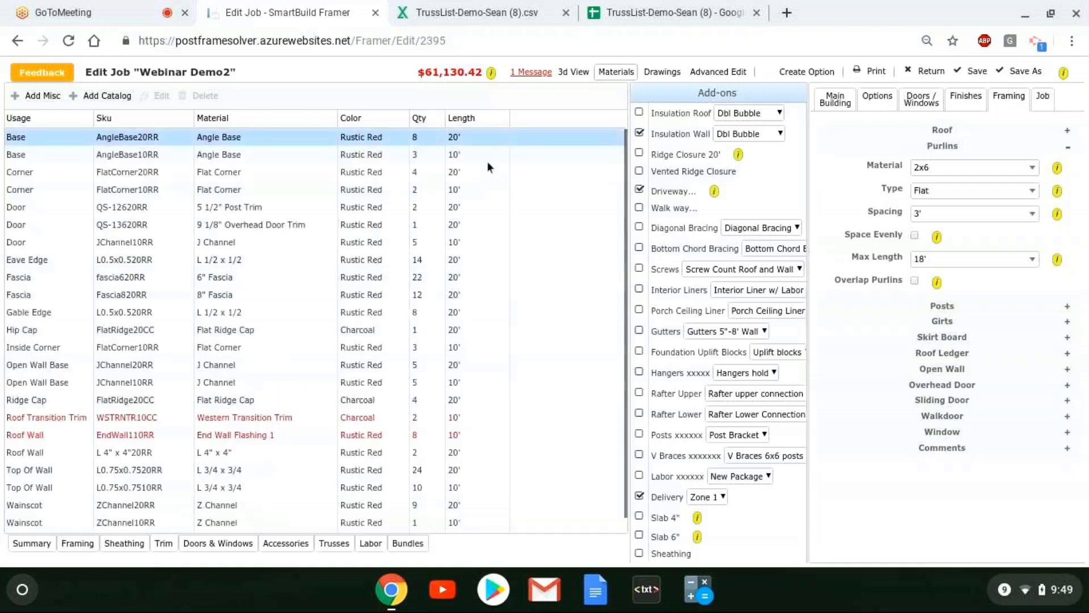
pyautogui.click(480, 207)
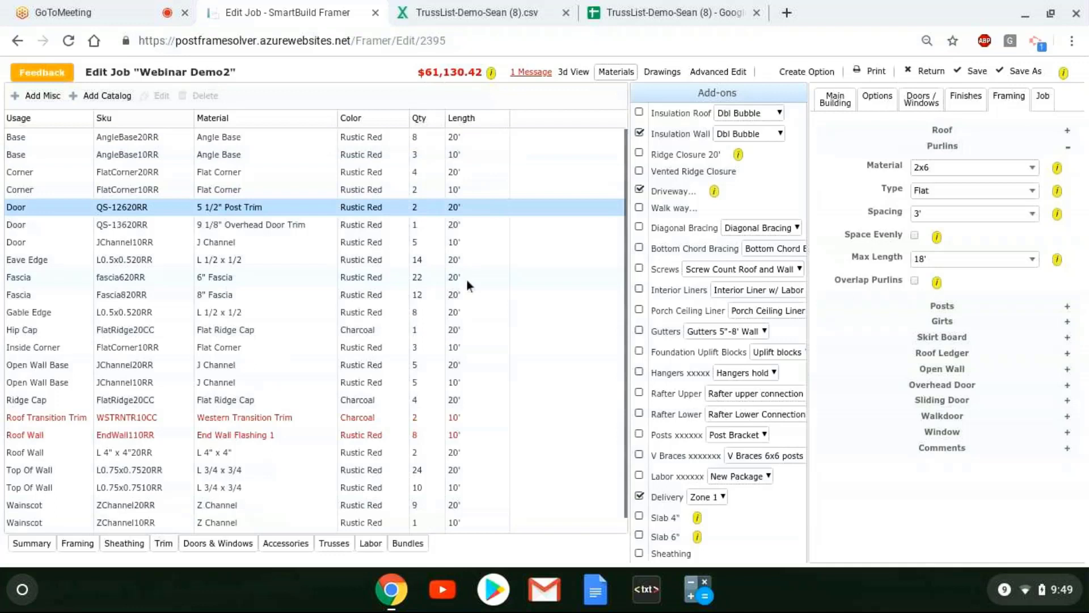
pyautogui.click(325, 158)
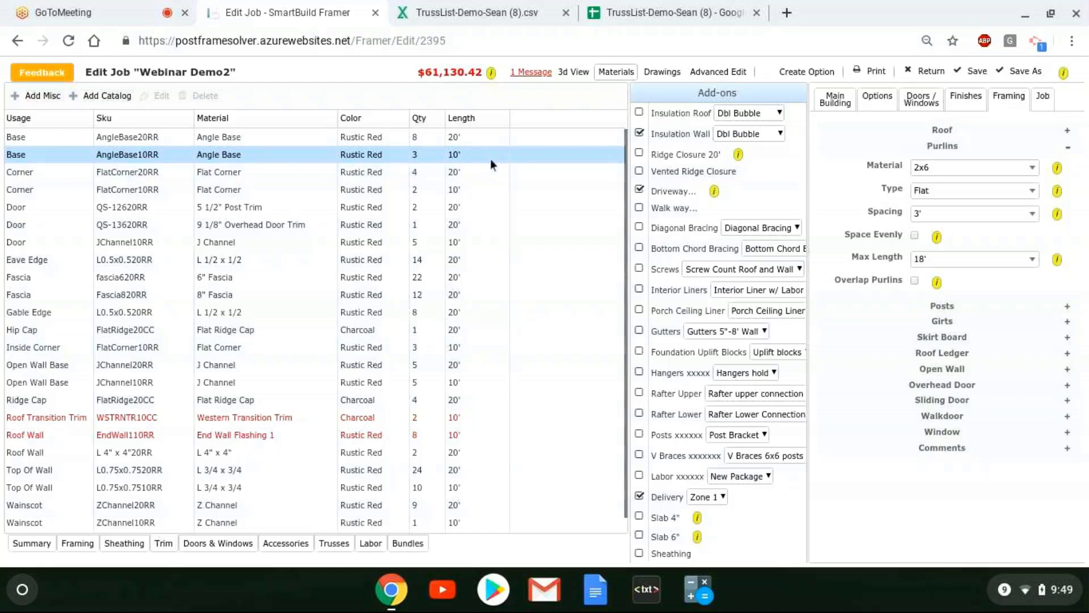
# Step: Examine the quantities and lengths of the exterior roof and wall panels in the sheathing materials, and return to the 3D building model
pyautogui.click(122, 543)
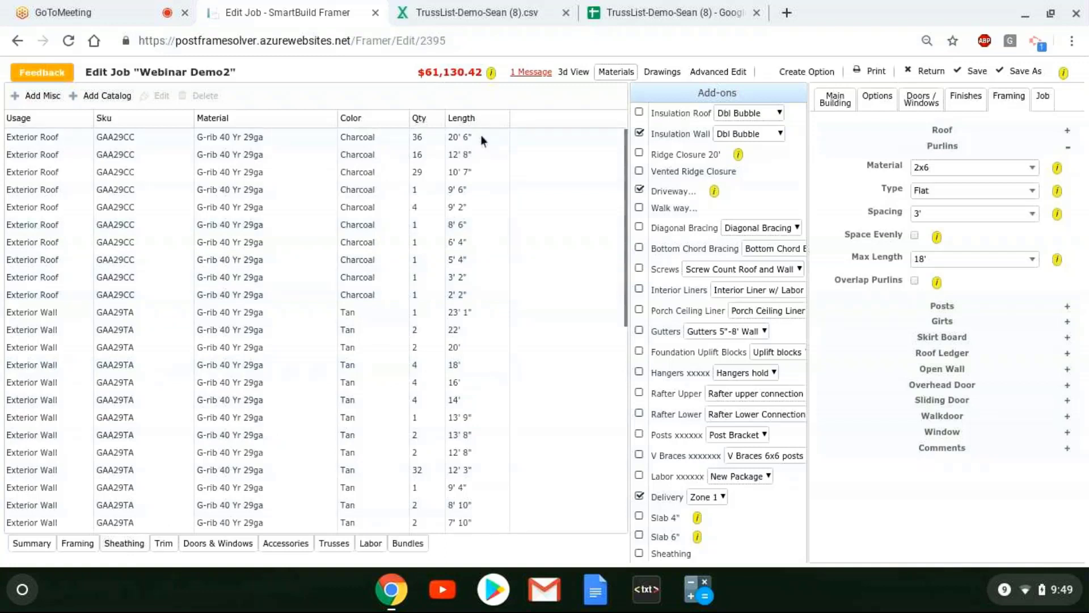
pyautogui.scroll(-2, 488, 323)
pyautogui.scroll(-2, 488, 330)
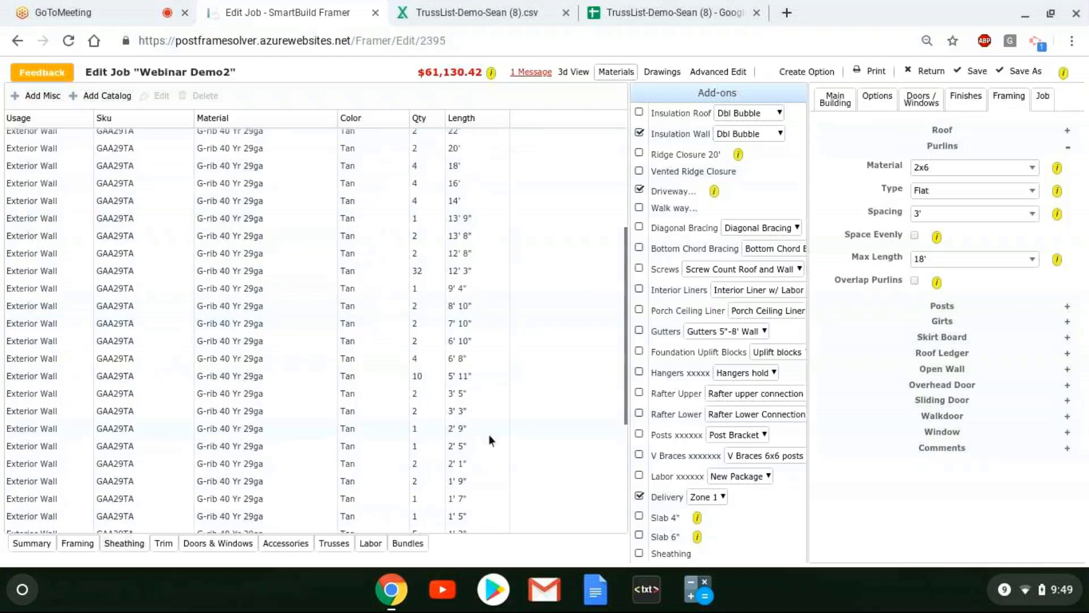
pyautogui.scroll(1, 447, 360)
pyautogui.scroll(3, 446, 359)
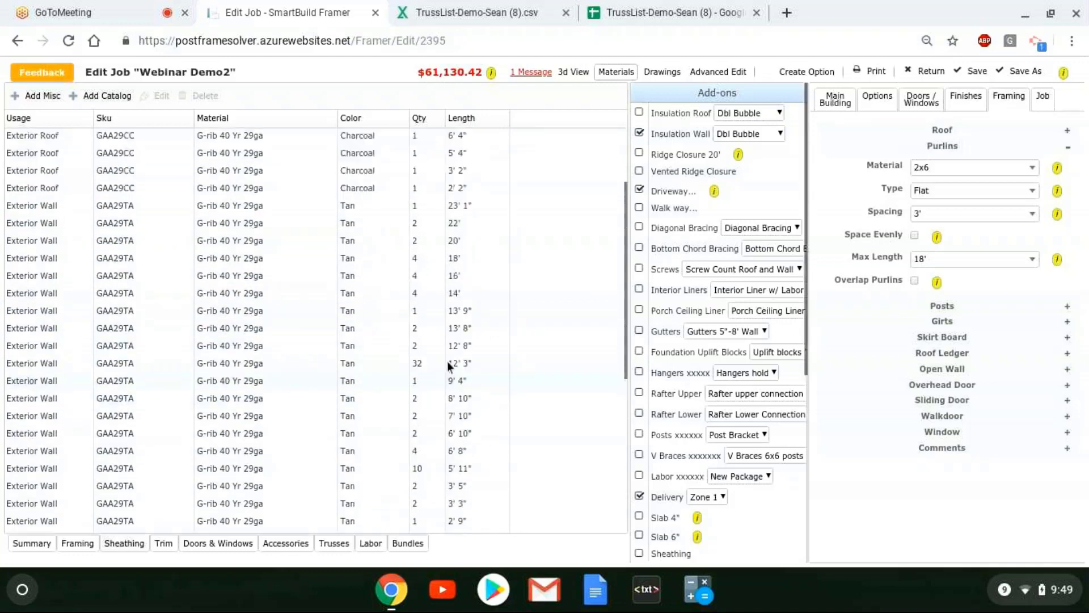
pyautogui.scroll(3, 448, 364)
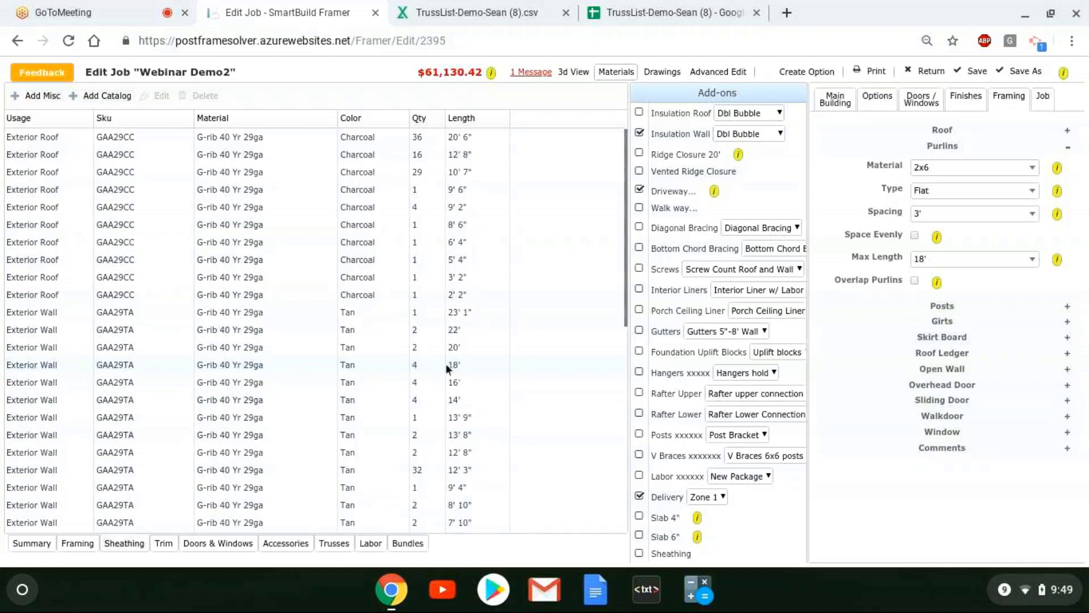
pyautogui.scroll(-1, 447, 361)
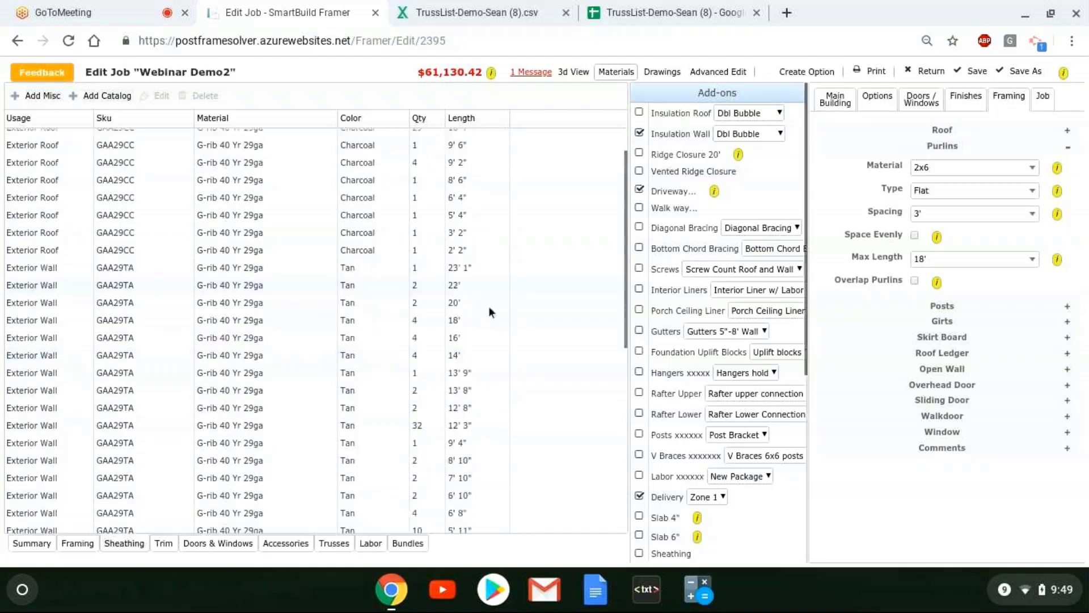
pyautogui.scroll(-3, 491, 311)
pyautogui.scroll(-1, 489, 315)
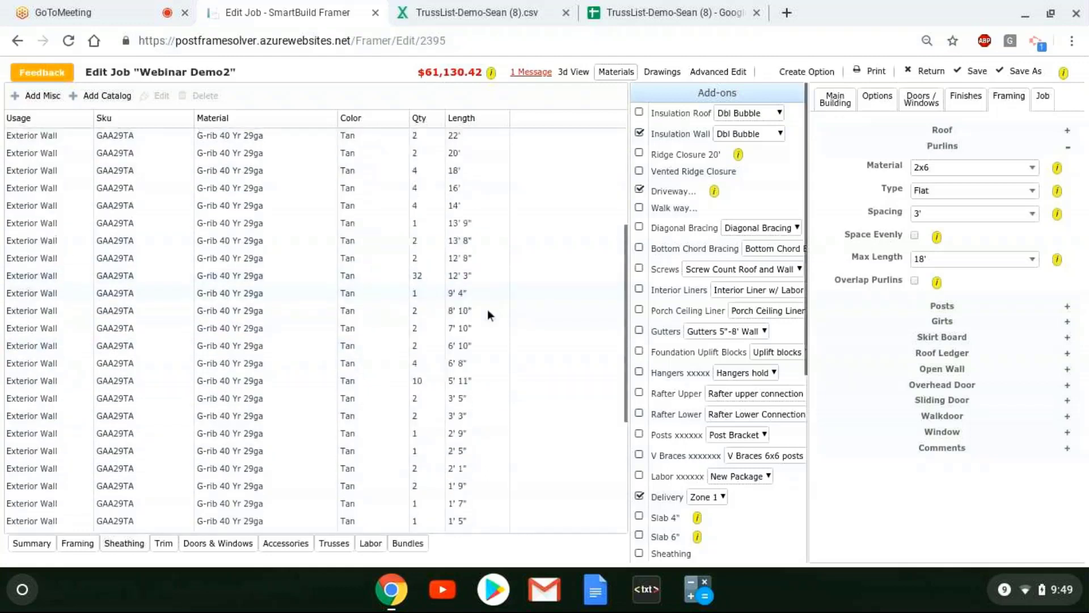
pyautogui.scroll(-1, 488, 308)
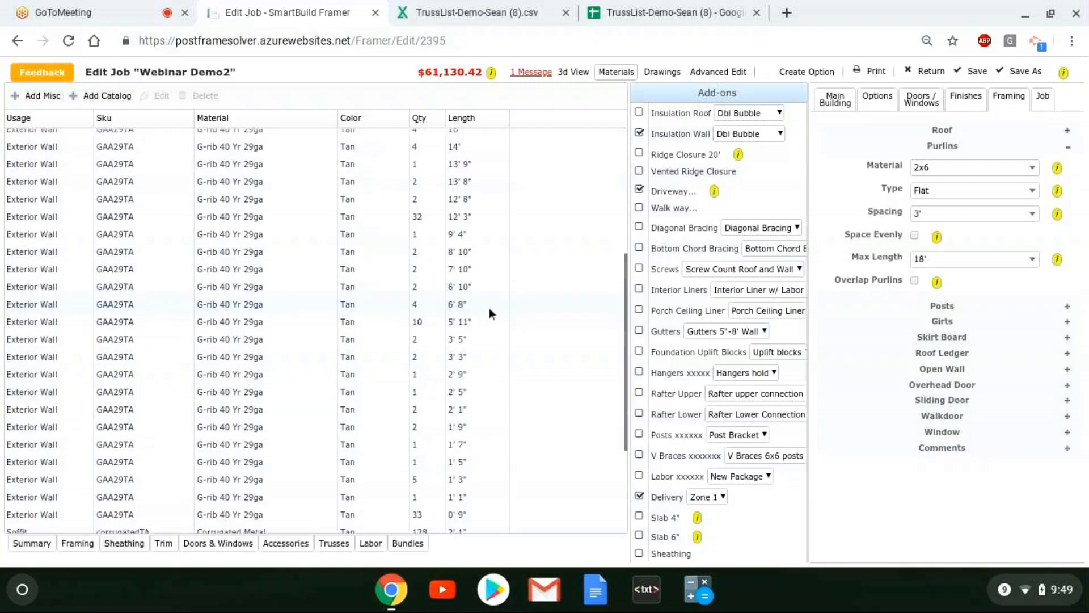
pyautogui.click(145, 545)
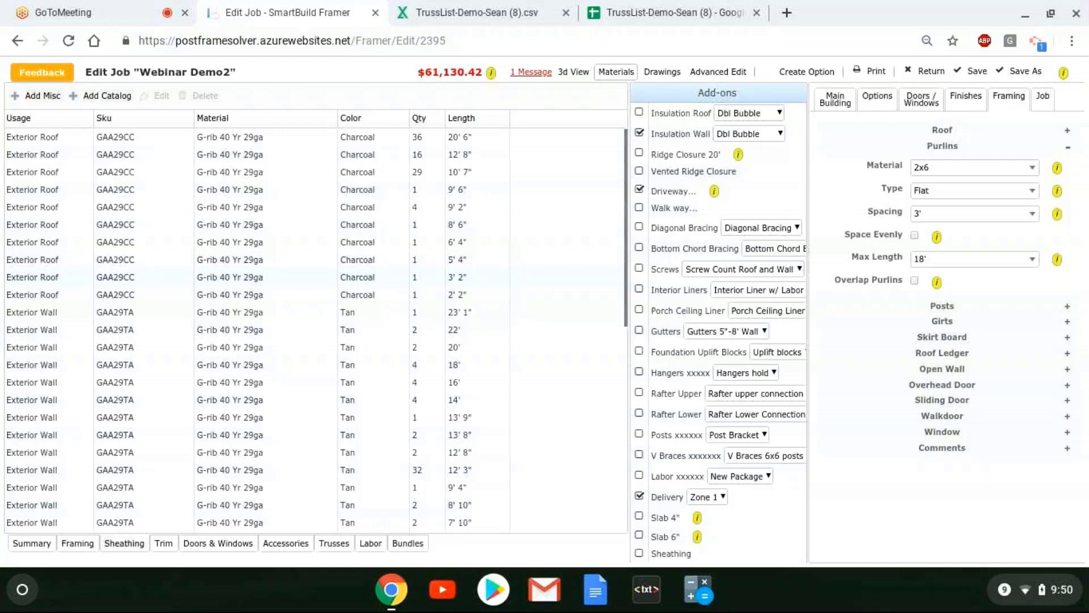
pyautogui.click(570, 77)
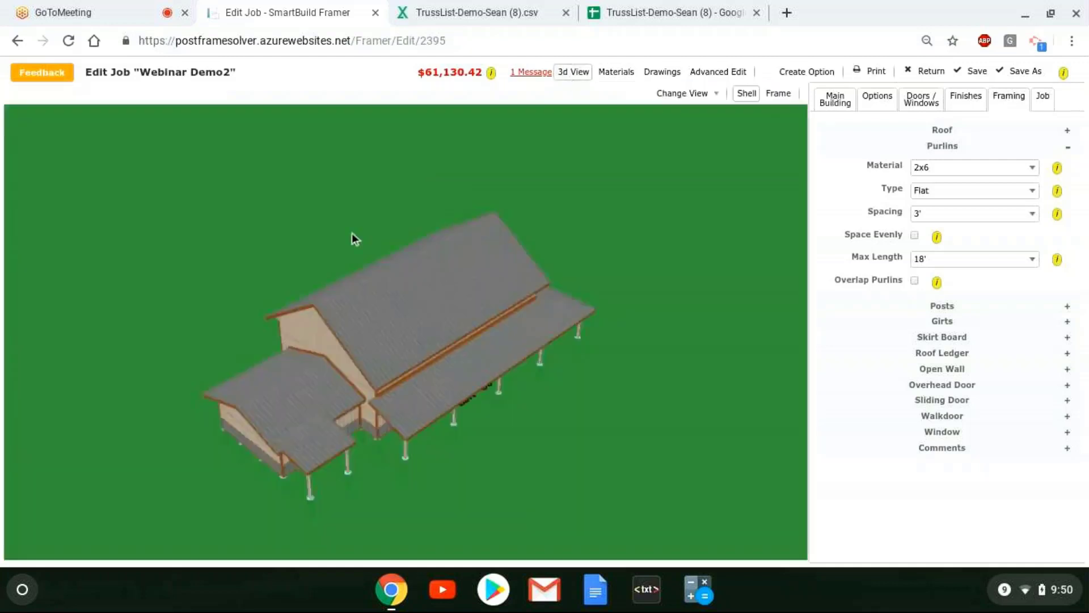